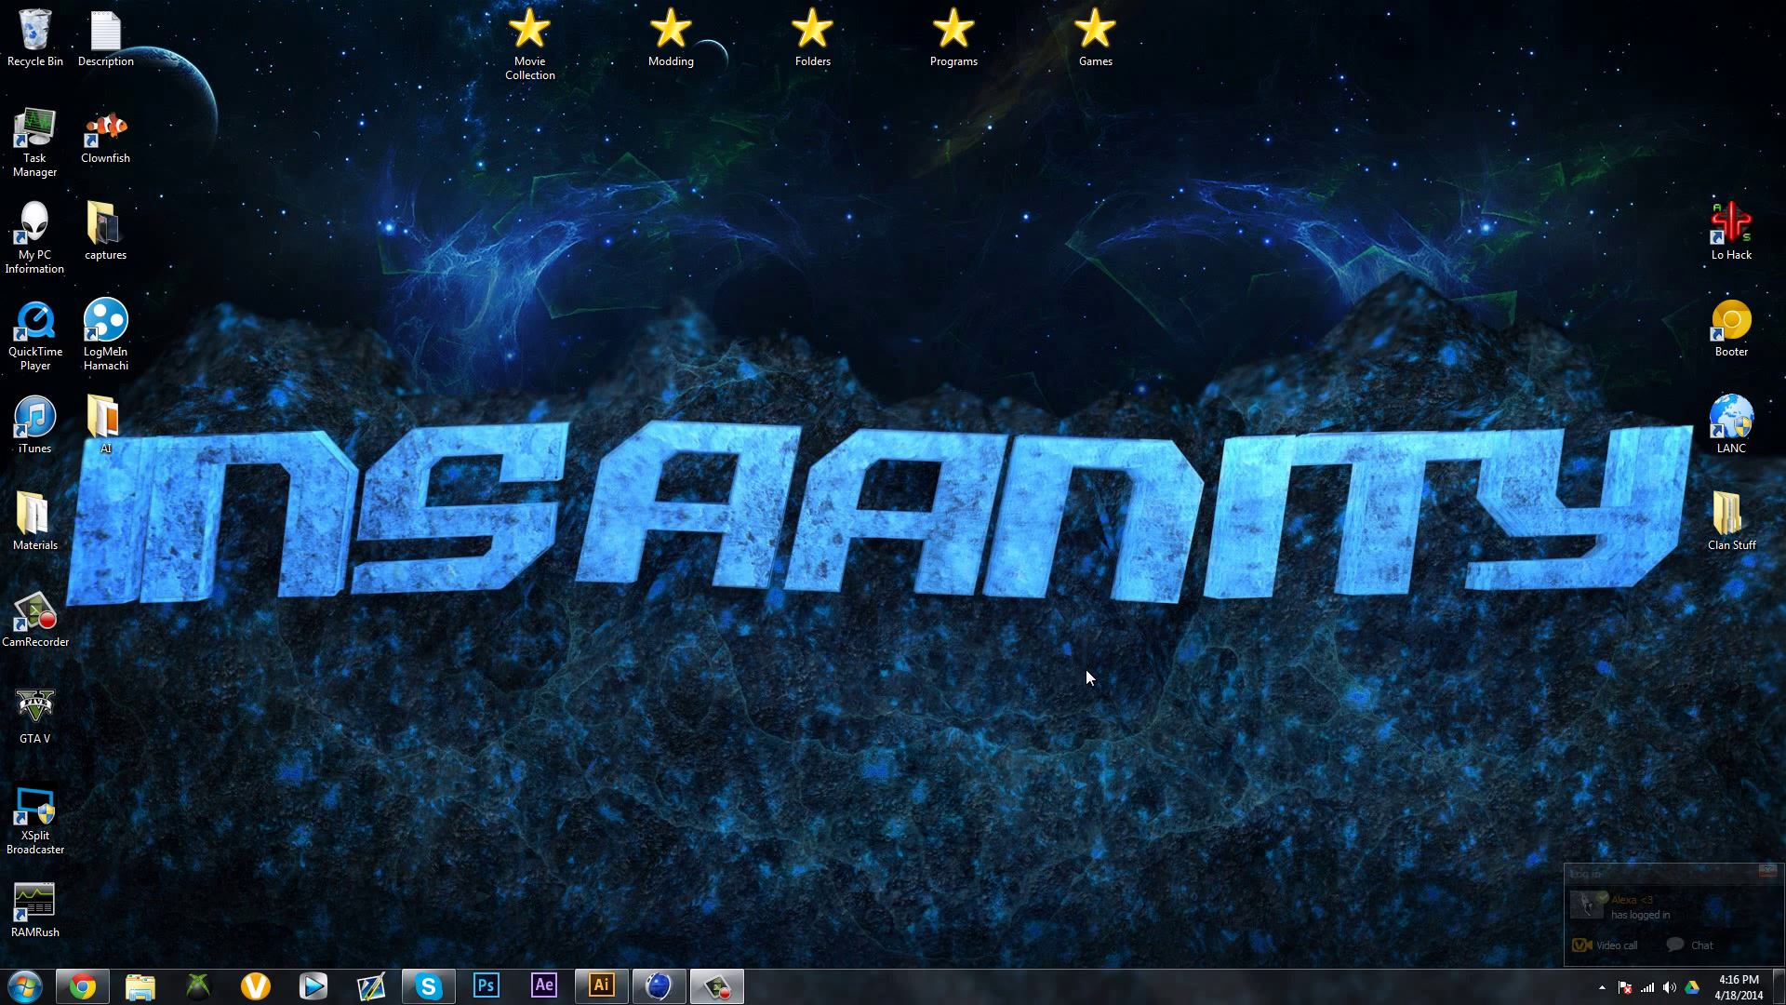
Dismiss the contact's sign-in notification on the Windows desktop
click(1767, 871)
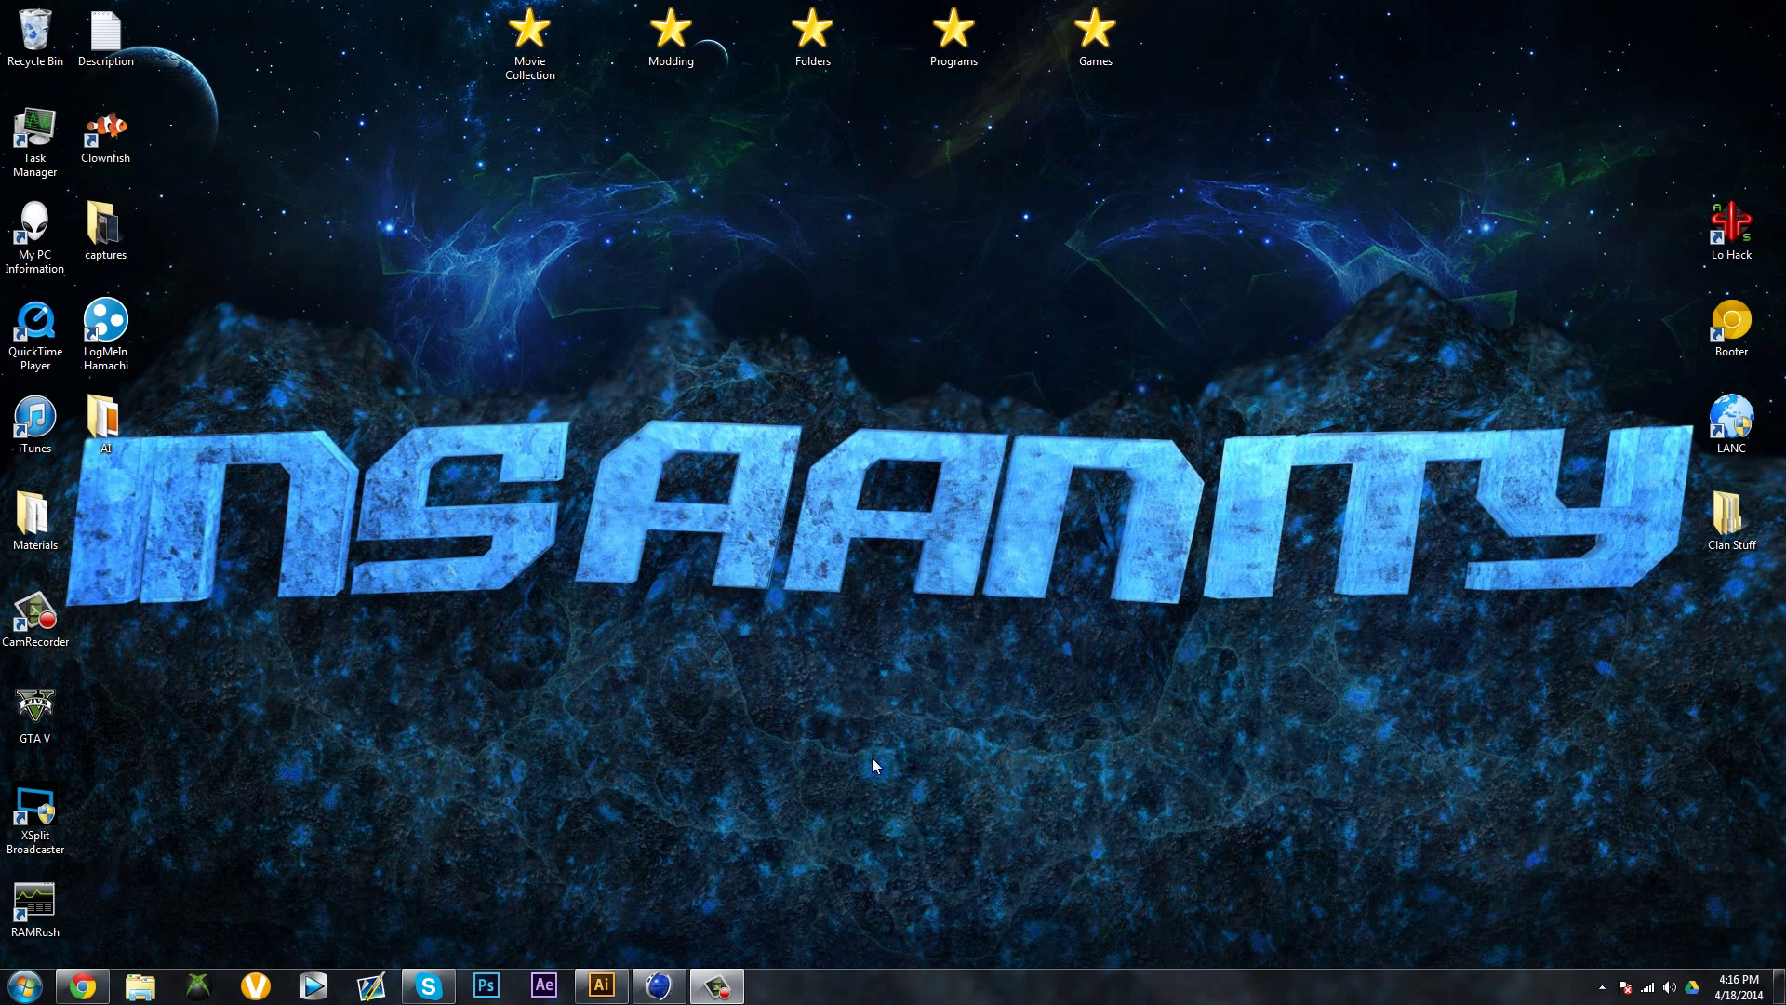
Browse Libraries > Pictures > GFX Stuff > AI's and briefly select monkehhh1.ai
click(141, 986)
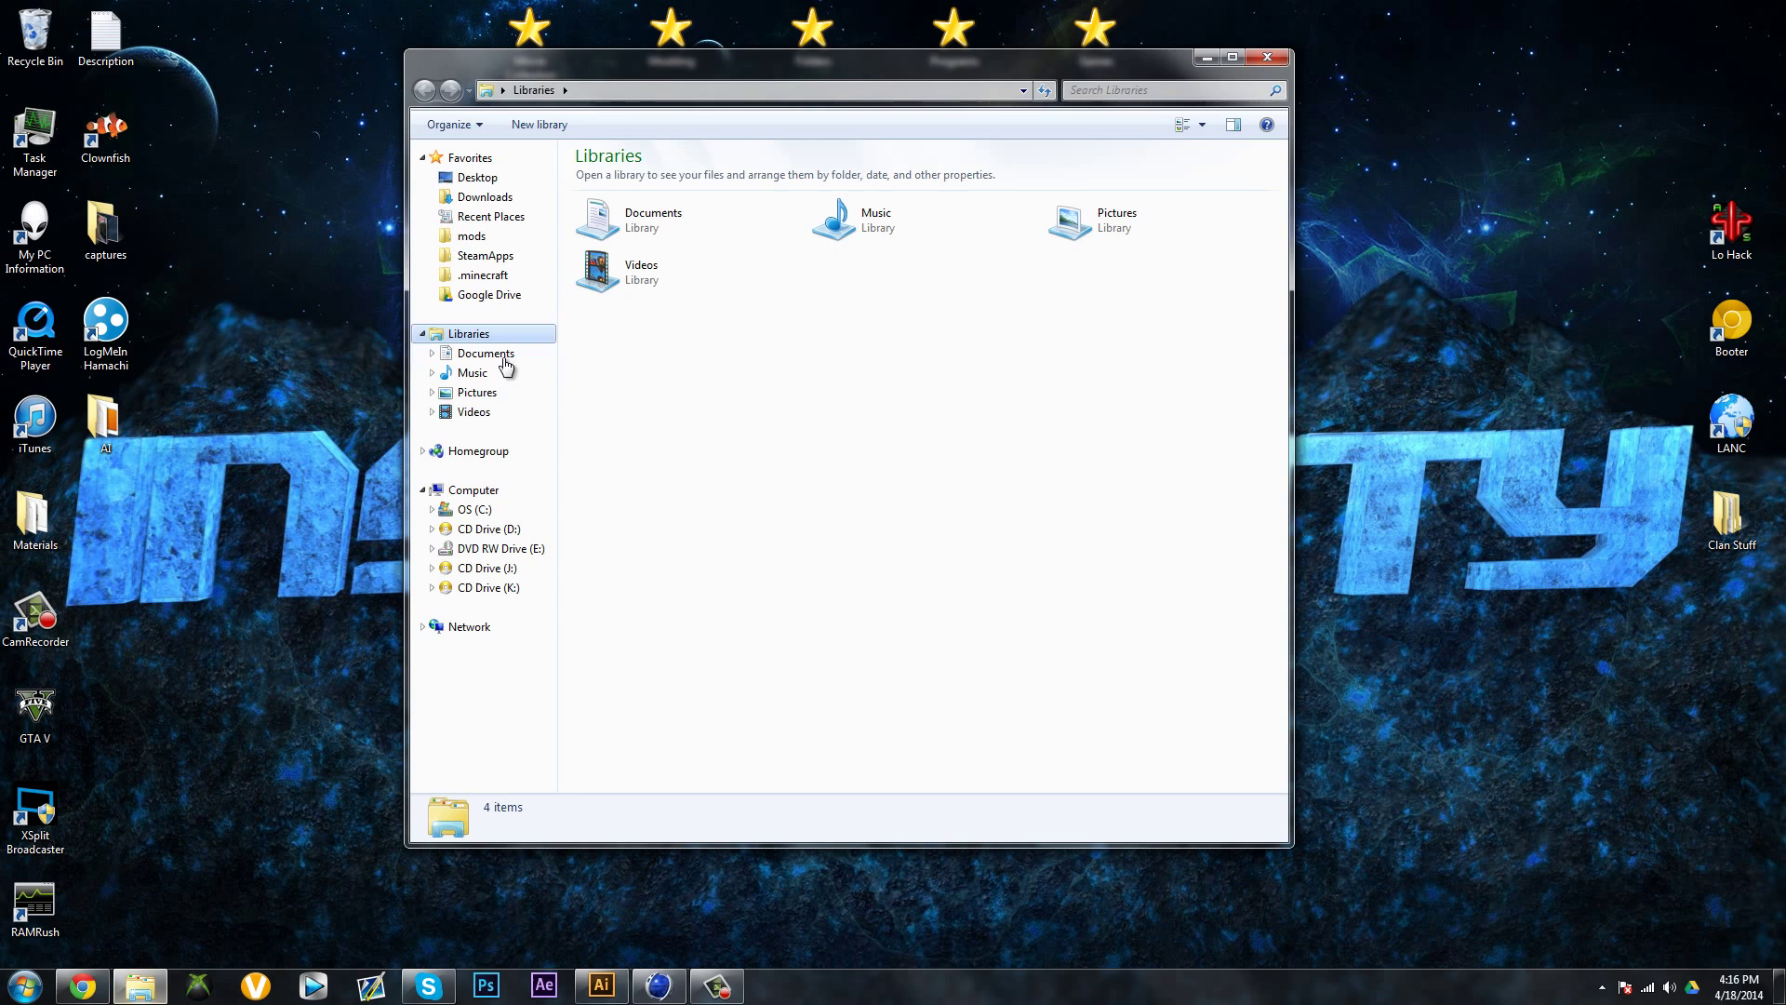
click(465, 393)
double_click(621, 252)
double_click(651, 271)
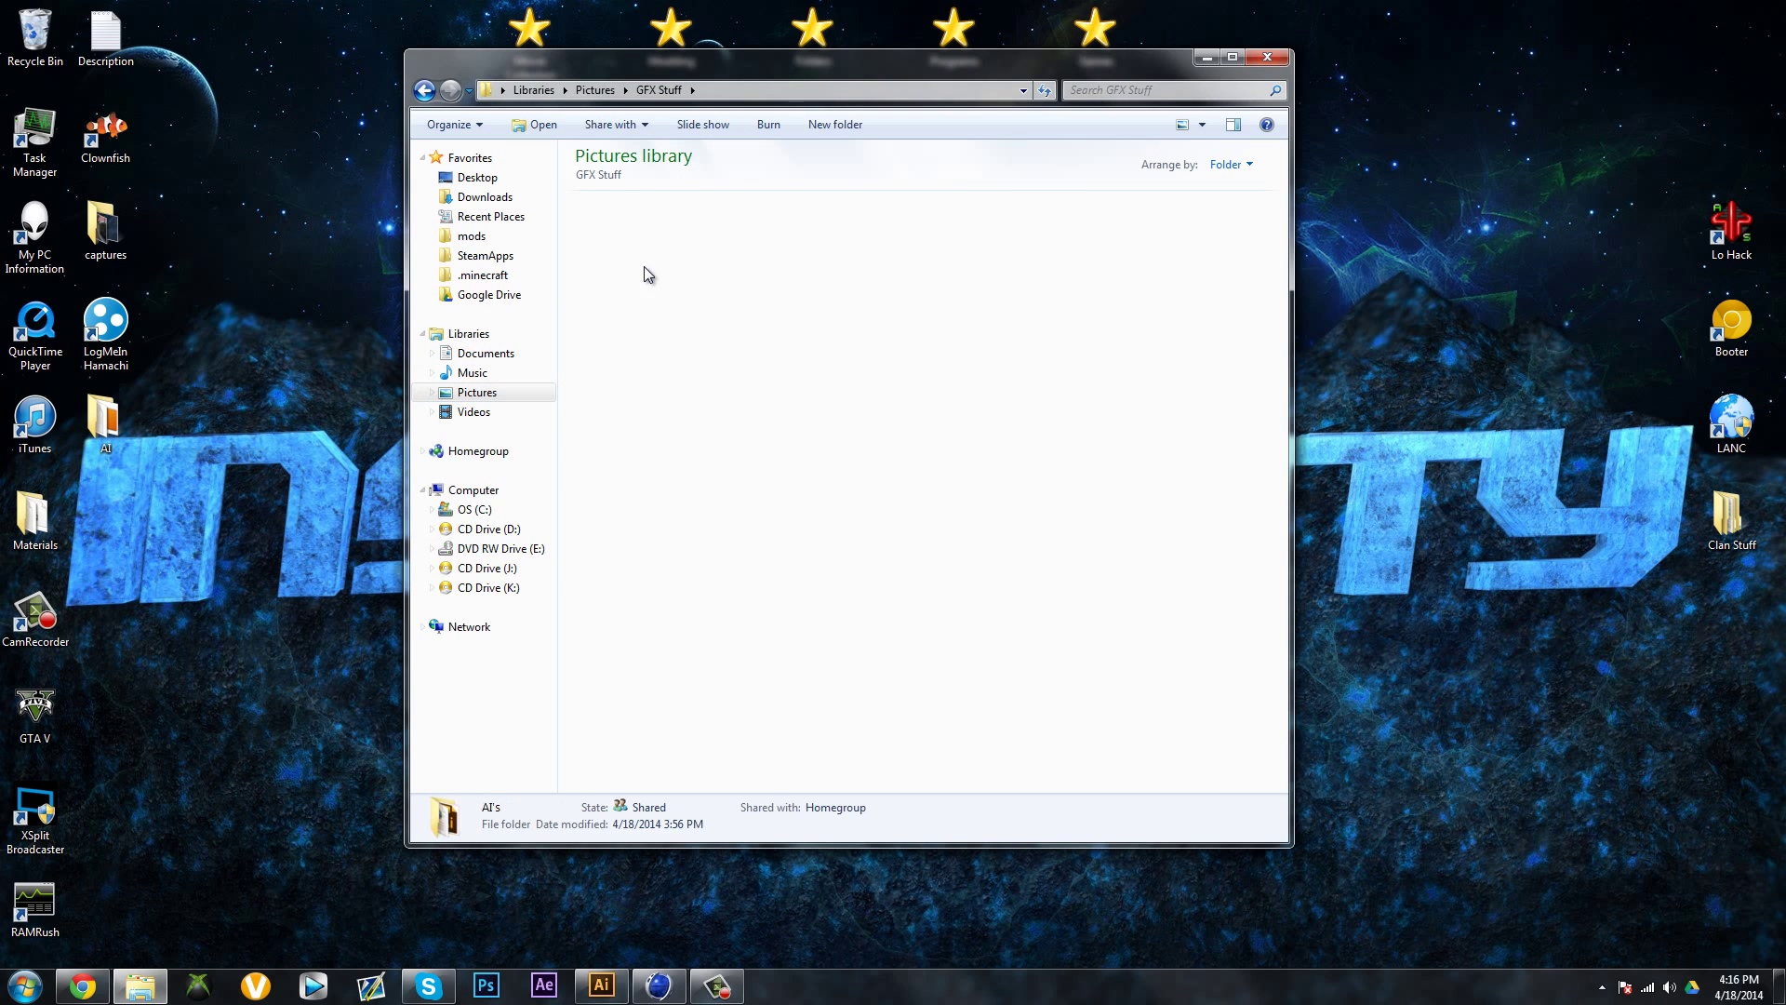
drag(681, 539, 824, 491)
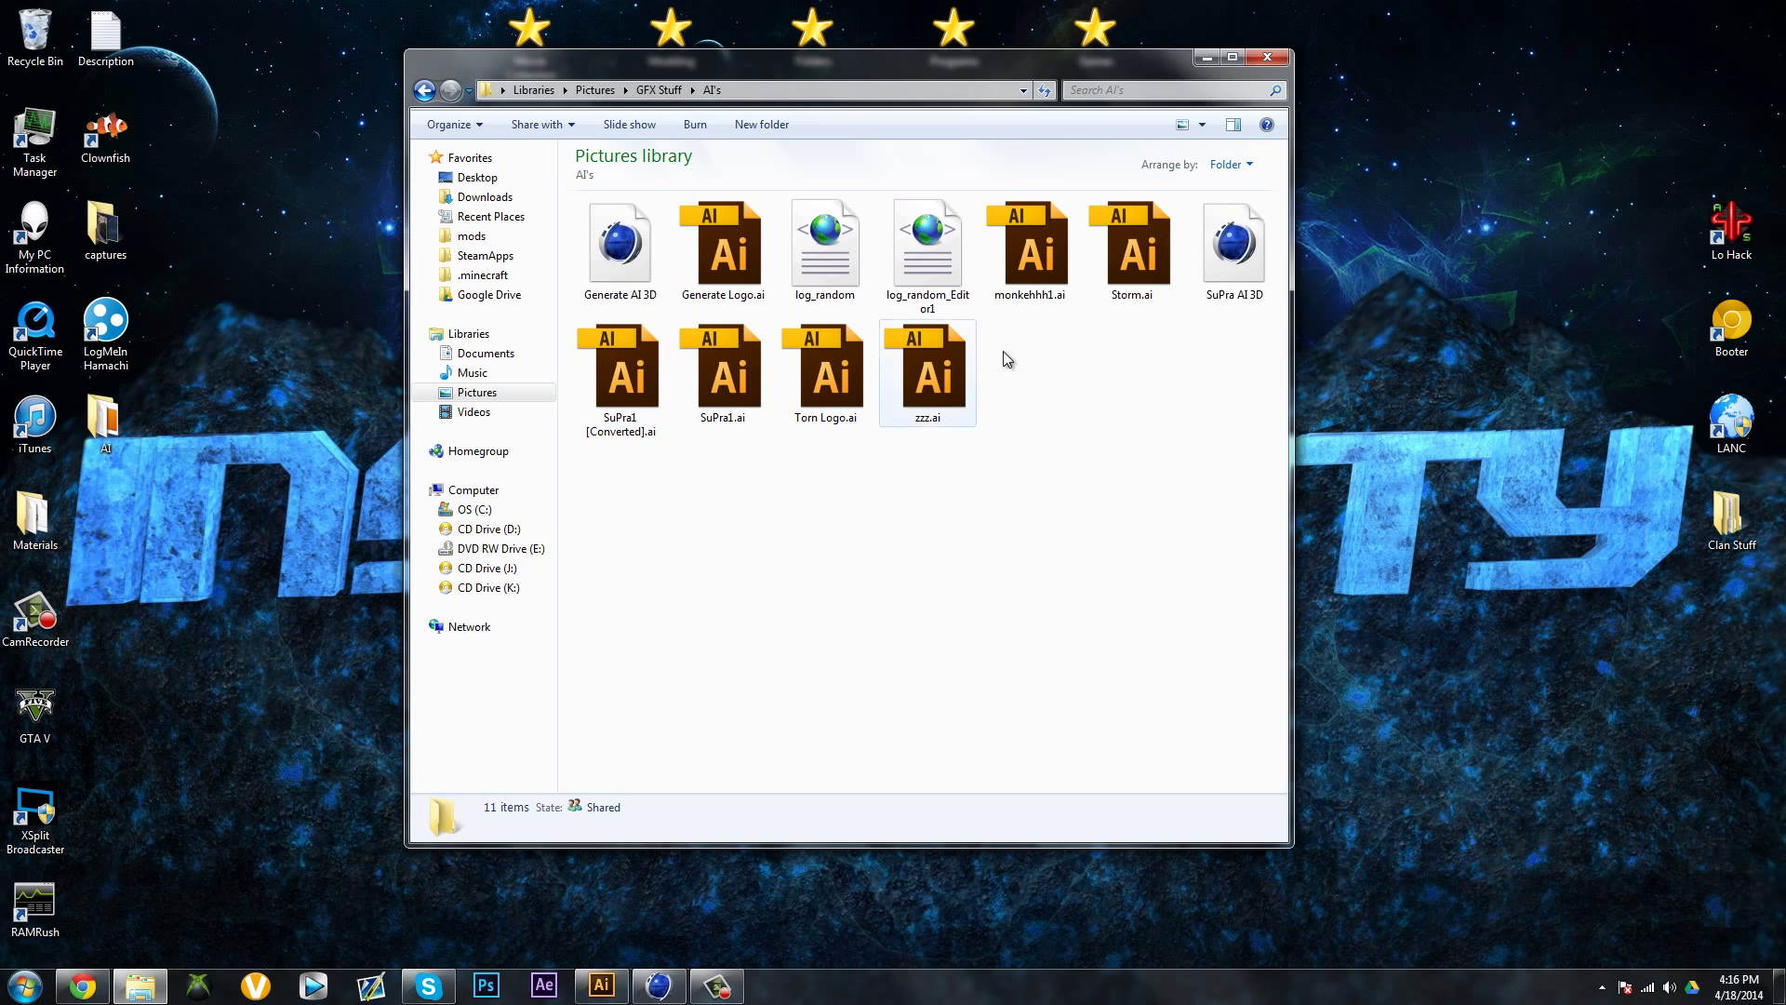
click(1069, 300)
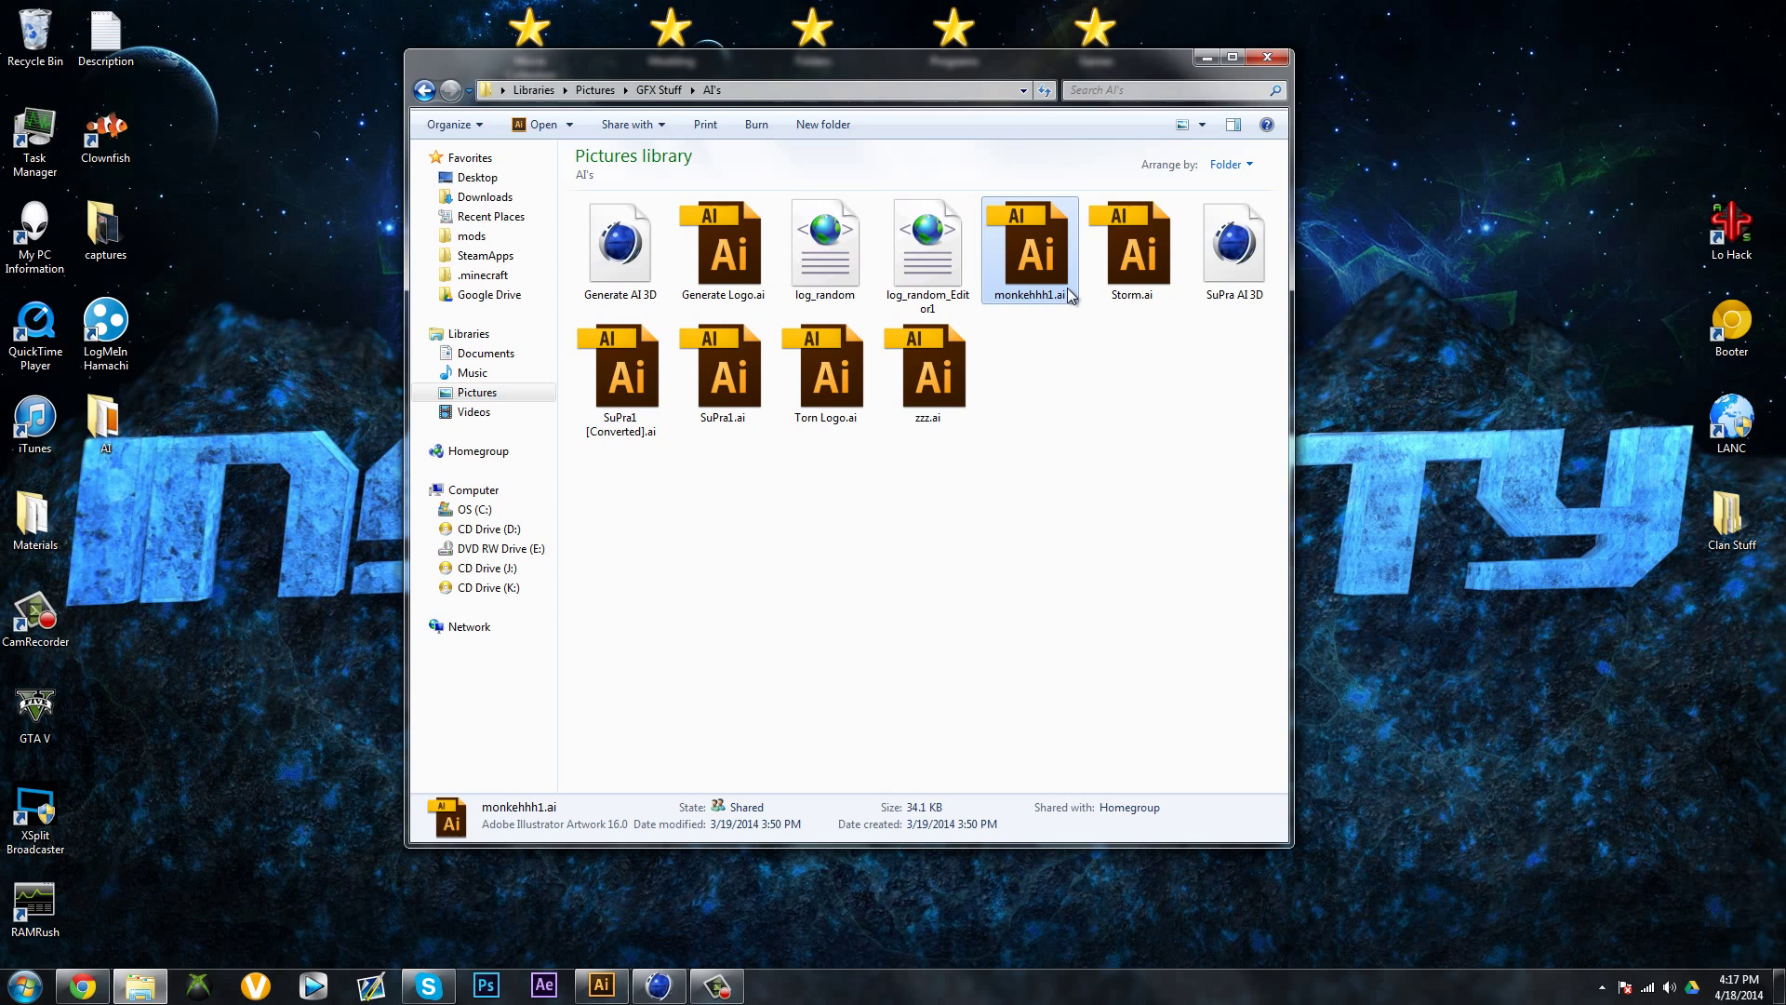
click(1090, 352)
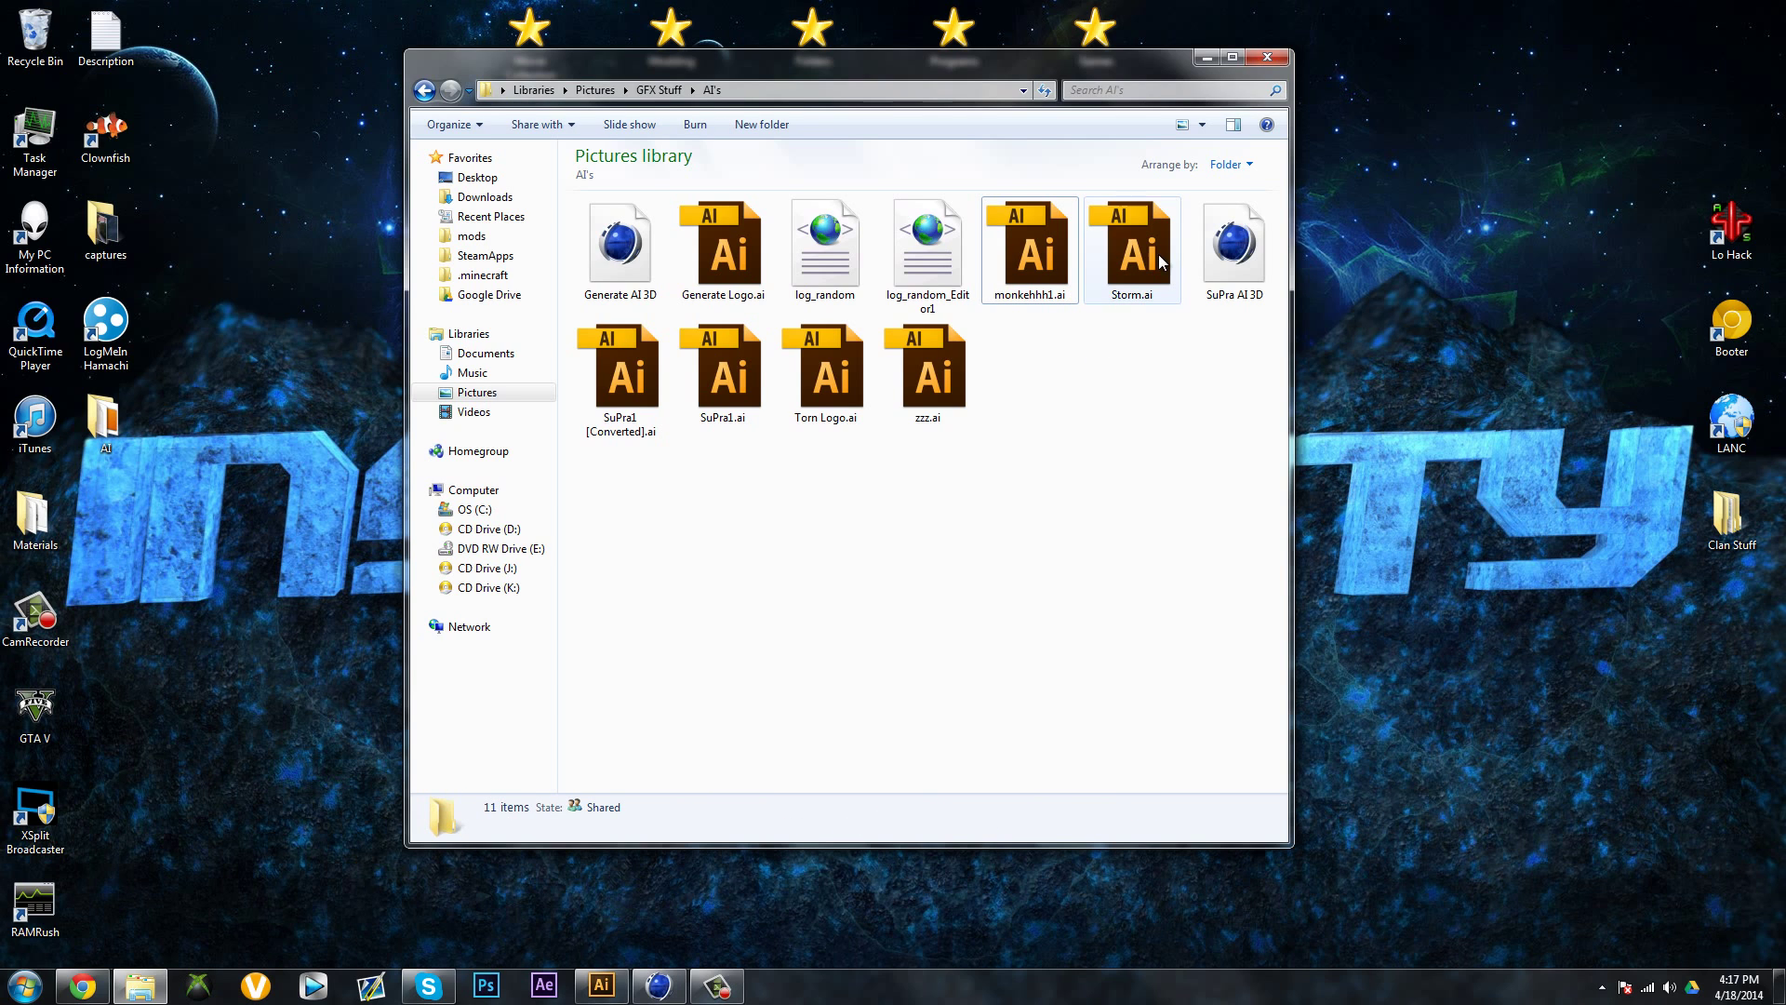
Close Explorer, restore Illustrator, and create a new 800 × 800 px document
click(1264, 57)
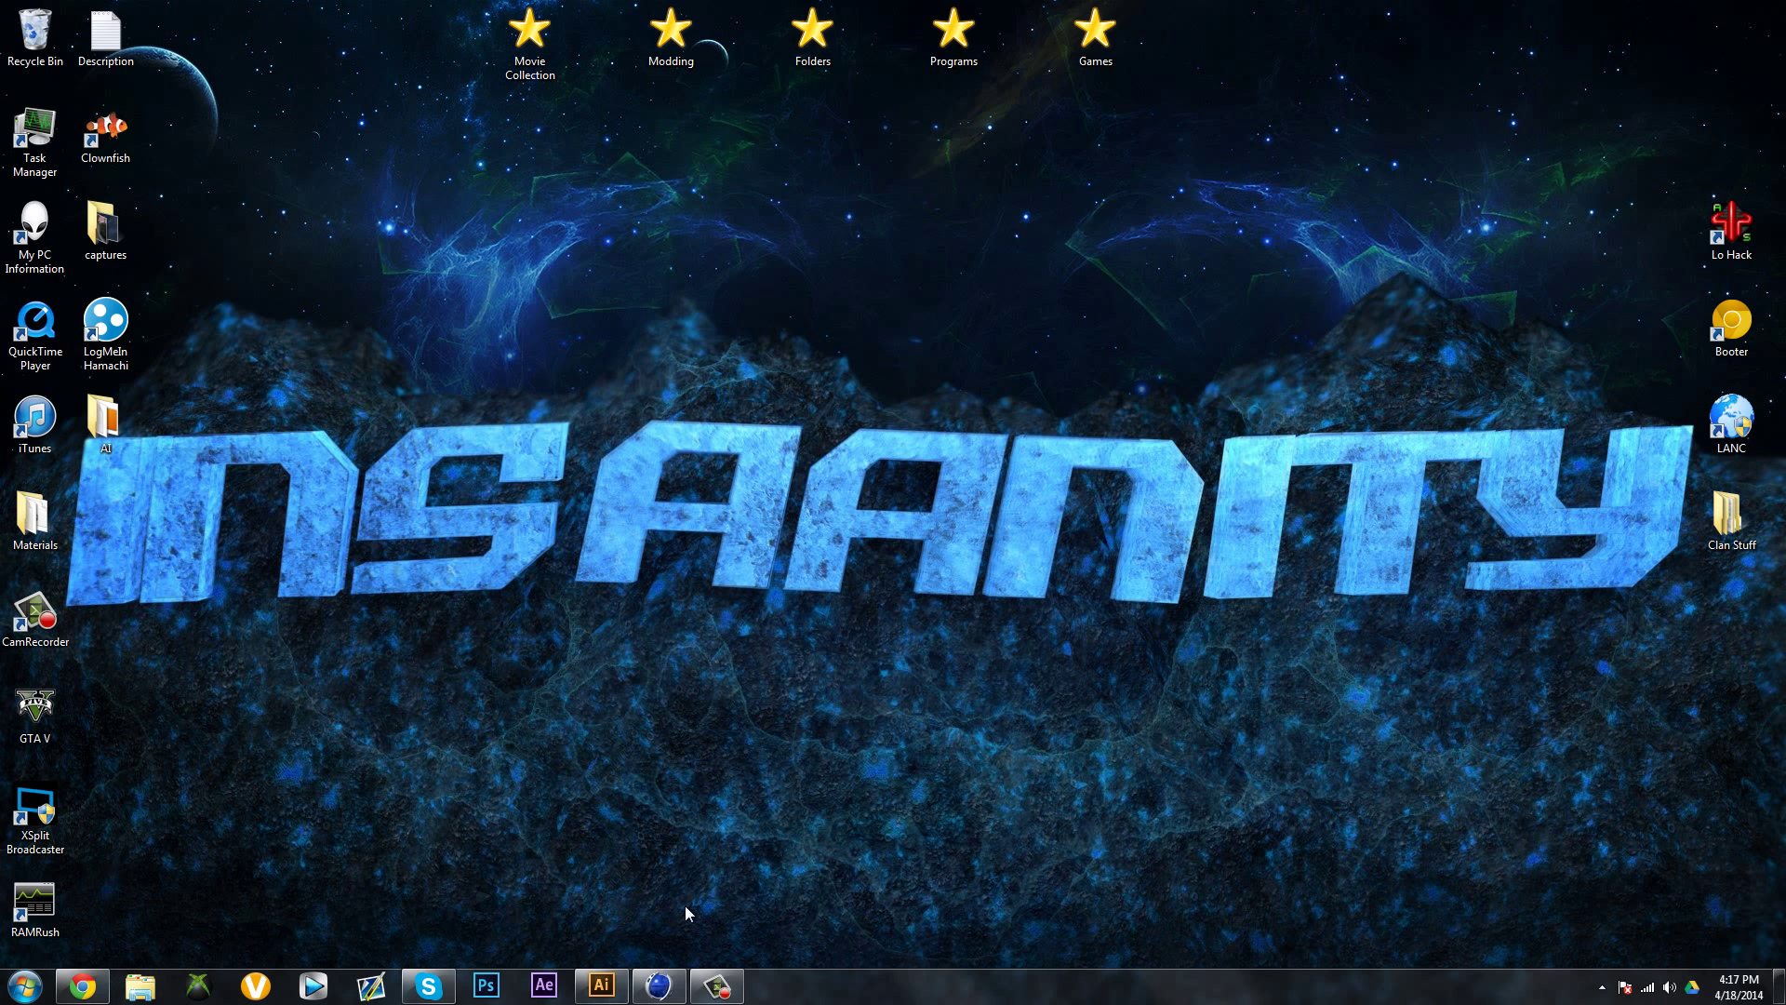
click(603, 987)
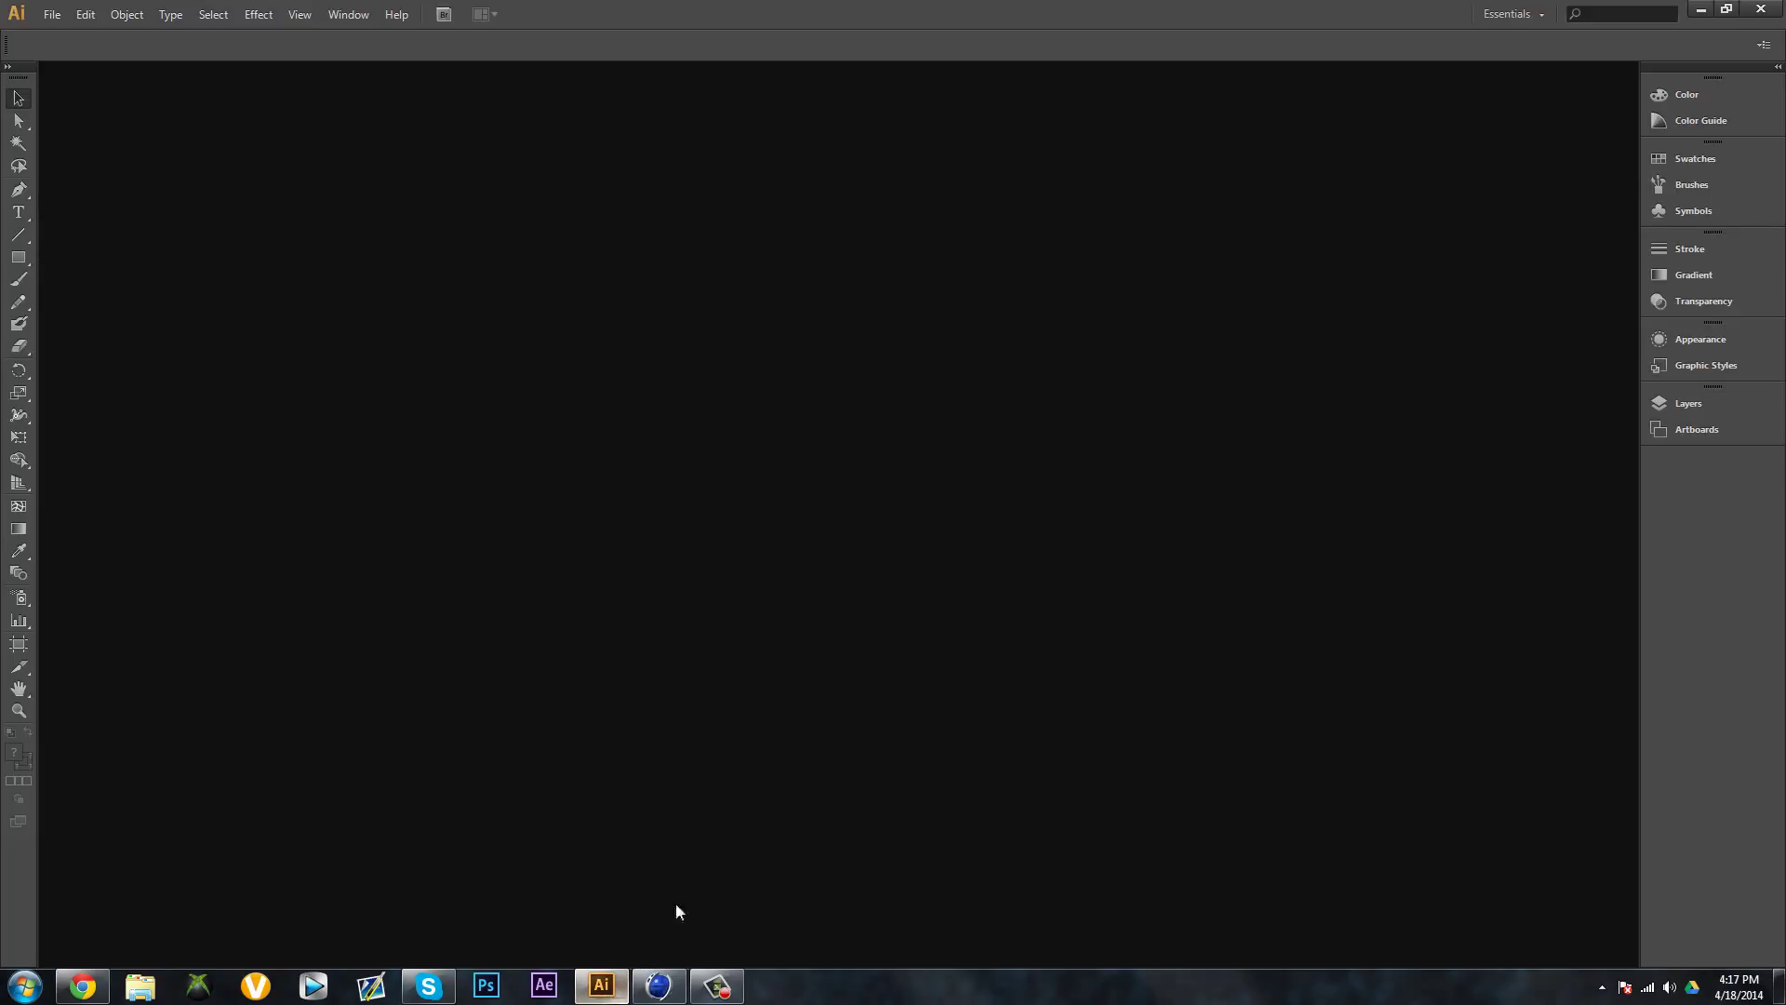
mouse_move(748, 14)
mouse_down()
mouse_move(748, 93)
mouse_move(749, 5)
mouse_up()
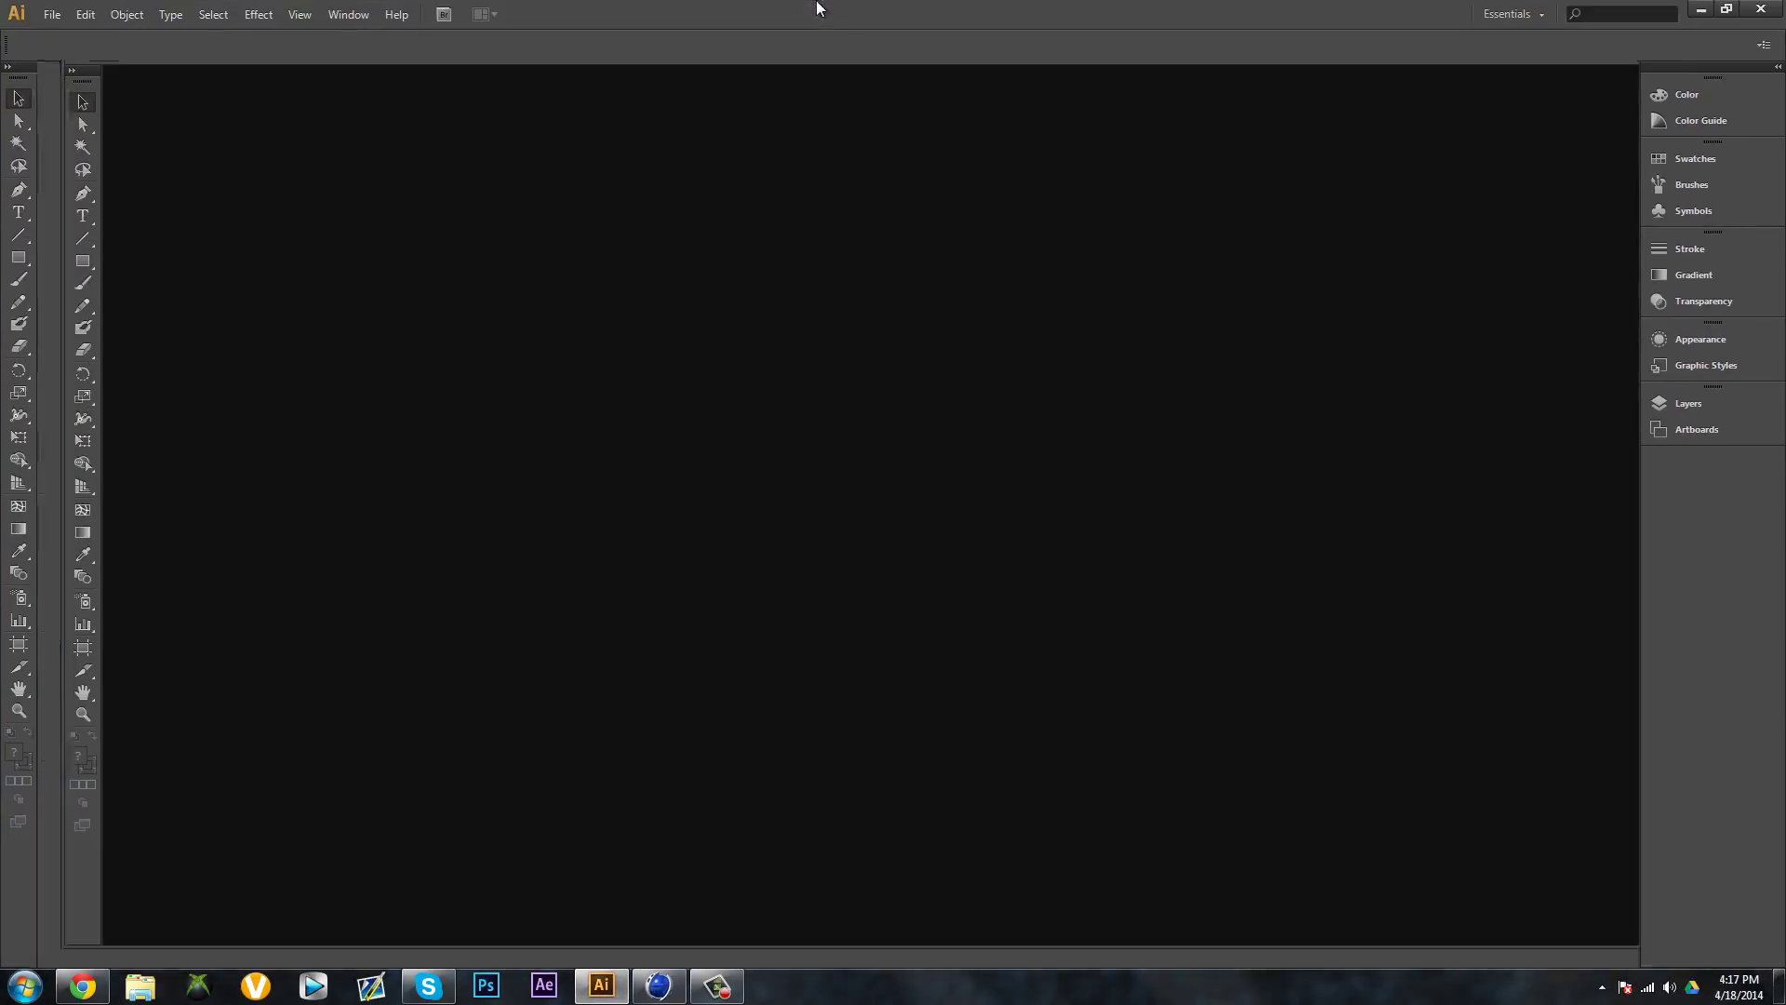
click(52, 15)
click(58, 30)
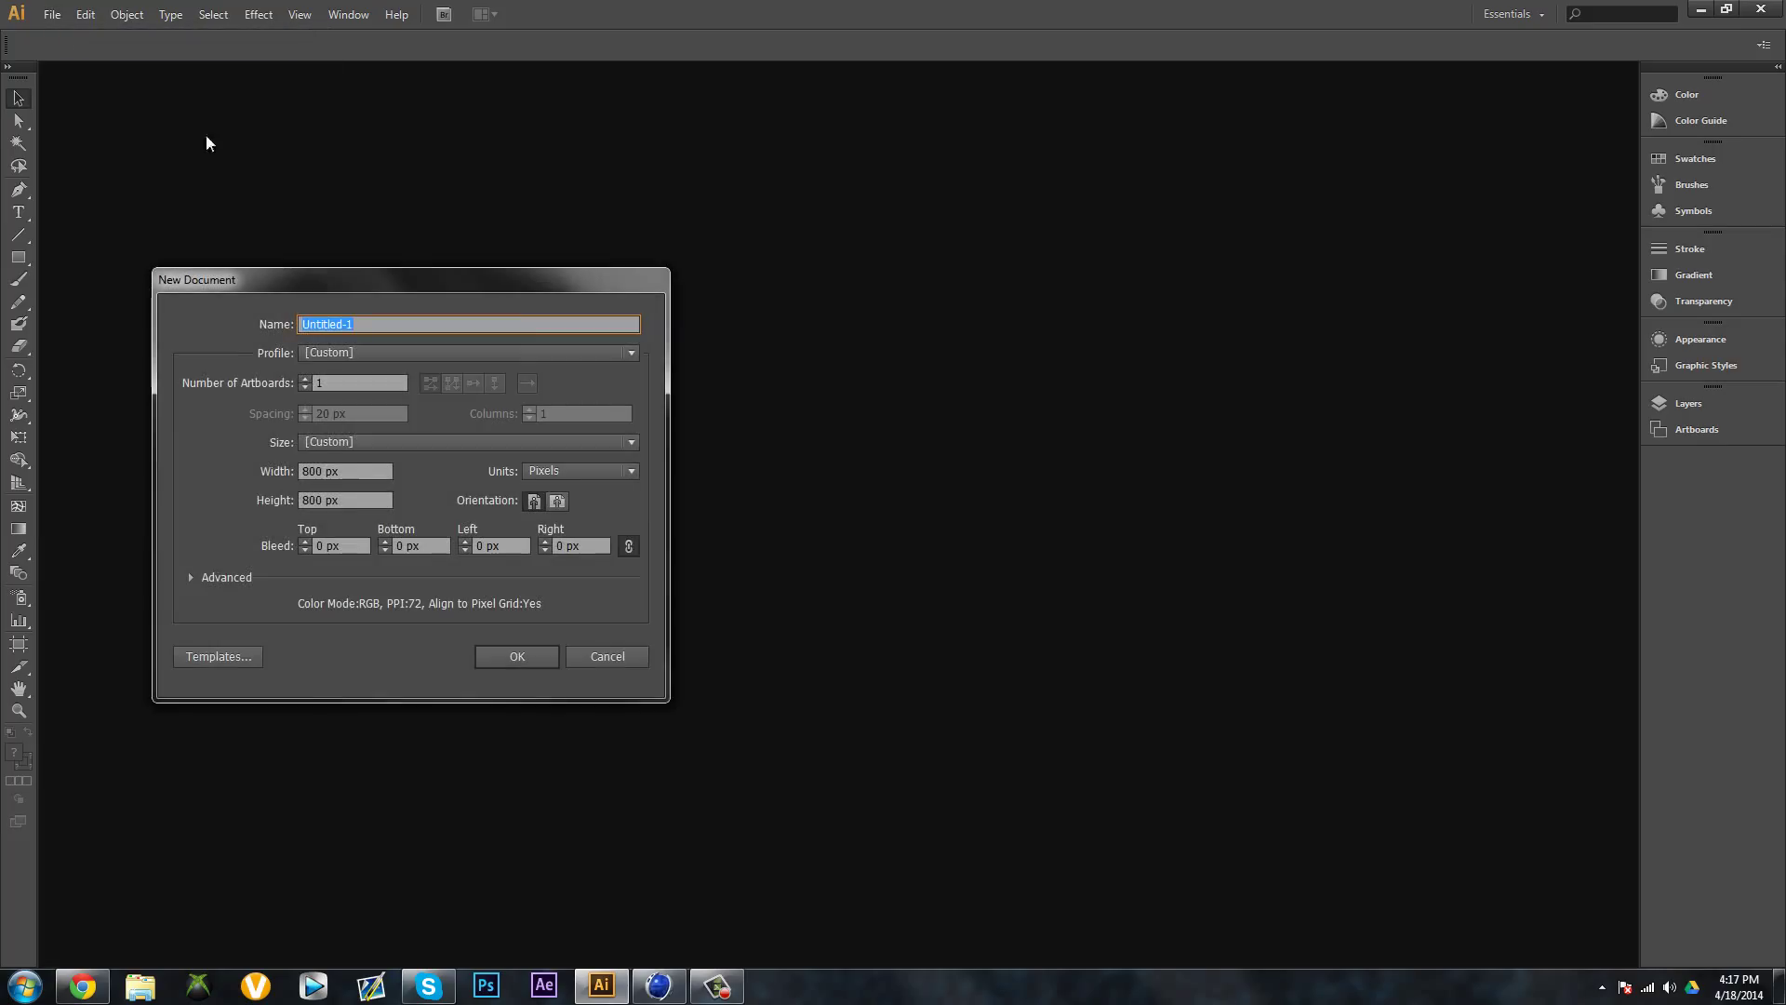
drag(411, 269, 784, 239)
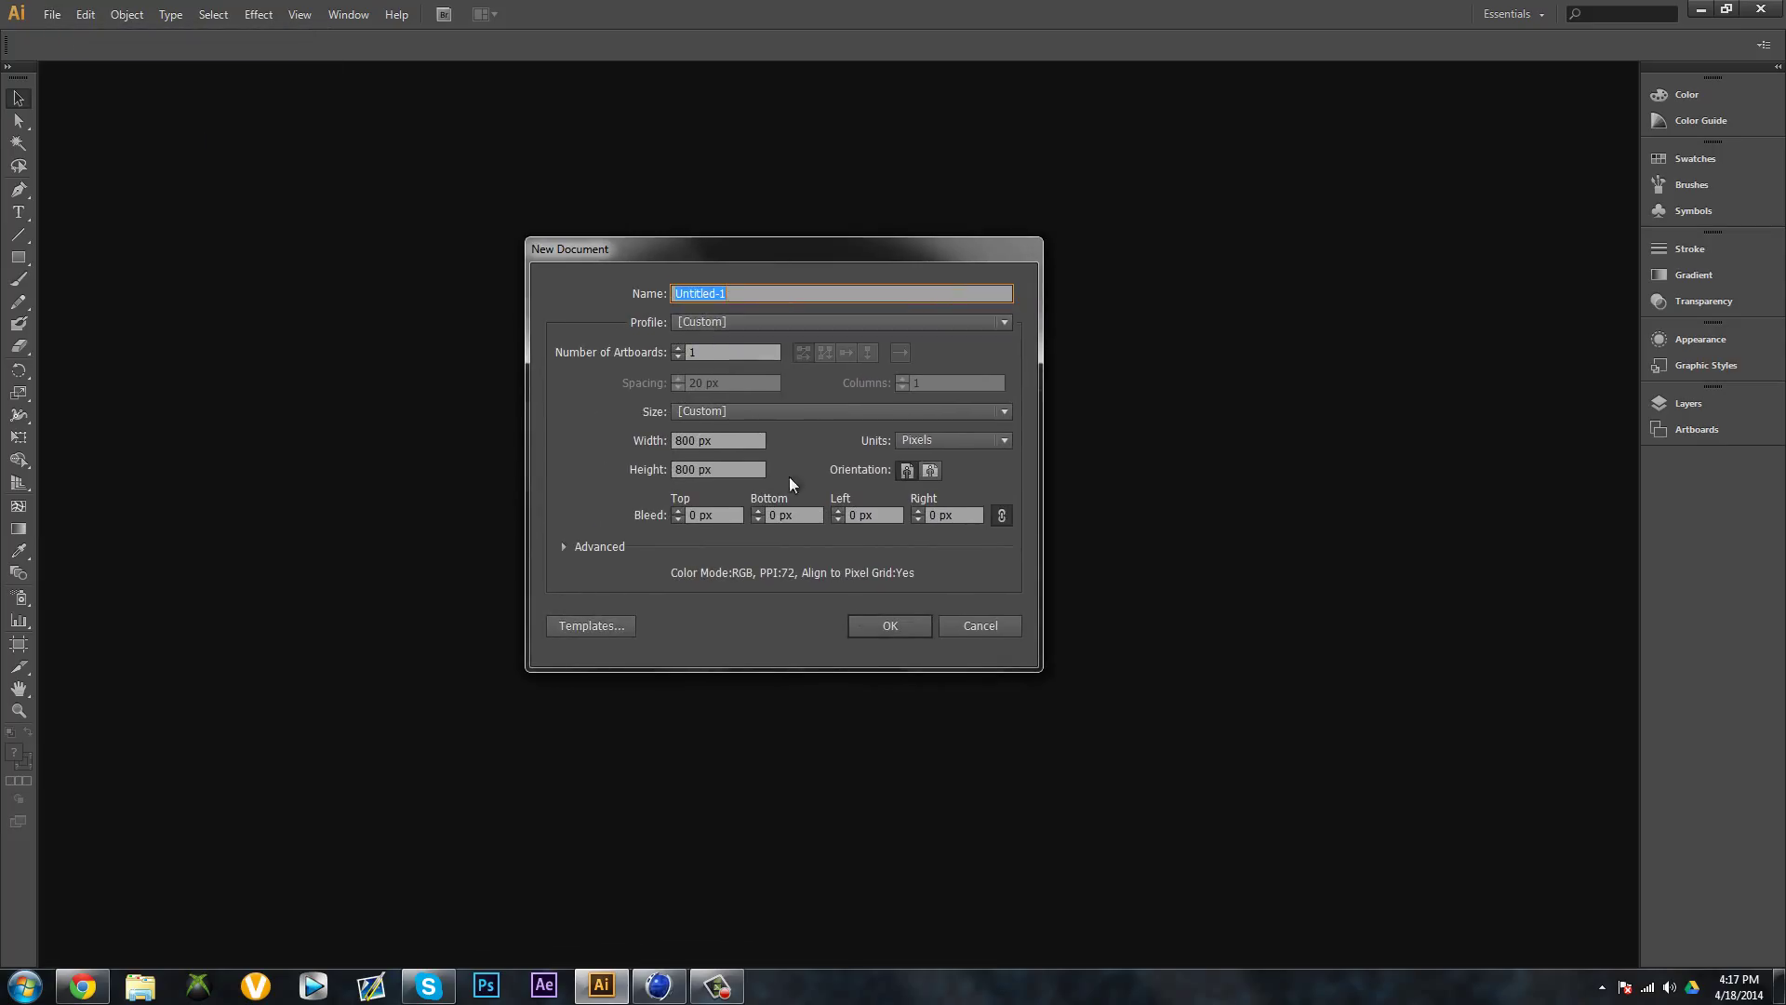
click(907, 627)
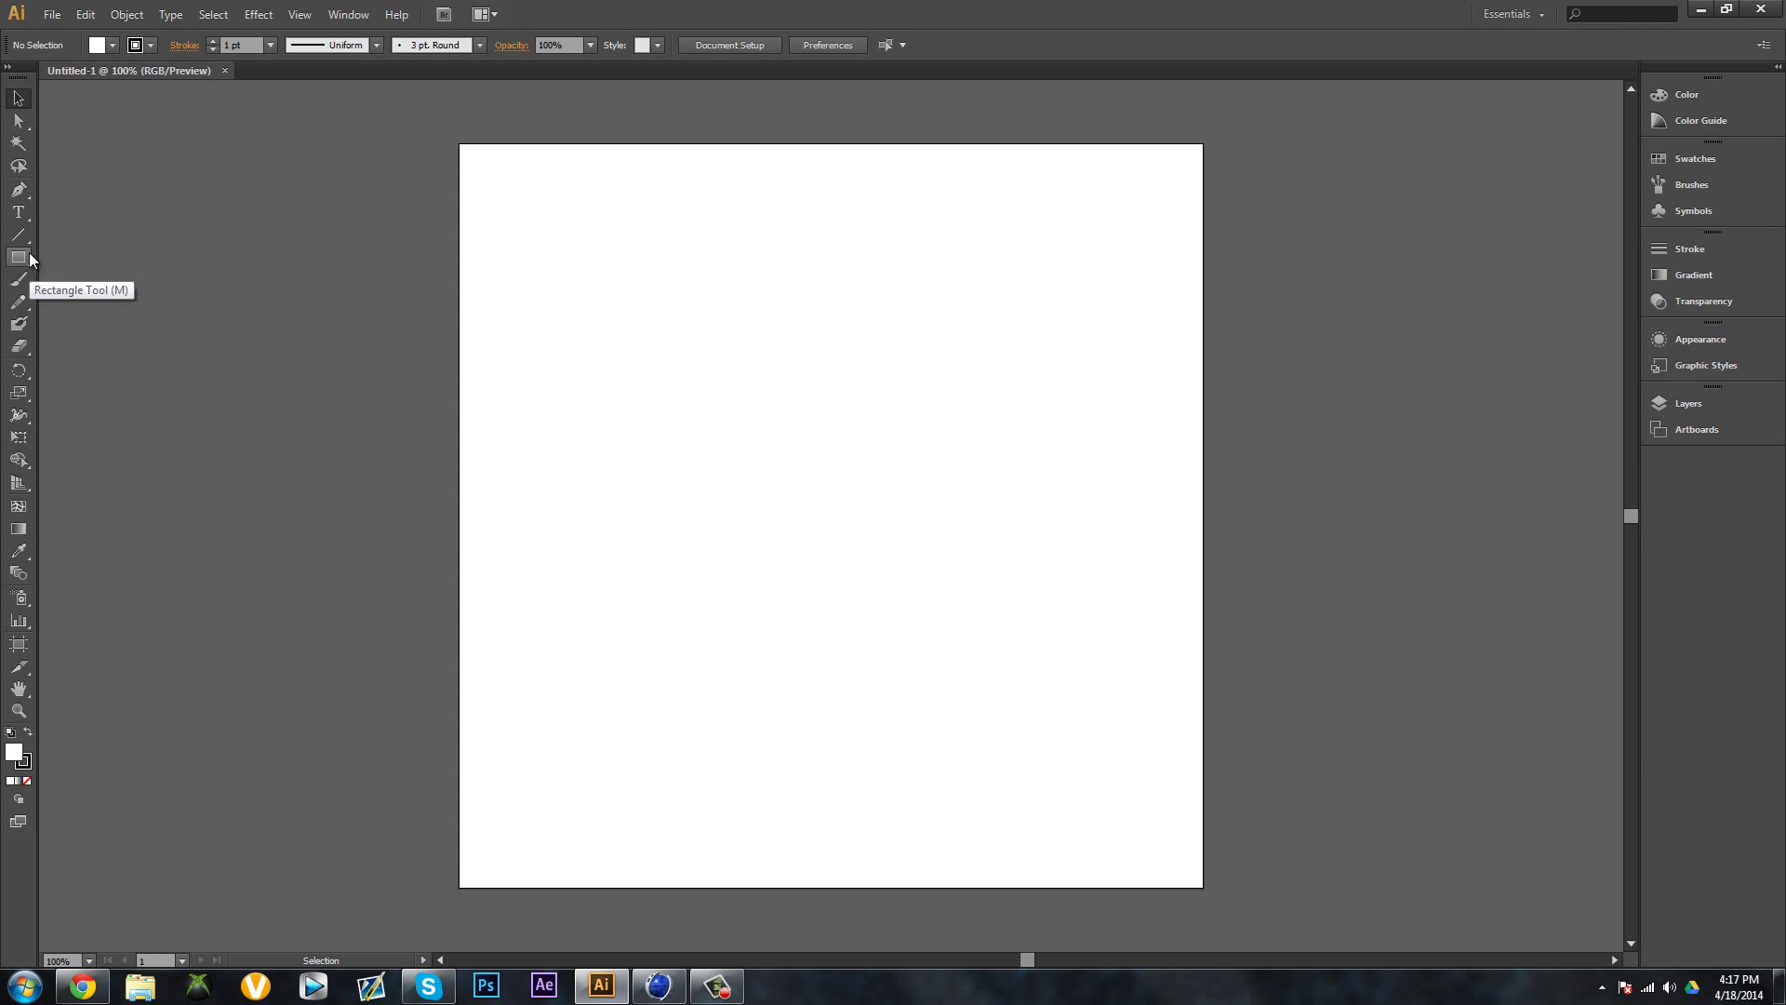
Draw a large 604 px circle and move it toward the artboard centre
drag(29, 259, 112, 301)
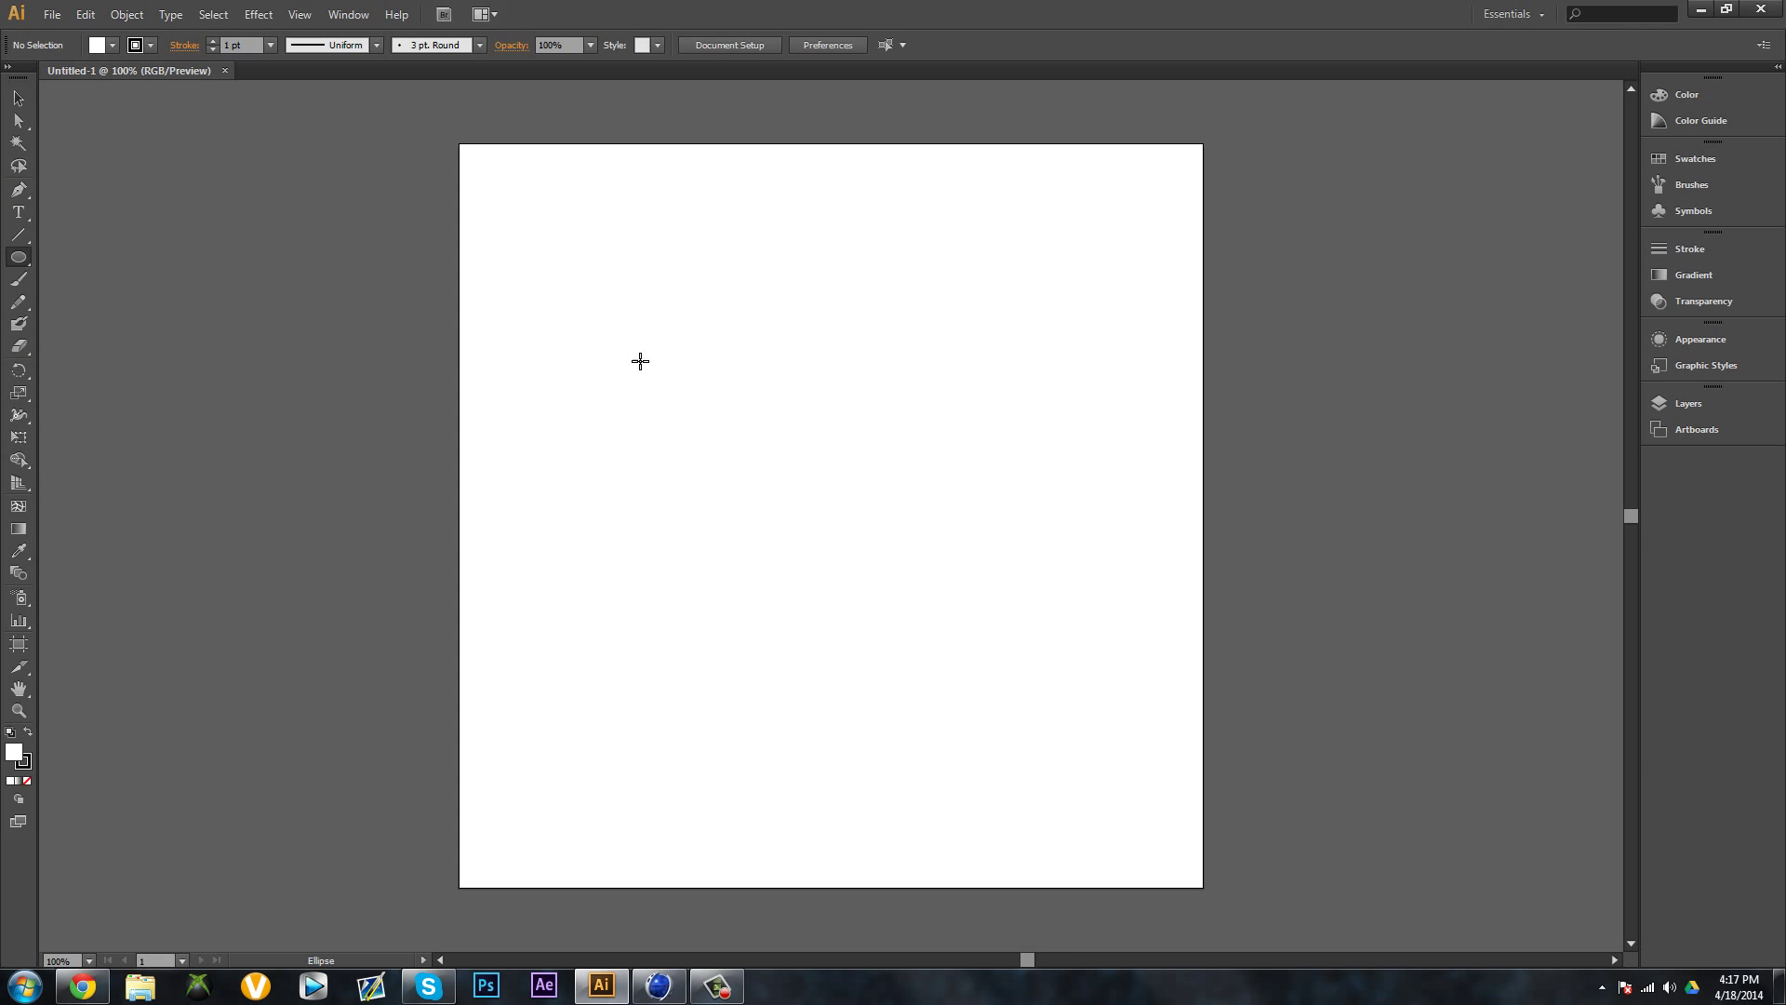
mouse_move(631, 236)
shift+mouse_down()
mouse_move(1041, 809)
mouse_move(1023, 798)
shift+mouse_up()
click(18, 98)
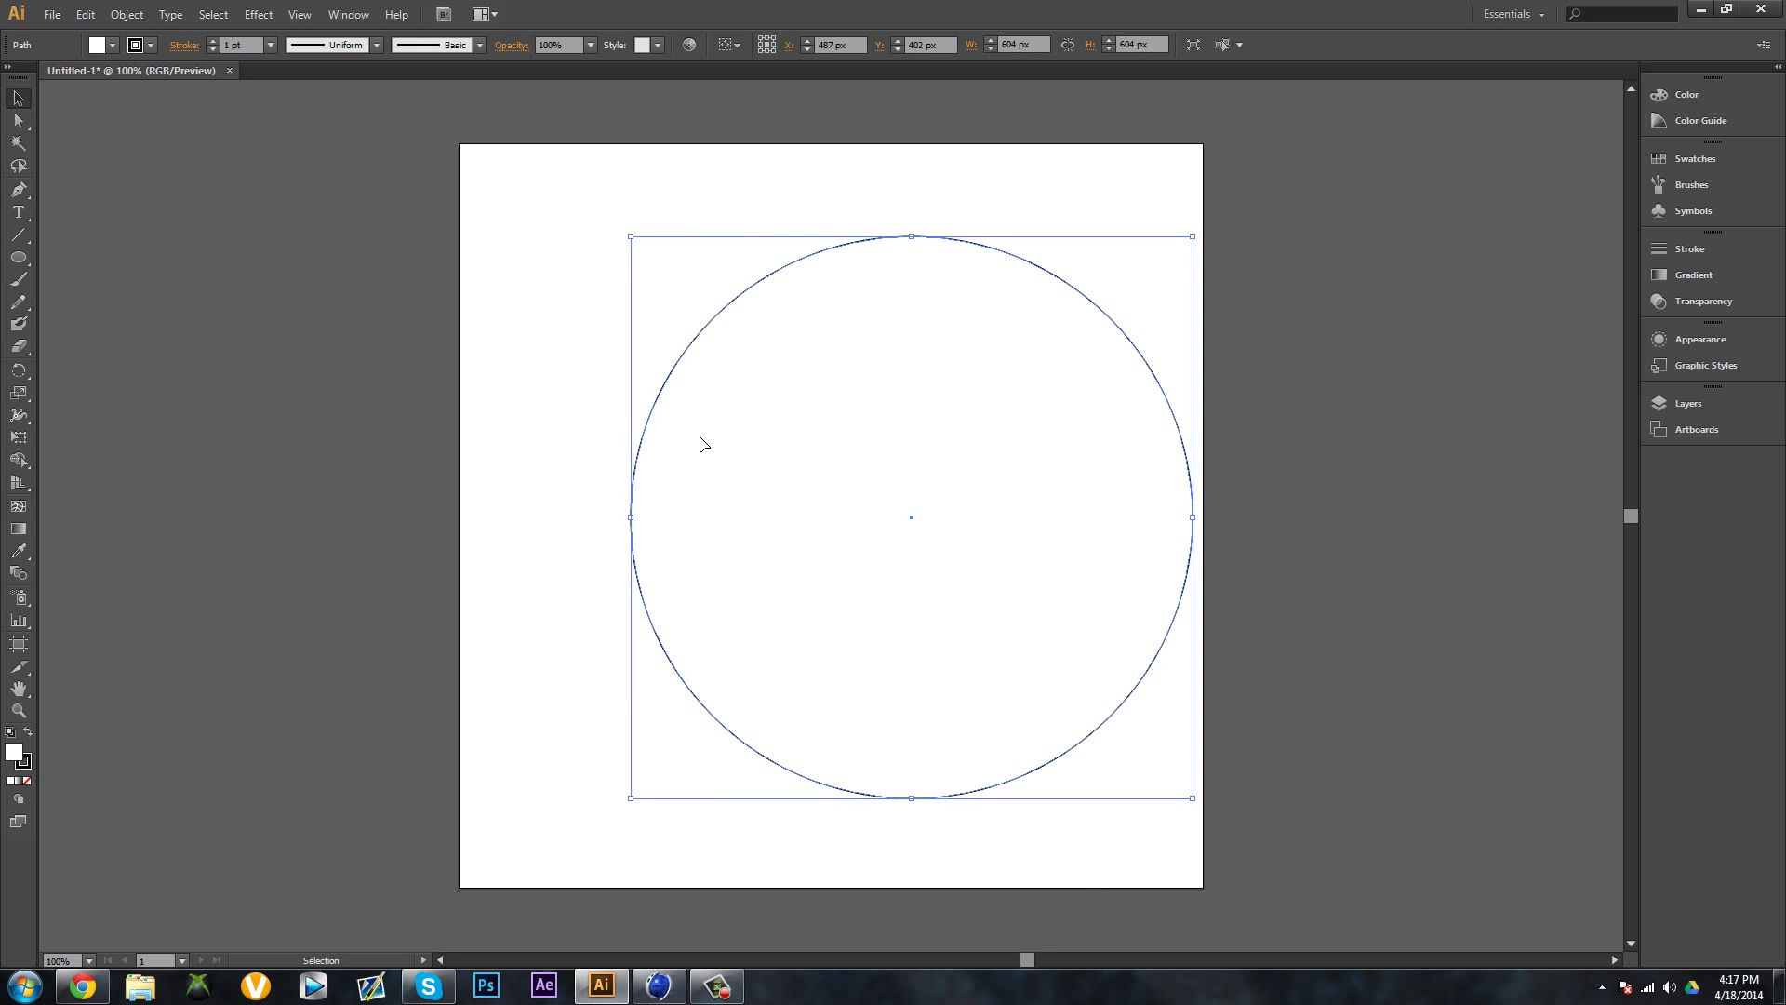
drag(755, 481, 679, 479)
drag(679, 483, 691, 486)
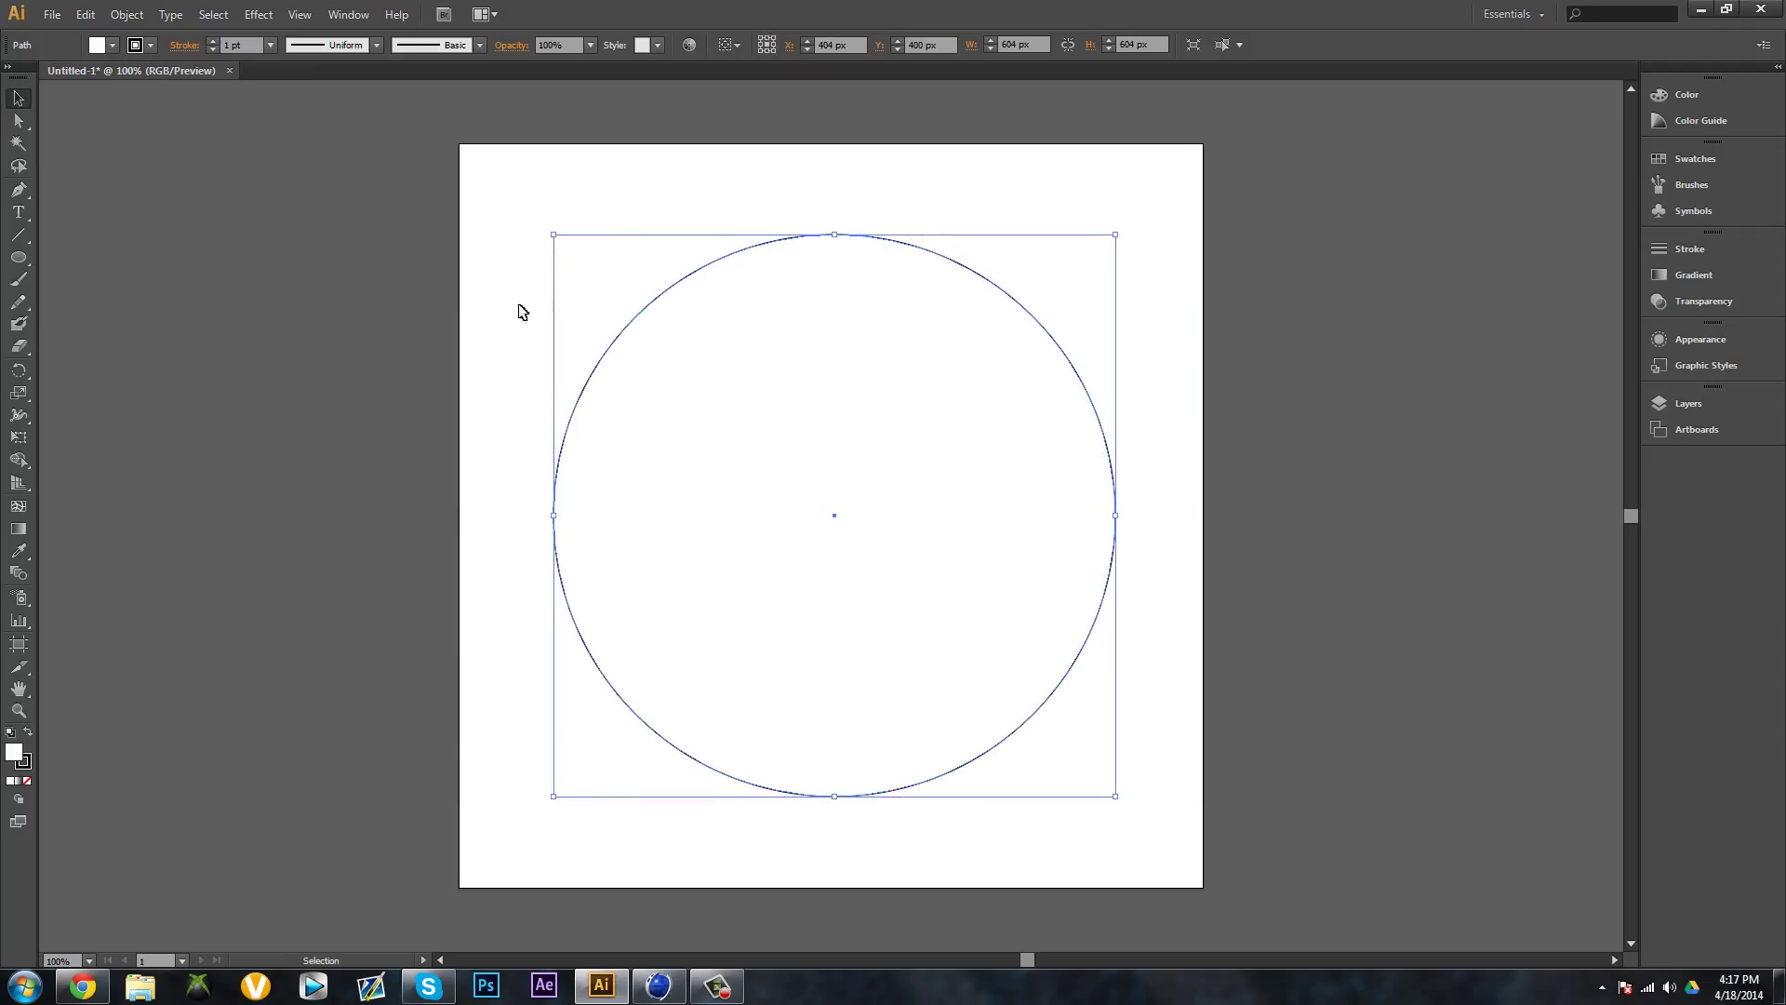
click(279, 298)
Draw two 302 px circles from the big circle's top and bottom anchors
drag(19, 257, 53, 301)
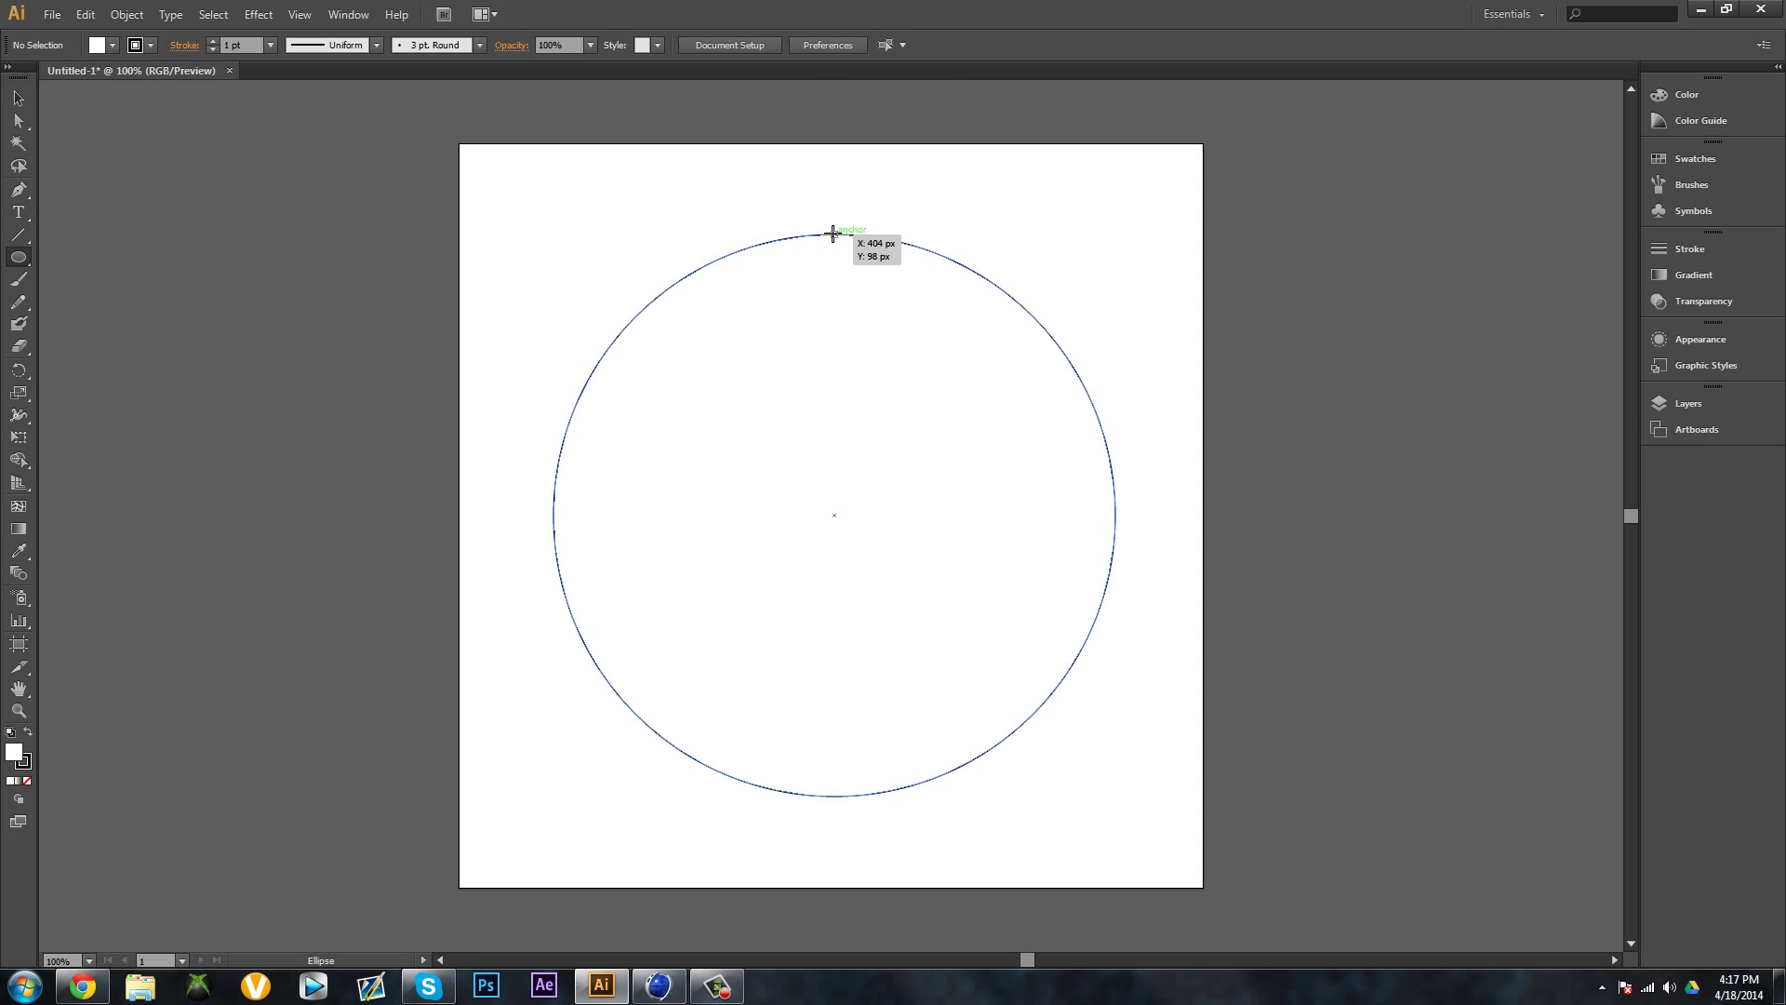
drag(833, 234, 1050, 514)
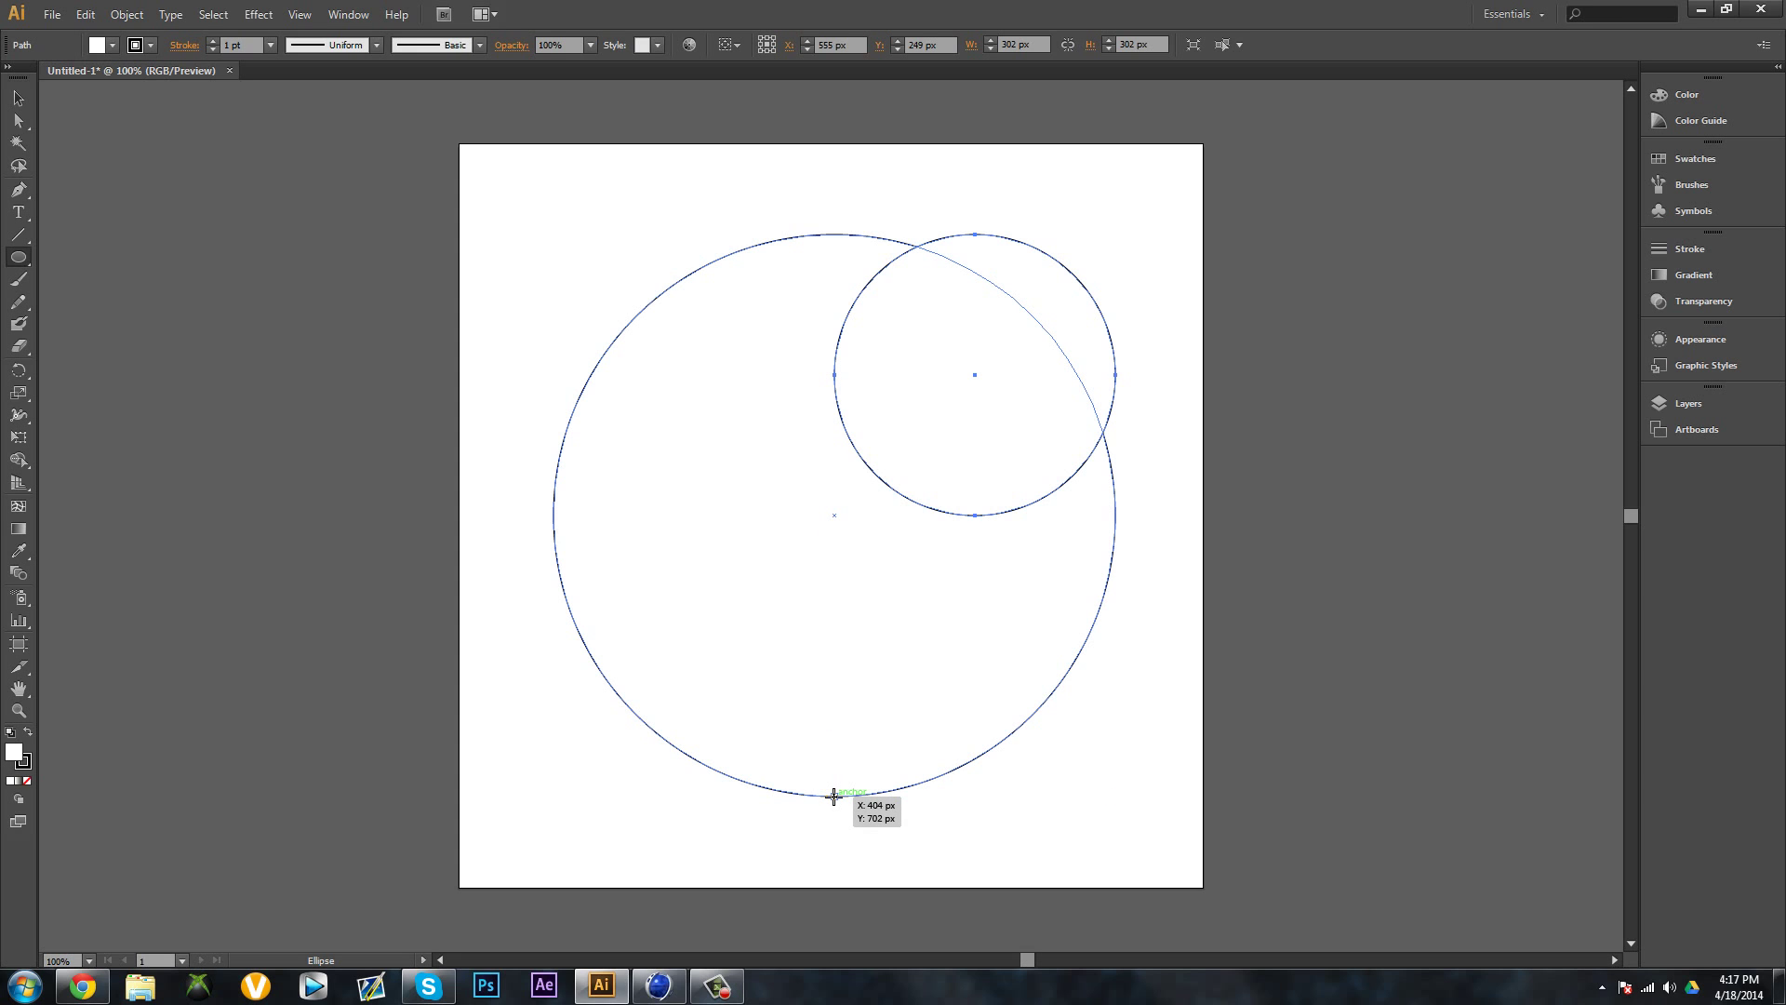
drag(833, 796, 968, 513)
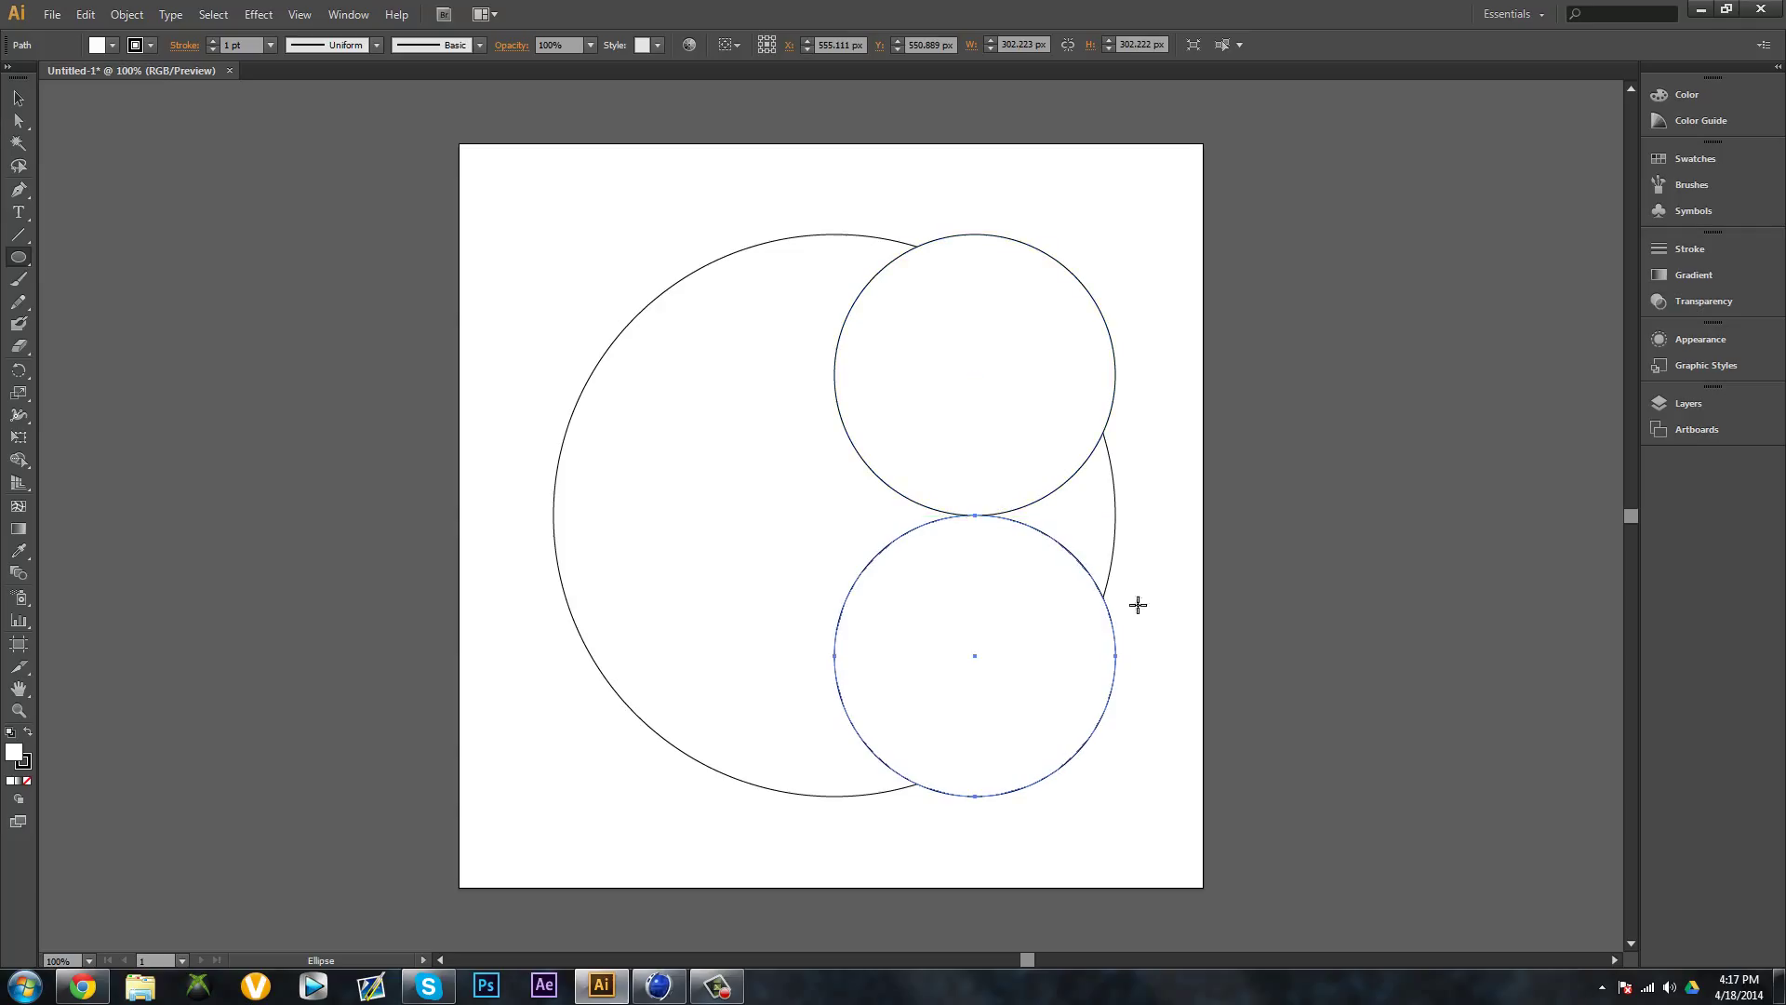
Select all three circles, align them horizontally centred, and shift the group left
click(19, 98)
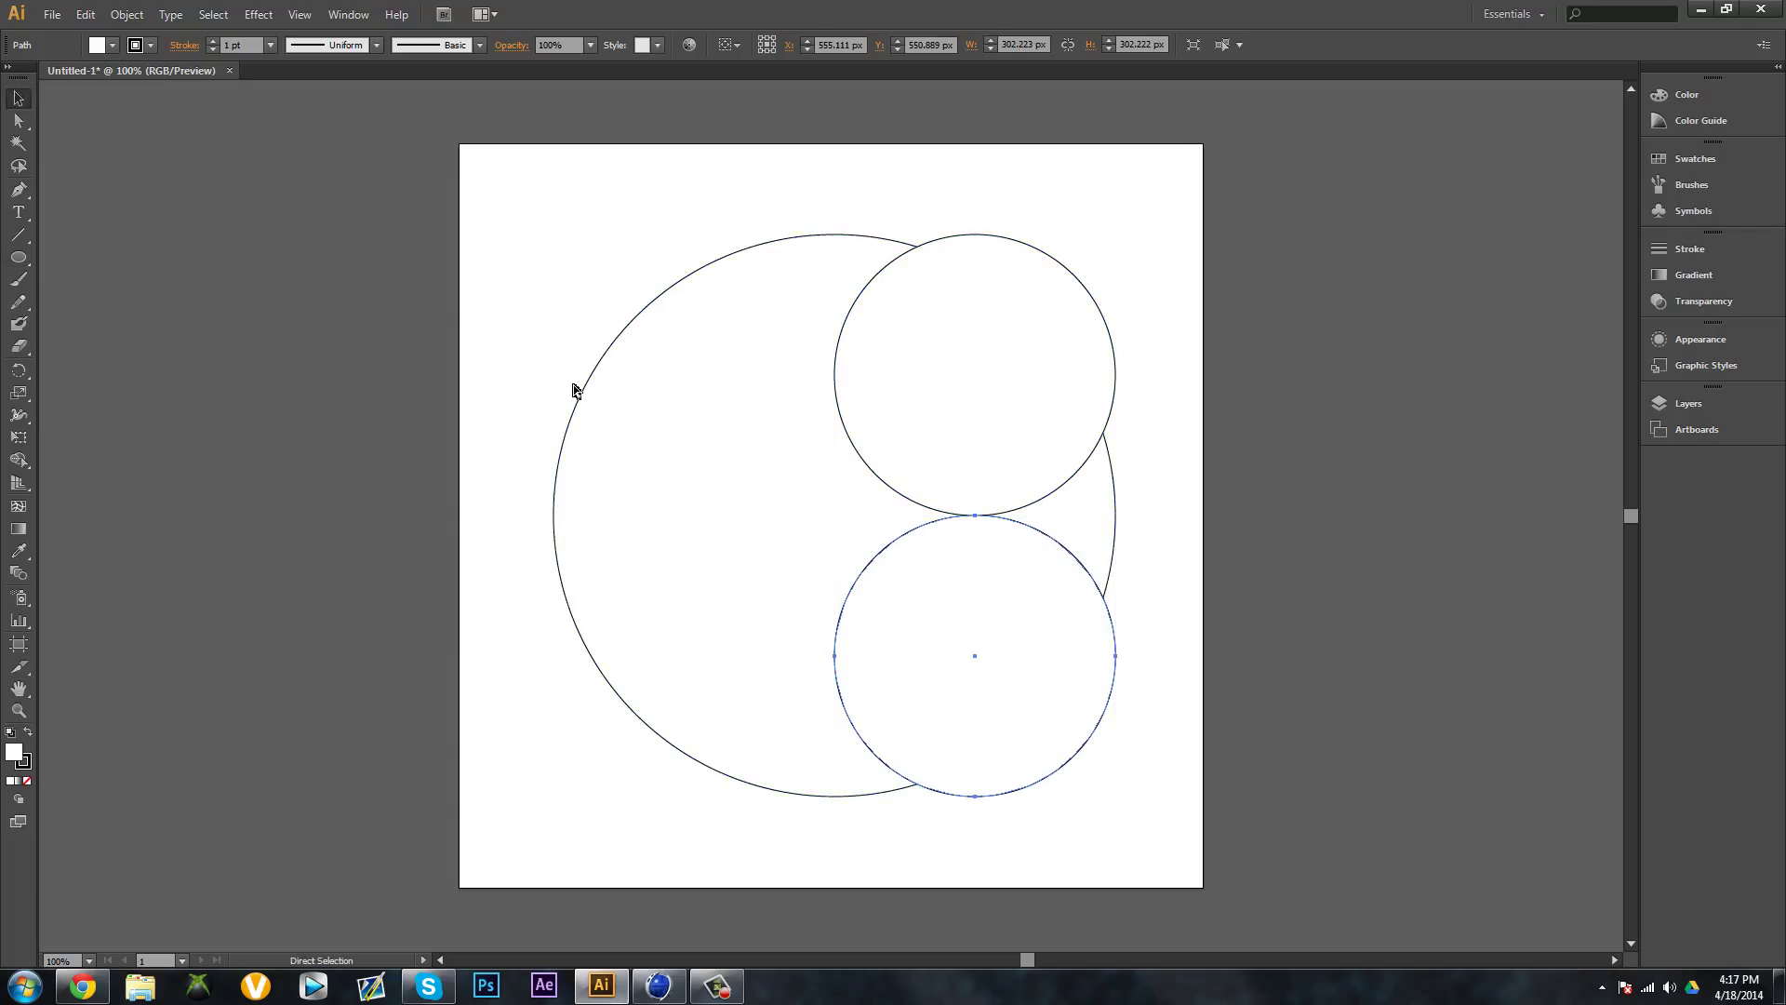
key(ctrl+a)
click(787, 45)
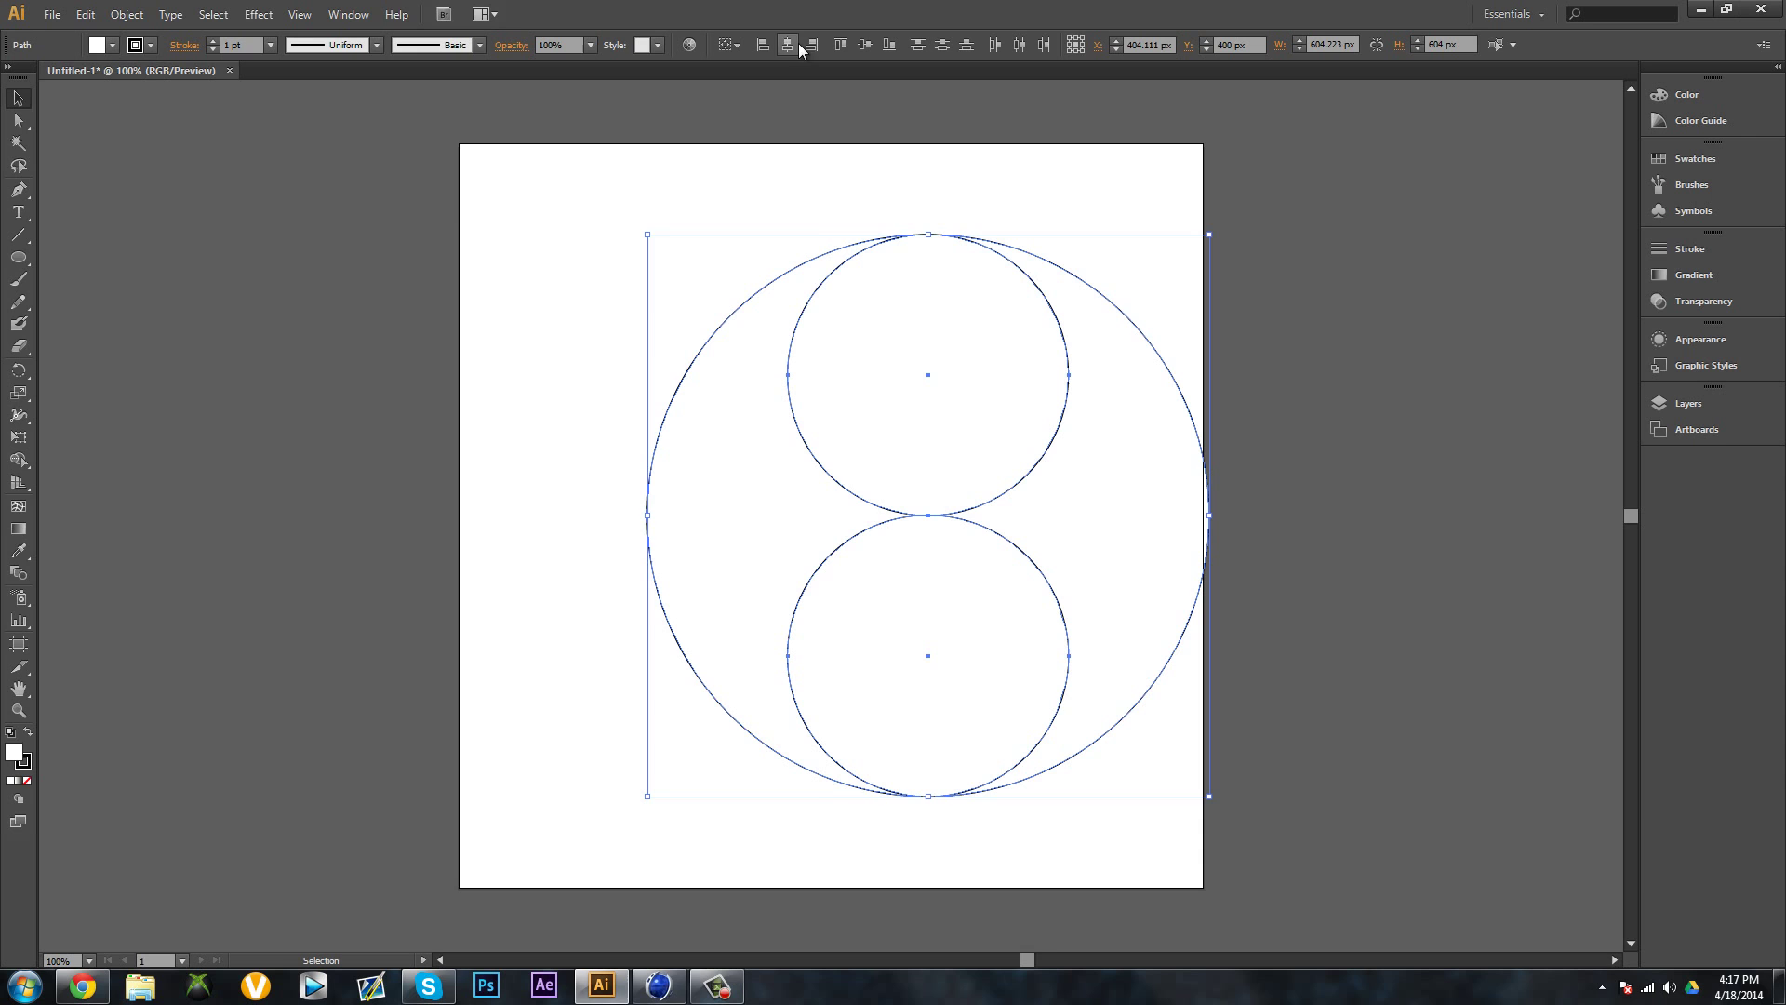
drag(885, 429, 791, 431)
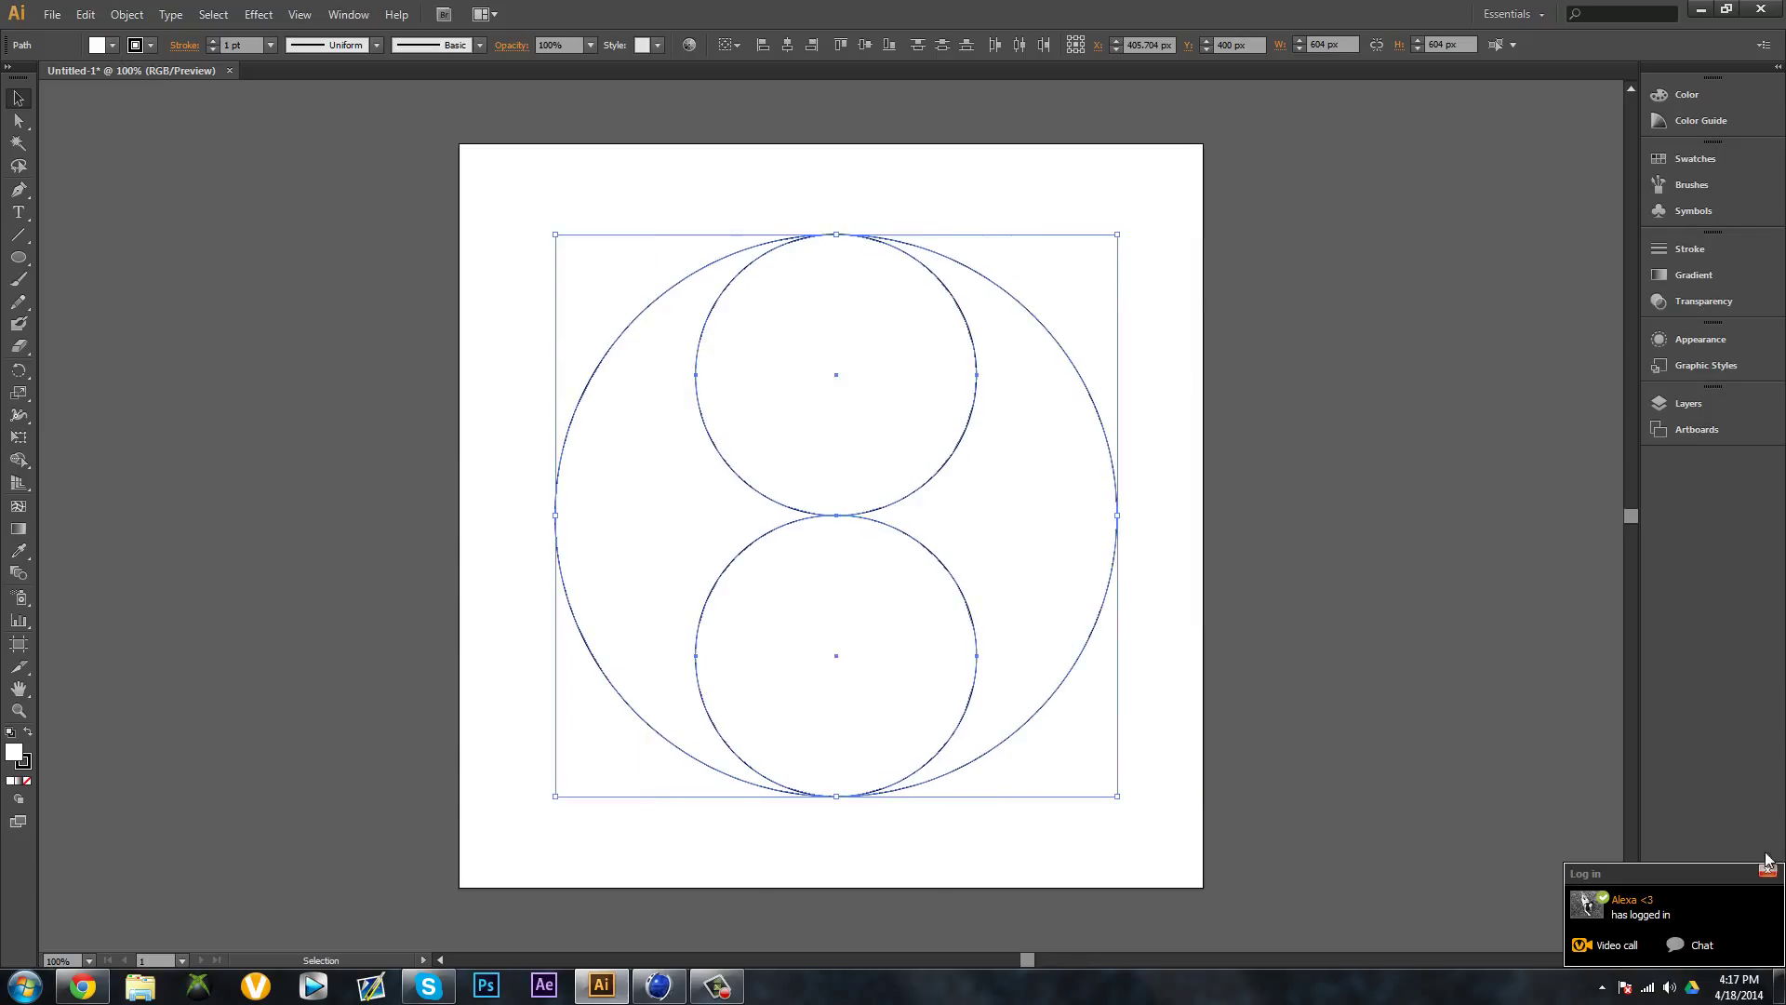
click(1763, 869)
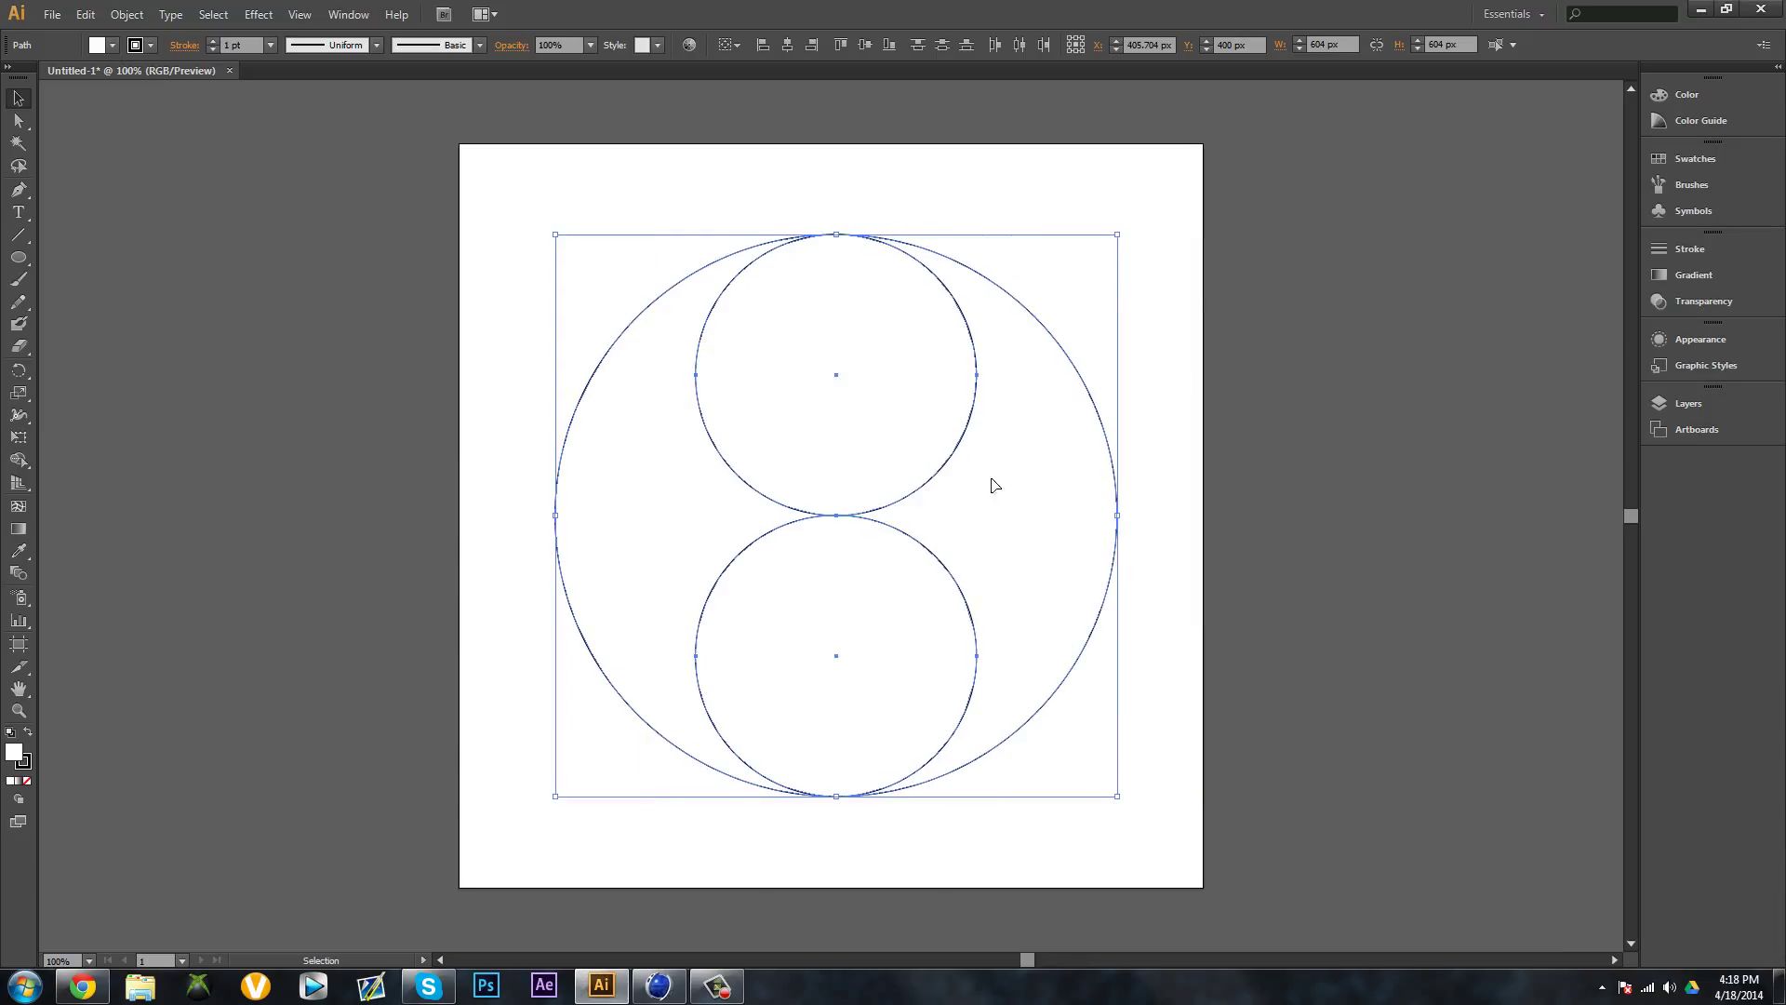
click(781, 223)
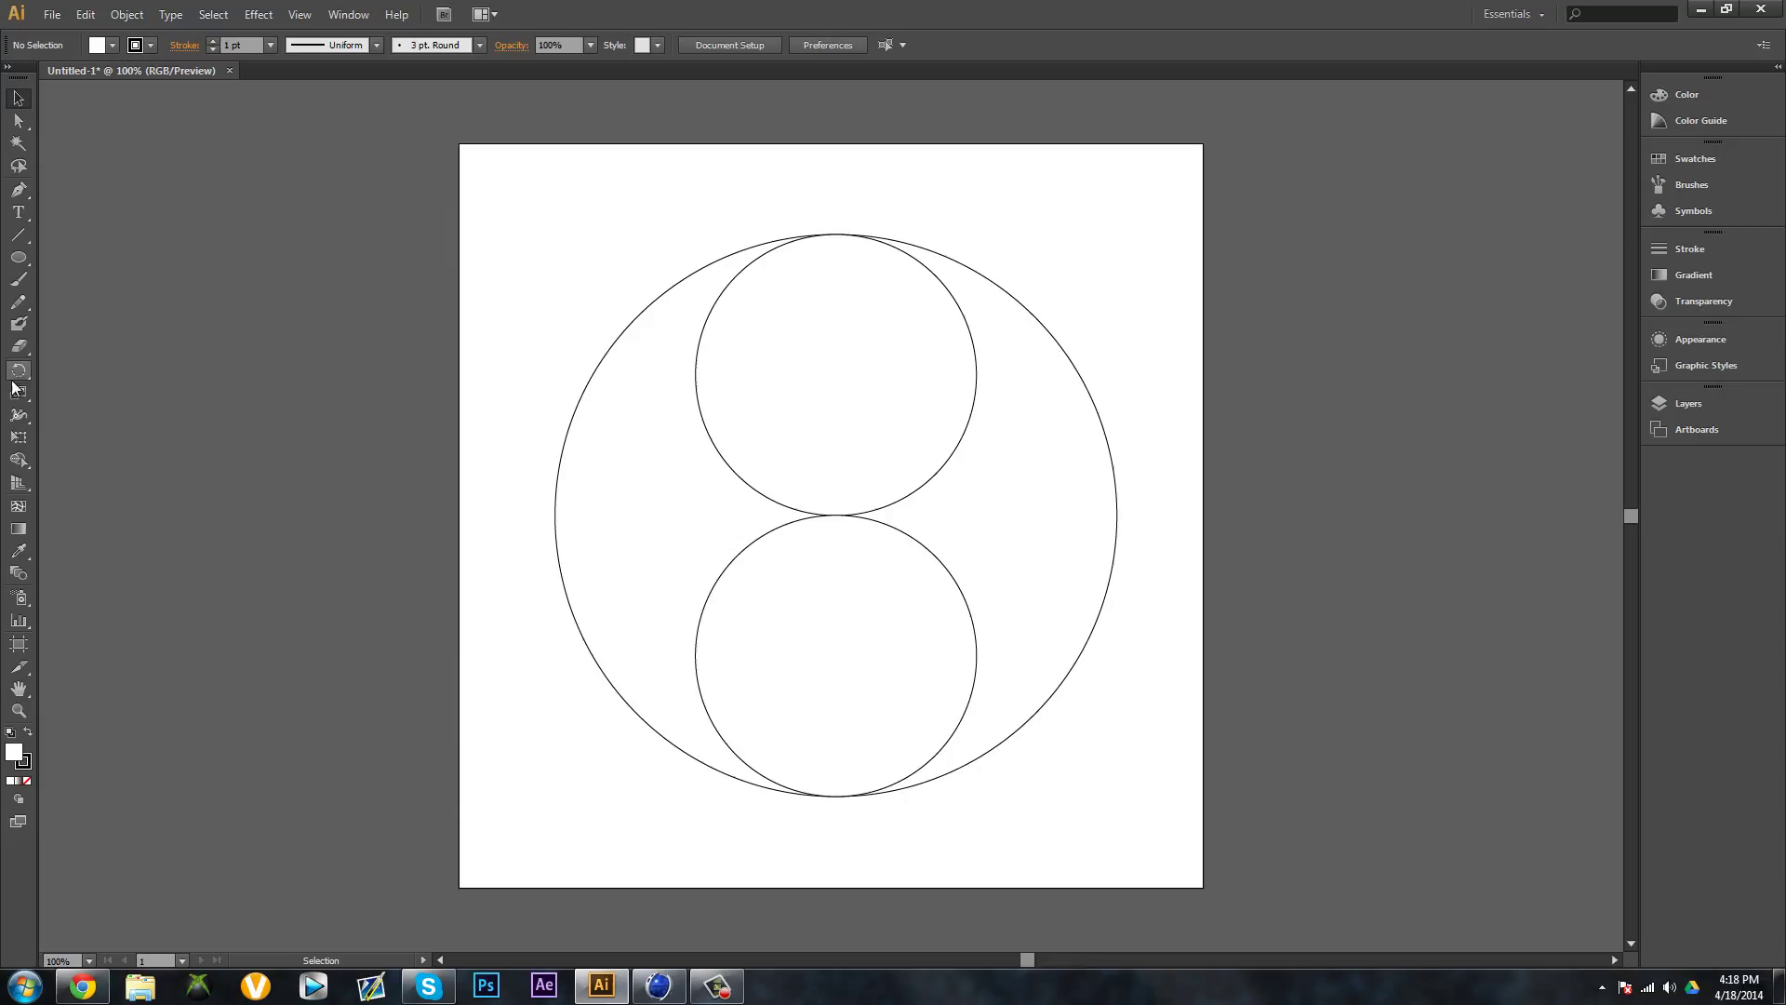
Draw a small 72 px circle at the centre of the top inner circle
click(23, 350)
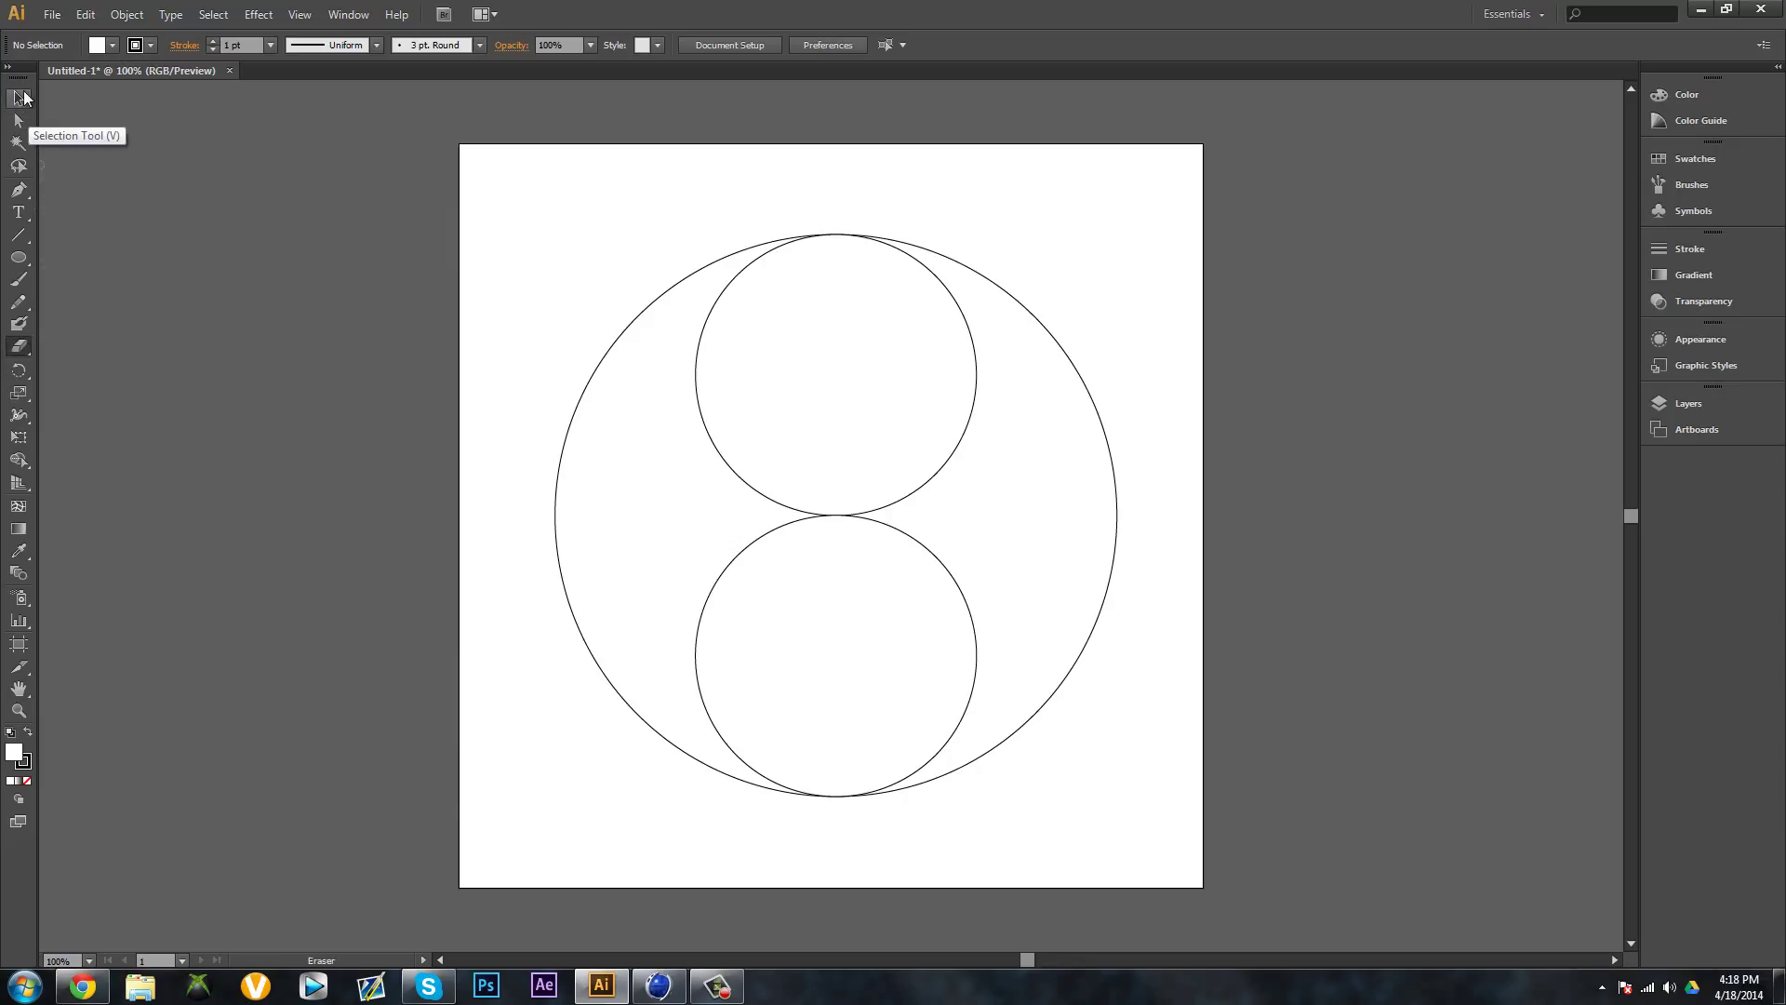
click(18, 98)
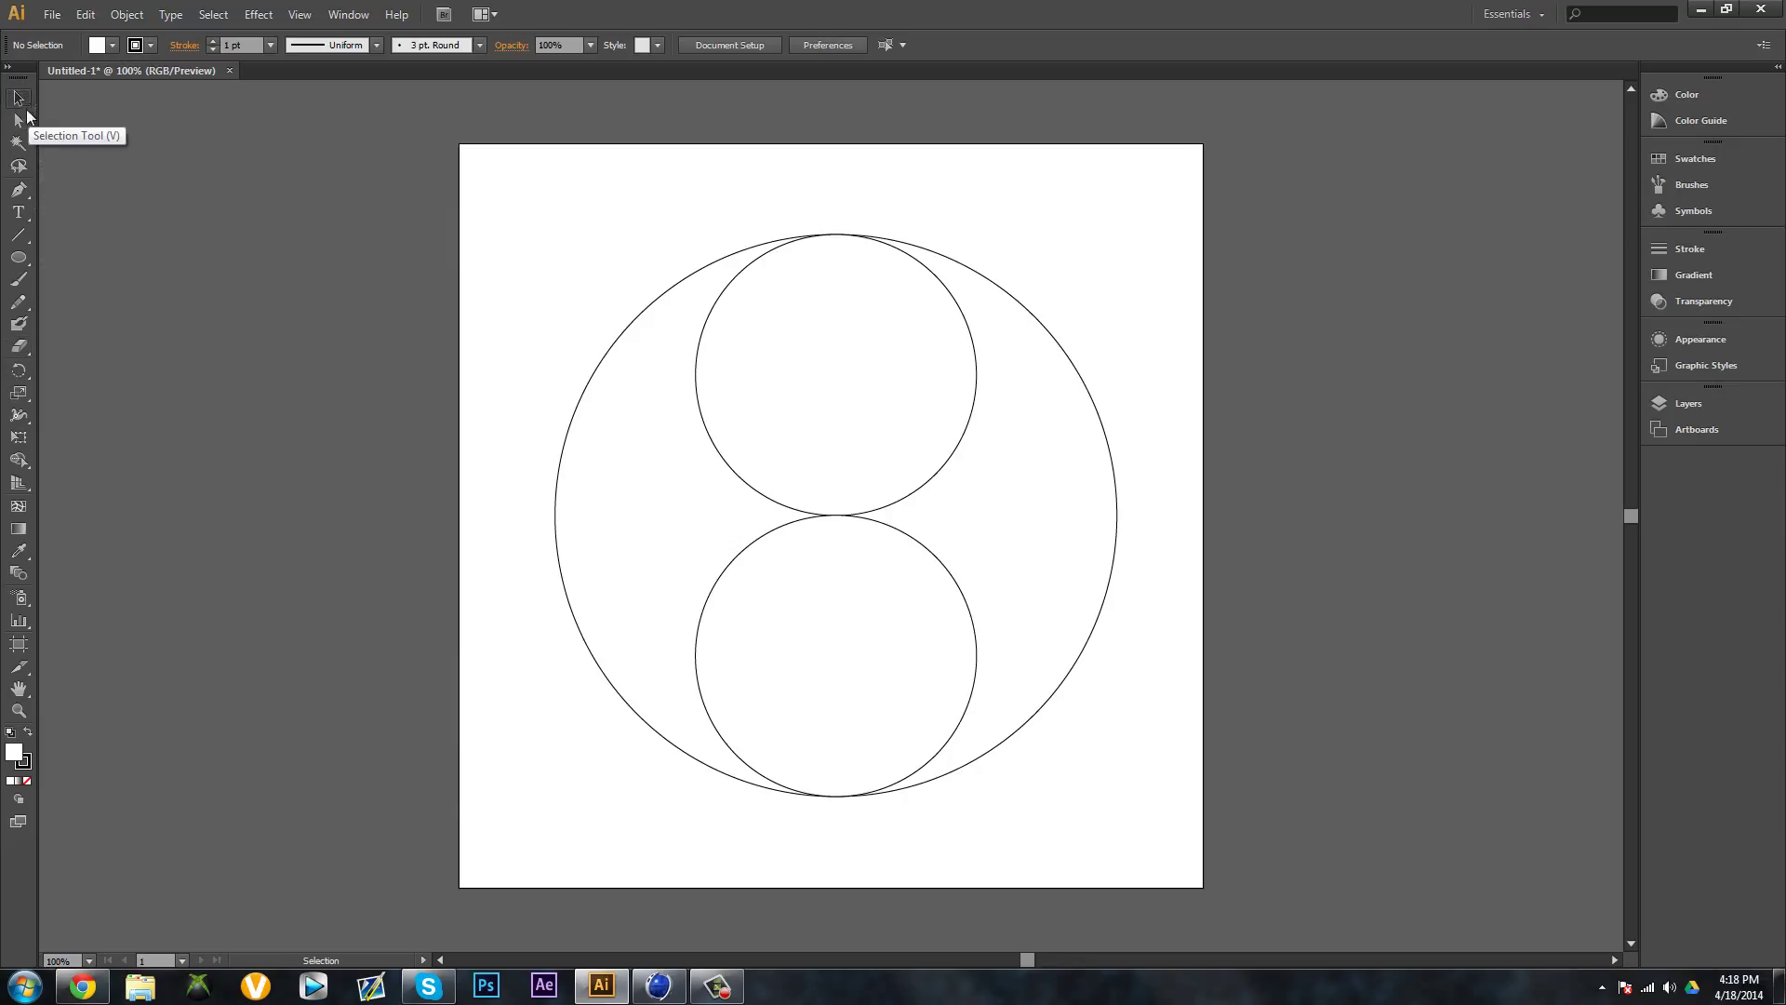
click(19, 257)
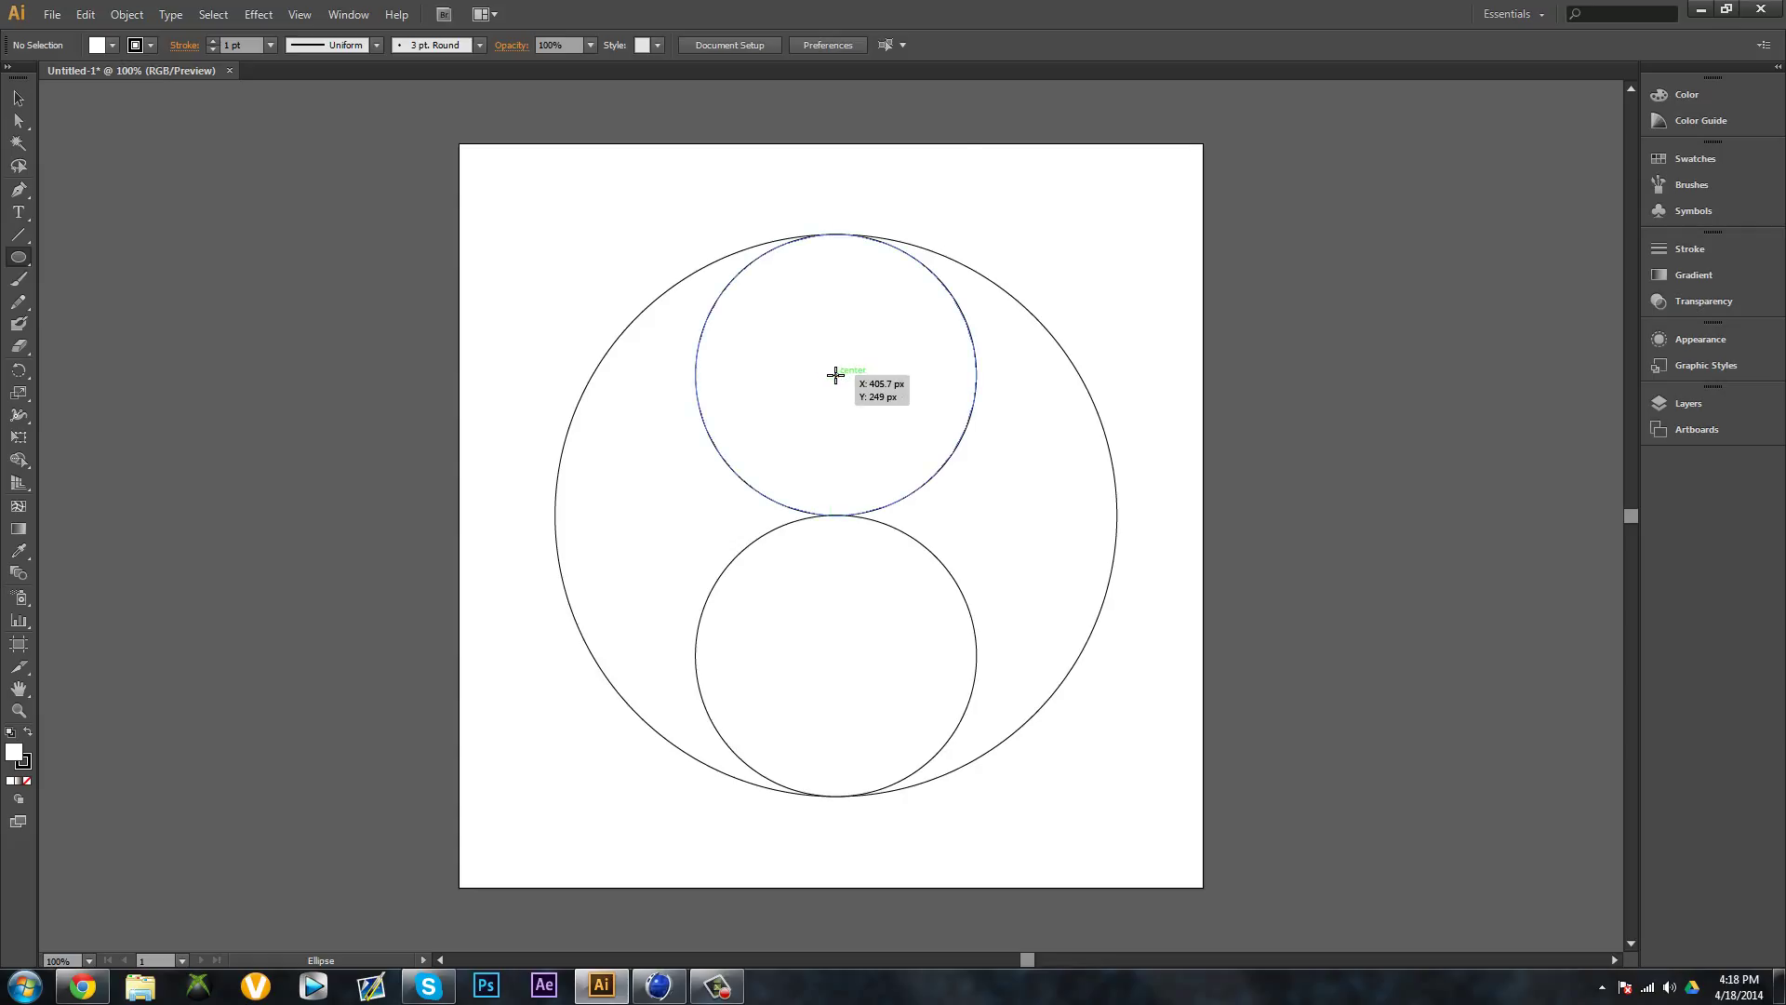
alt+shift+drag(835, 375, 829, 343)
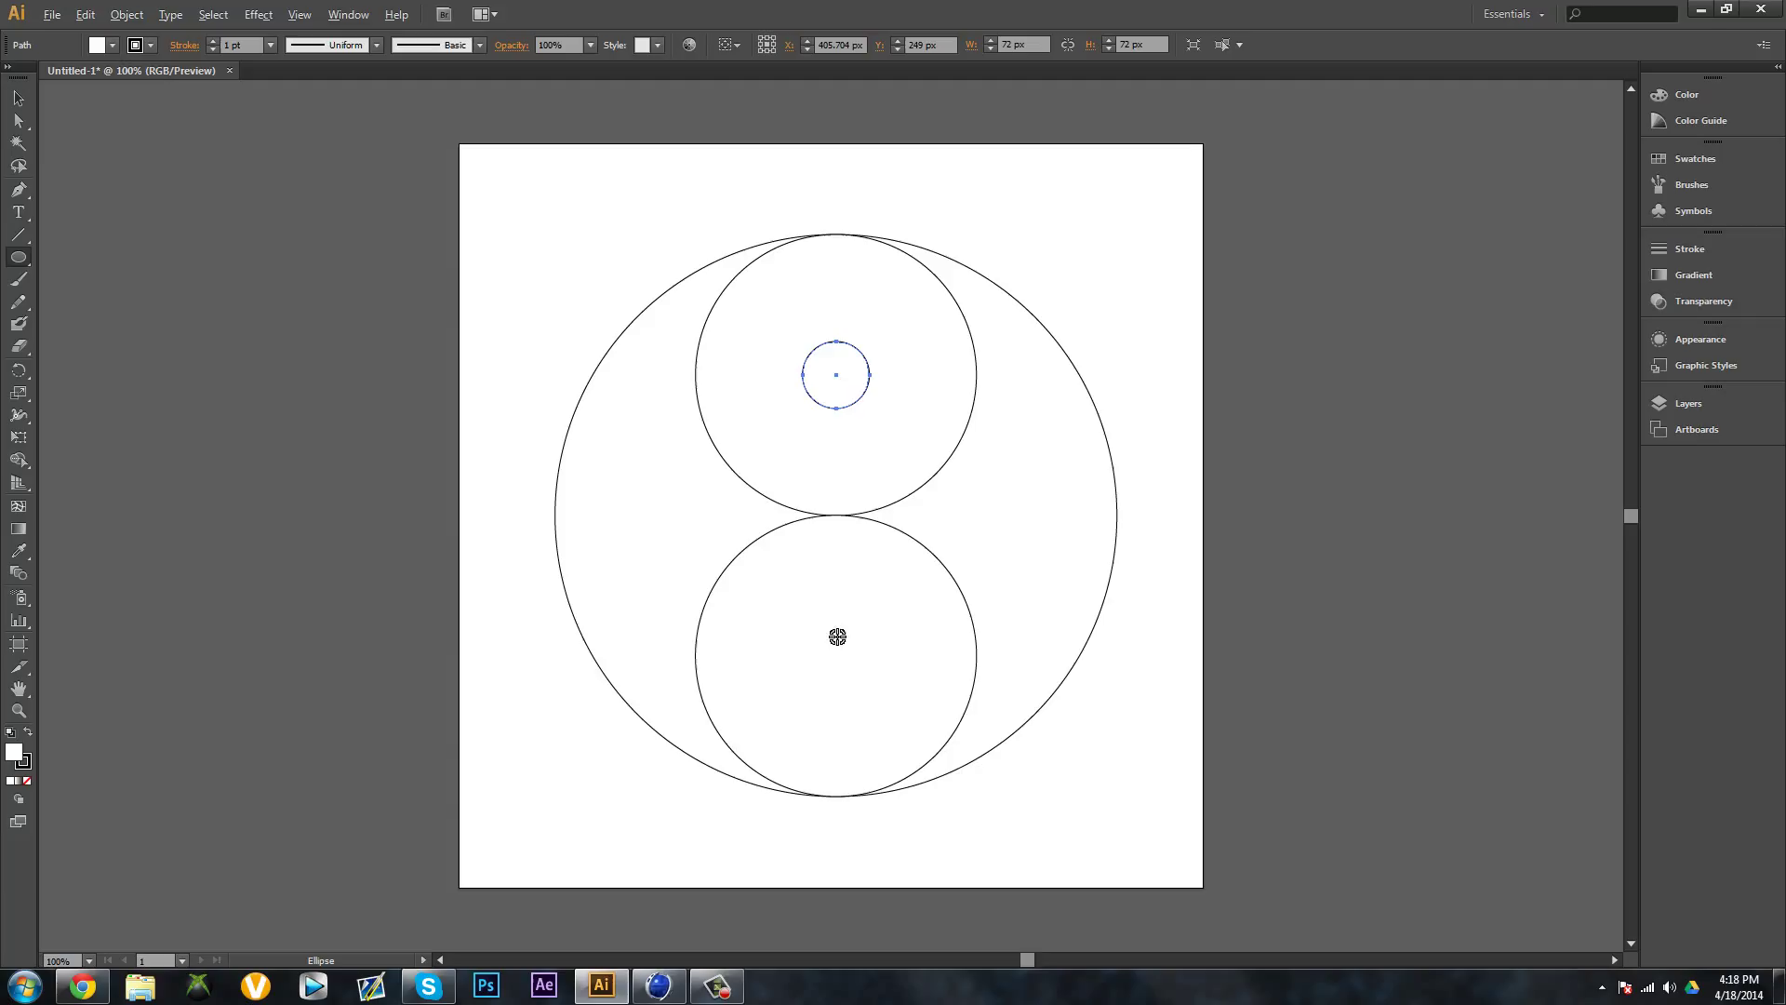
alt+shift+drag(837, 659, 815, 624)
key(ctrl+z)
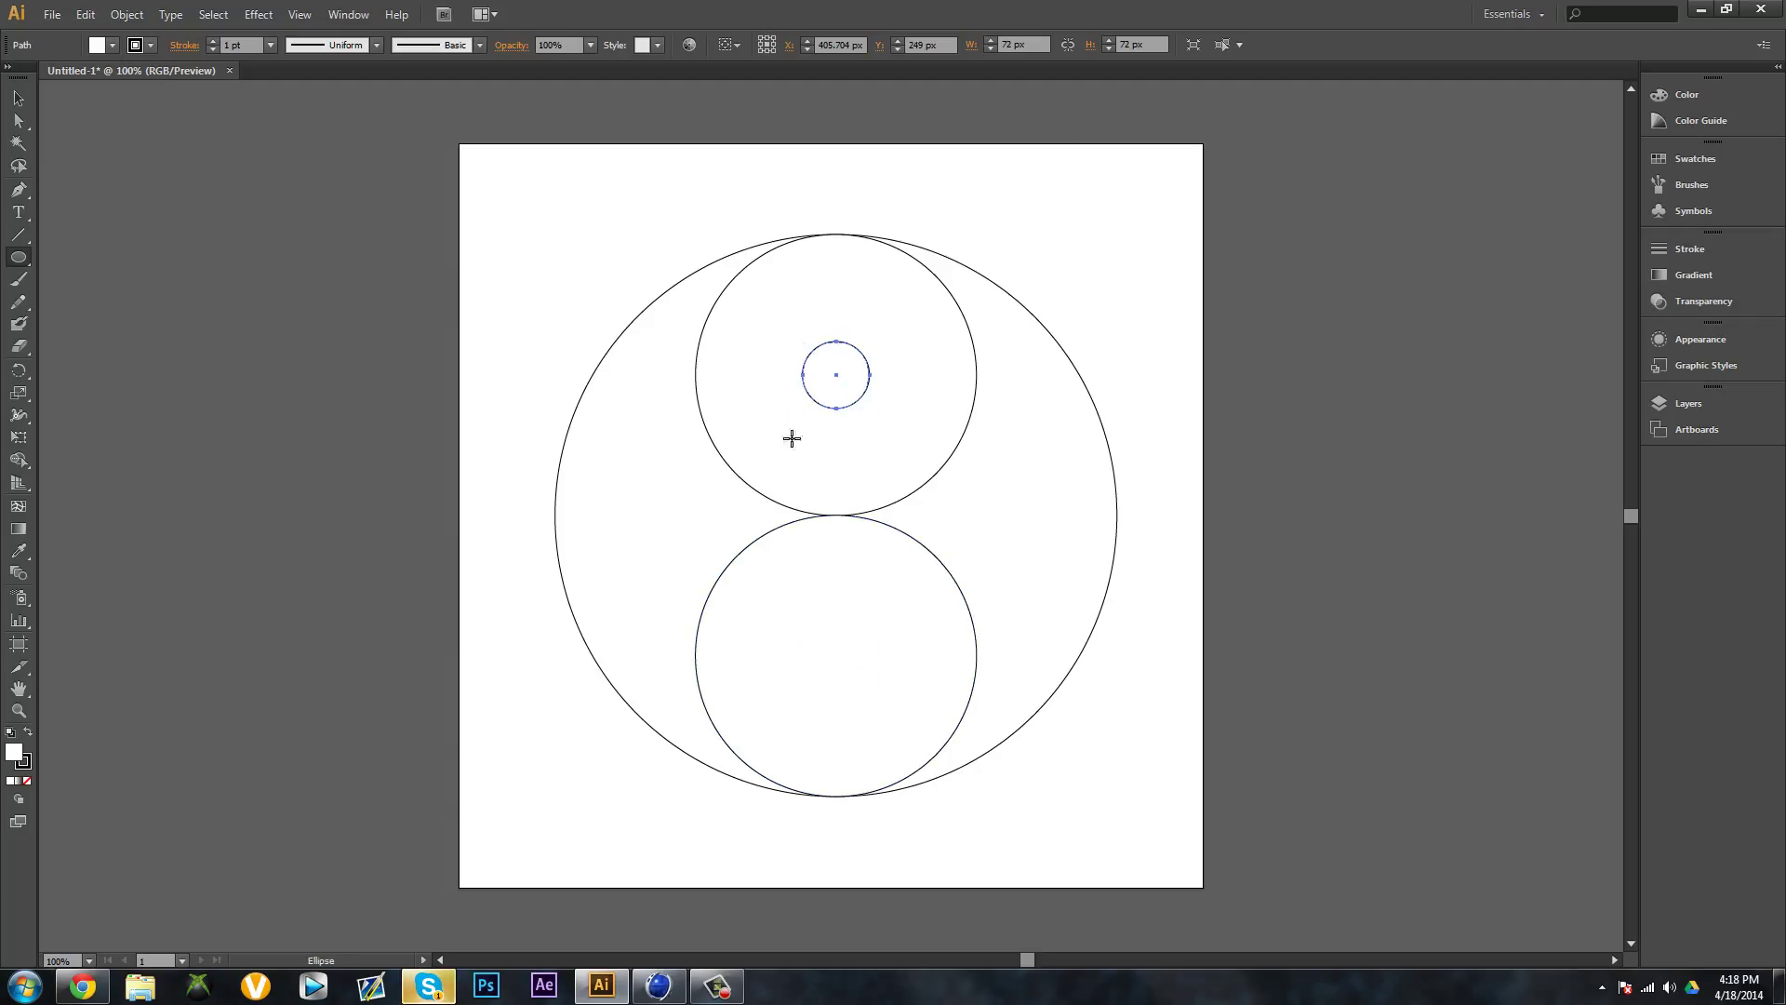
Copy the small circle into the bottom circle's centre and select all circles
click(20, 100)
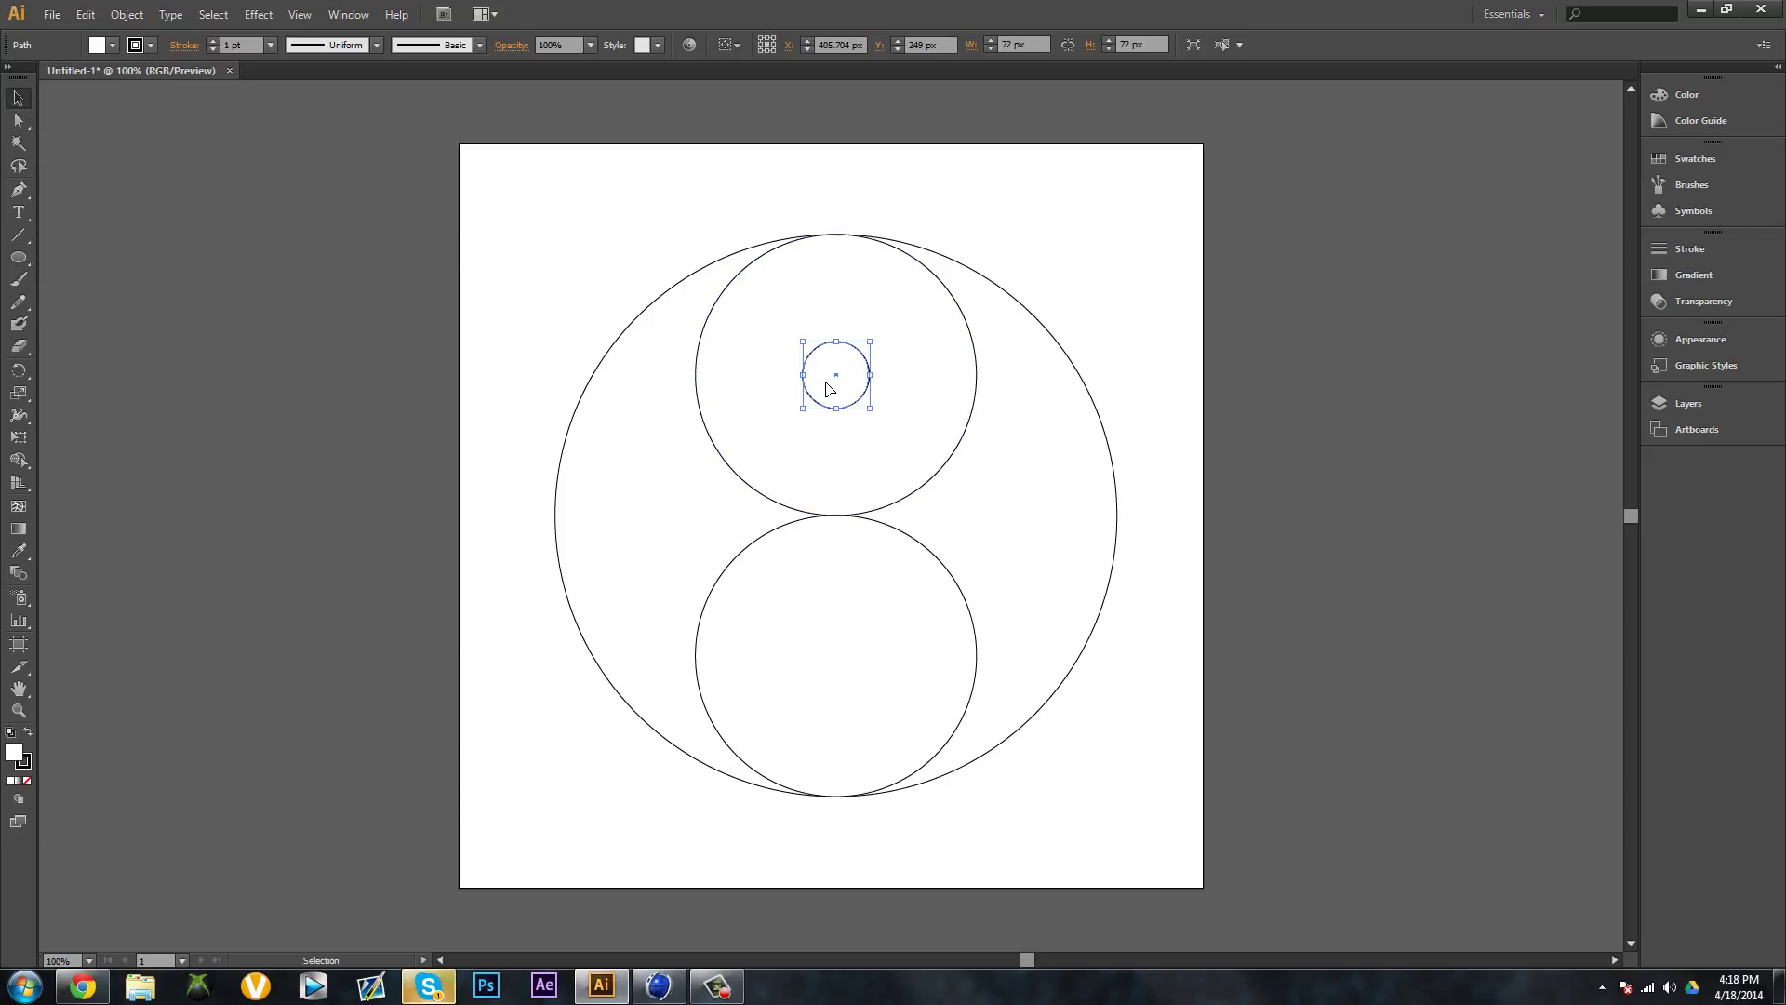
alt+drag(830, 389, 839, 669)
click(617, 447)
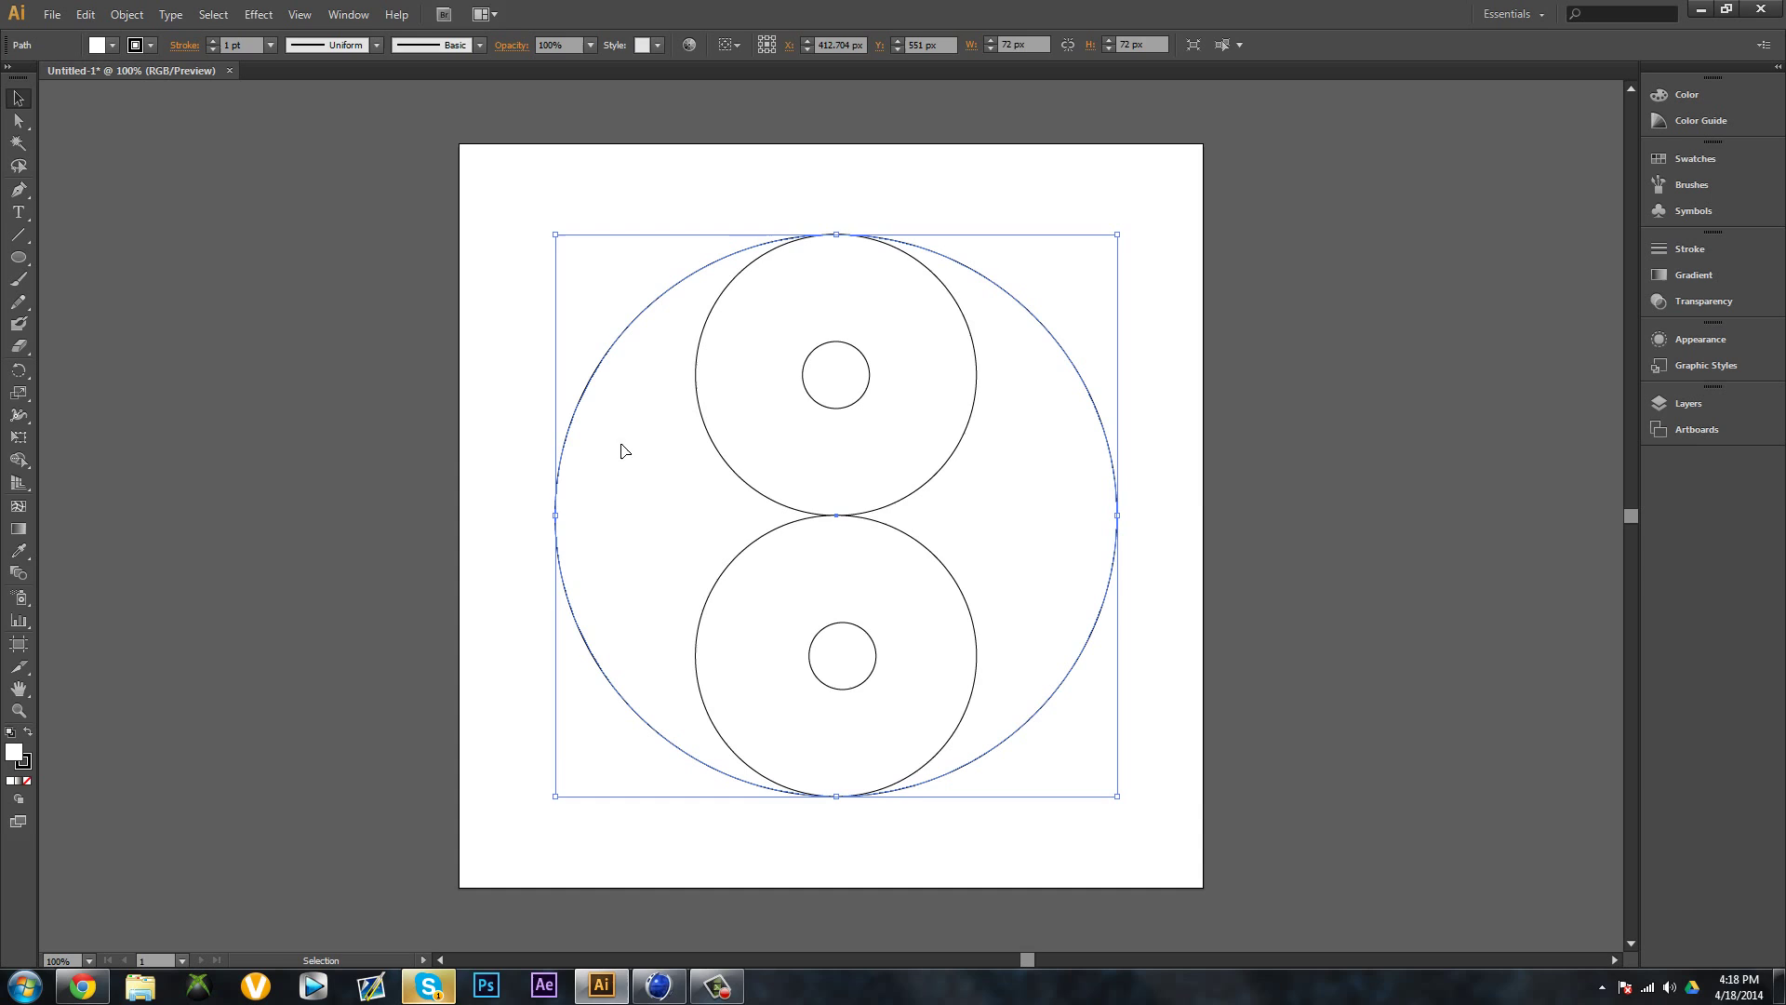
click(470, 434)
key(ctrl+a)
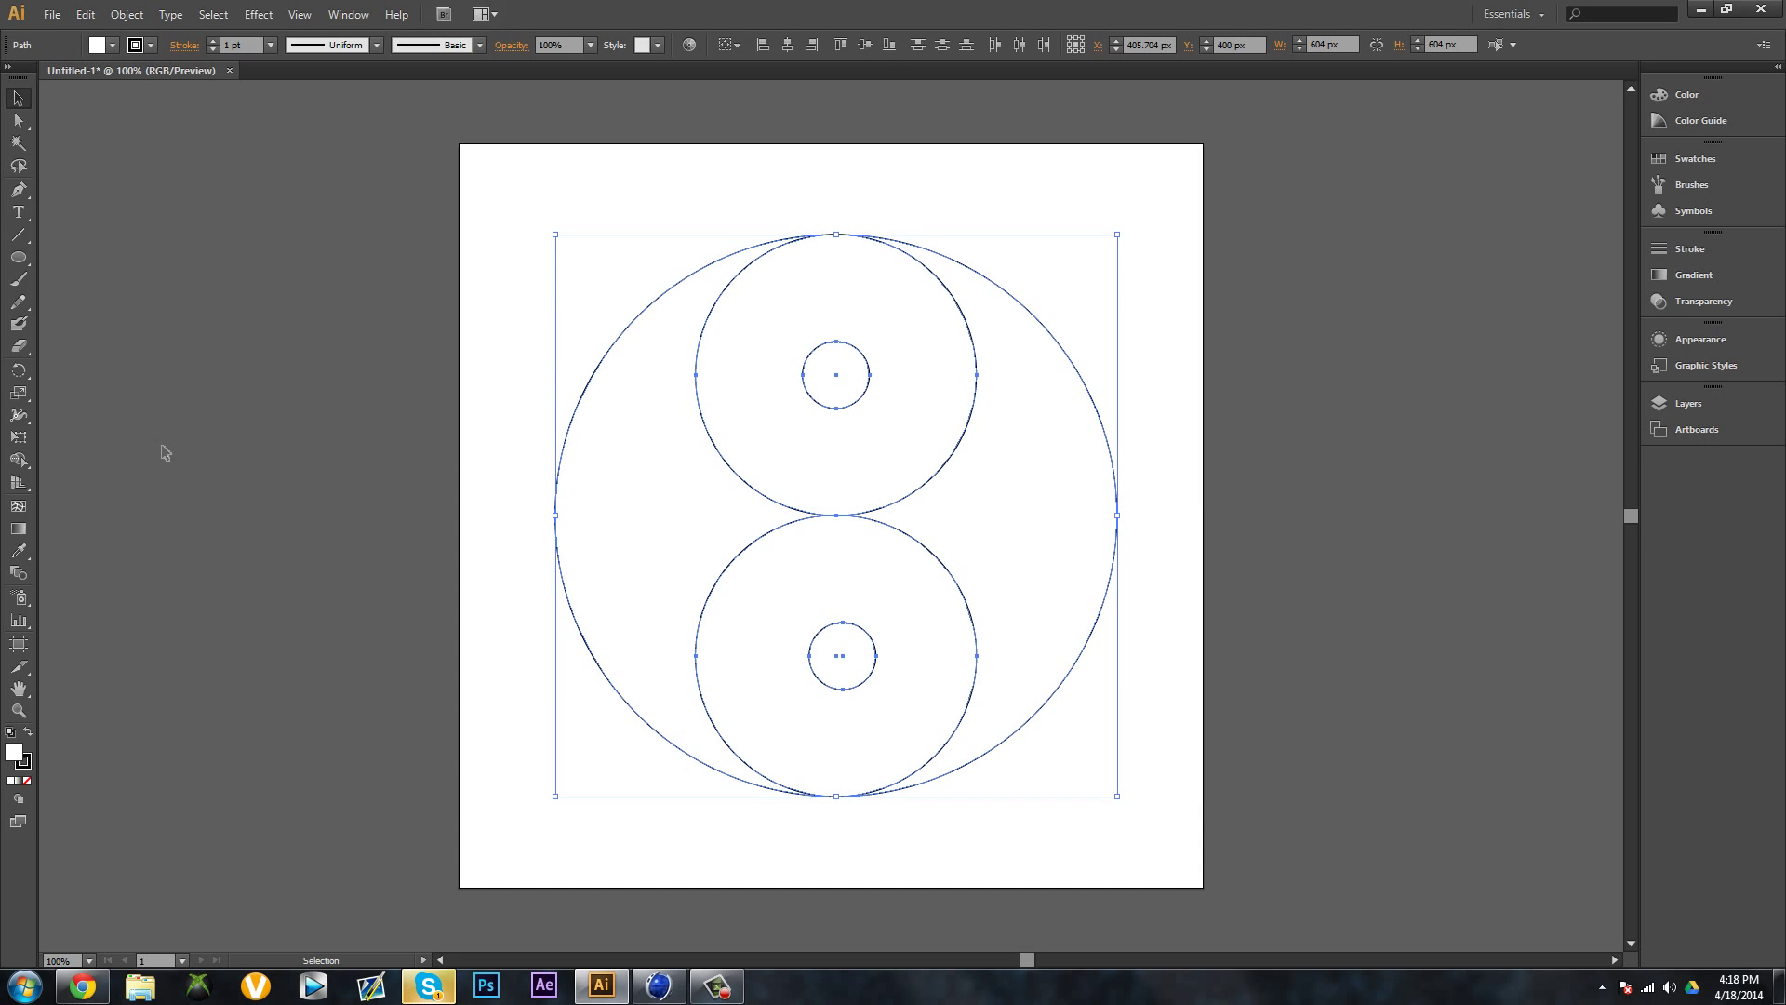
Merge the left and right regions into two yin-yang halves with Shape Builder
click(19, 460)
drag(724, 413, 614, 468)
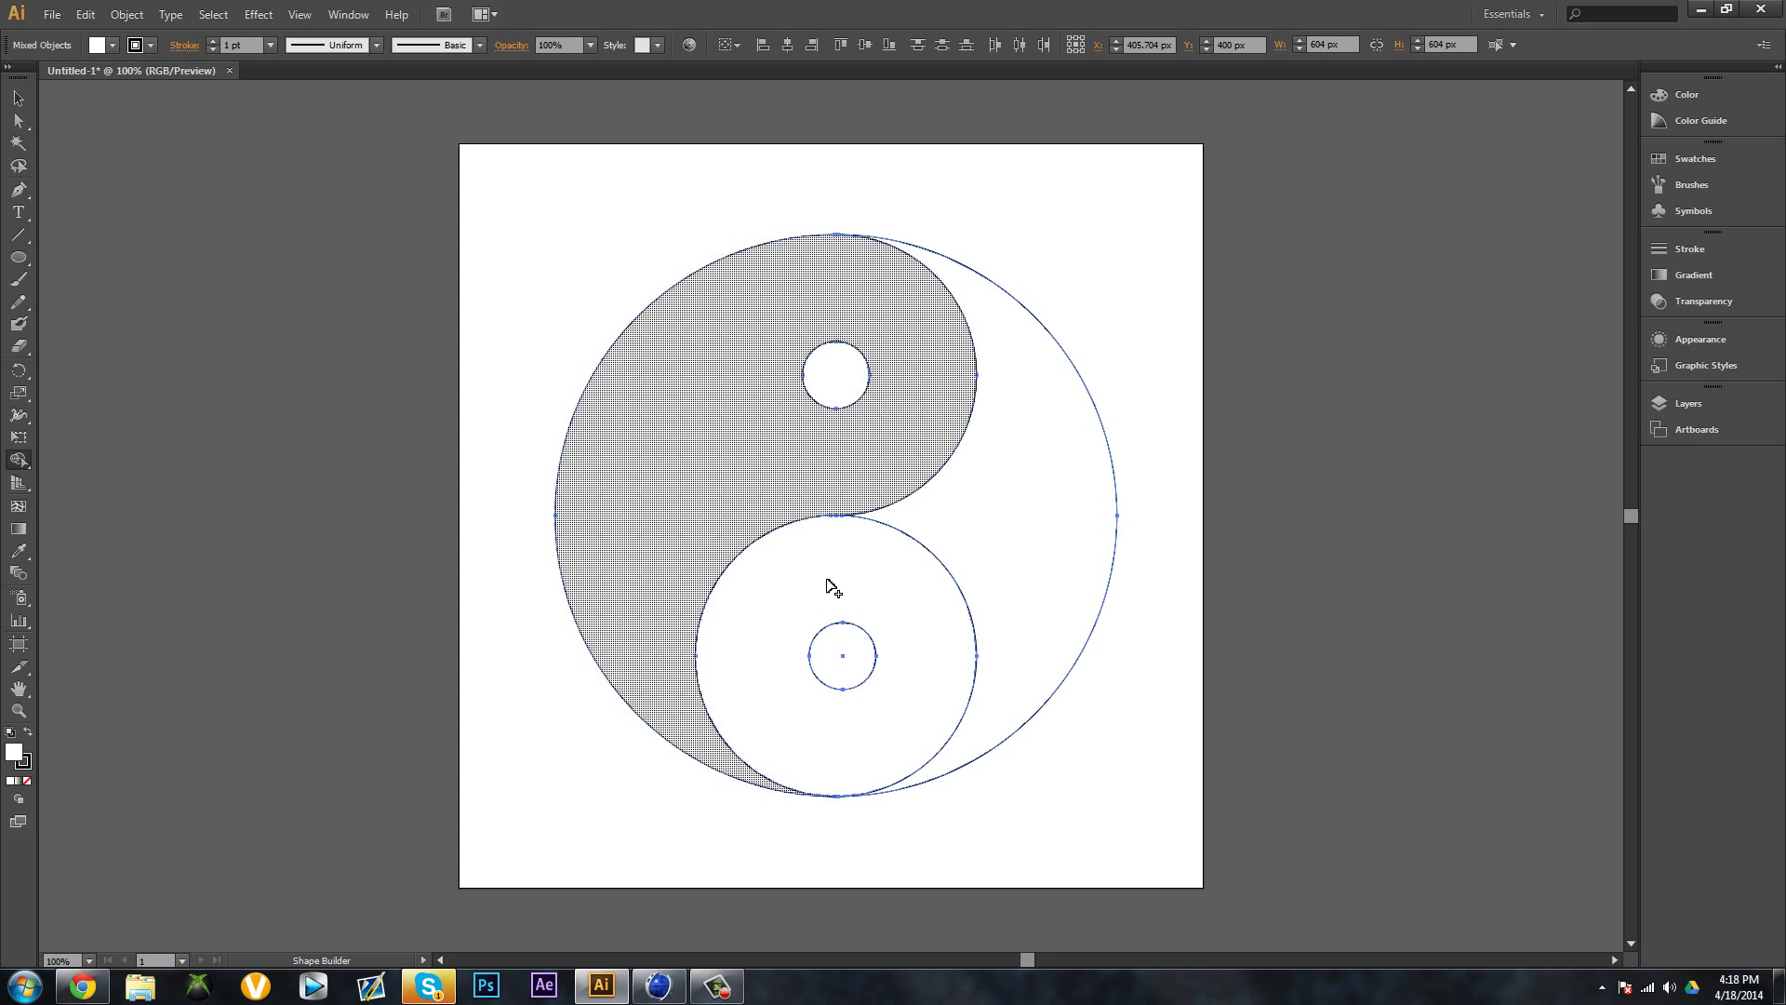
mouse_move(921, 634)
mouse_down()
mouse_move(1067, 547)
mouse_move(1054, 590)
mouse_up()
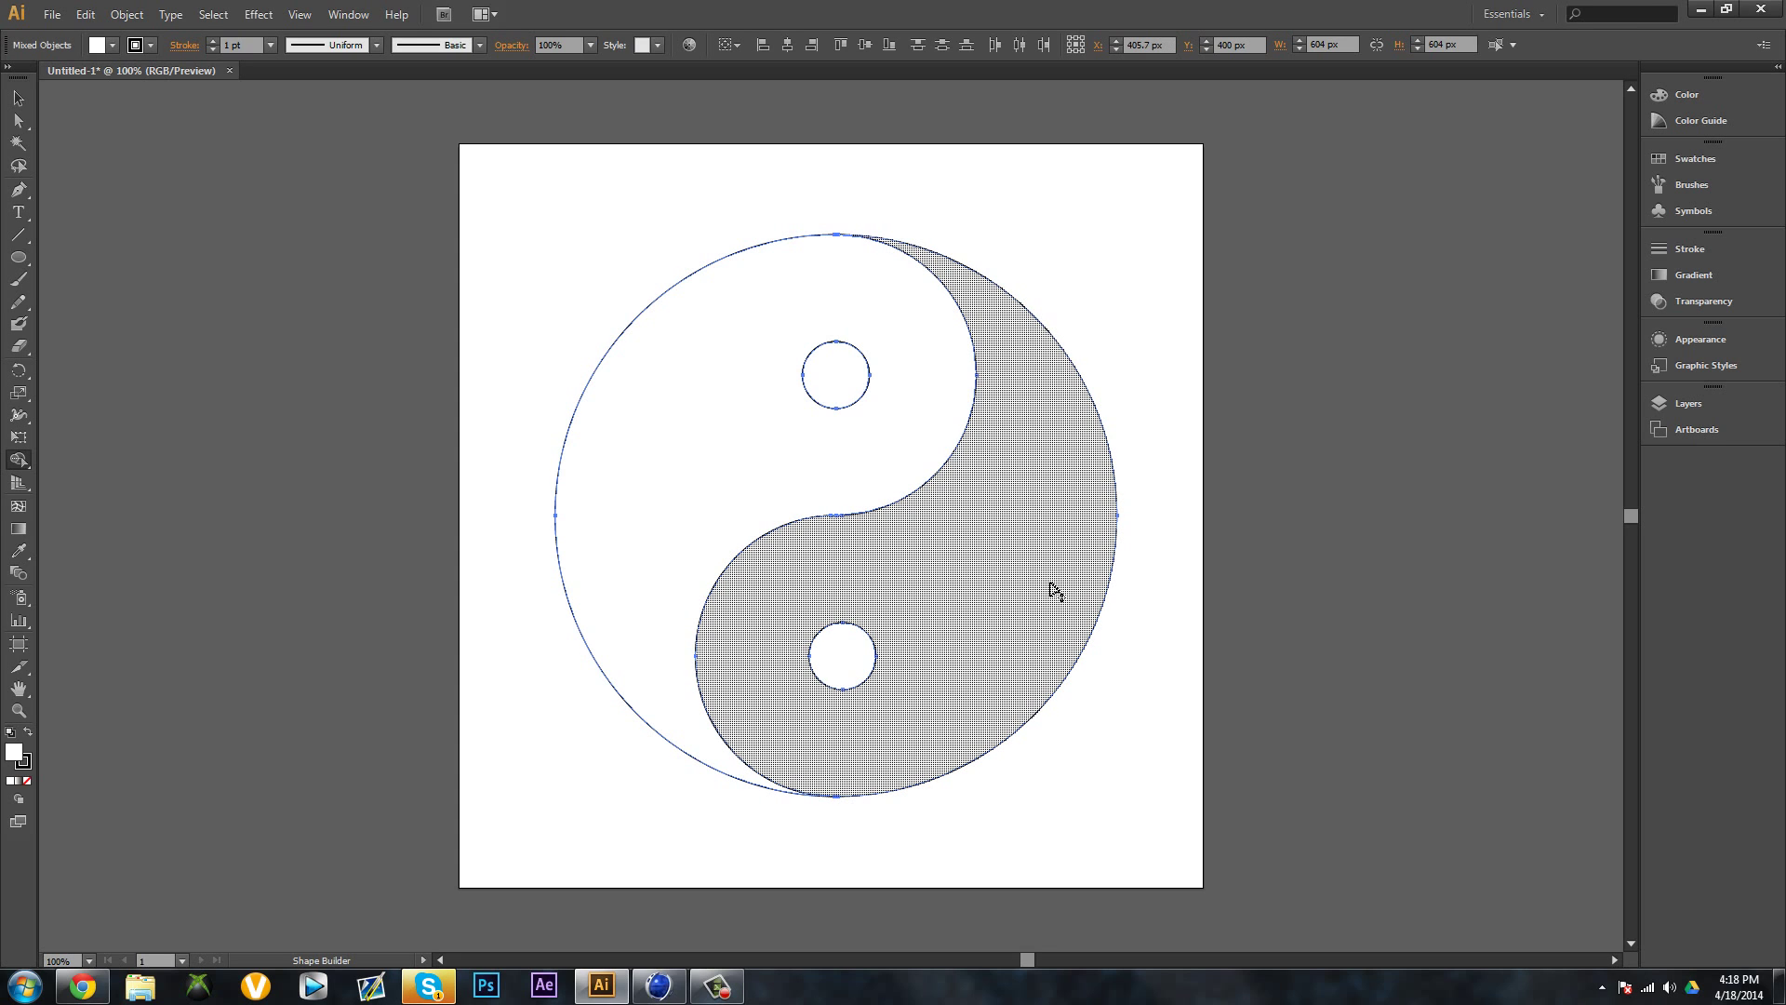
key(shift+x)
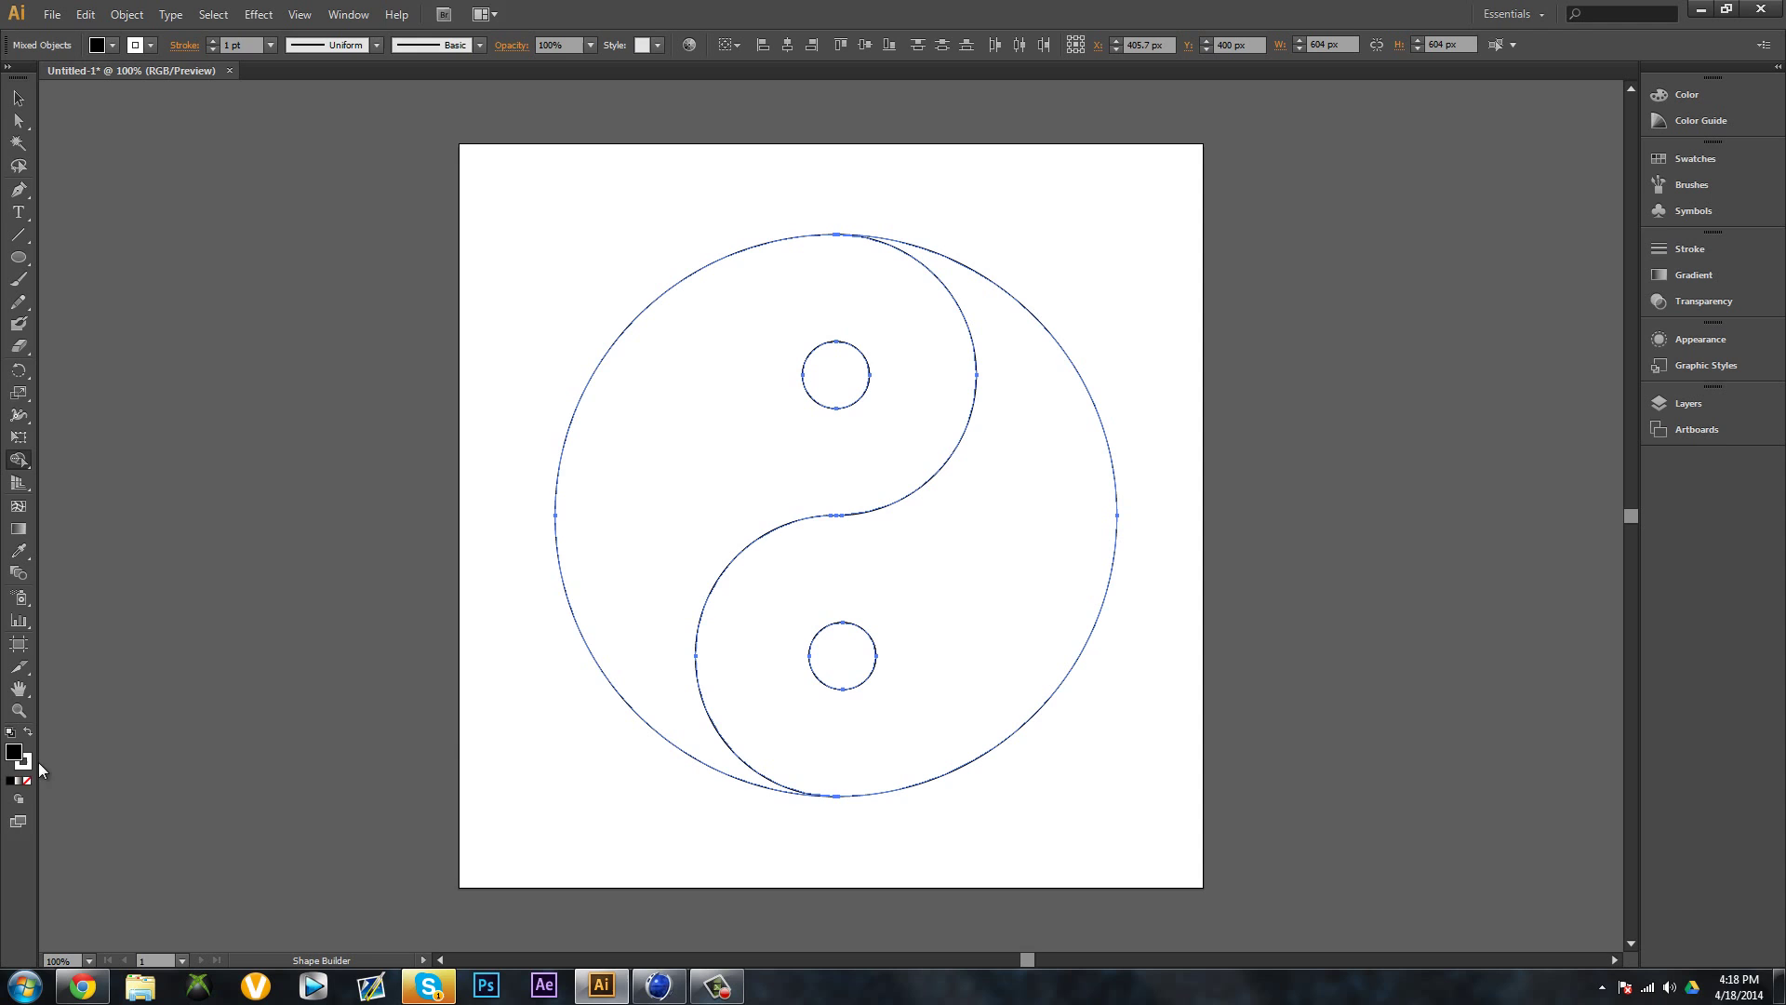
Experiment with swapping fill and stroke, leaving the shapes white-filled
click(12, 781)
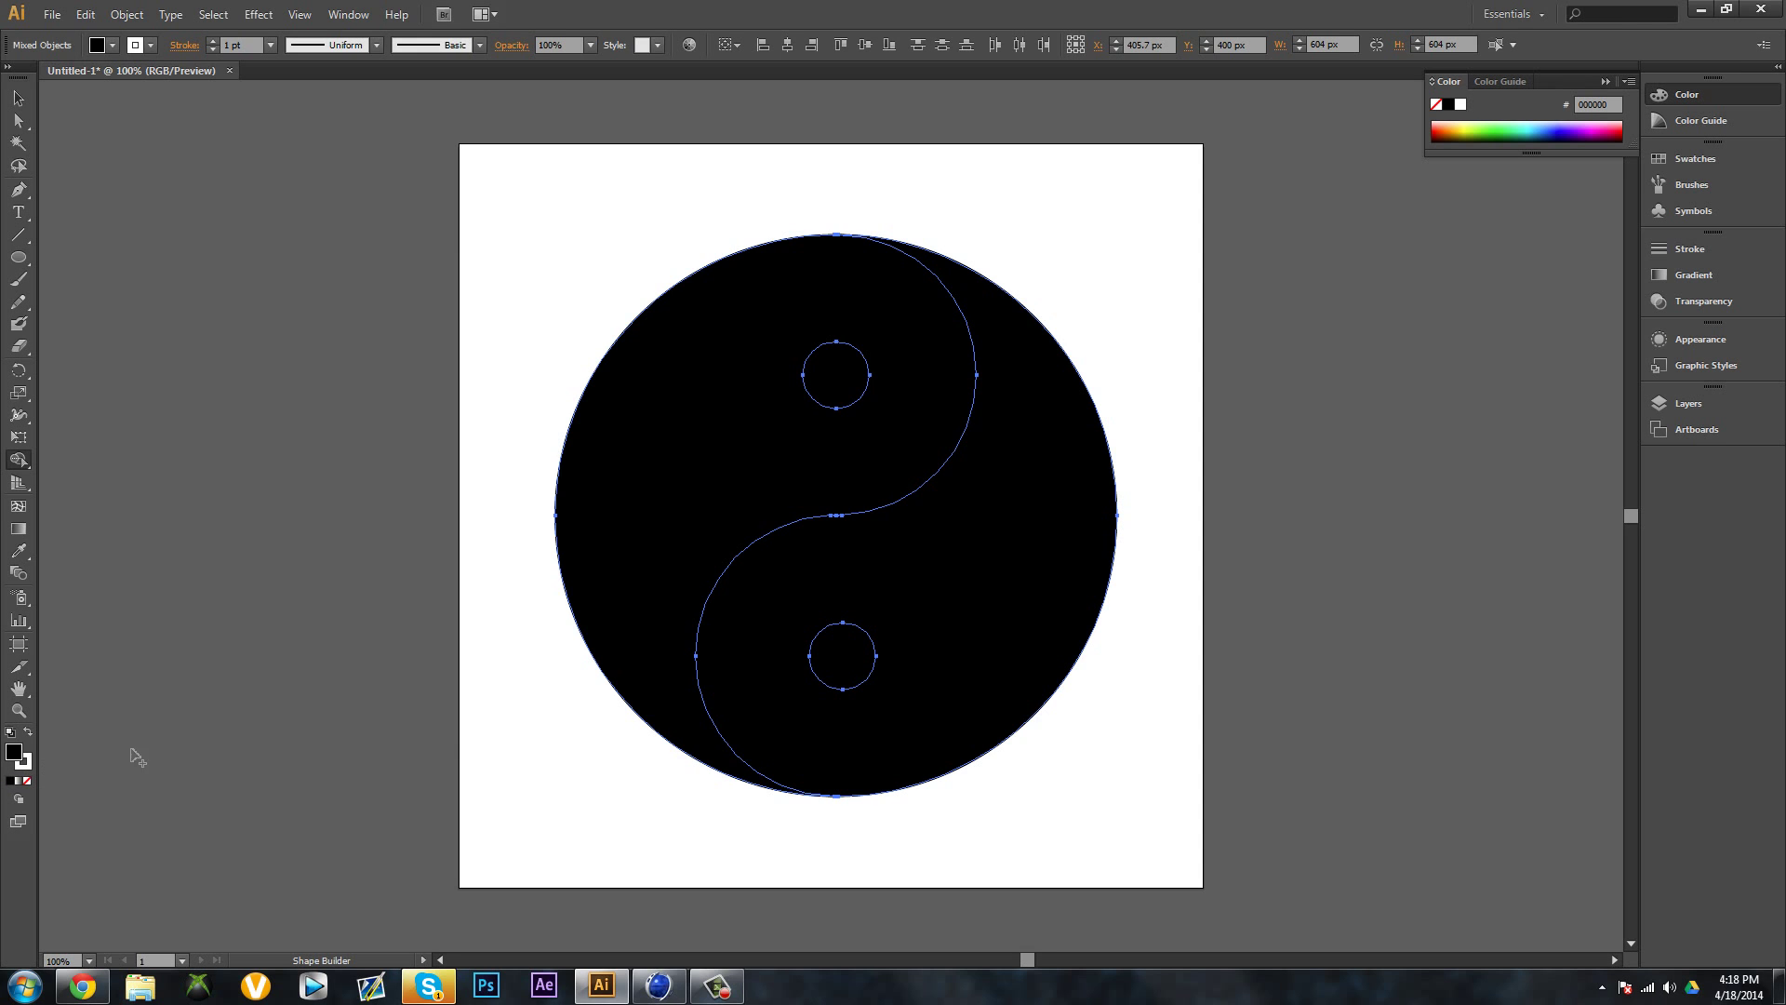
key(v)
key(shift+x)
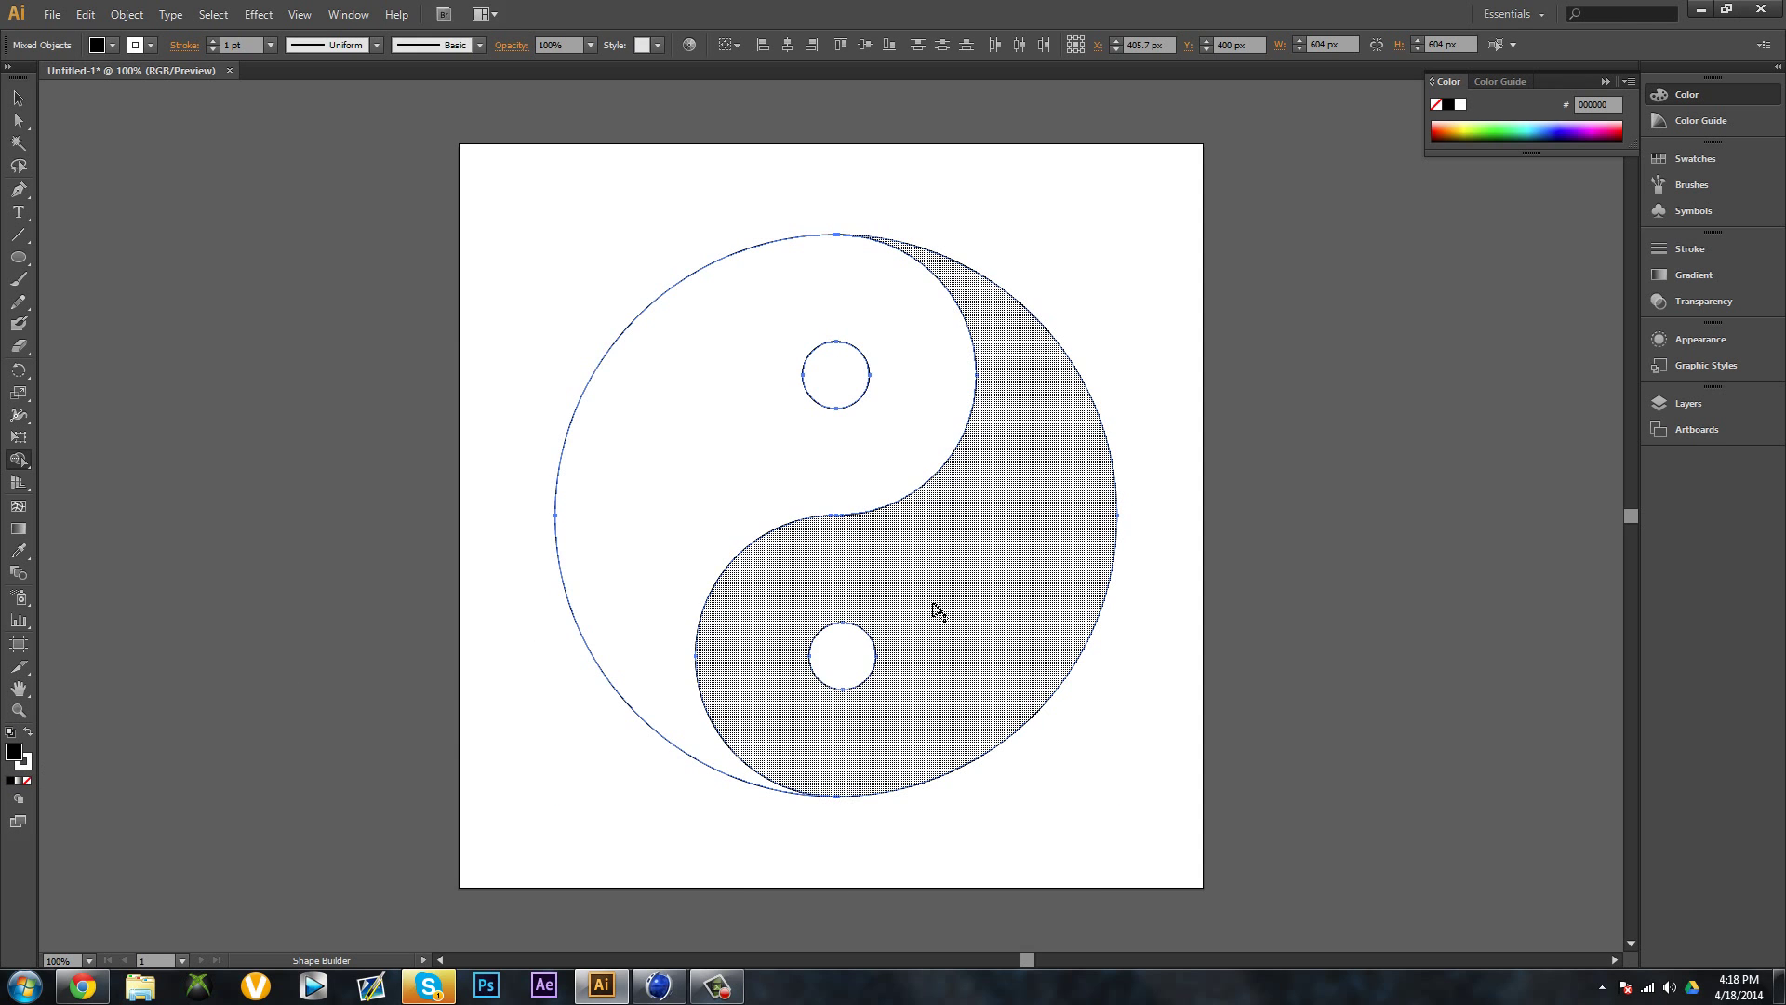
key(v)
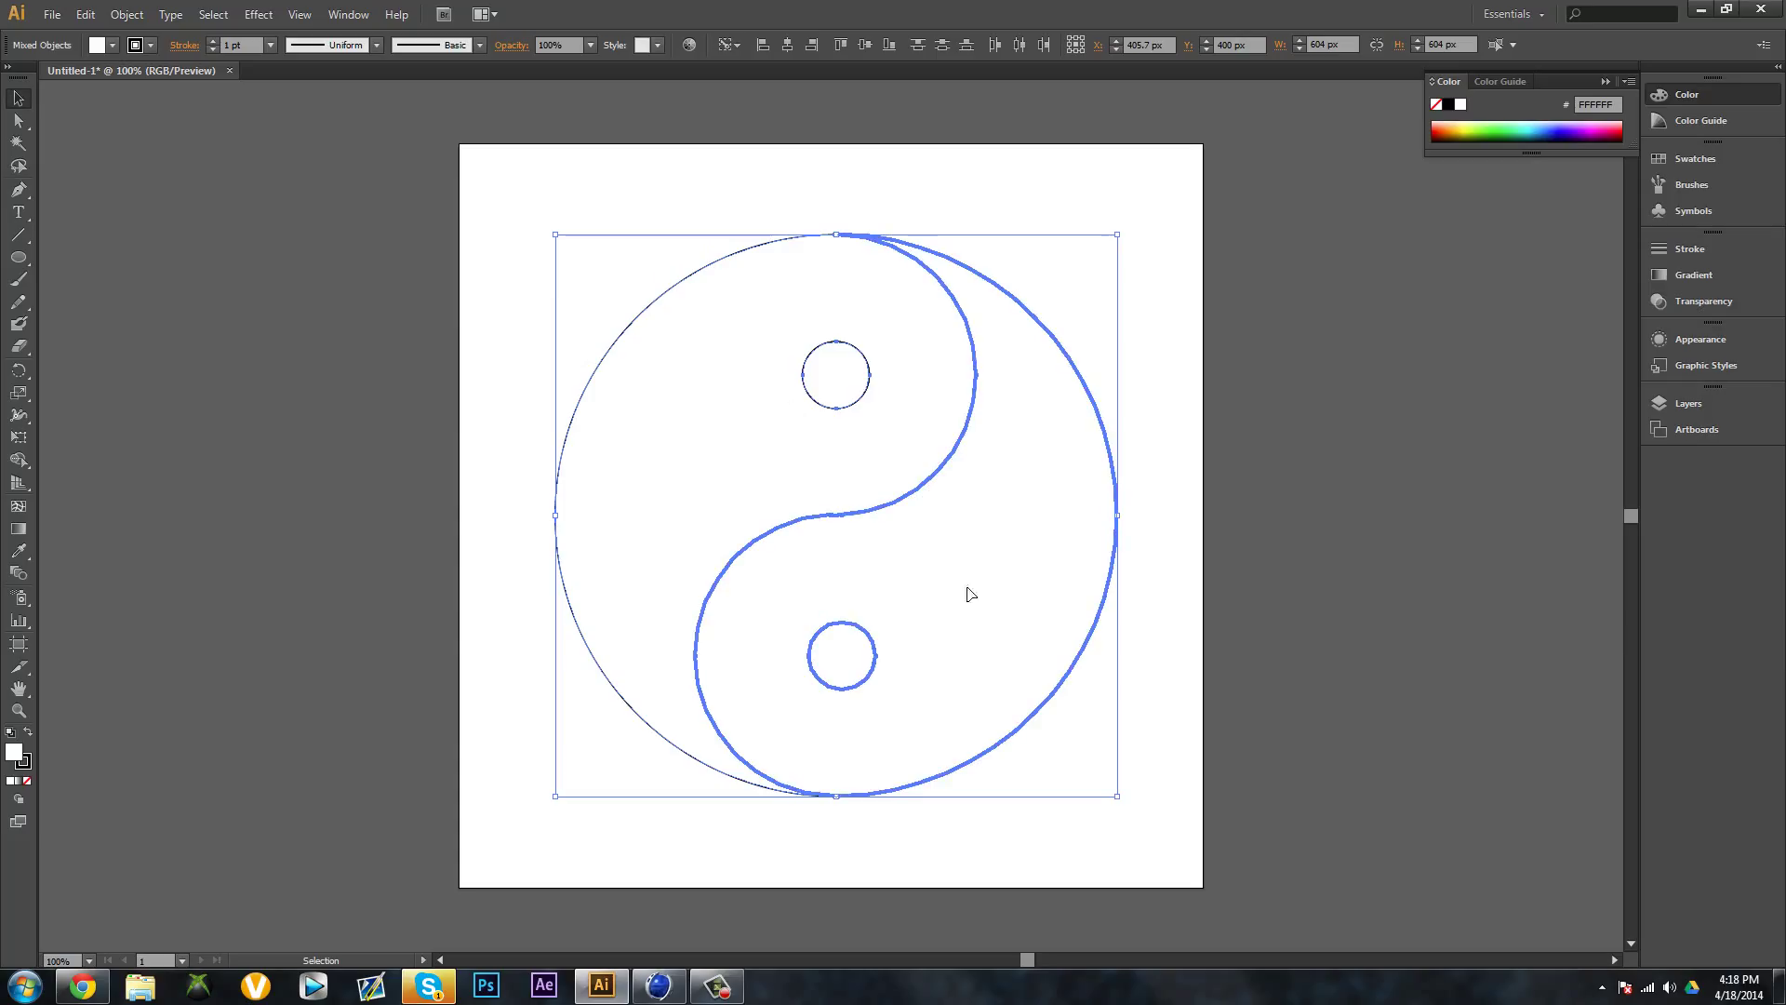
key(shift+x)
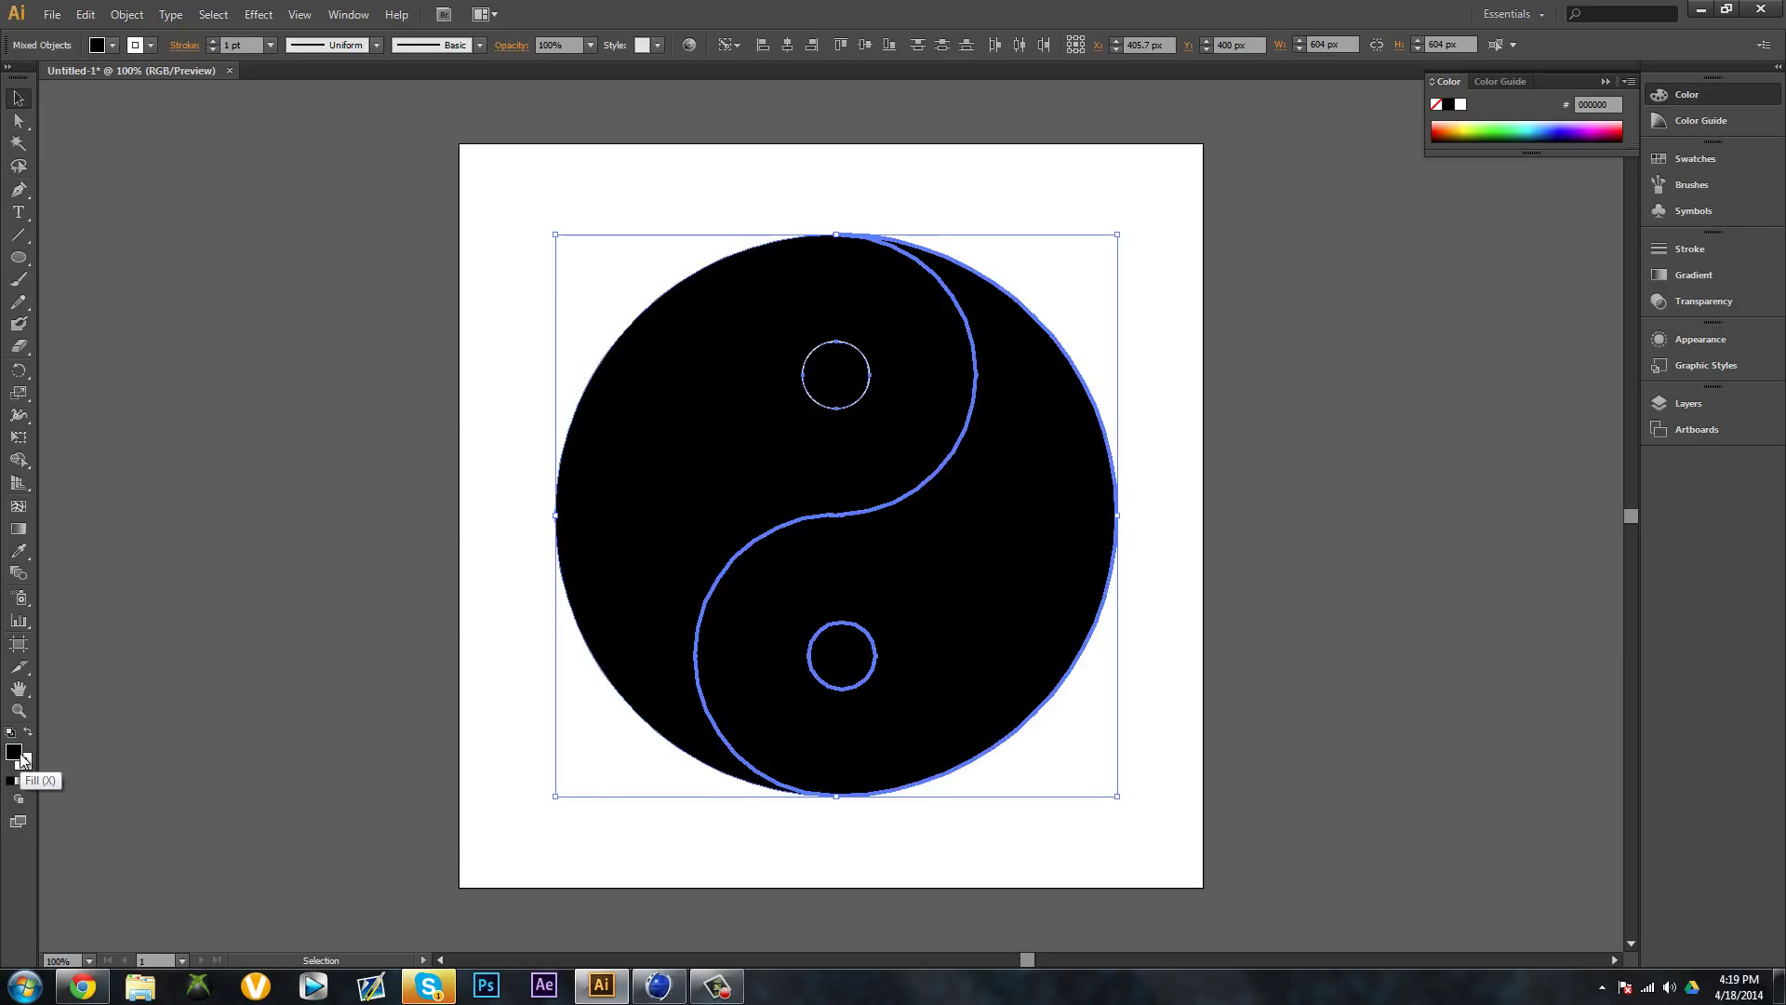
key(shift+x)
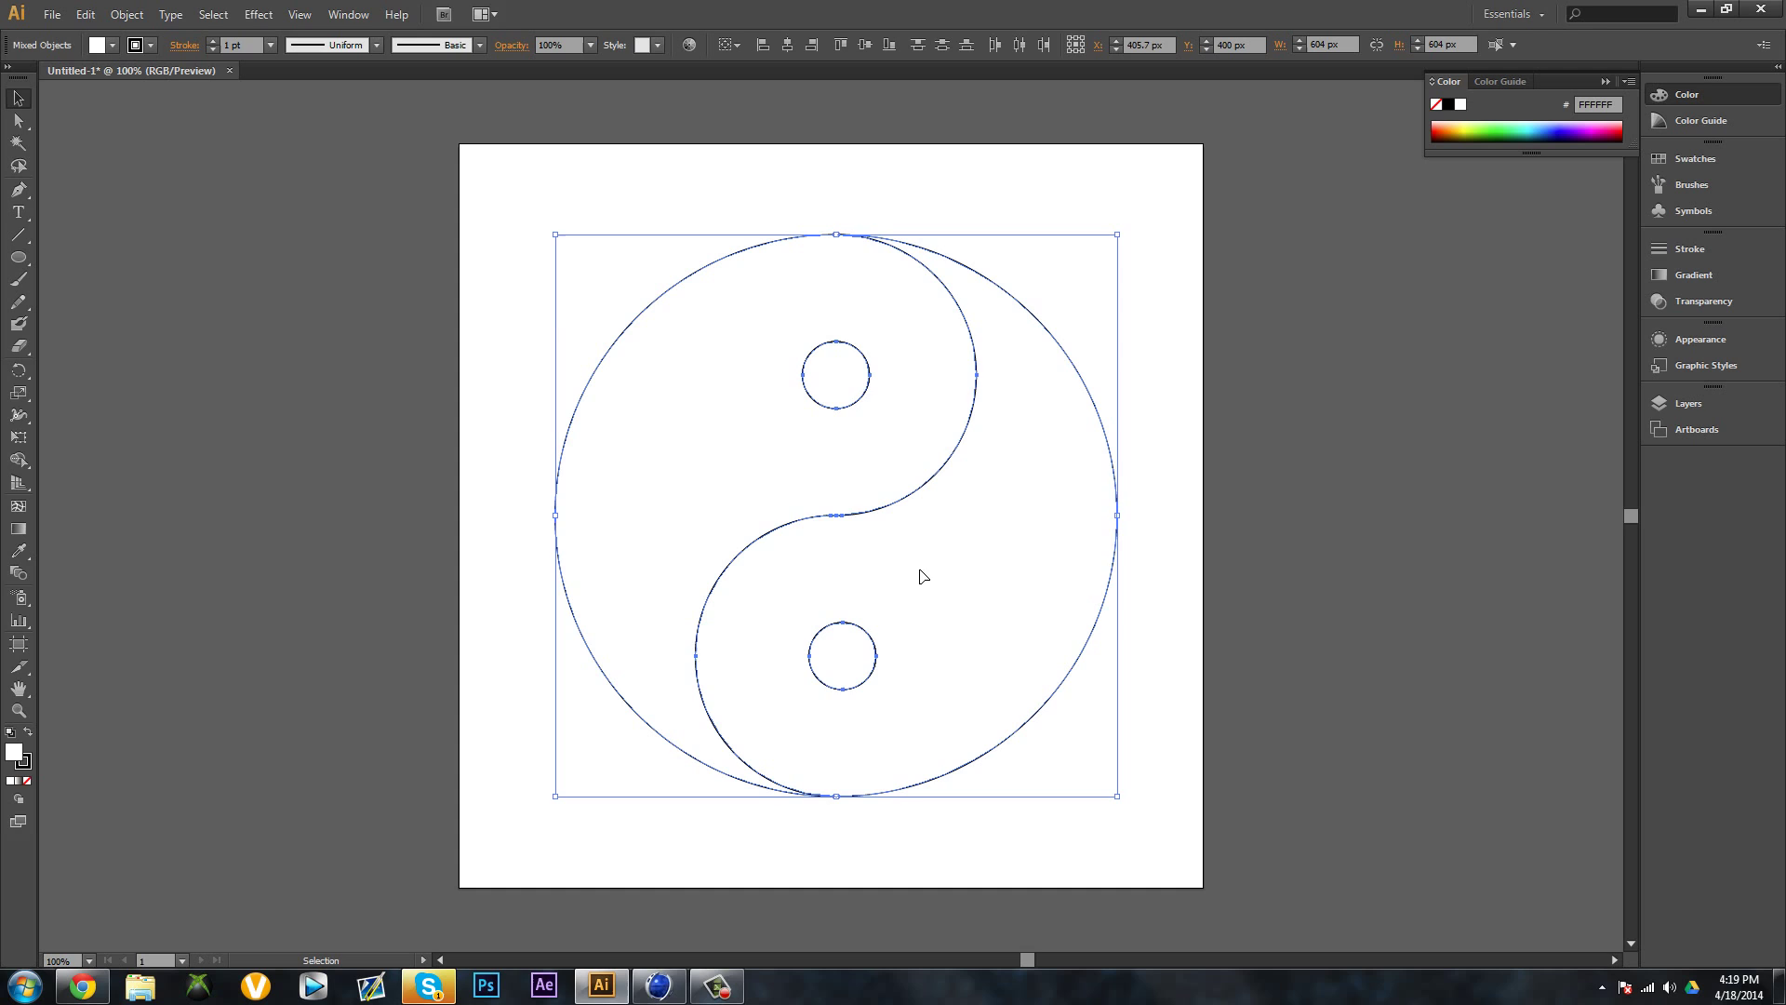
Fill the right half and the upper small circle black
click(1014, 214)
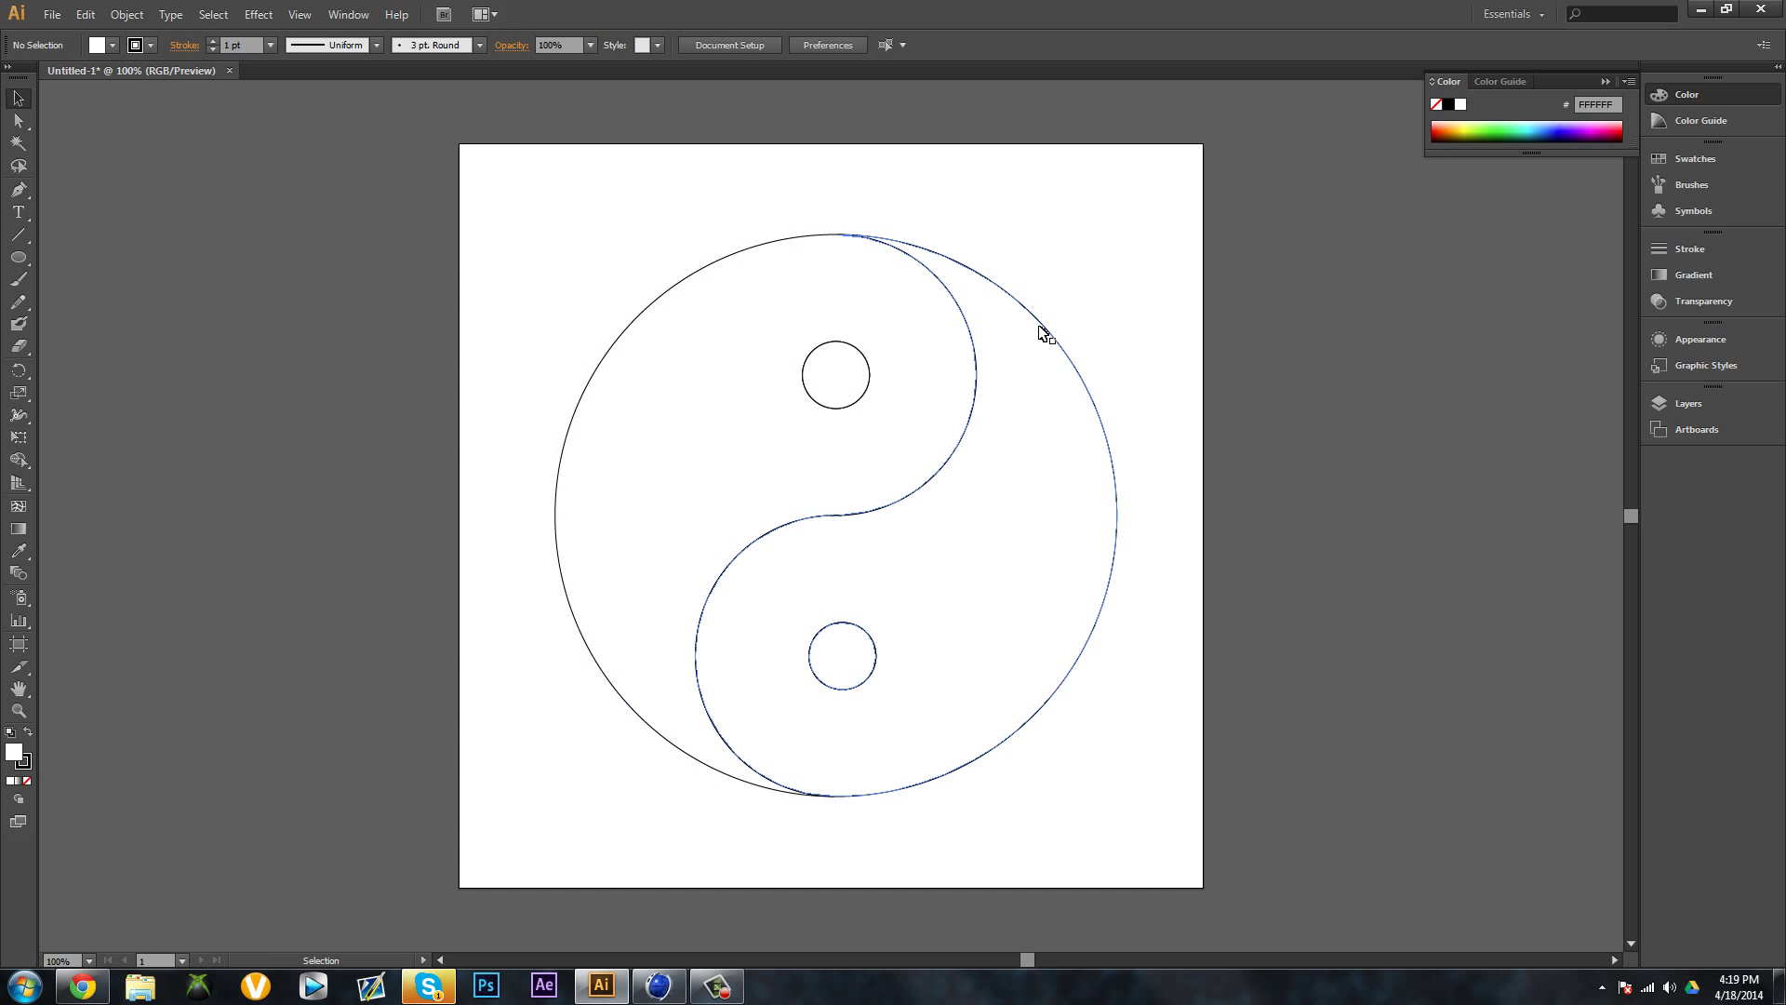
click(1045, 328)
key(shift+x)
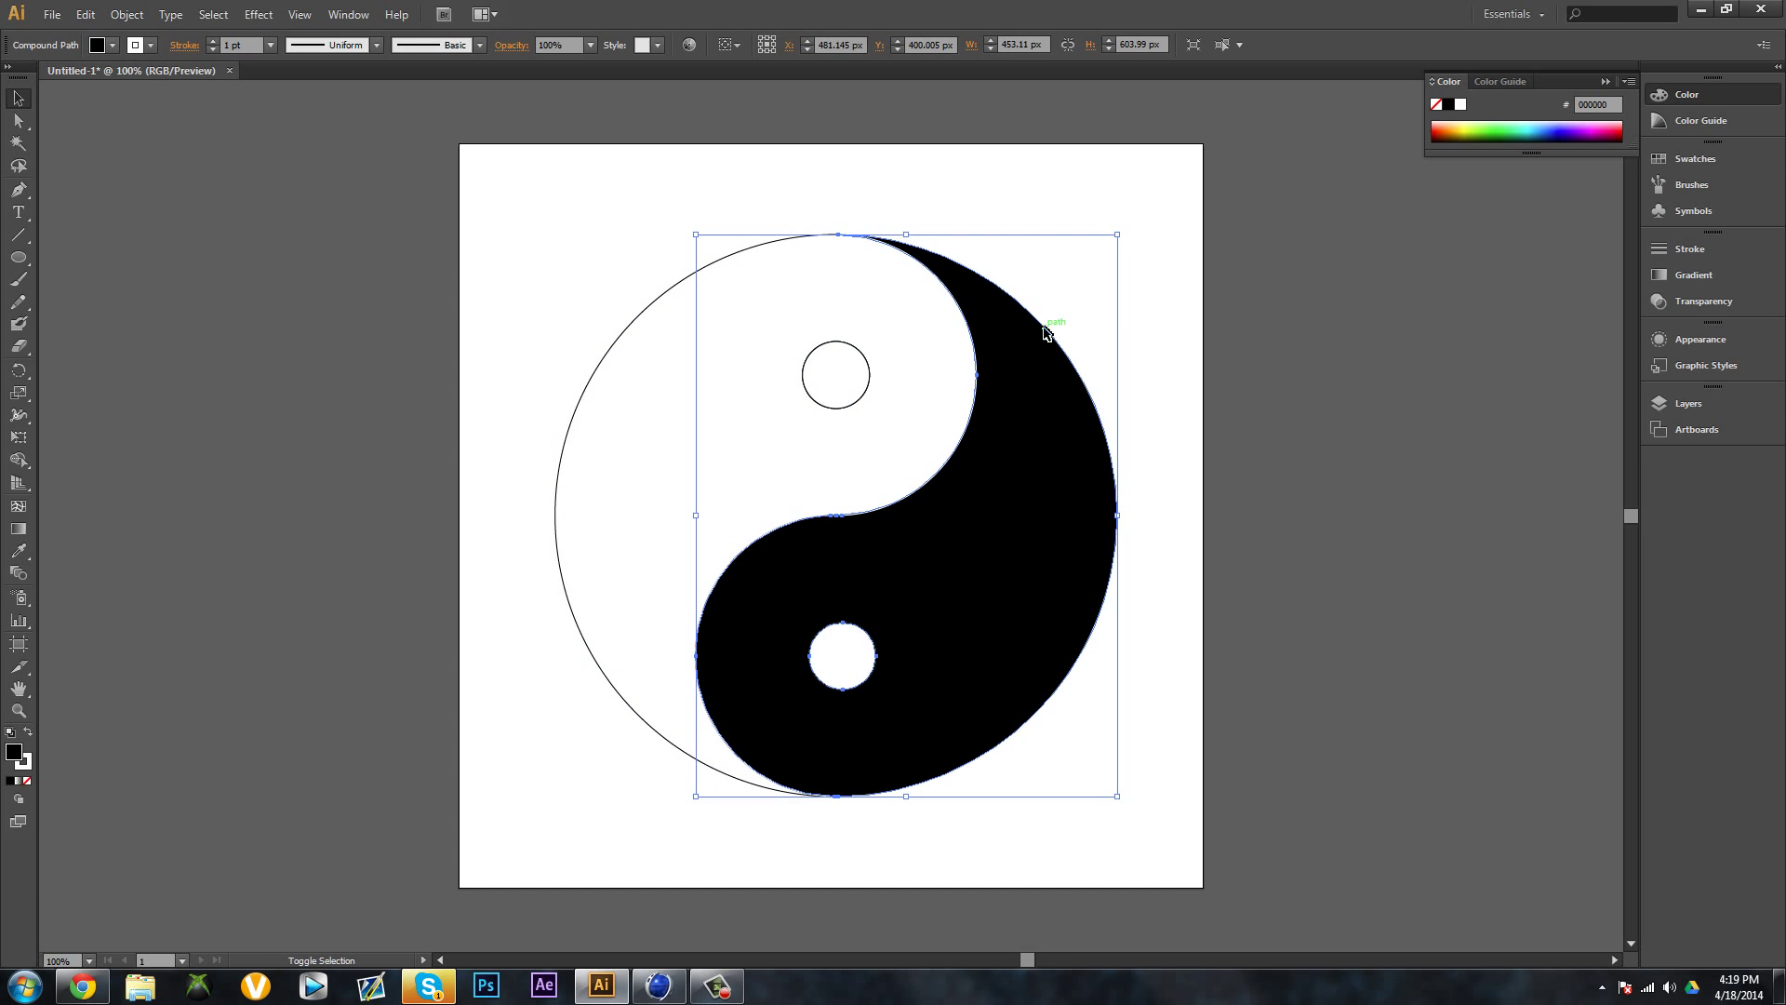
click(822, 389)
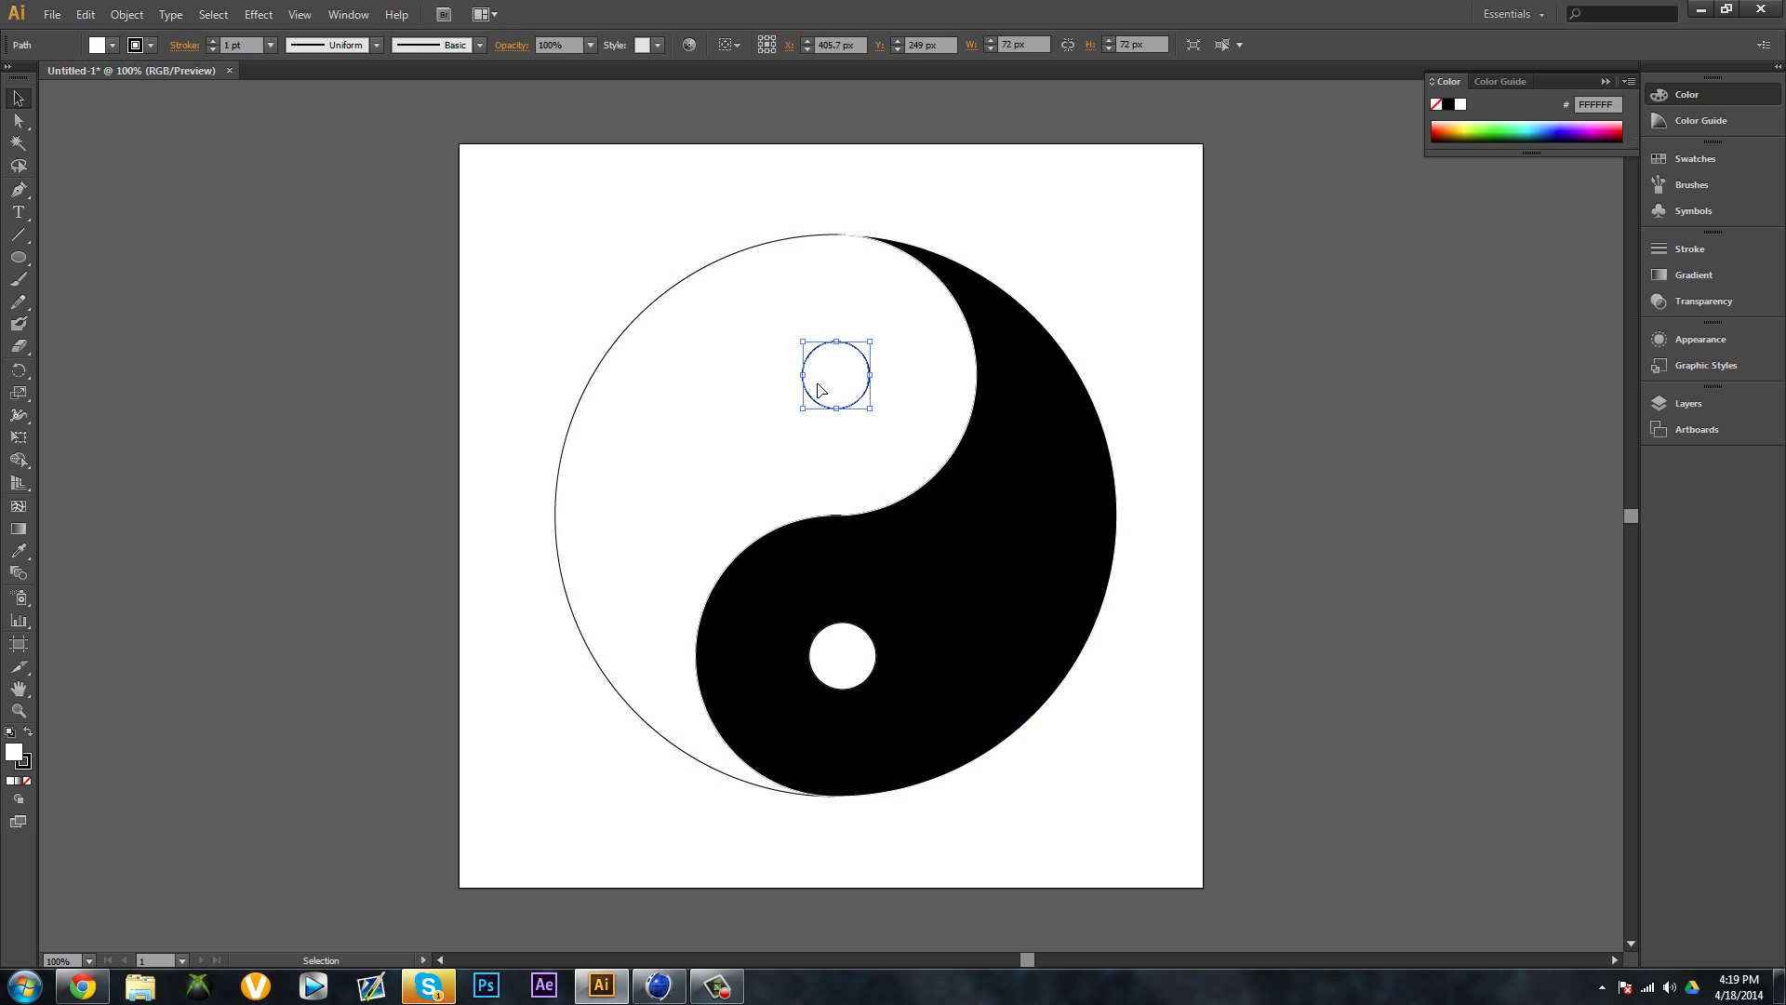
key(shift+x)
click(560, 310)
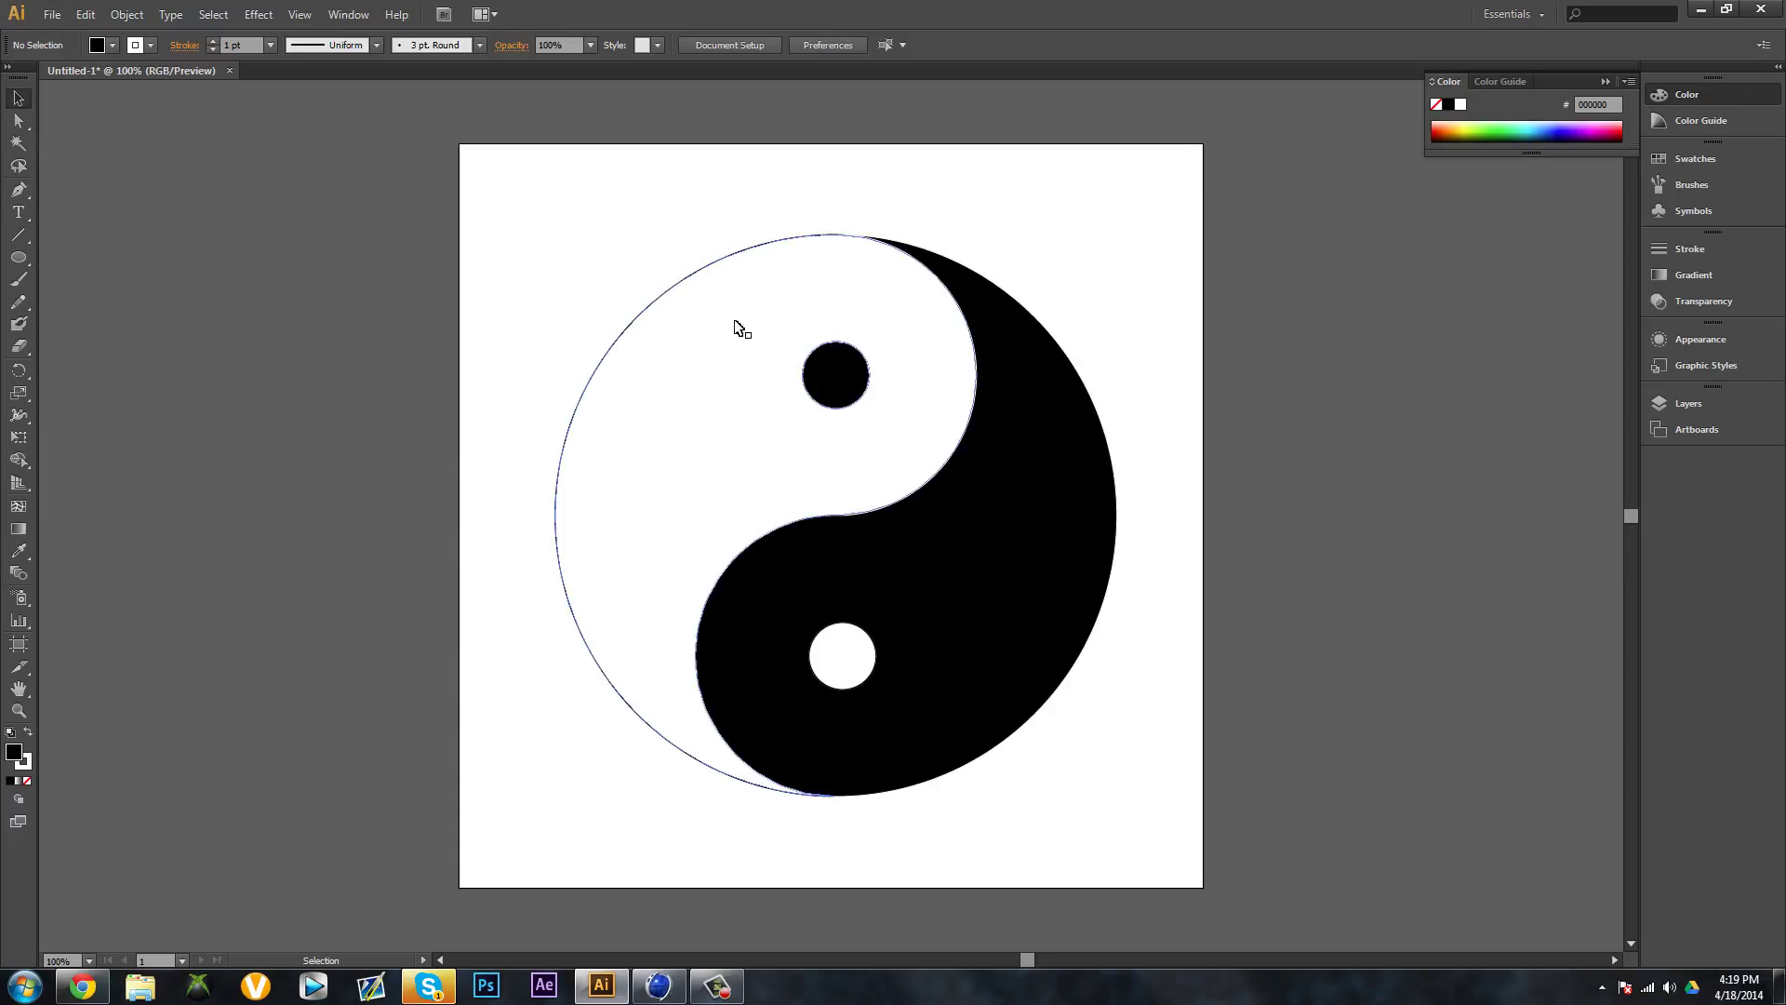
click(51, 15)
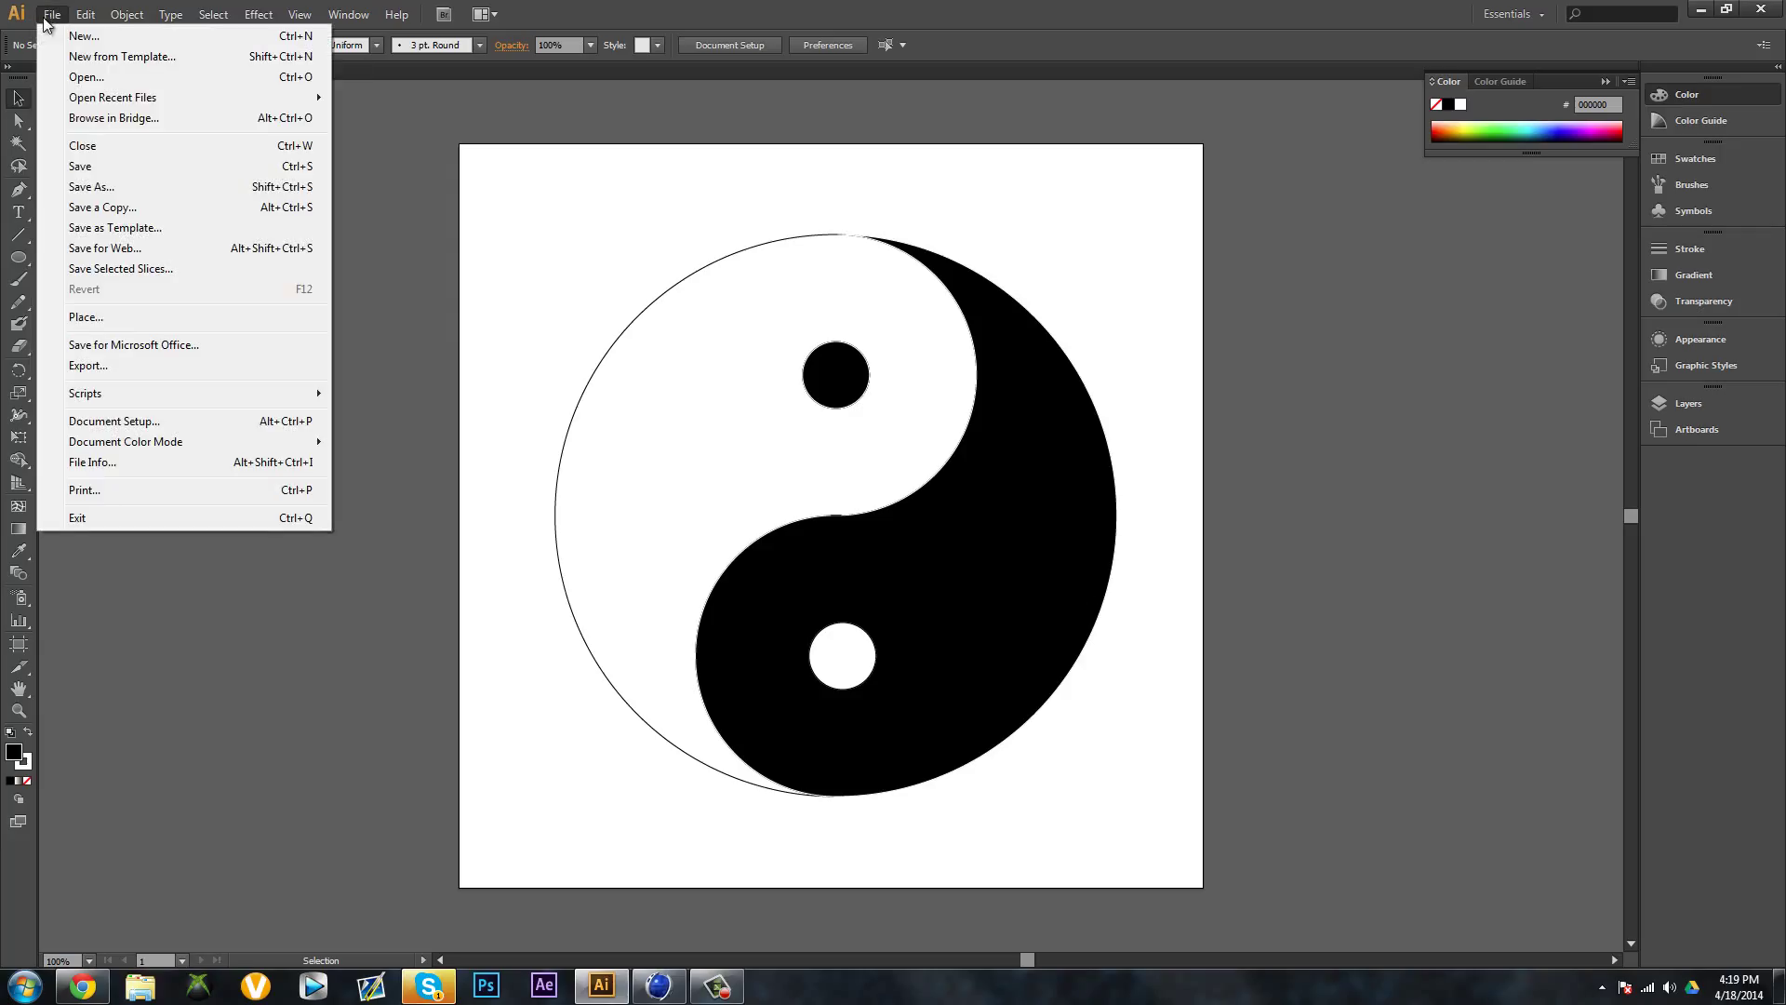
Save the document to the desktop as Ying.ai
click(85, 186)
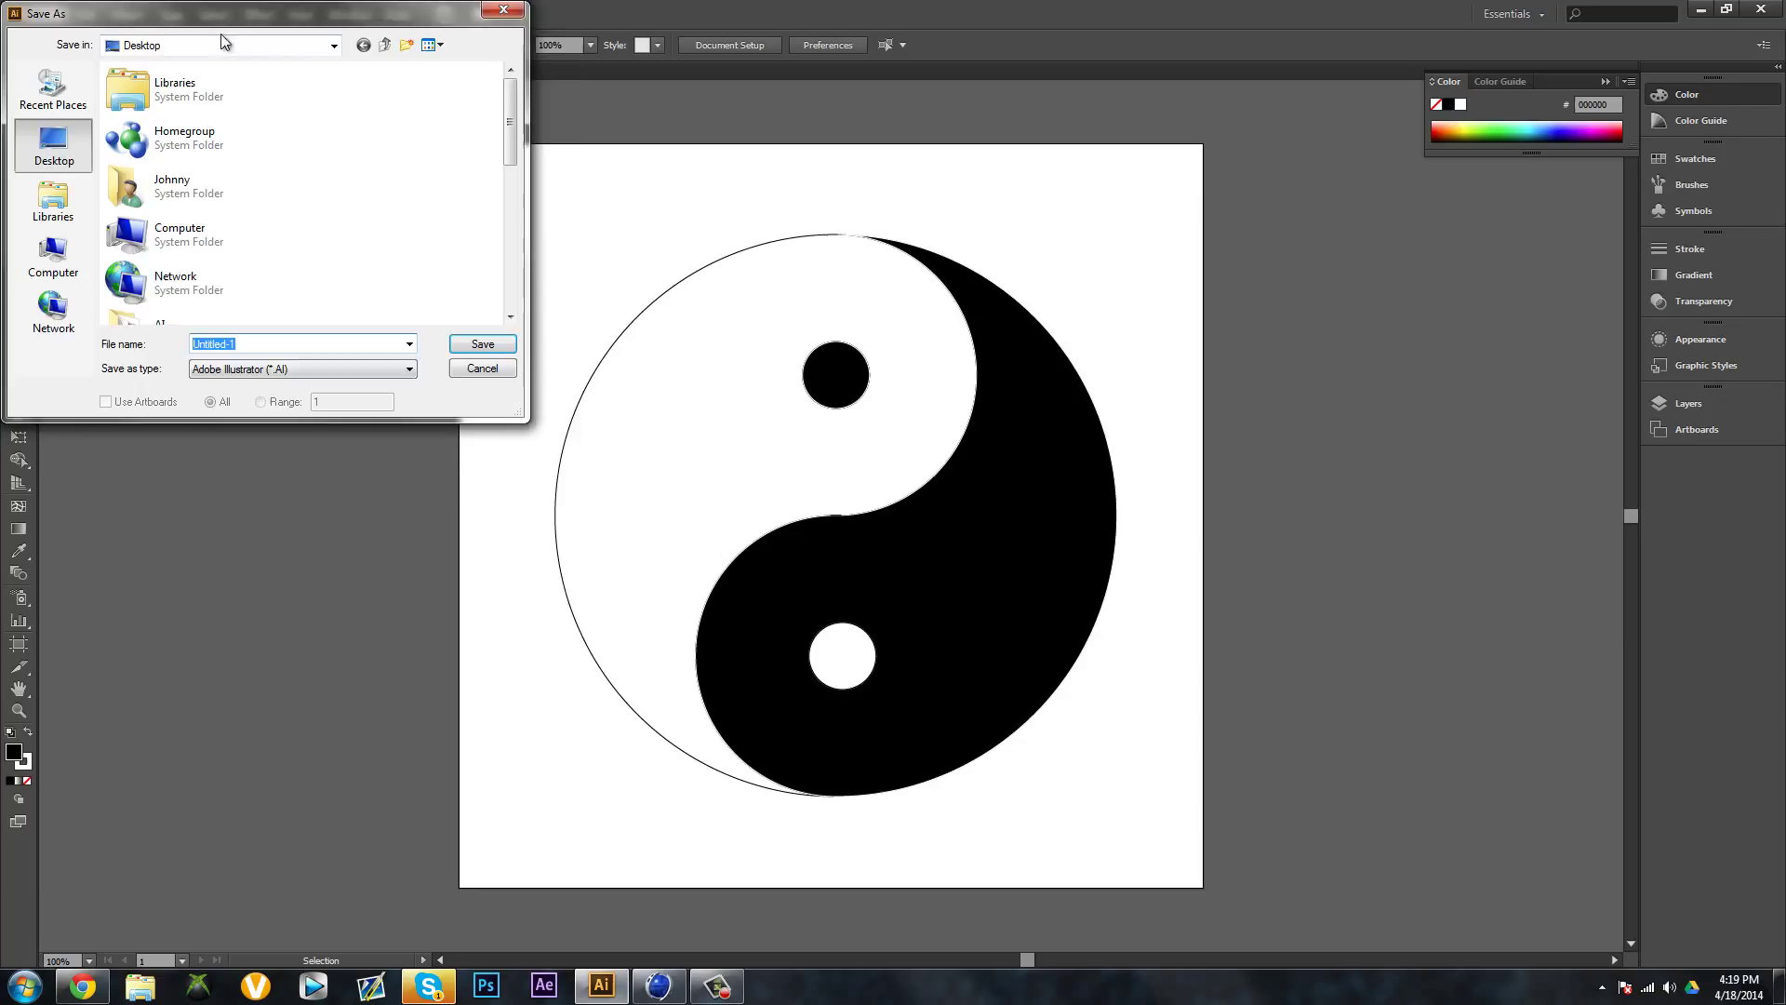
drag(234, 21, 285, 91)
text(Ying)
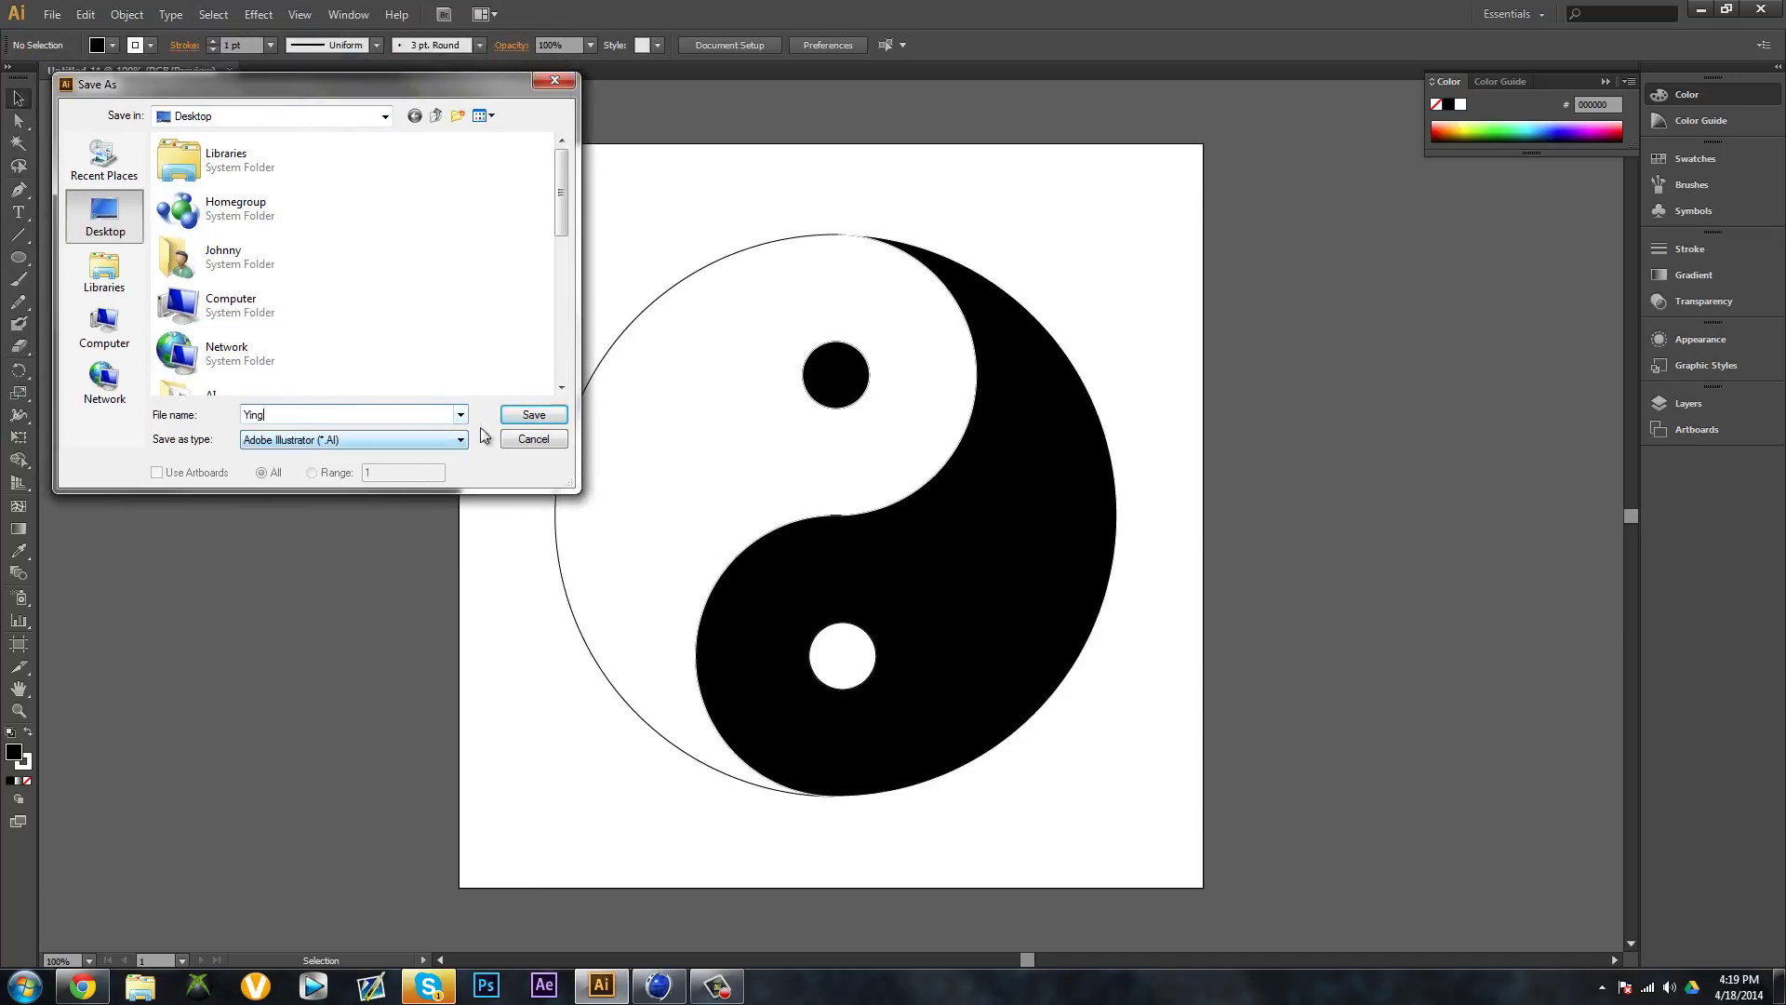
click(527, 418)
click(284, 415)
click(547, 416)
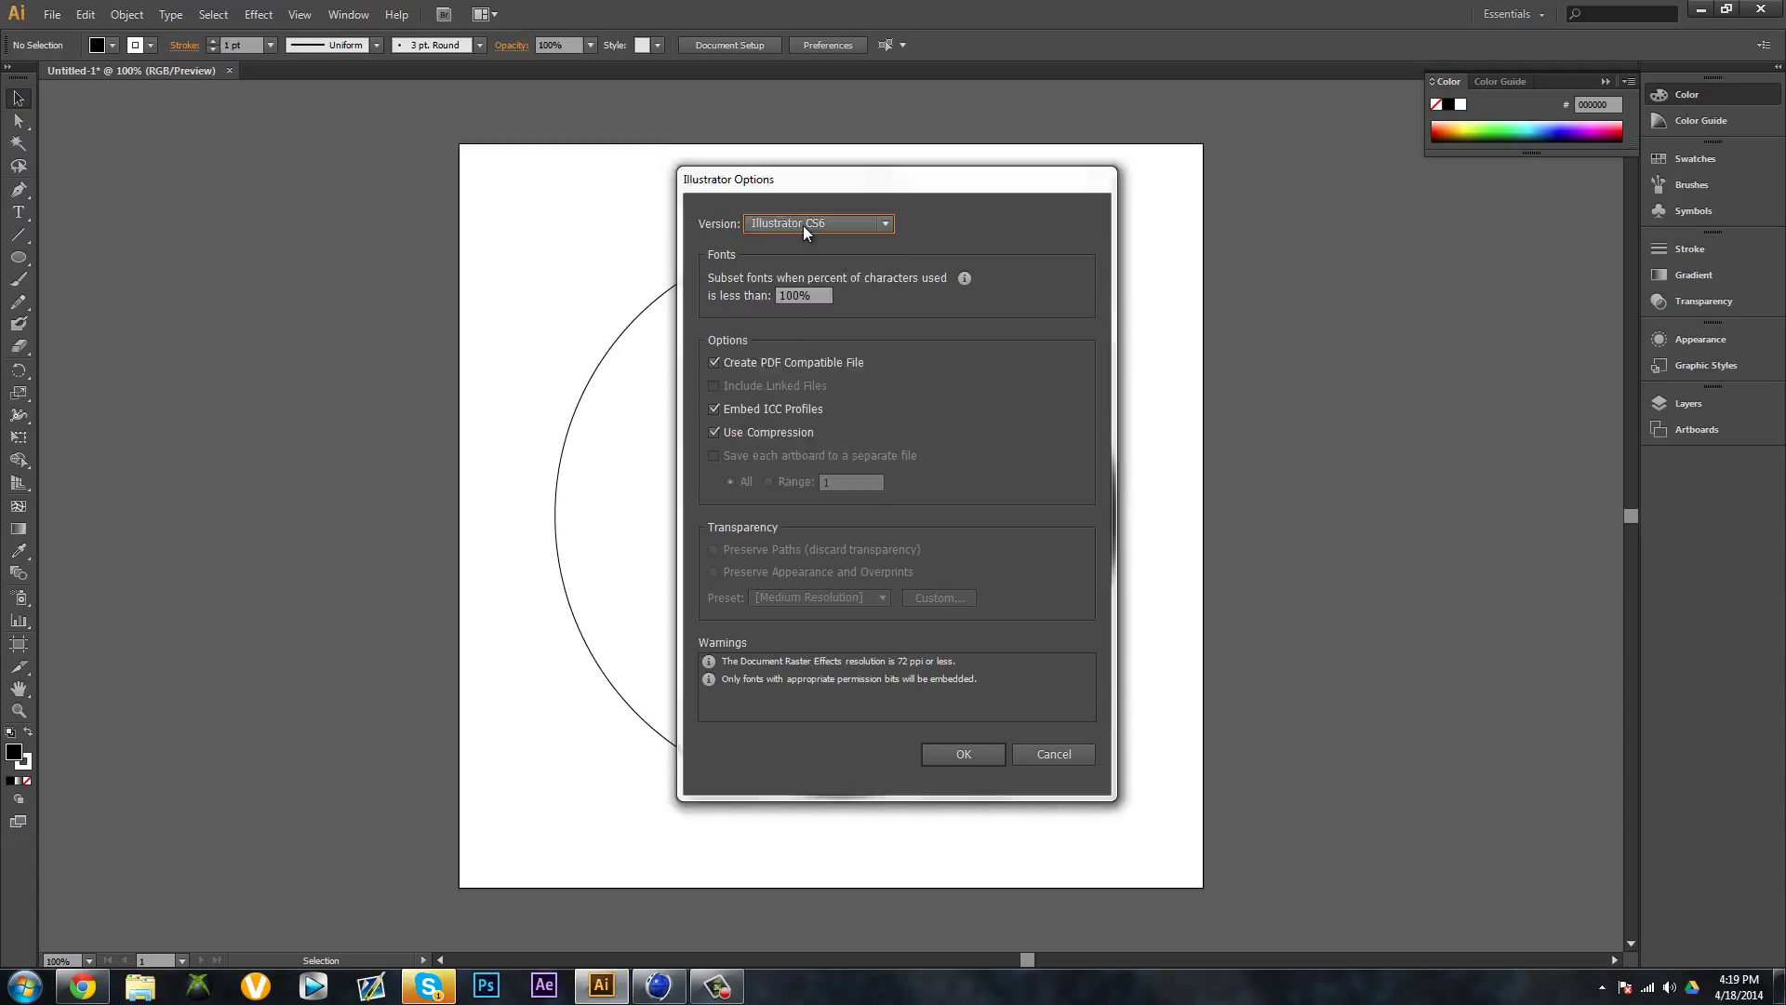
Set the save version to Illustrator 8 and accept the legacy-format warning
click(802, 225)
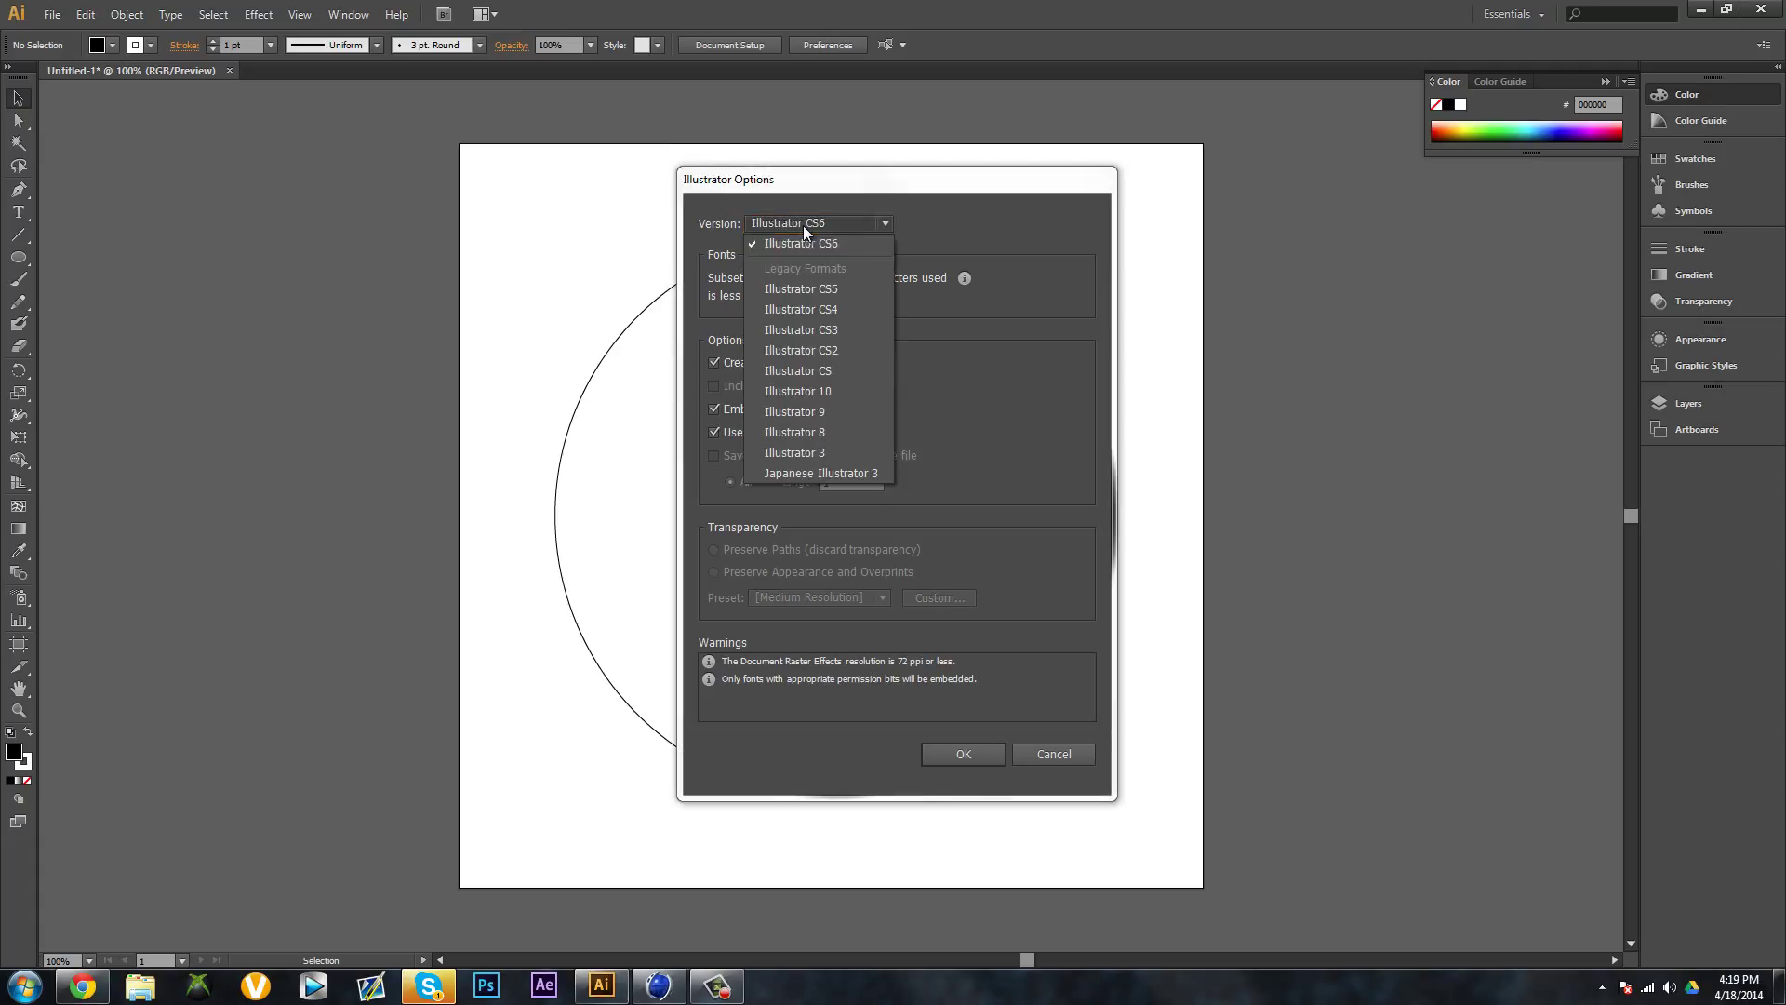
click(804, 432)
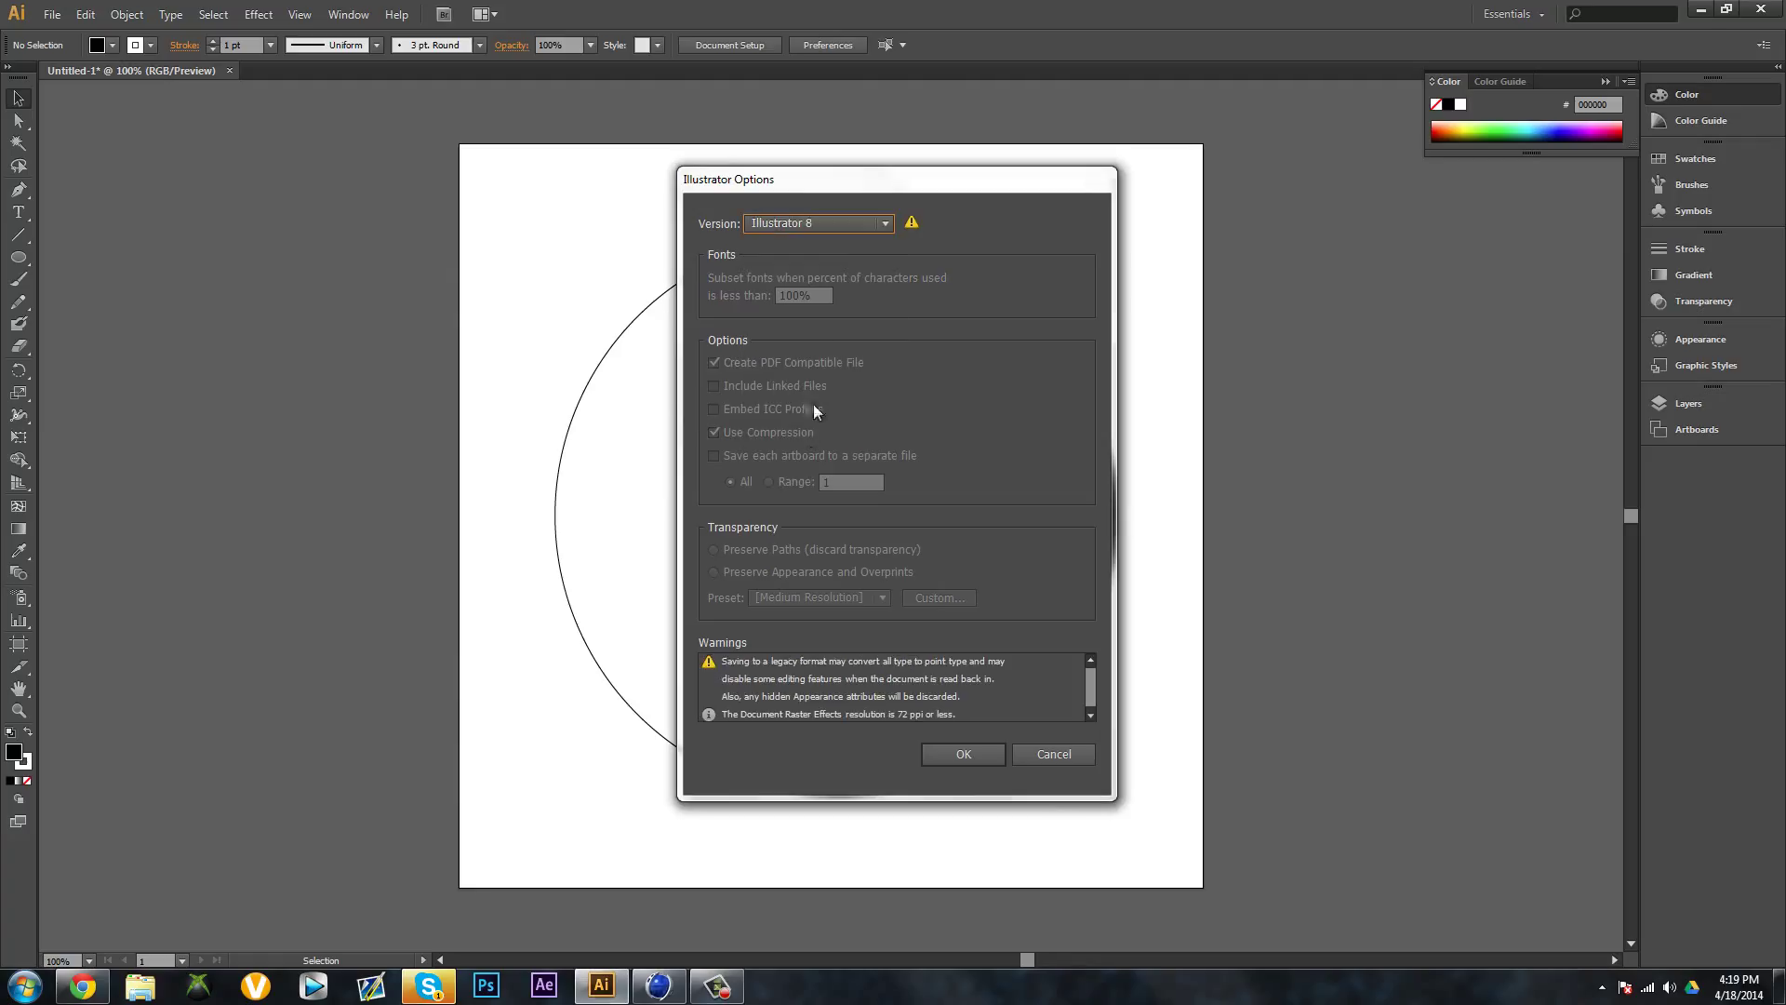
click(861, 227)
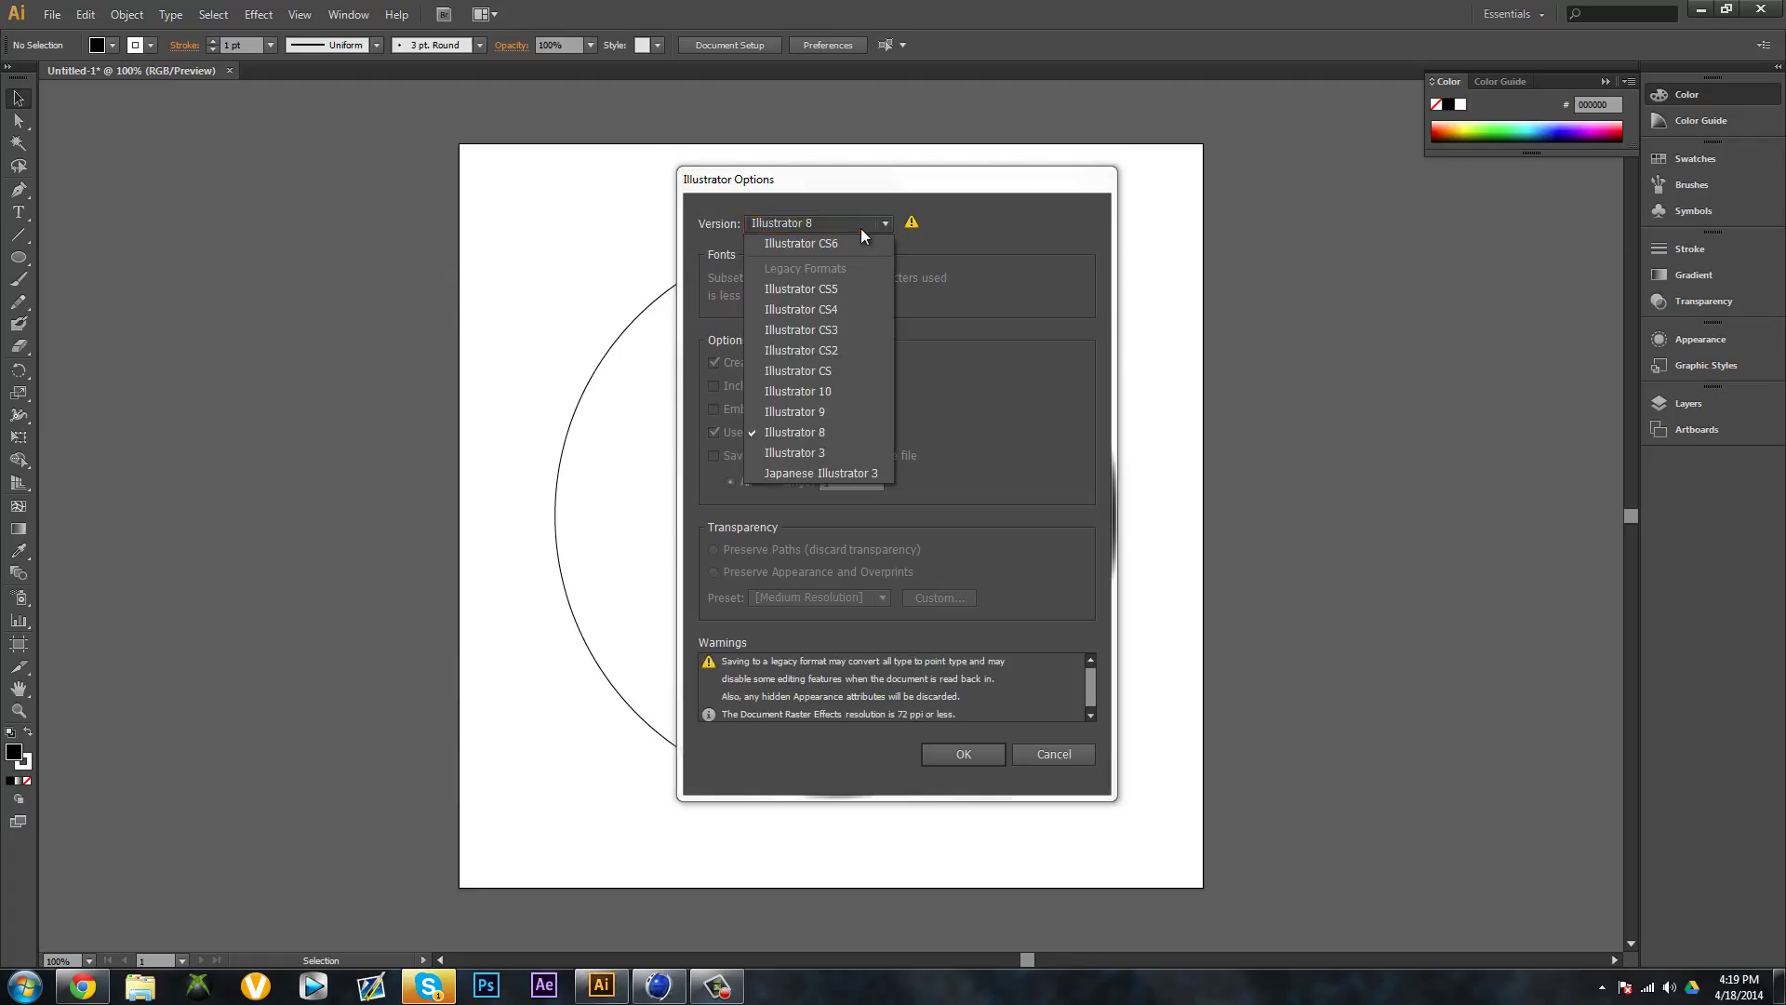
click(847, 226)
click(853, 221)
click(854, 221)
click(958, 746)
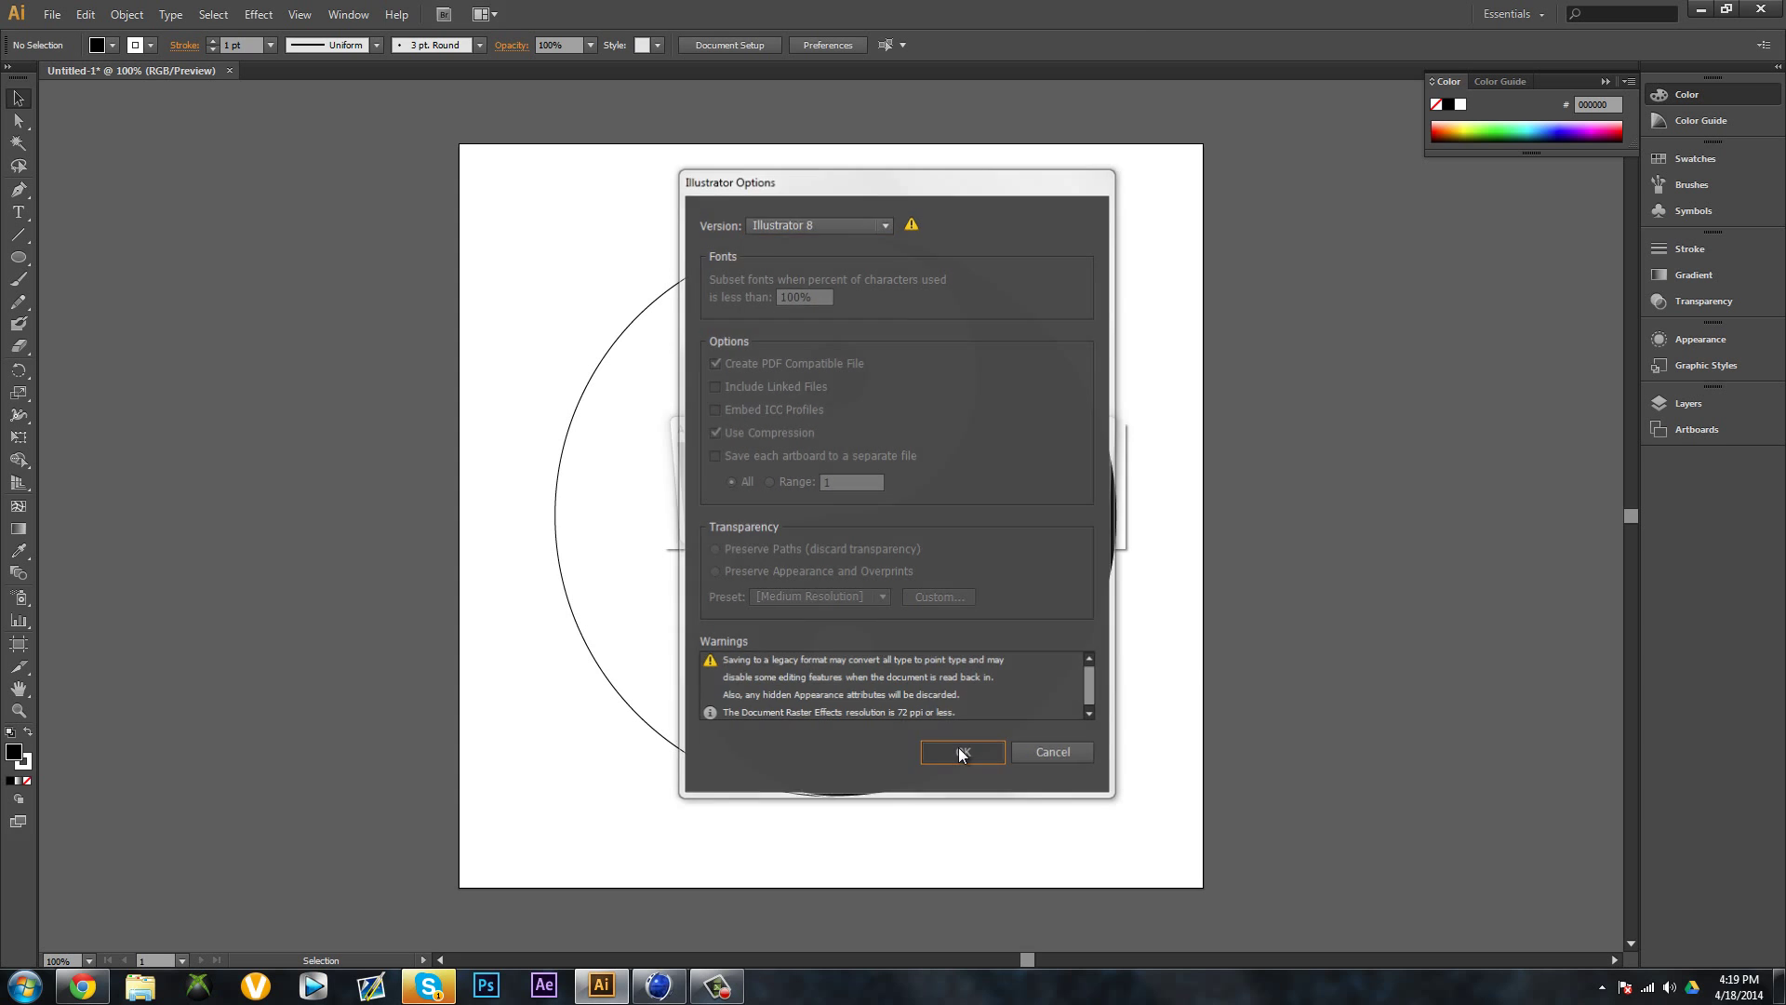
click(979, 524)
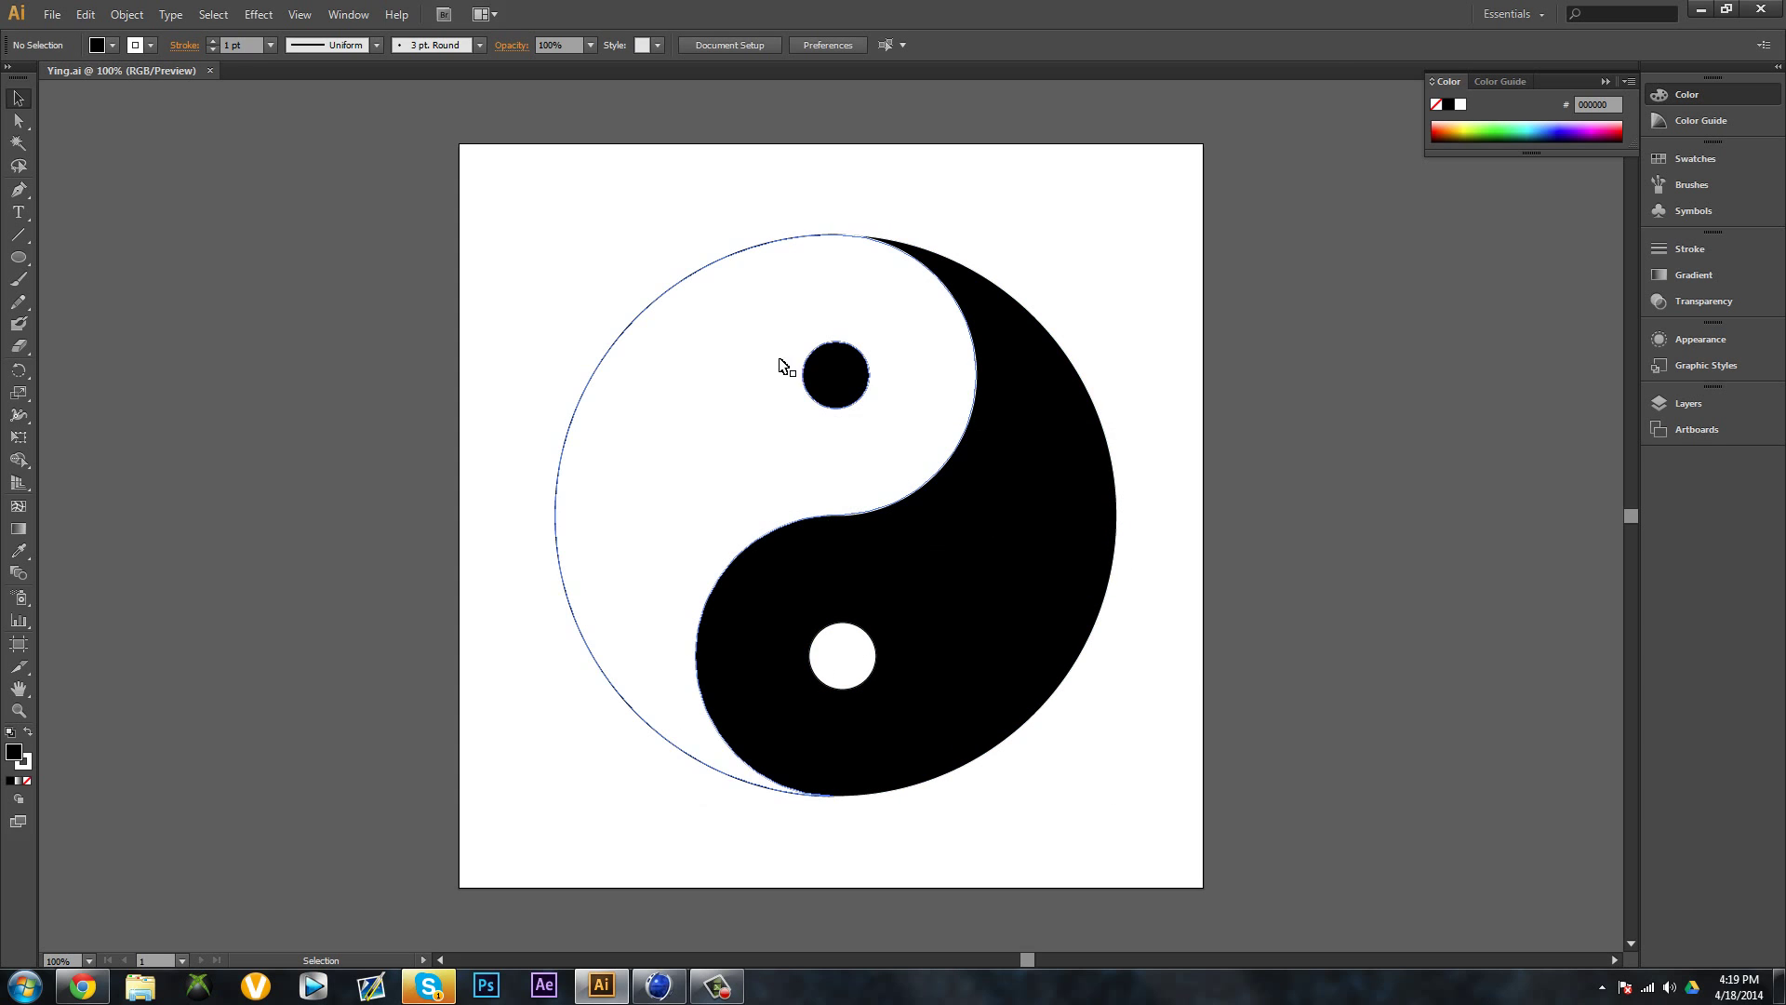
Minimize Illustrator and place the Ying.ai icon in the middle of the desktop
click(1698, 11)
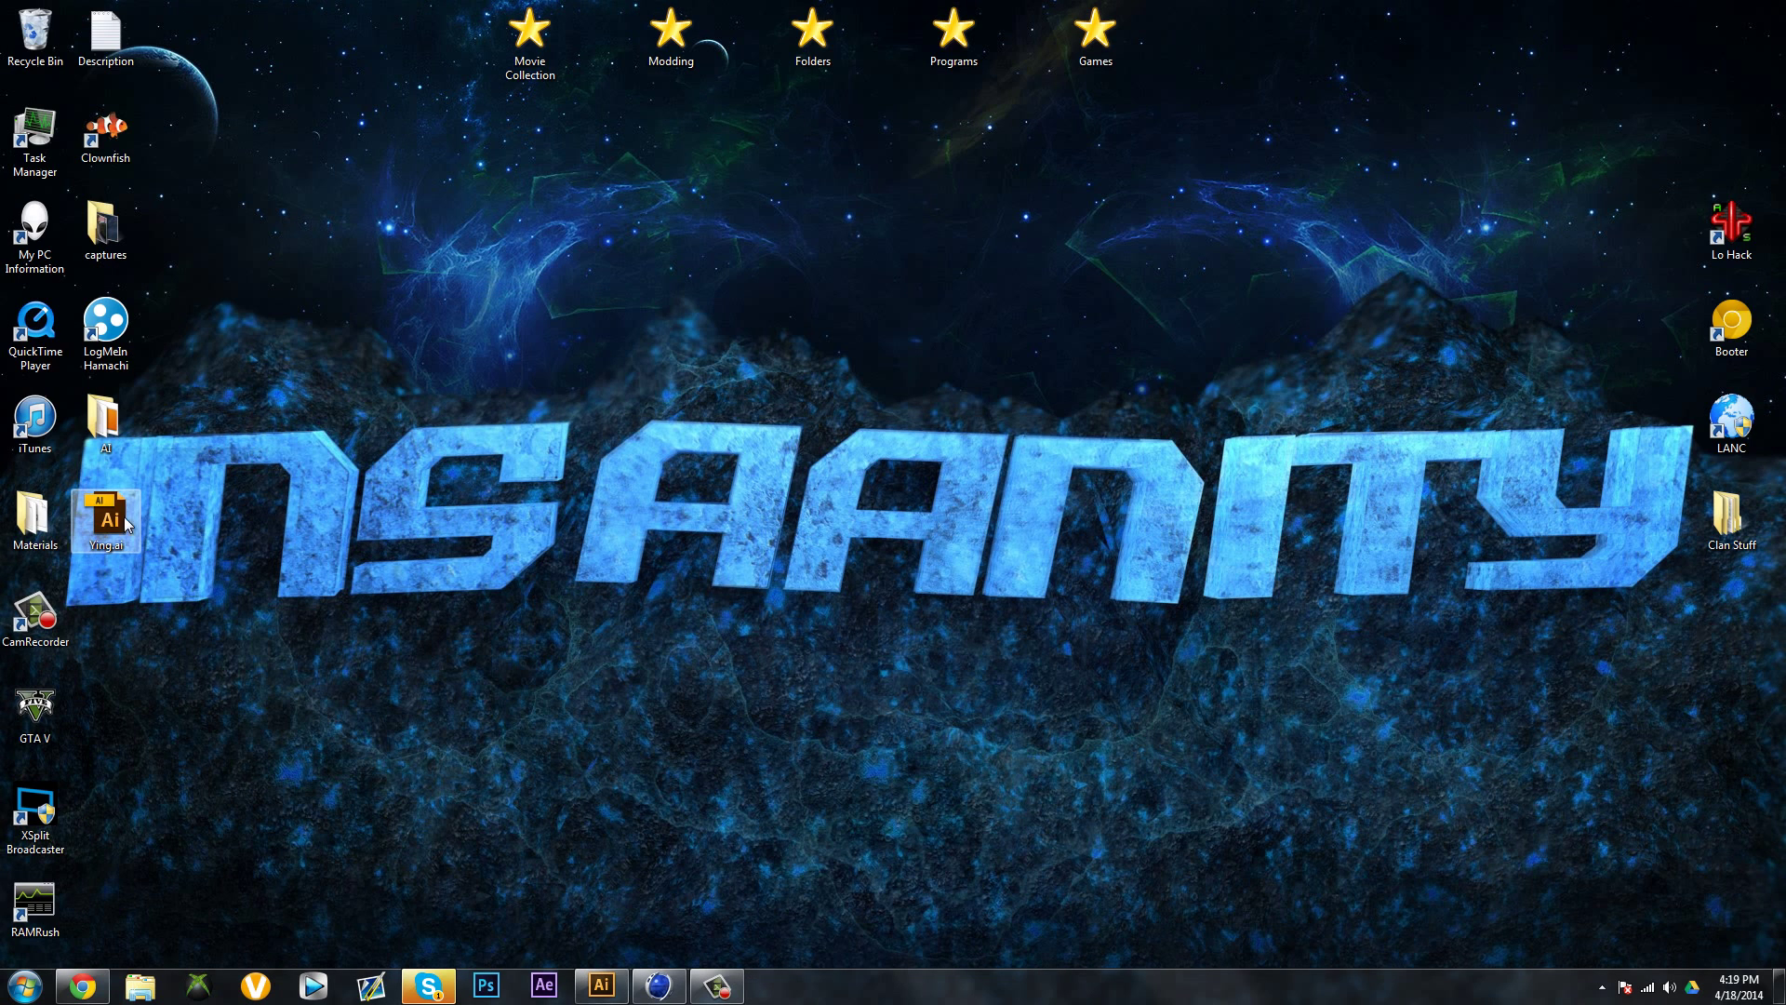
drag(106, 482, 882, 310)
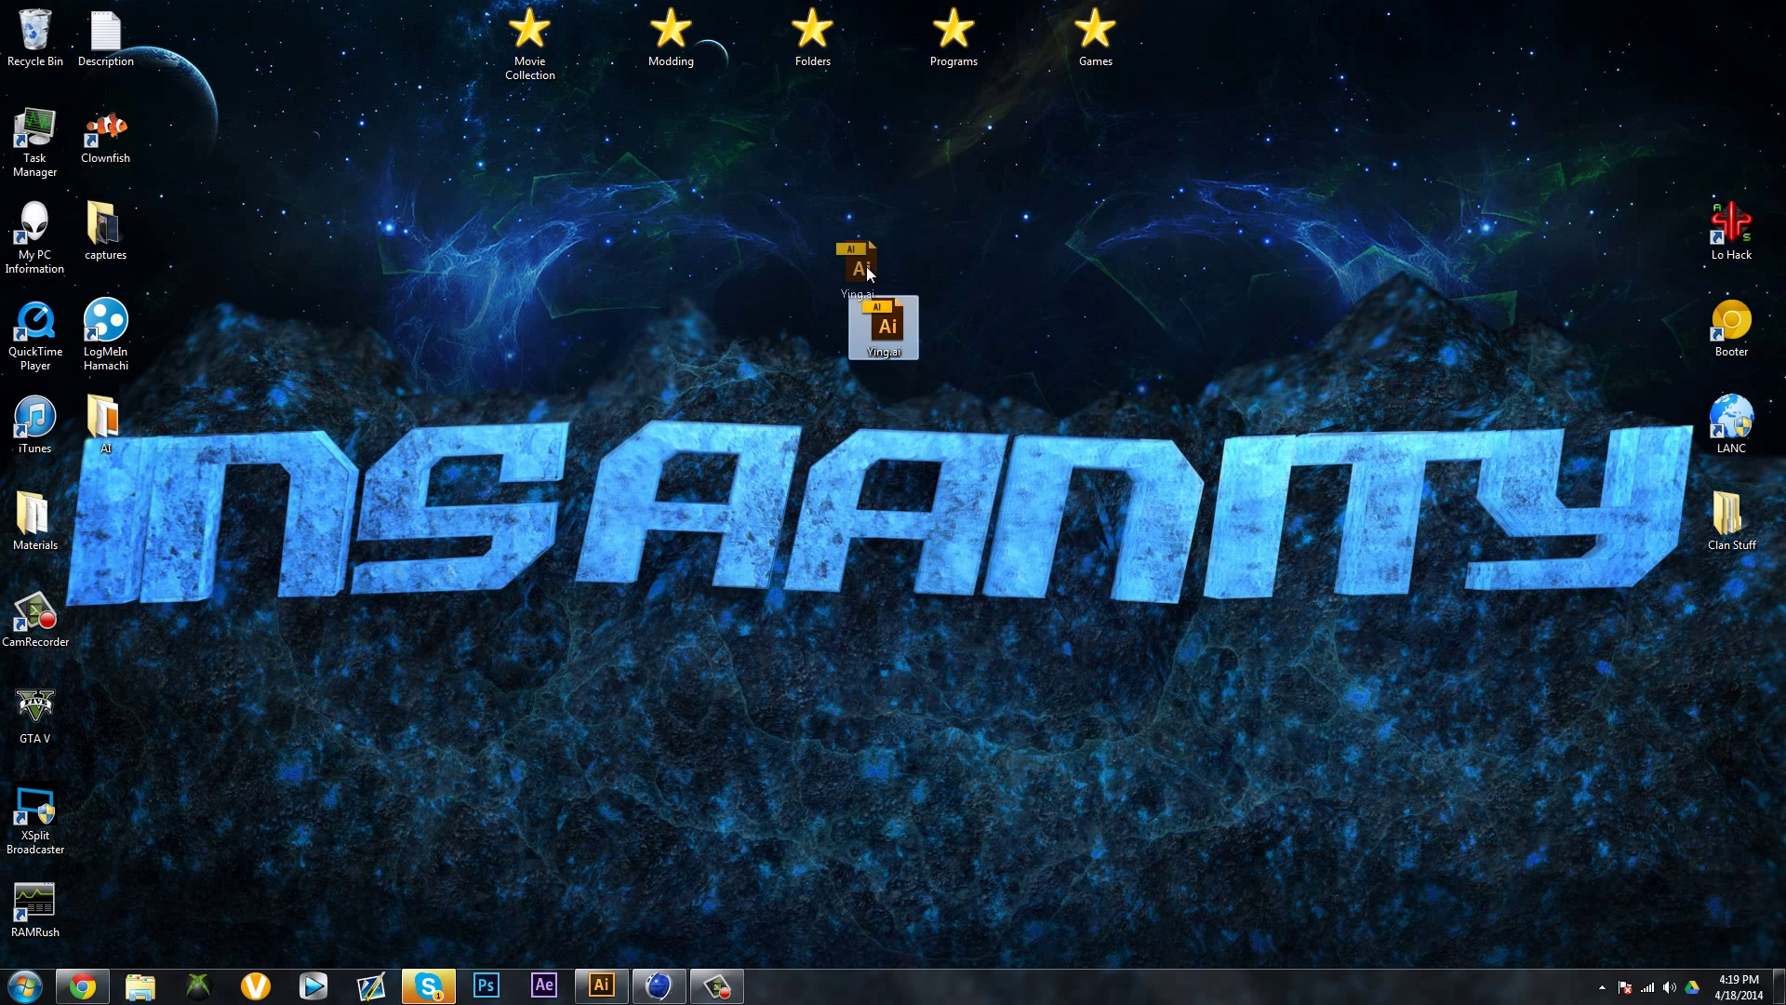
drag(867, 266, 861, 367)
drag(825, 275, 928, 383)
click(744, 675)
Snap Cinema 4D to the left half, start a new scene, and drag Ying.ai into it
click(659, 986)
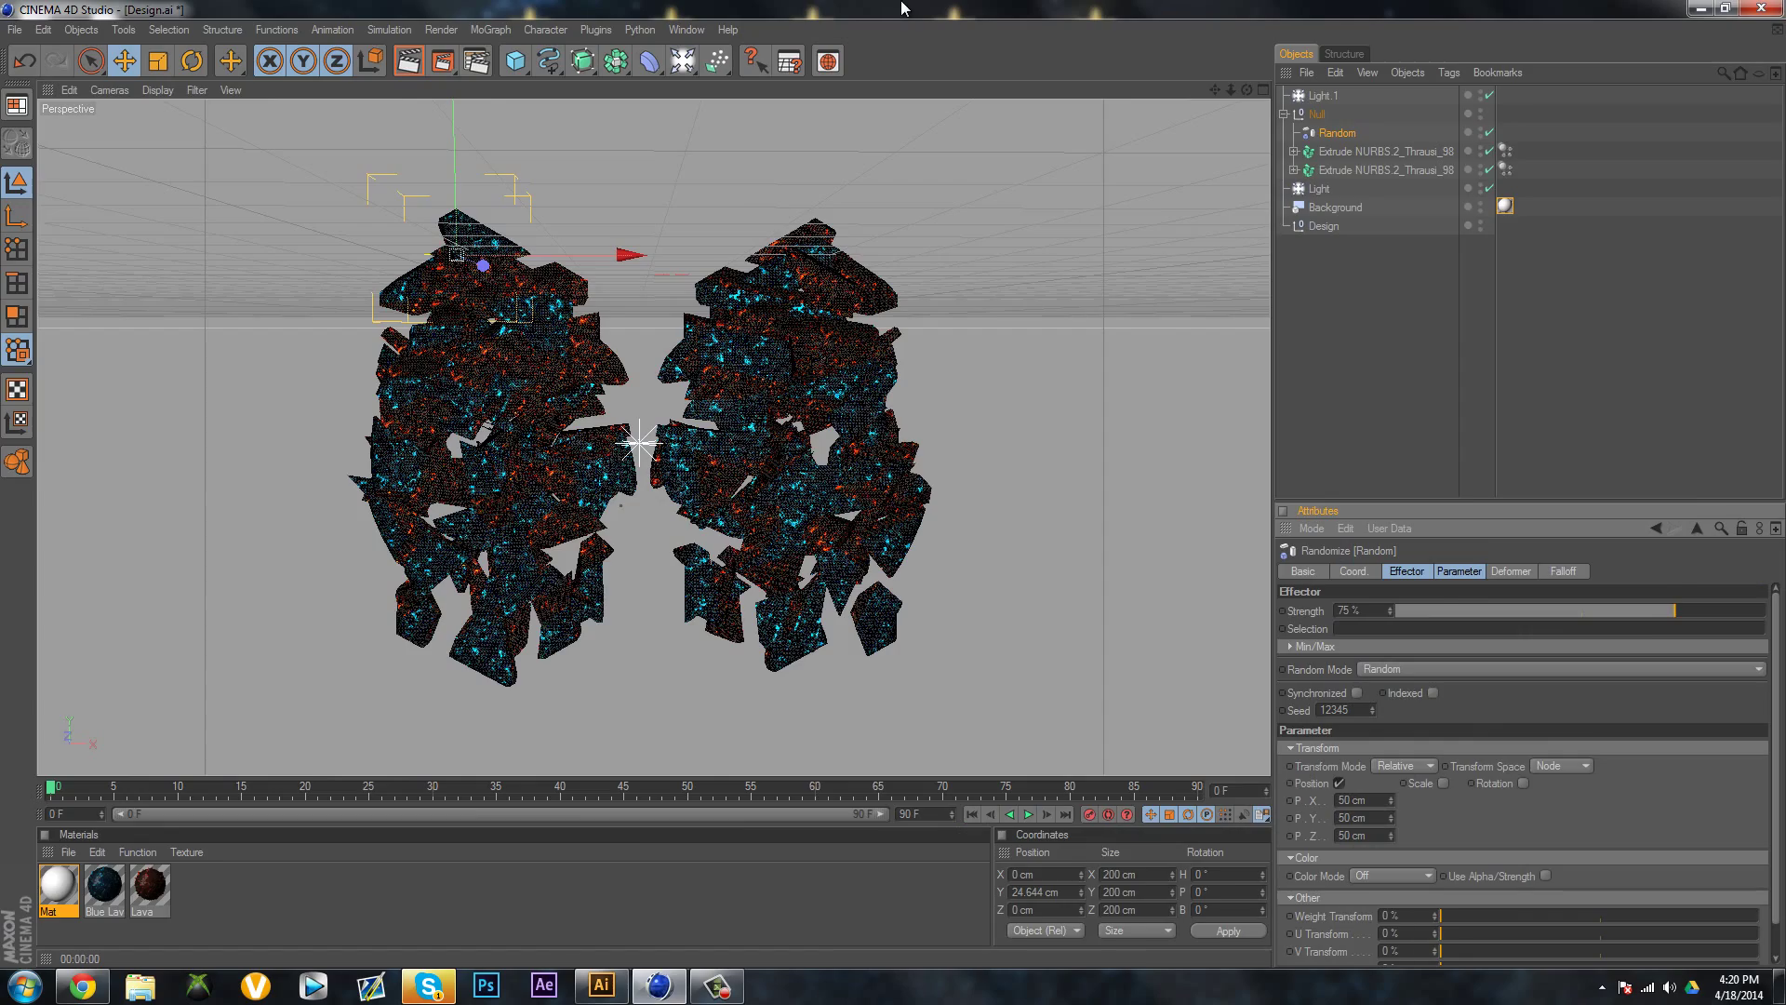
drag(889, 28, 2, 223)
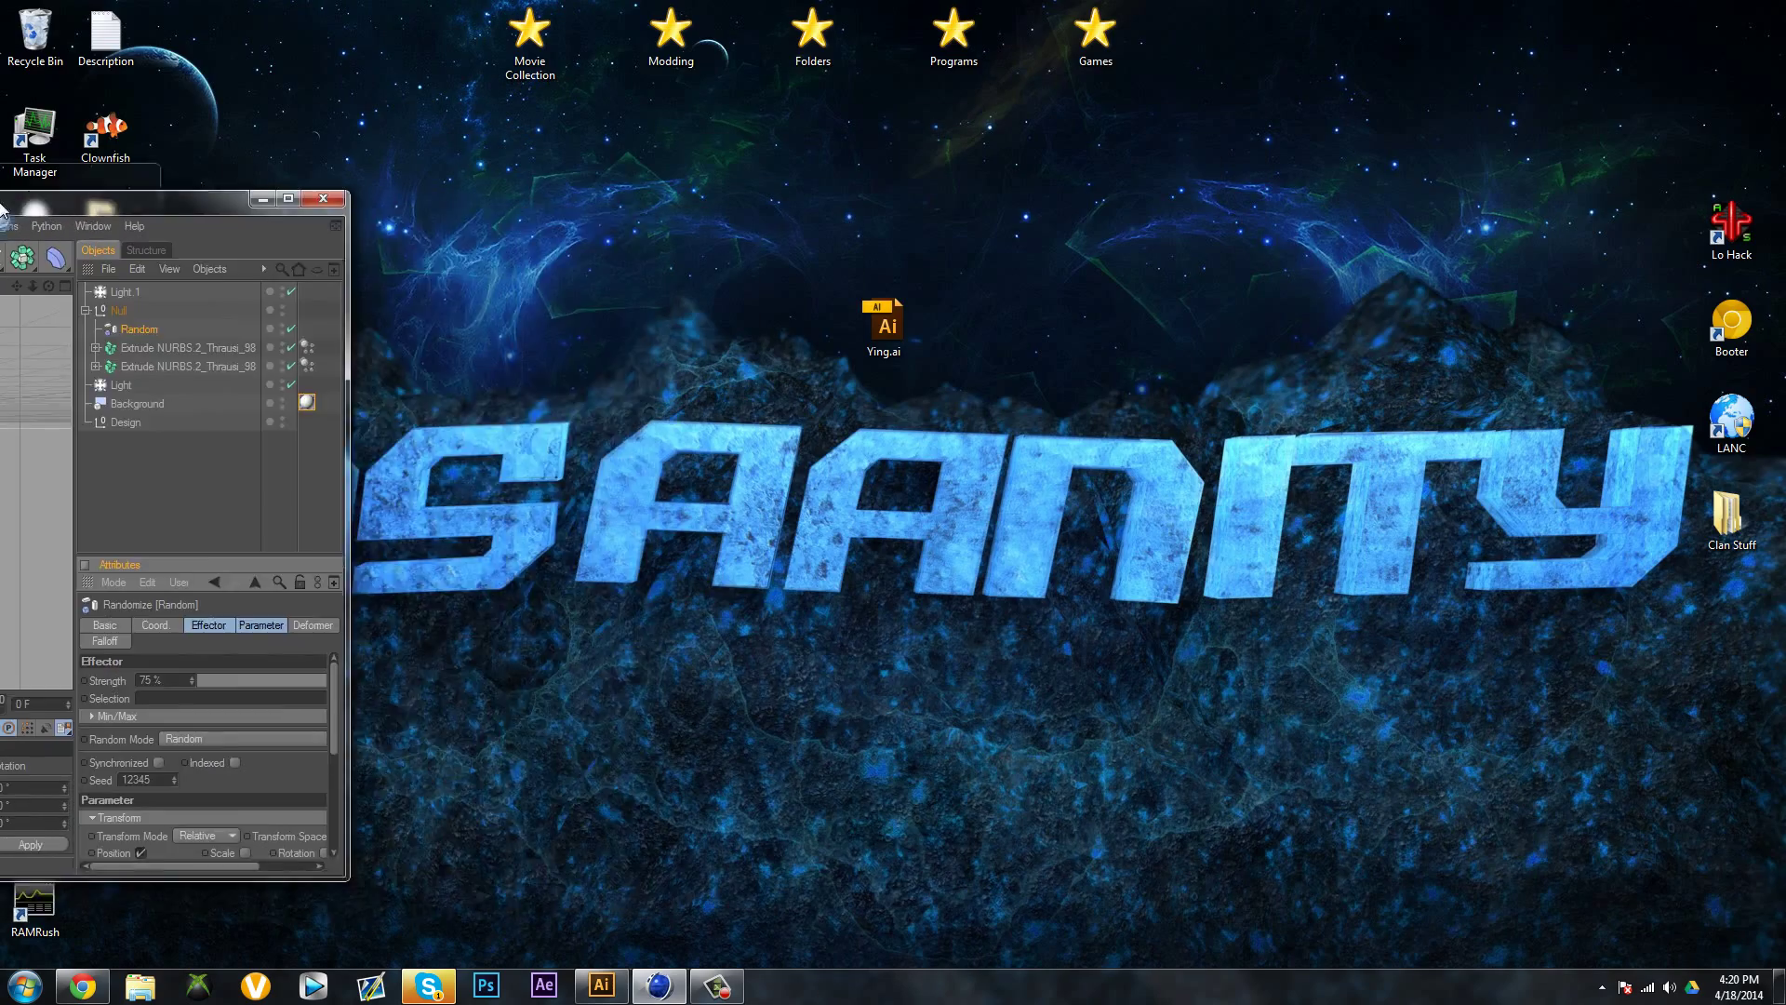
click(21, 37)
click(37, 54)
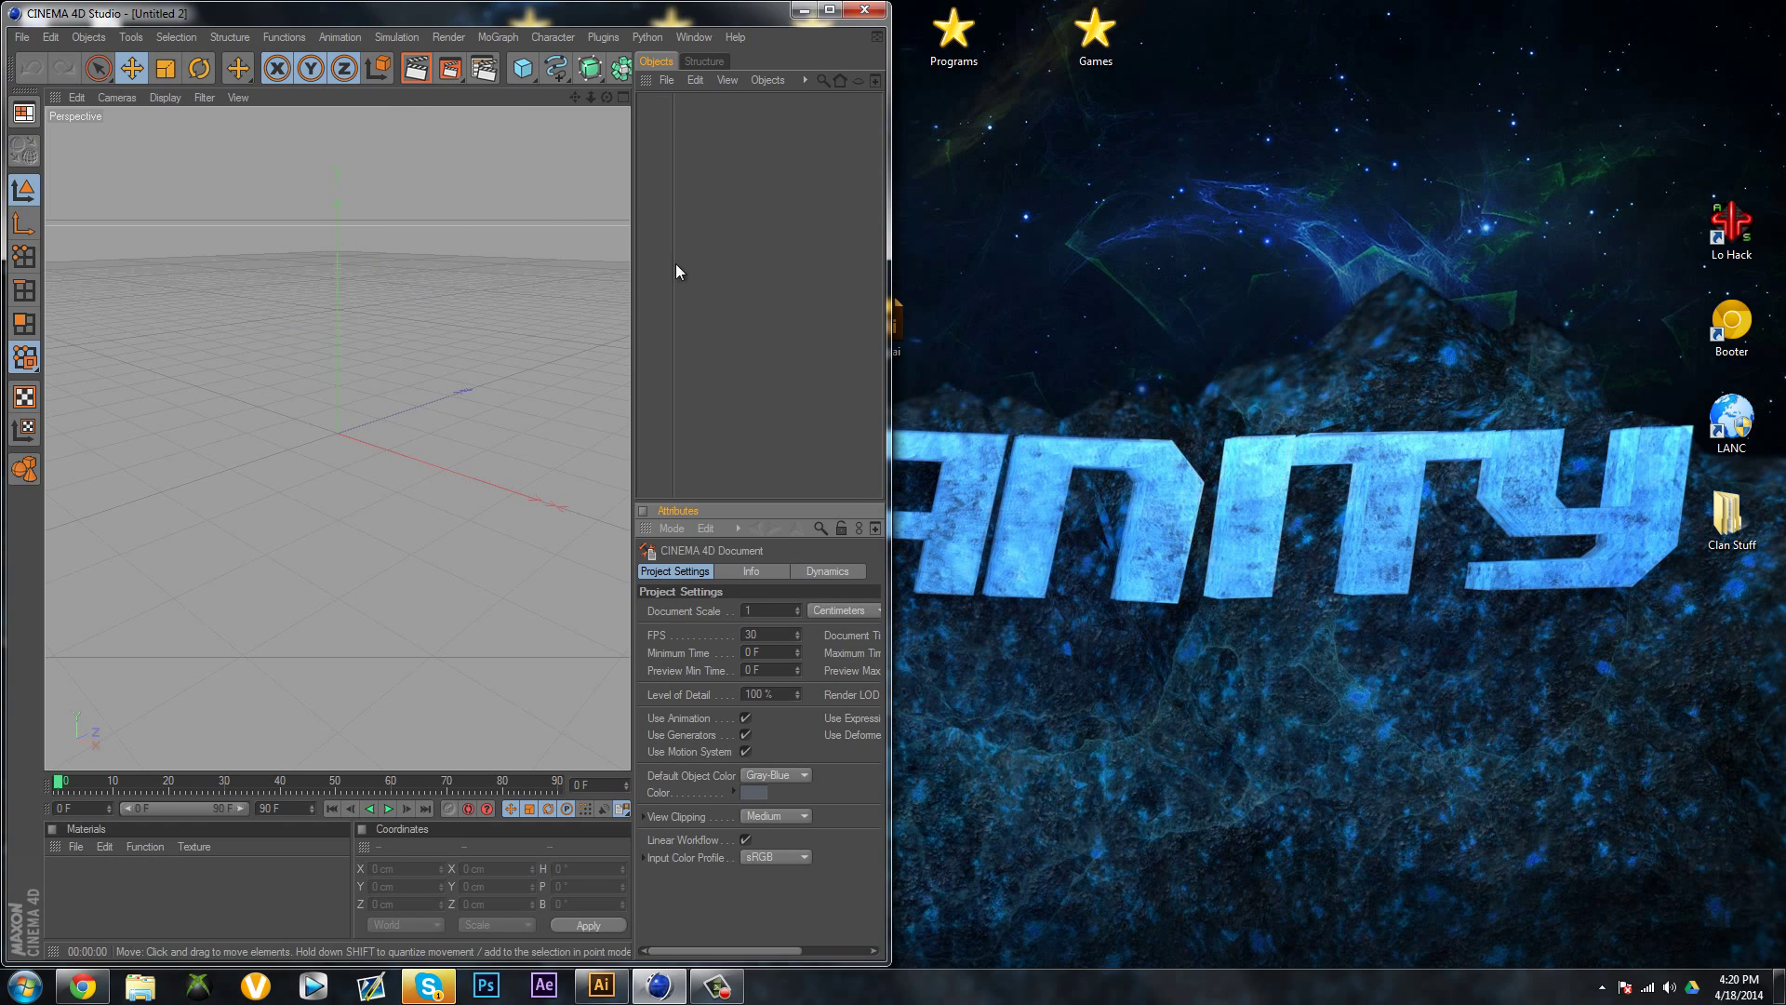
drag(898, 314, 382, 413)
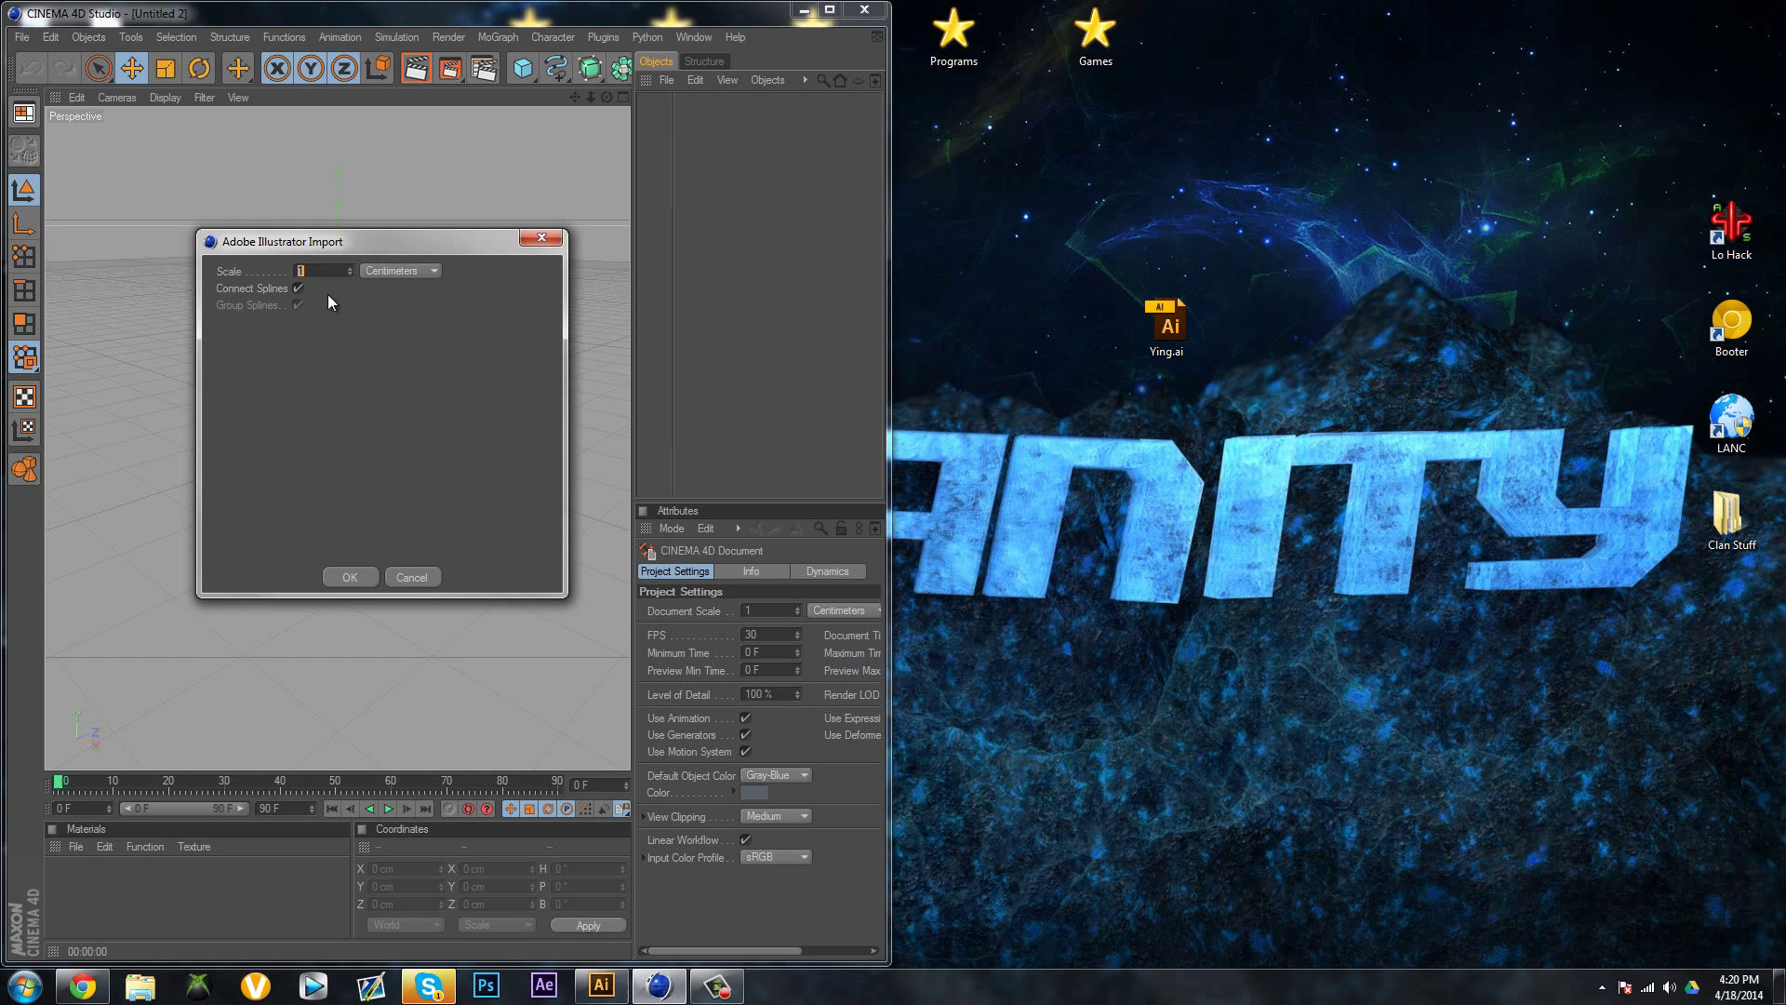
Import Ying.ai at scale 1 in Centimeters, maximize the window, and orbit to a front view
click(387, 270)
click(388, 273)
click(297, 288)
click(403, 270)
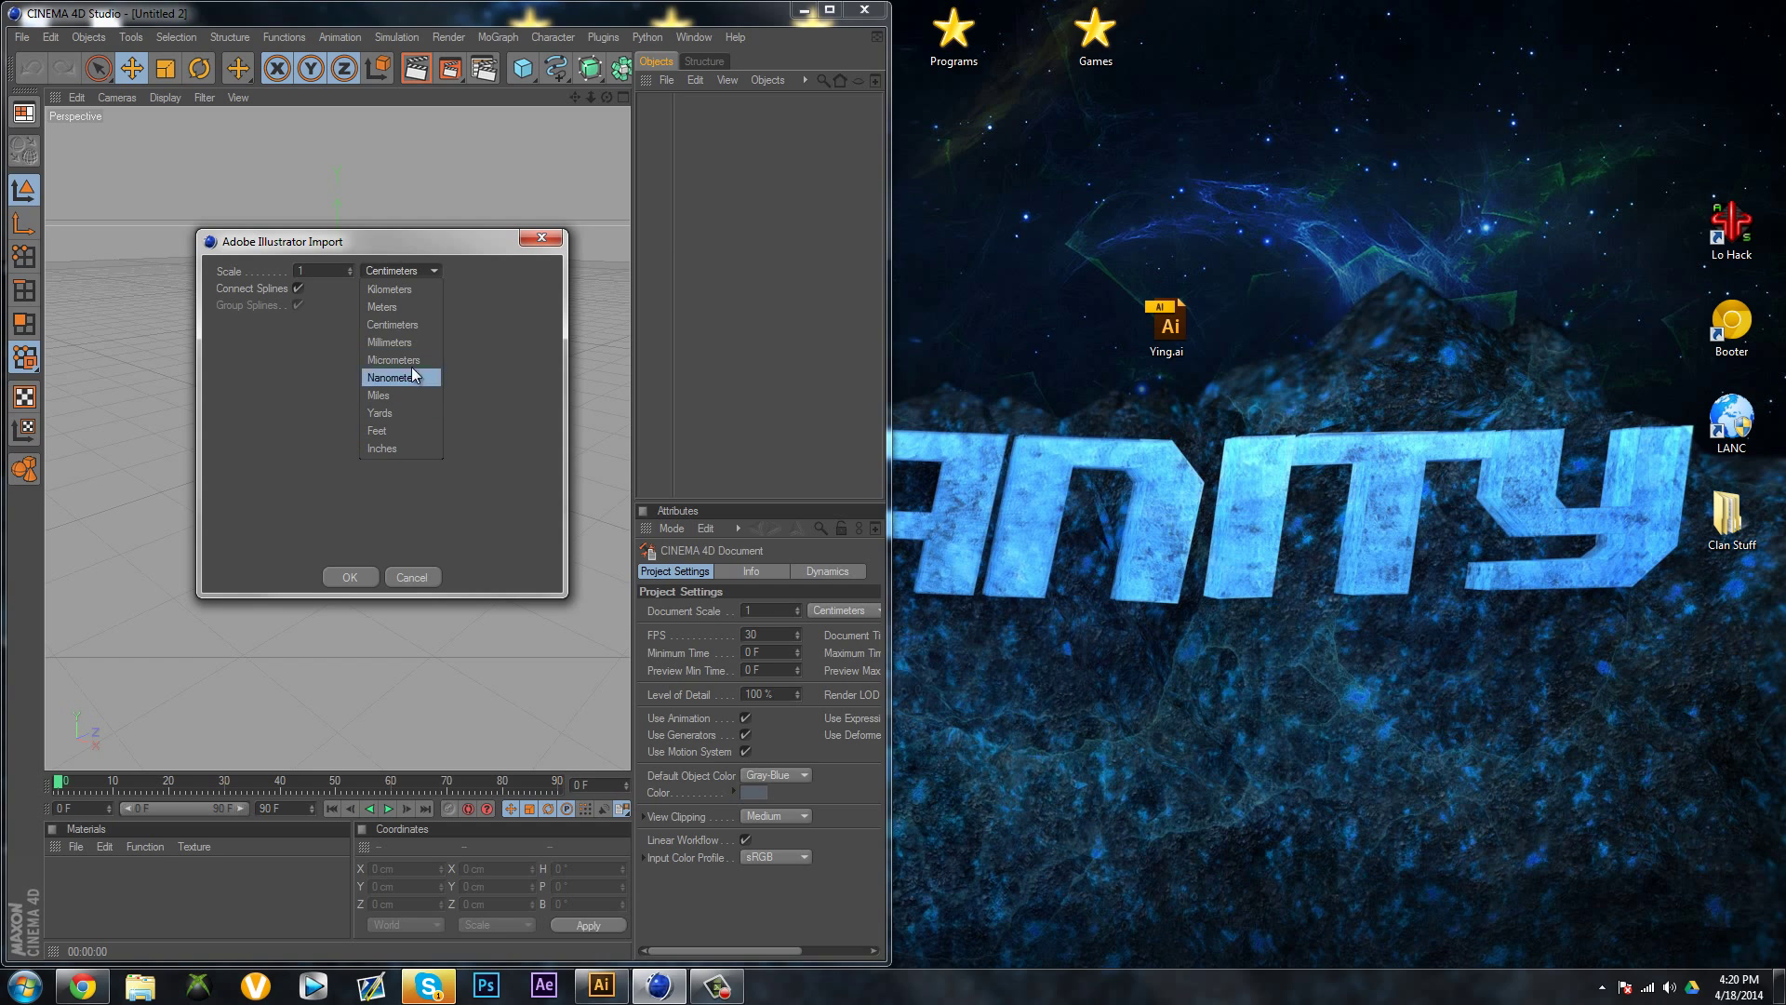
click(405, 272)
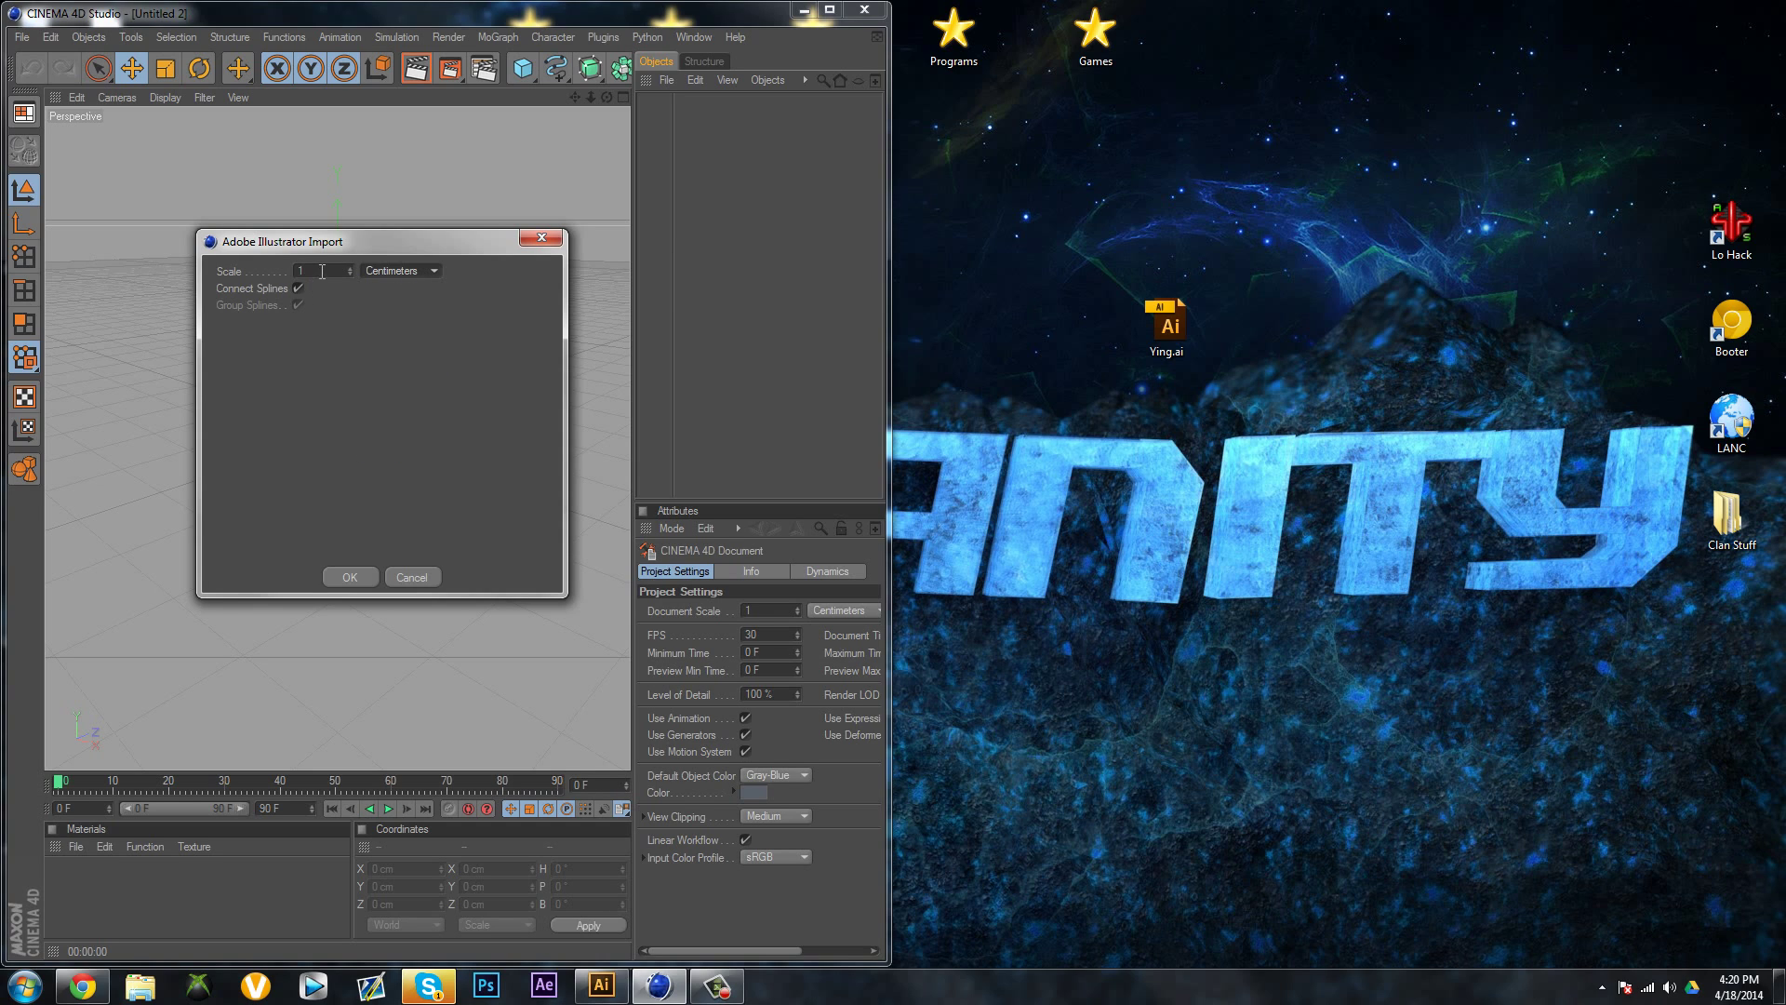
click(322, 270)
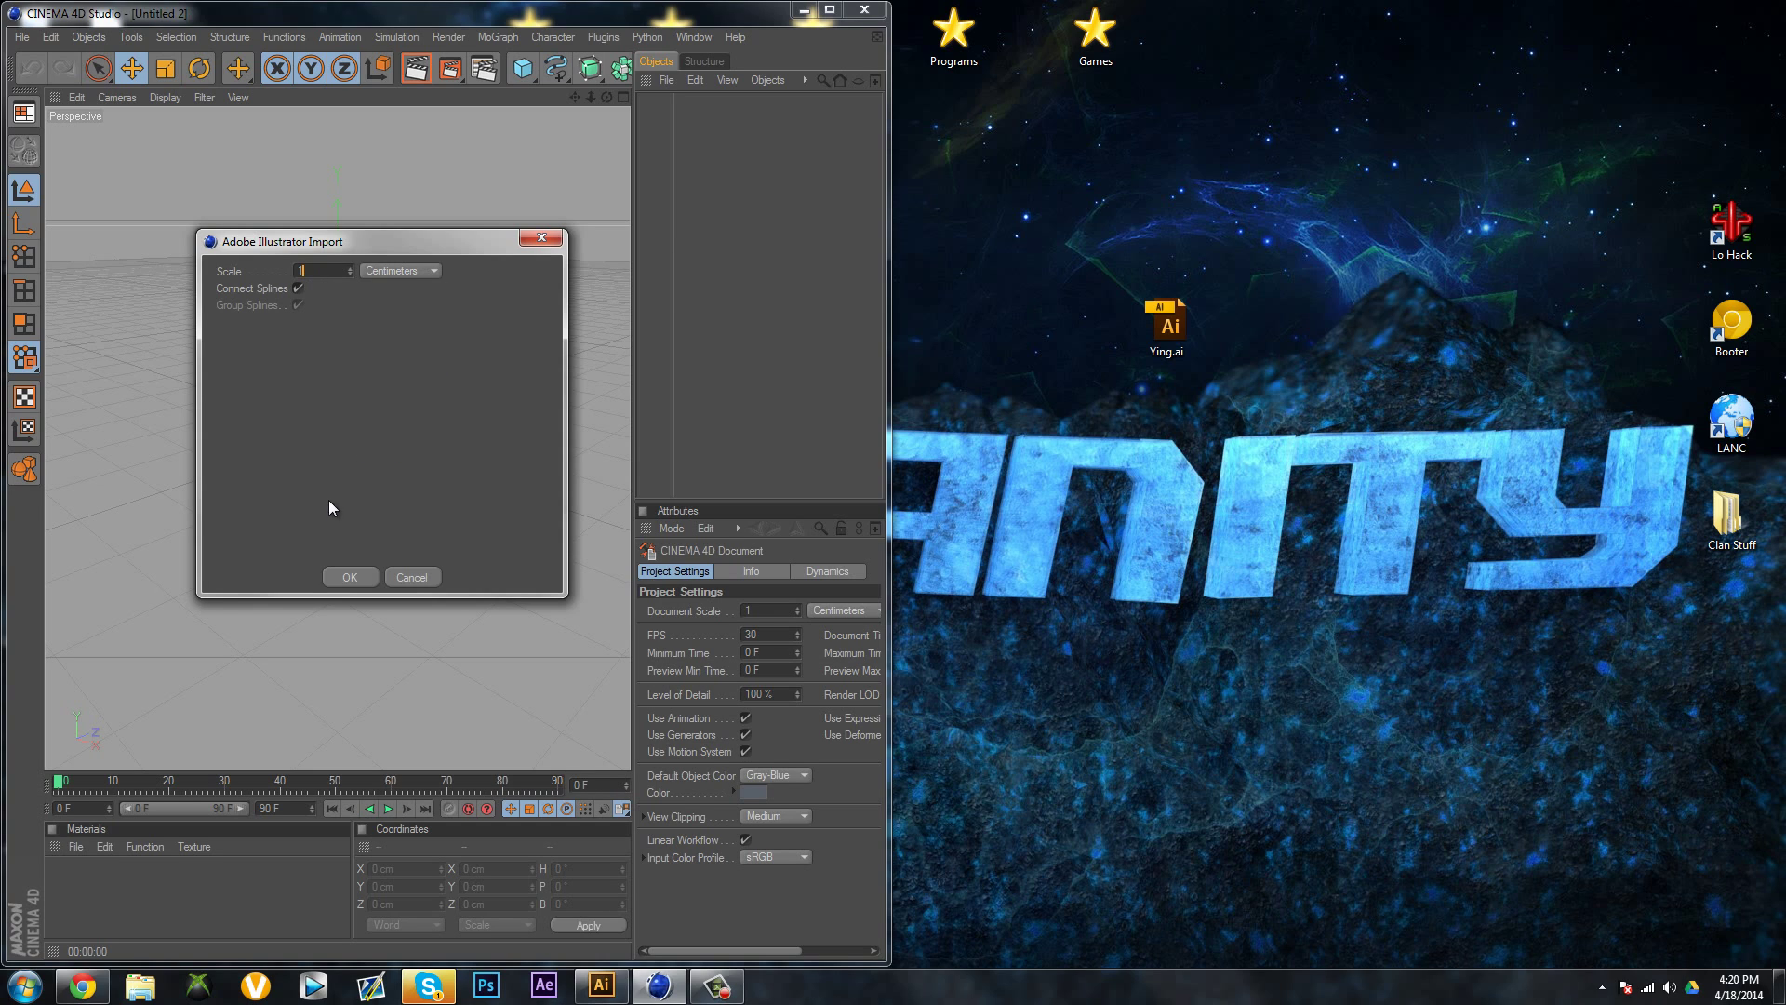
click(361, 577)
click(830, 10)
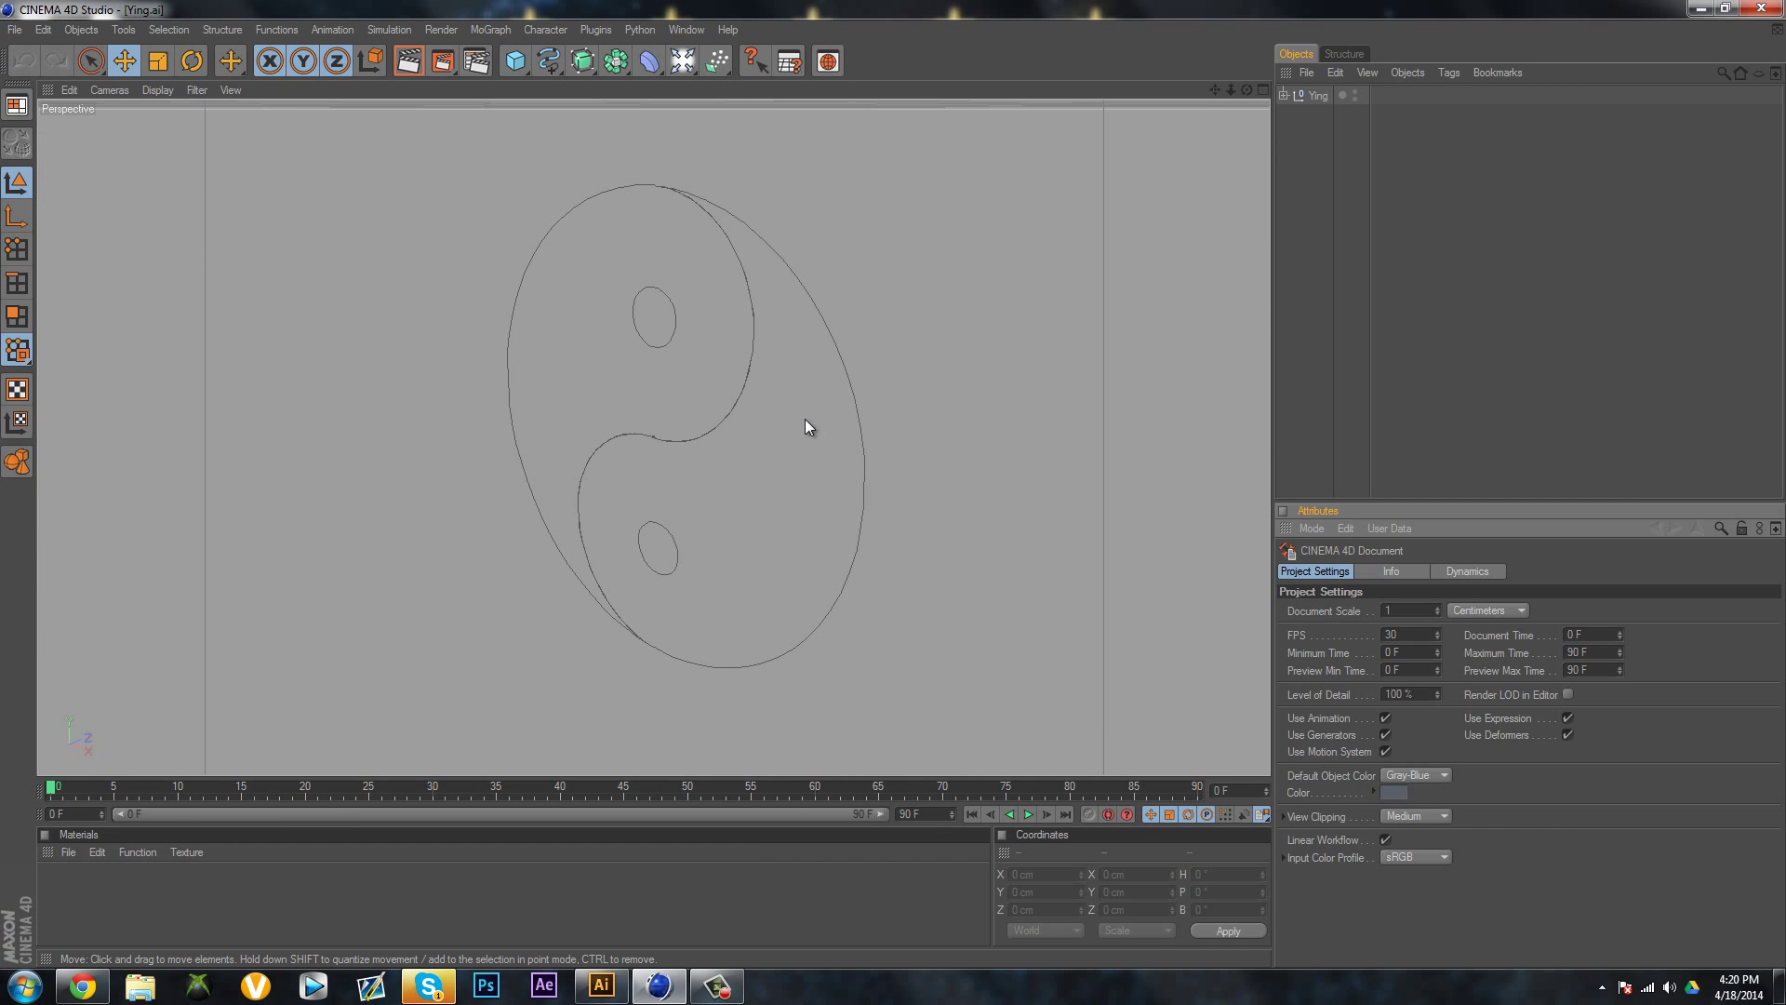
alt+drag(805, 418, 893, 483)
Move the Ying object left and down to X 254.222 cm, Y -506.311 cm
click(123, 60)
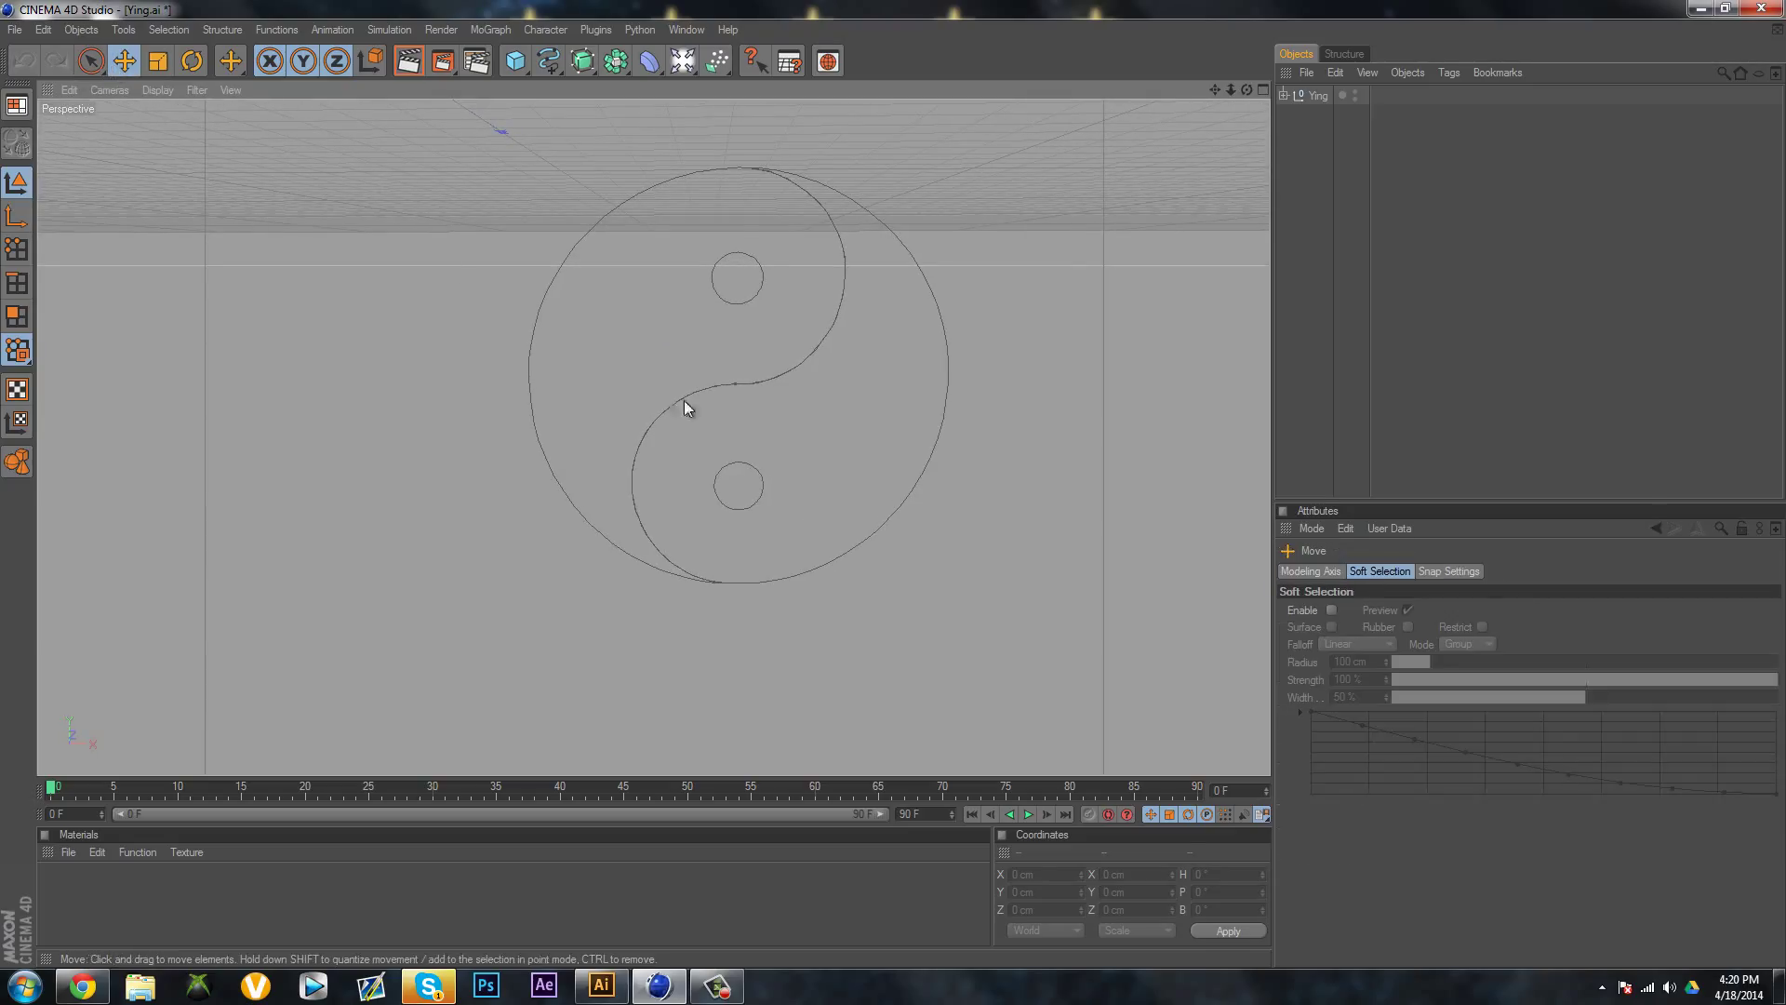
click(1317, 96)
drag(834, 390, 749, 391)
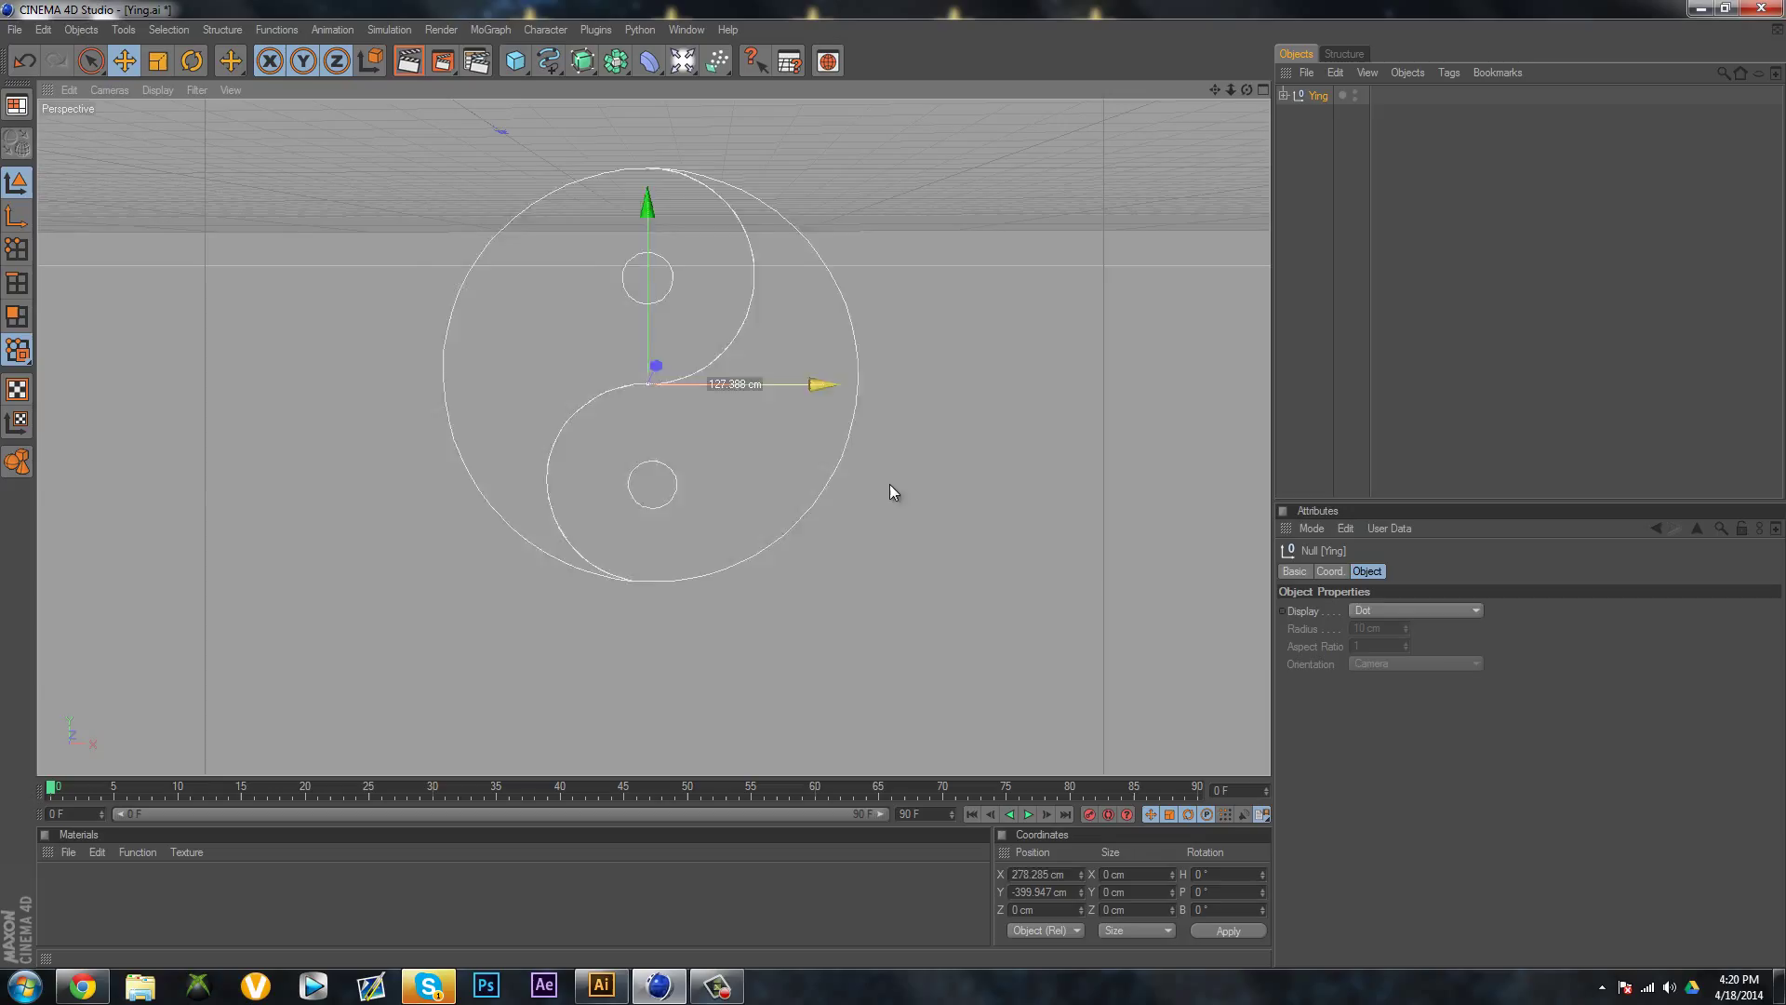
drag(889, 484, 893, 483)
drag(629, 219, 893, 484)
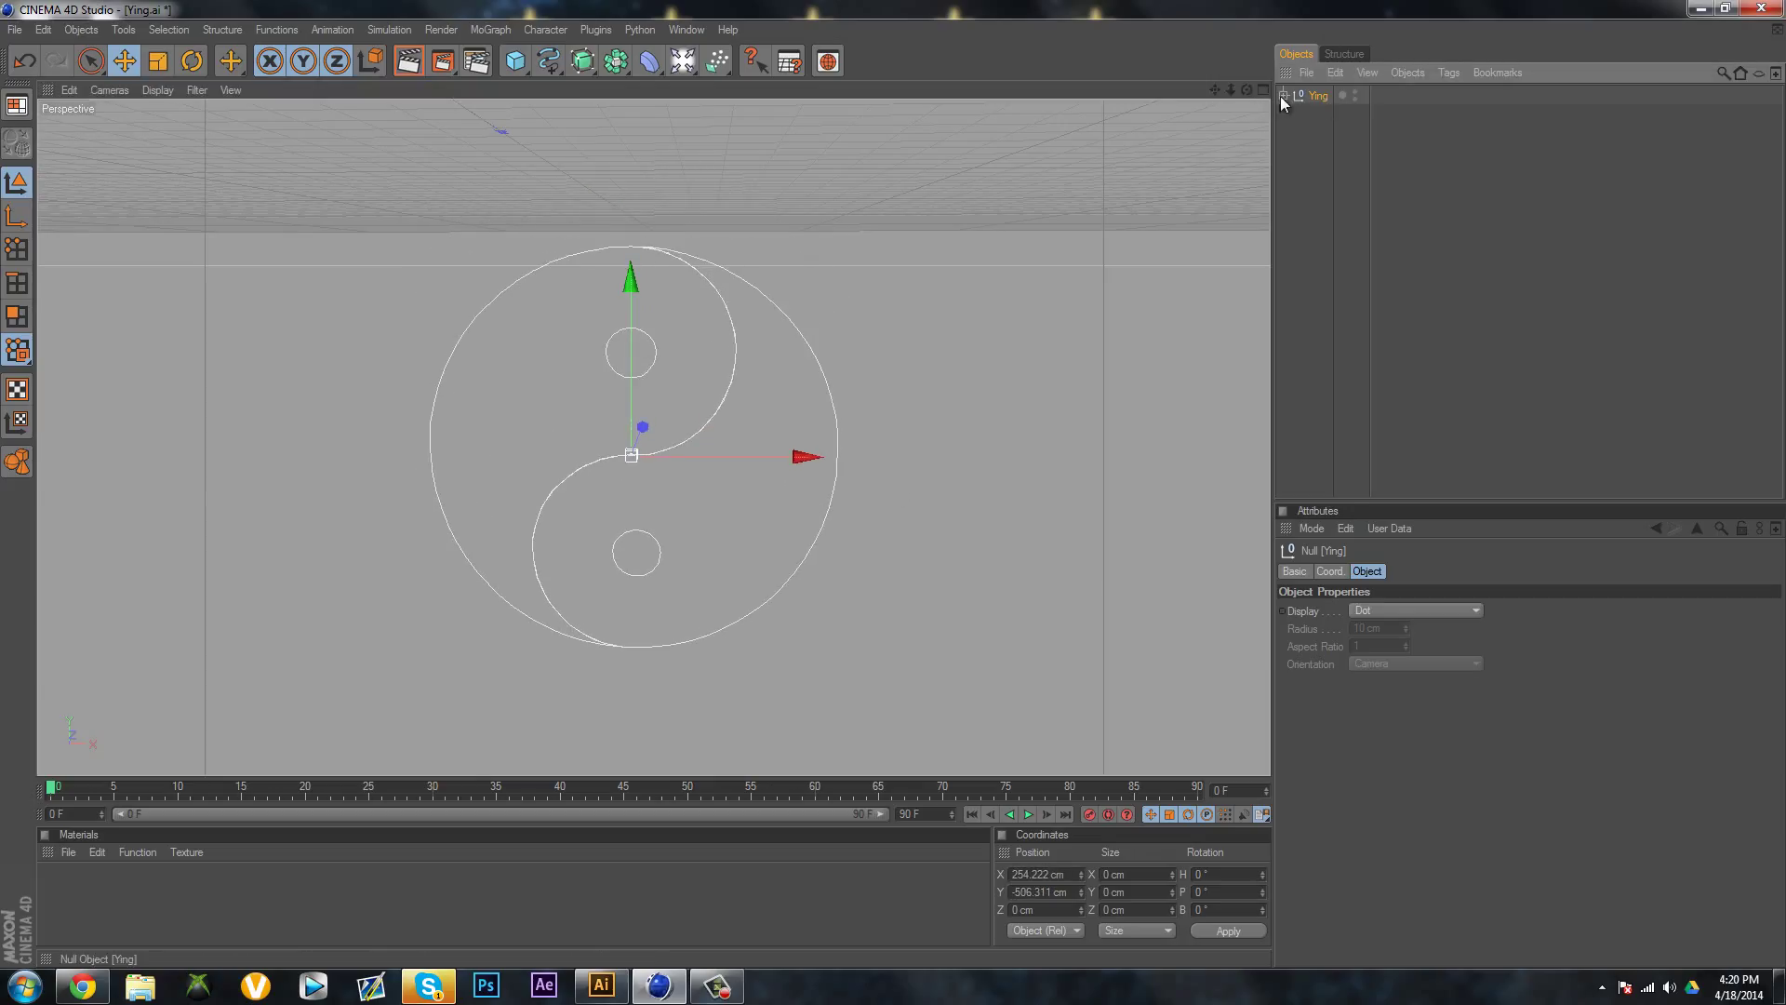
Expand Ying to inspect Path 2, Path 4 and Path 8, then collapse it
click(1282, 96)
click(1328, 115)
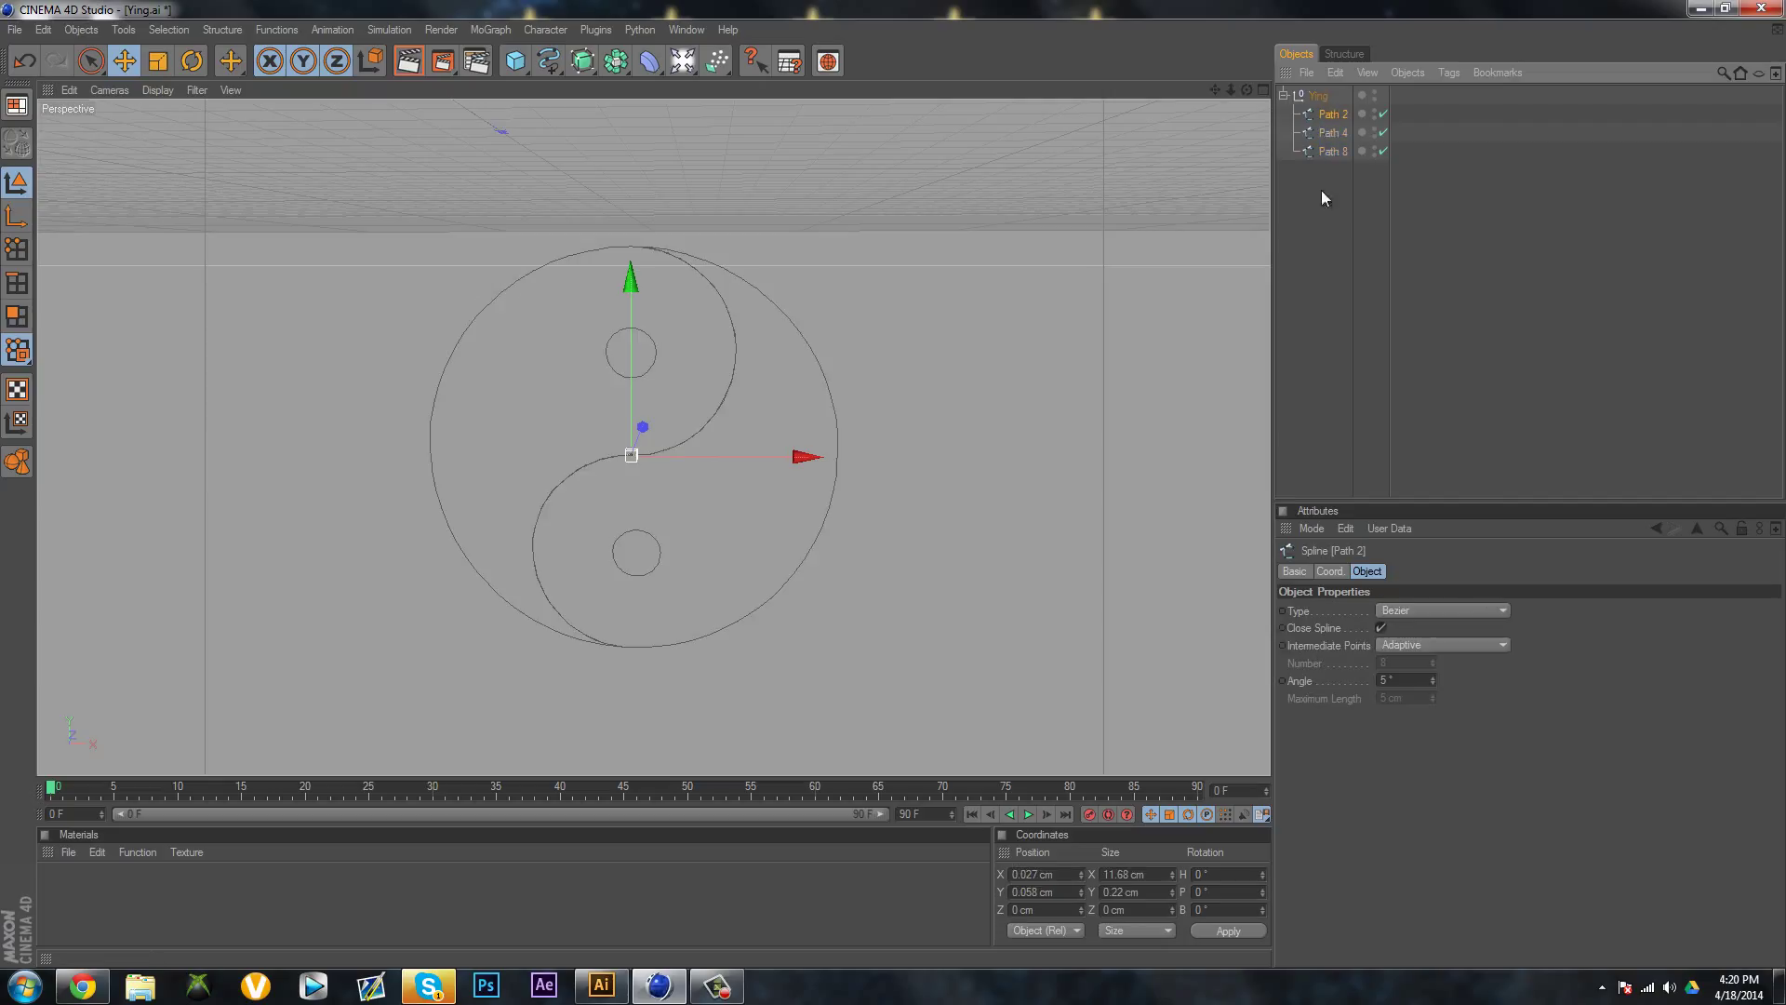
click(1333, 132)
click(1332, 114)
click(1328, 164)
click(1318, 96)
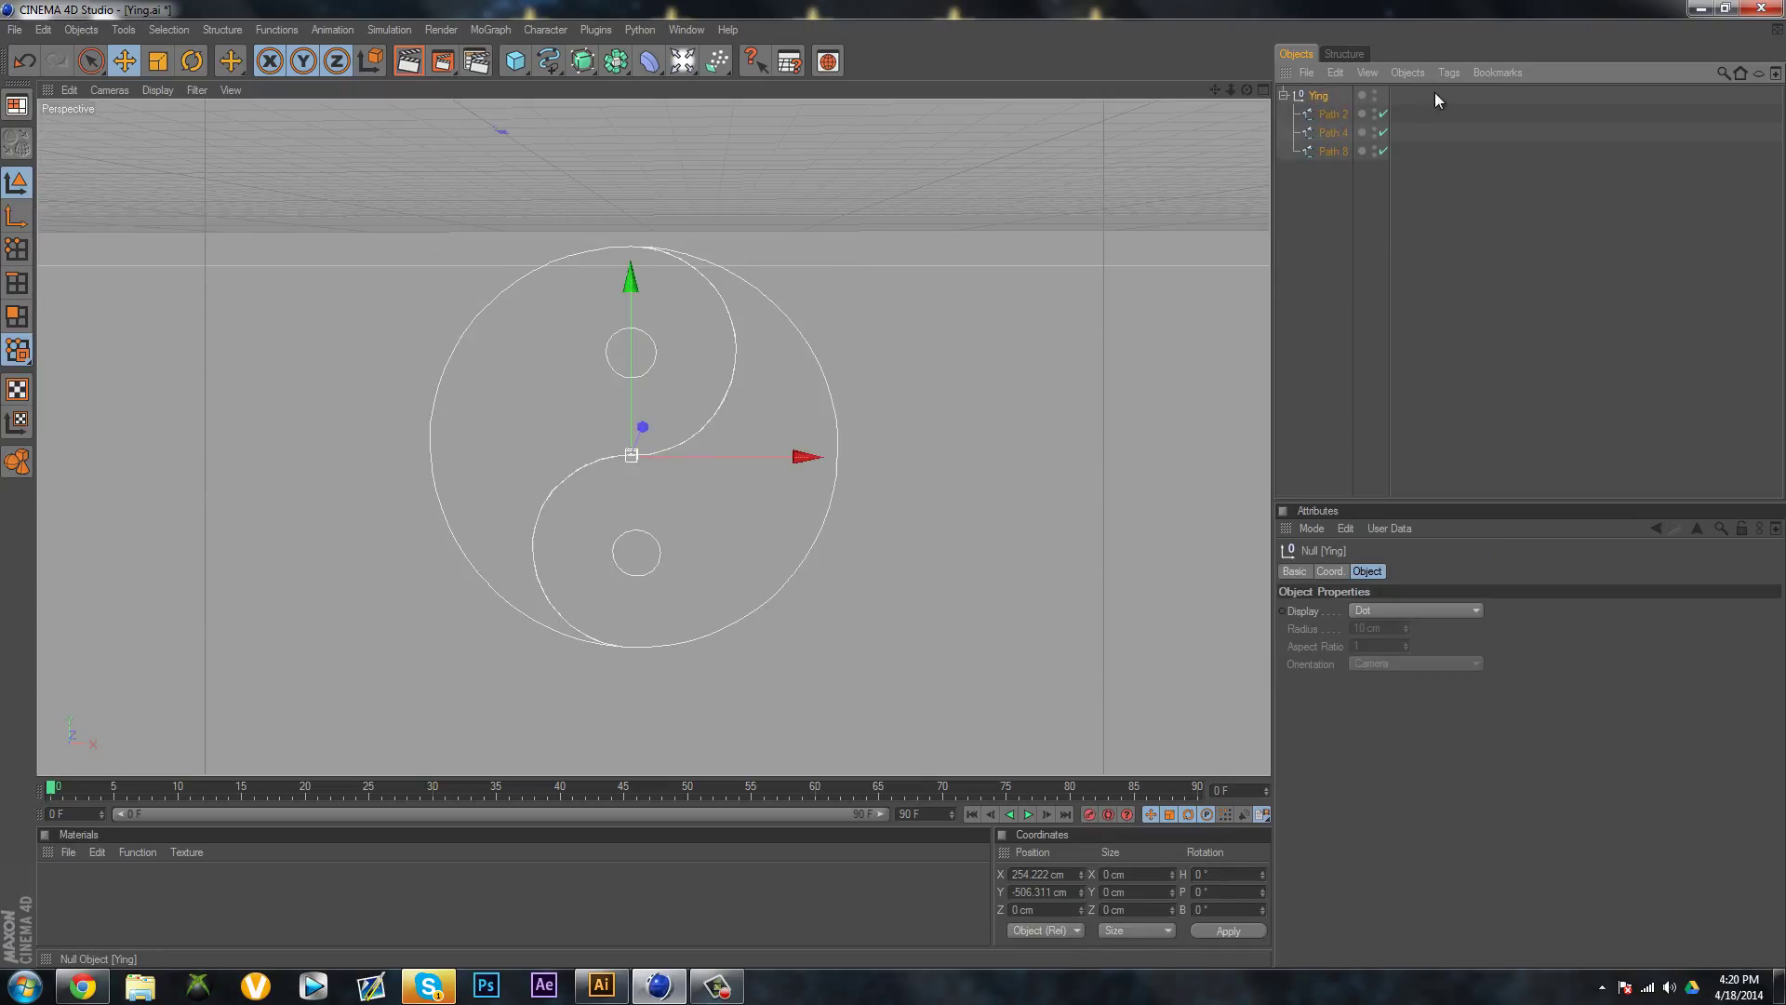
click(1332, 113)
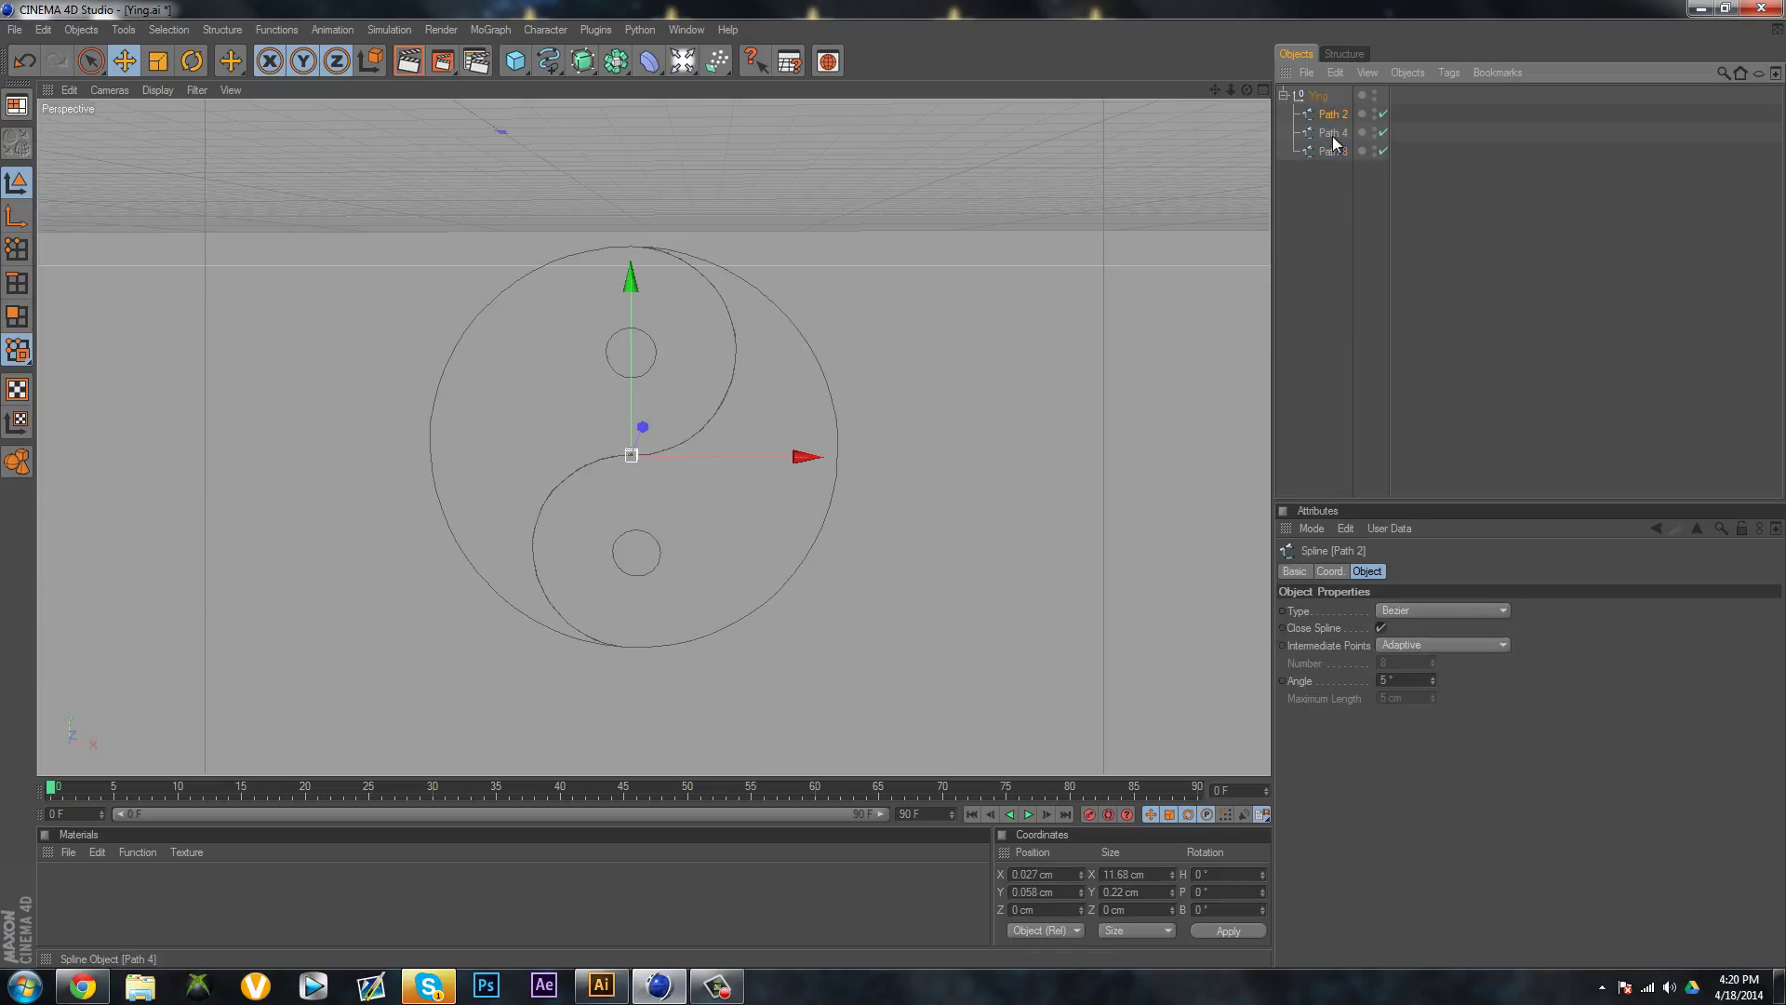
click(1333, 150)
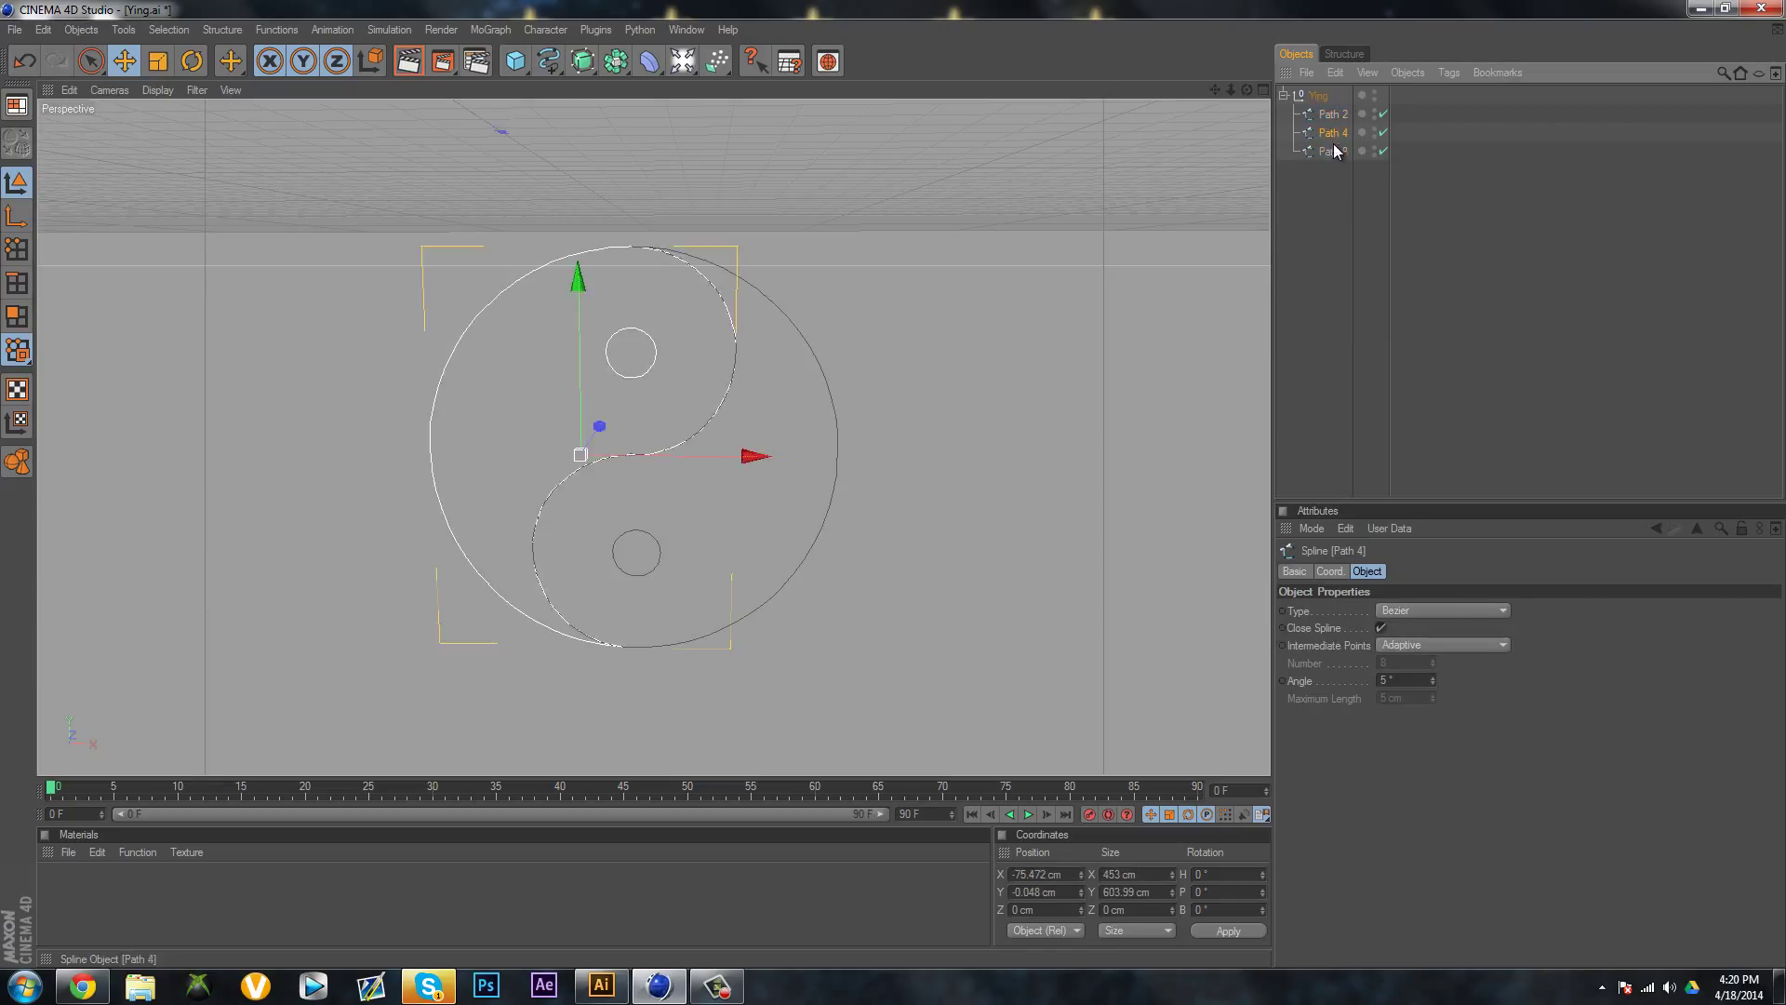
click(1318, 96)
click(1282, 95)
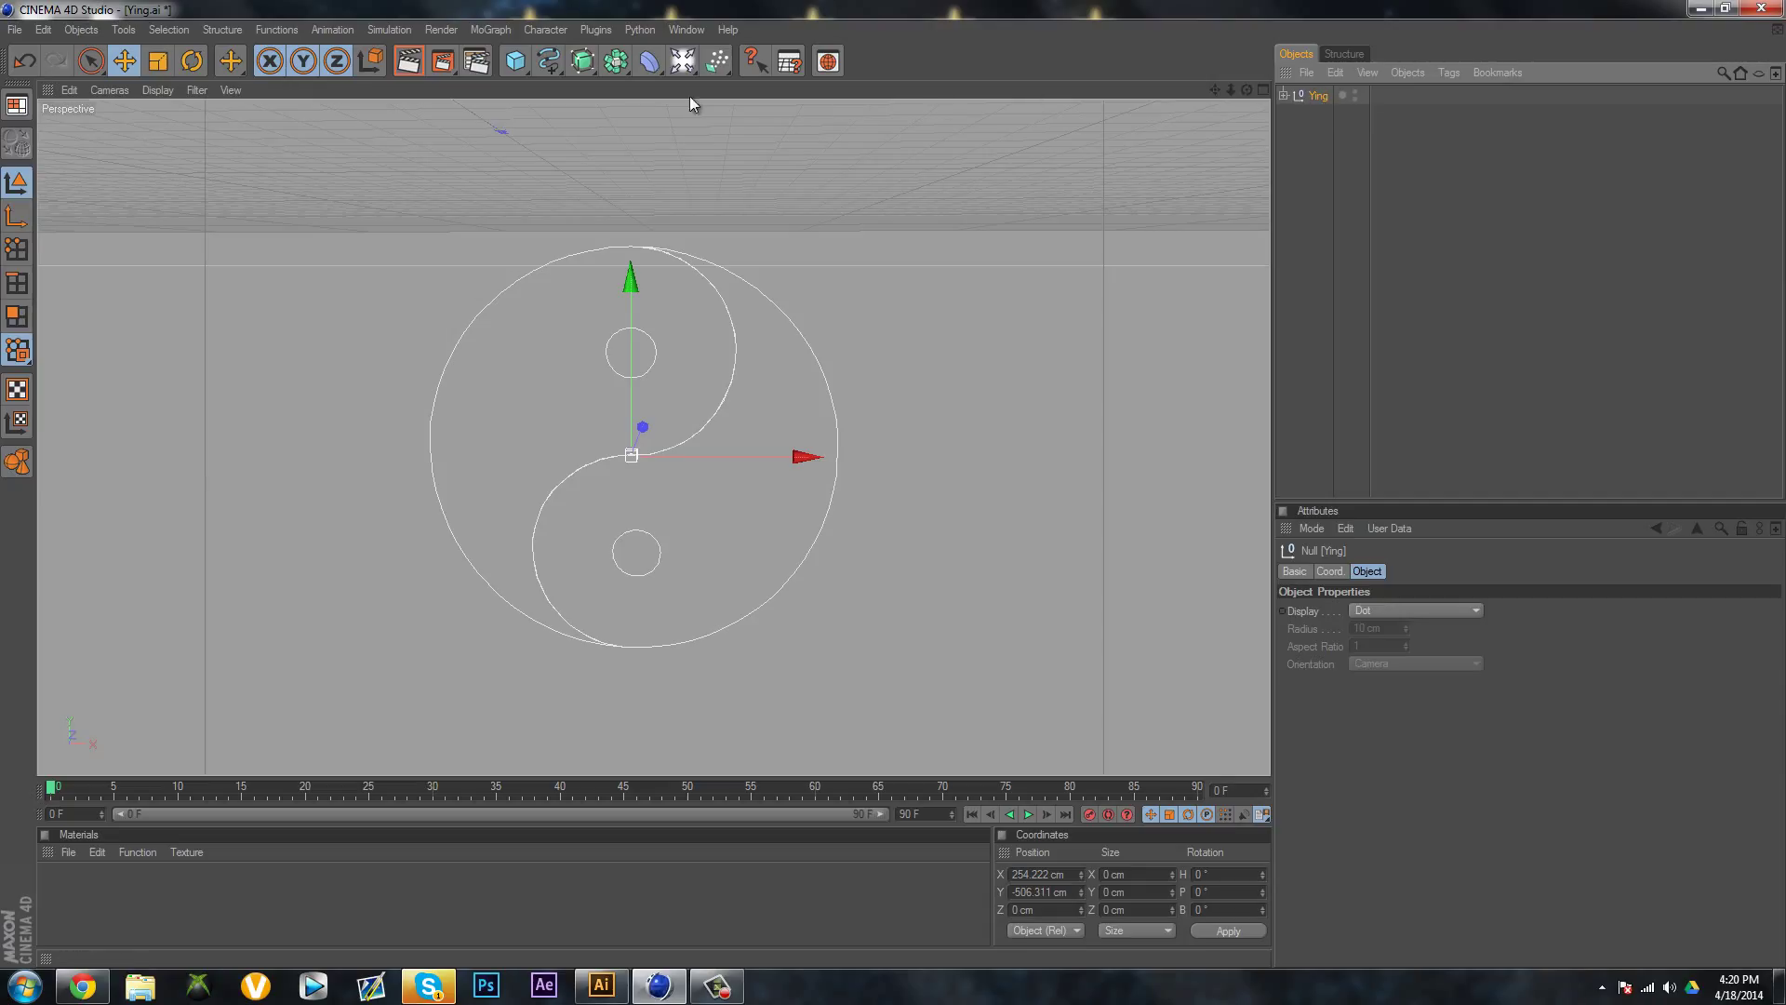
Add an Extrude NURBS object from the NURBS generators flyout
click(616, 63)
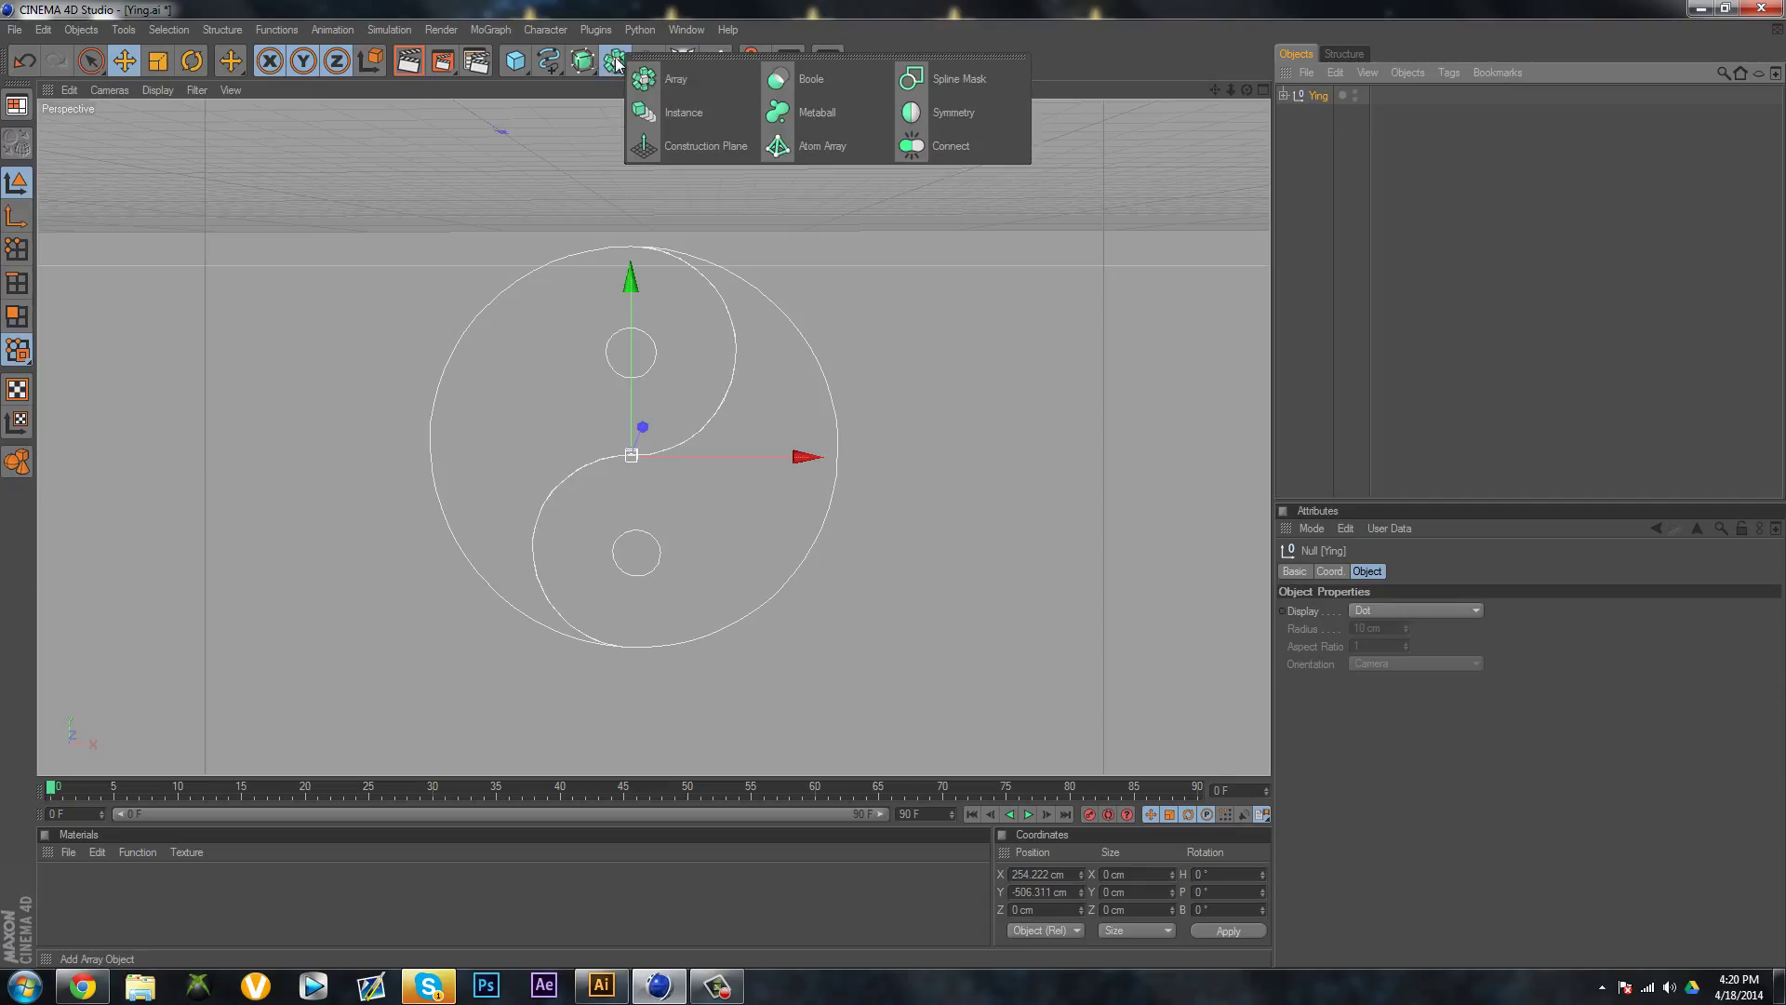
click(580, 62)
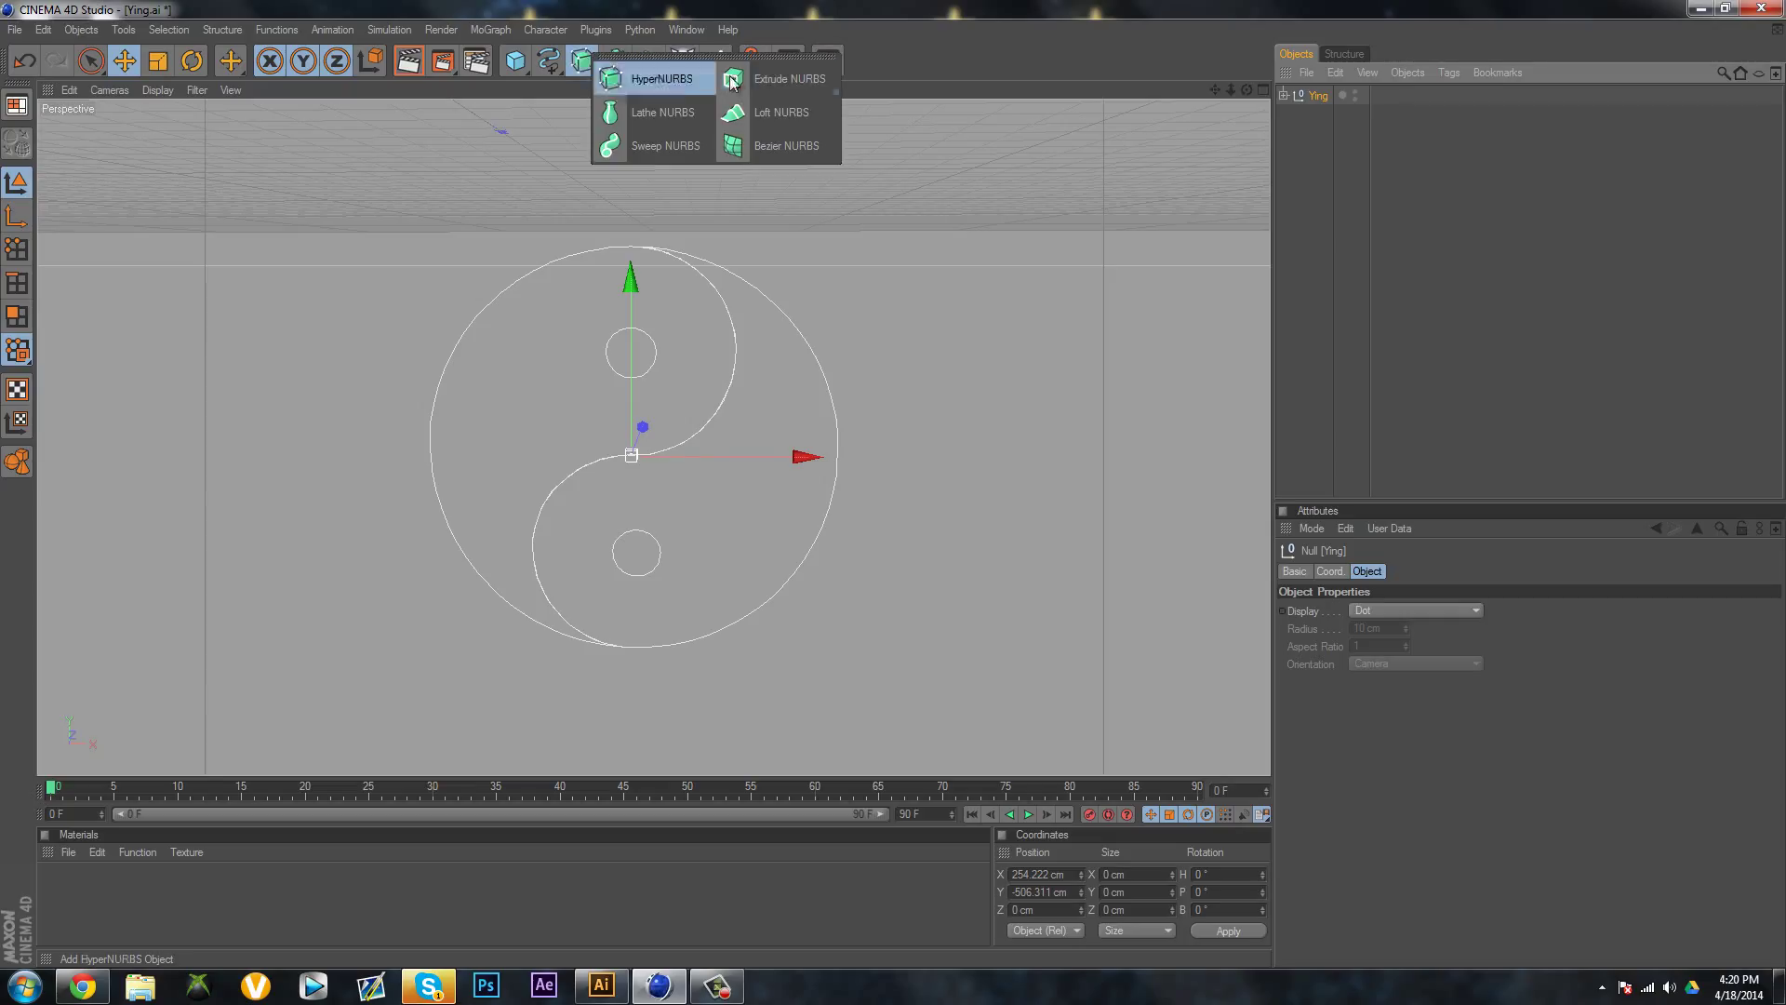
click(786, 79)
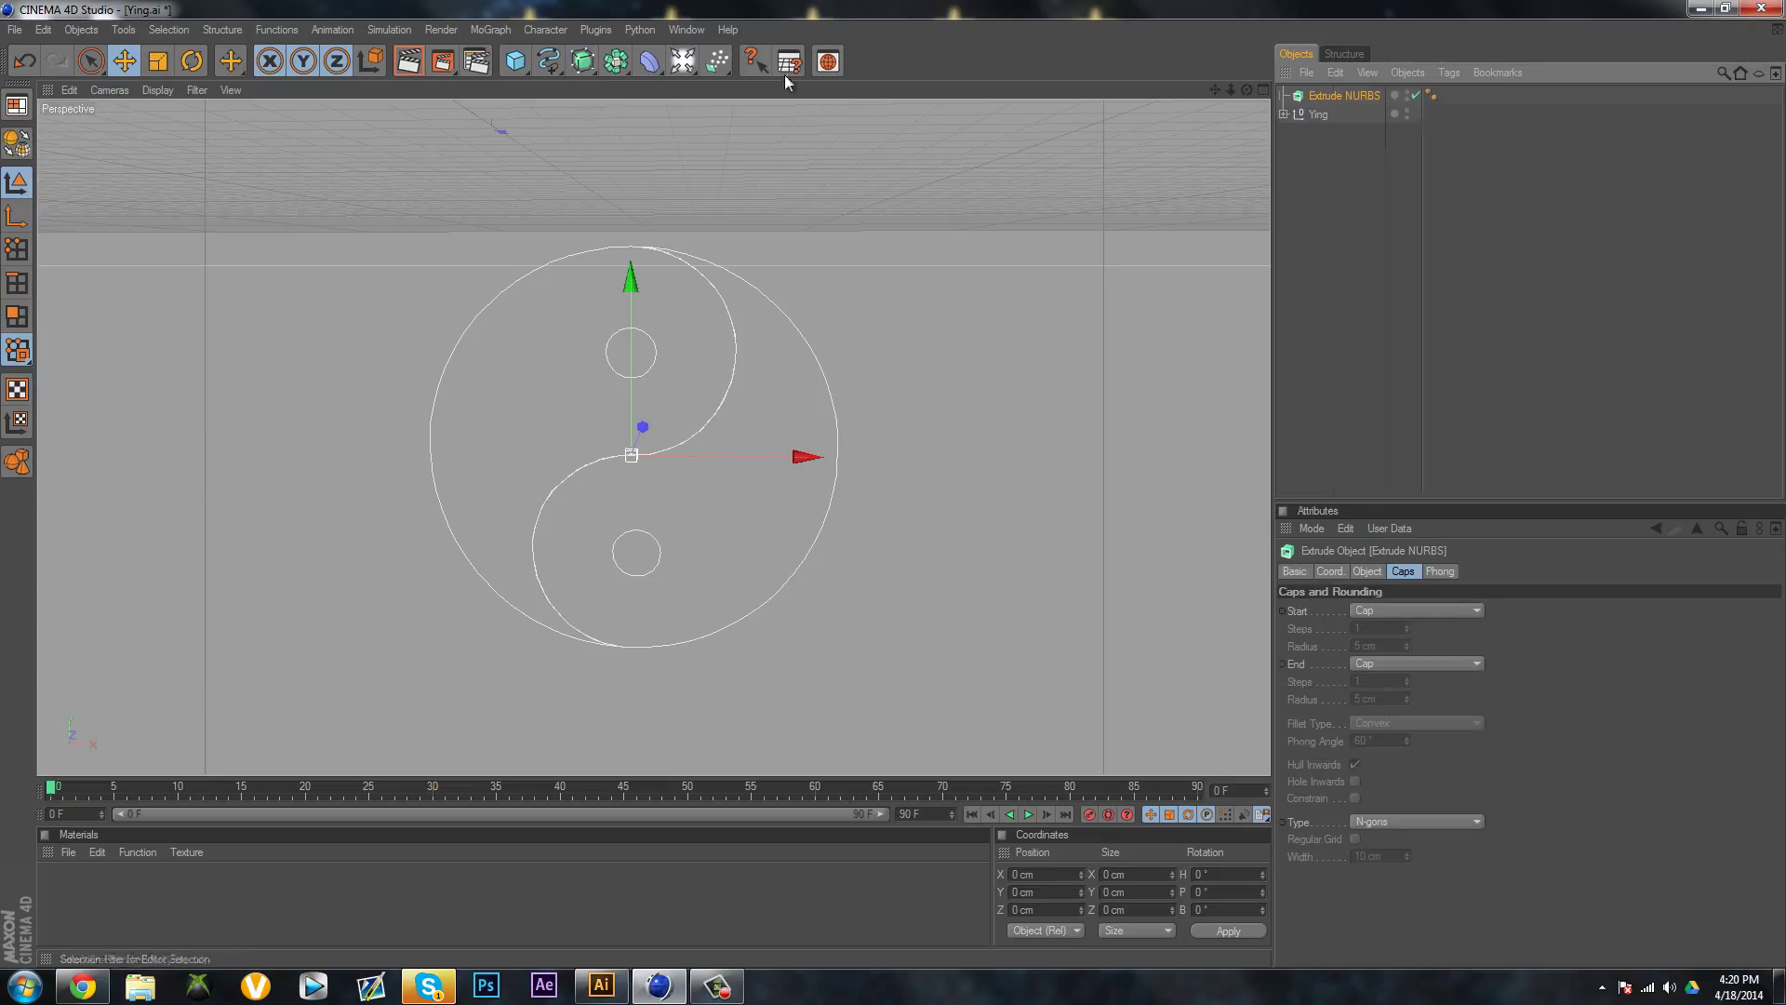
Rename the Ying outline object to Null in the Object Manager
click(1318, 114)
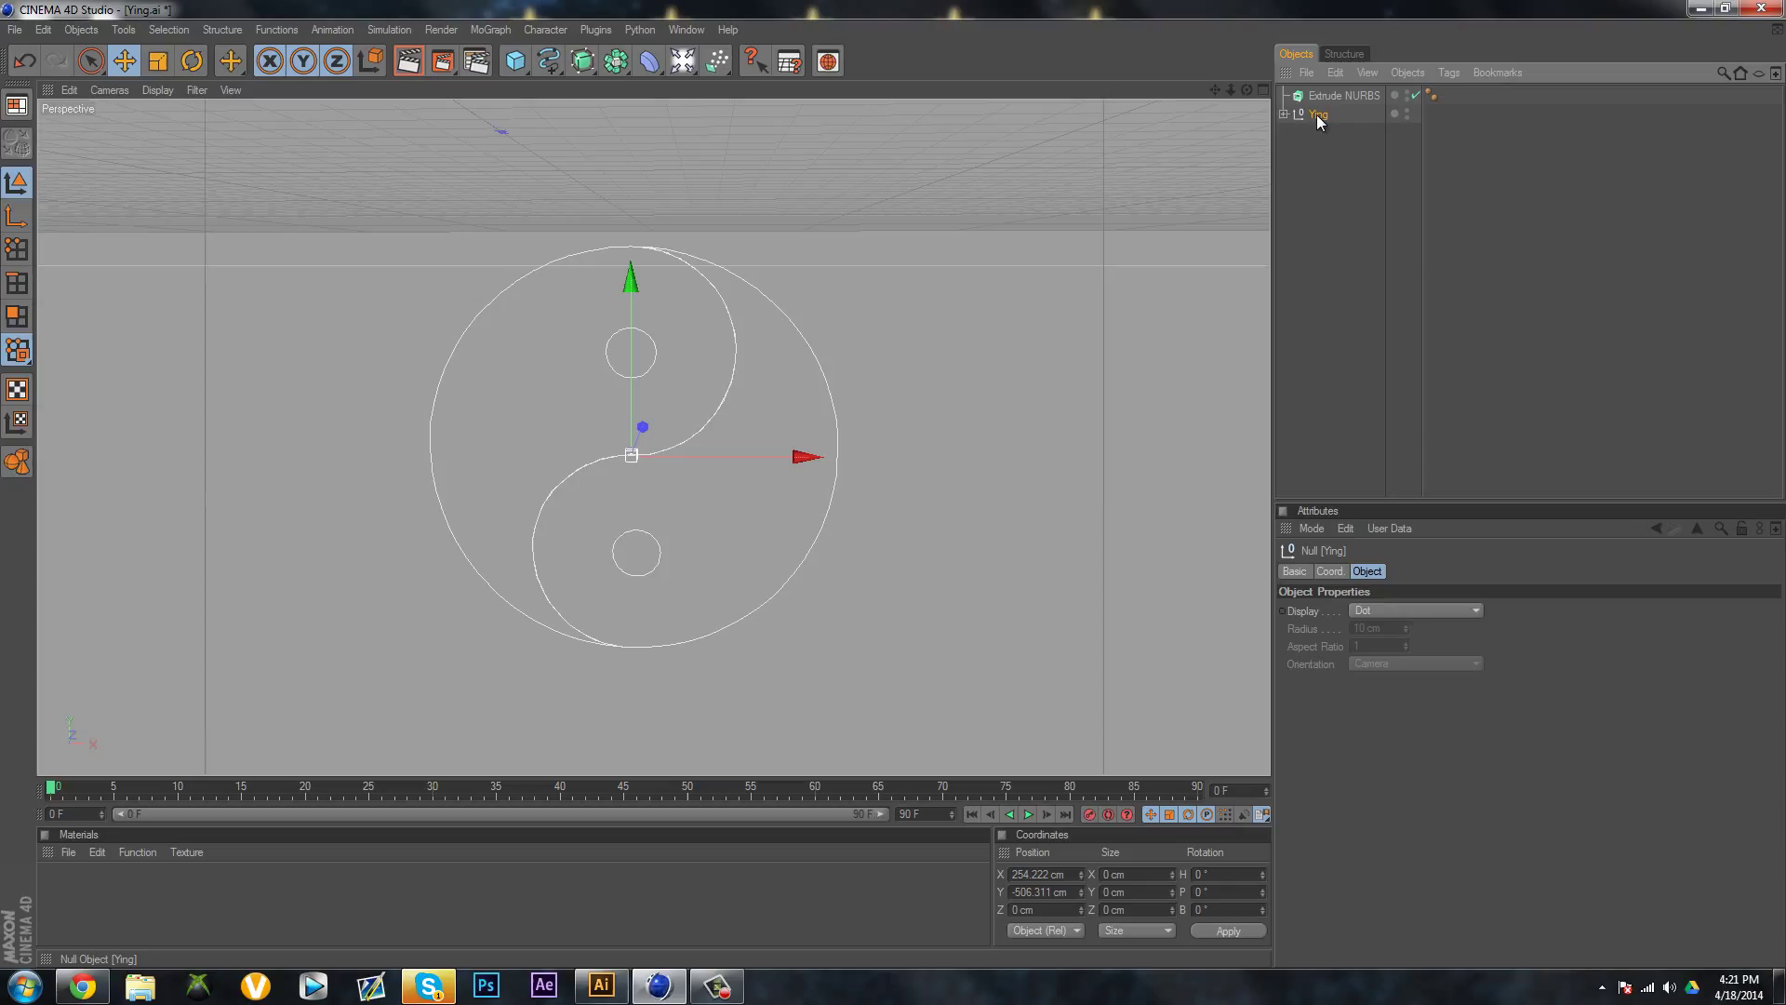
double_click(1314, 114)
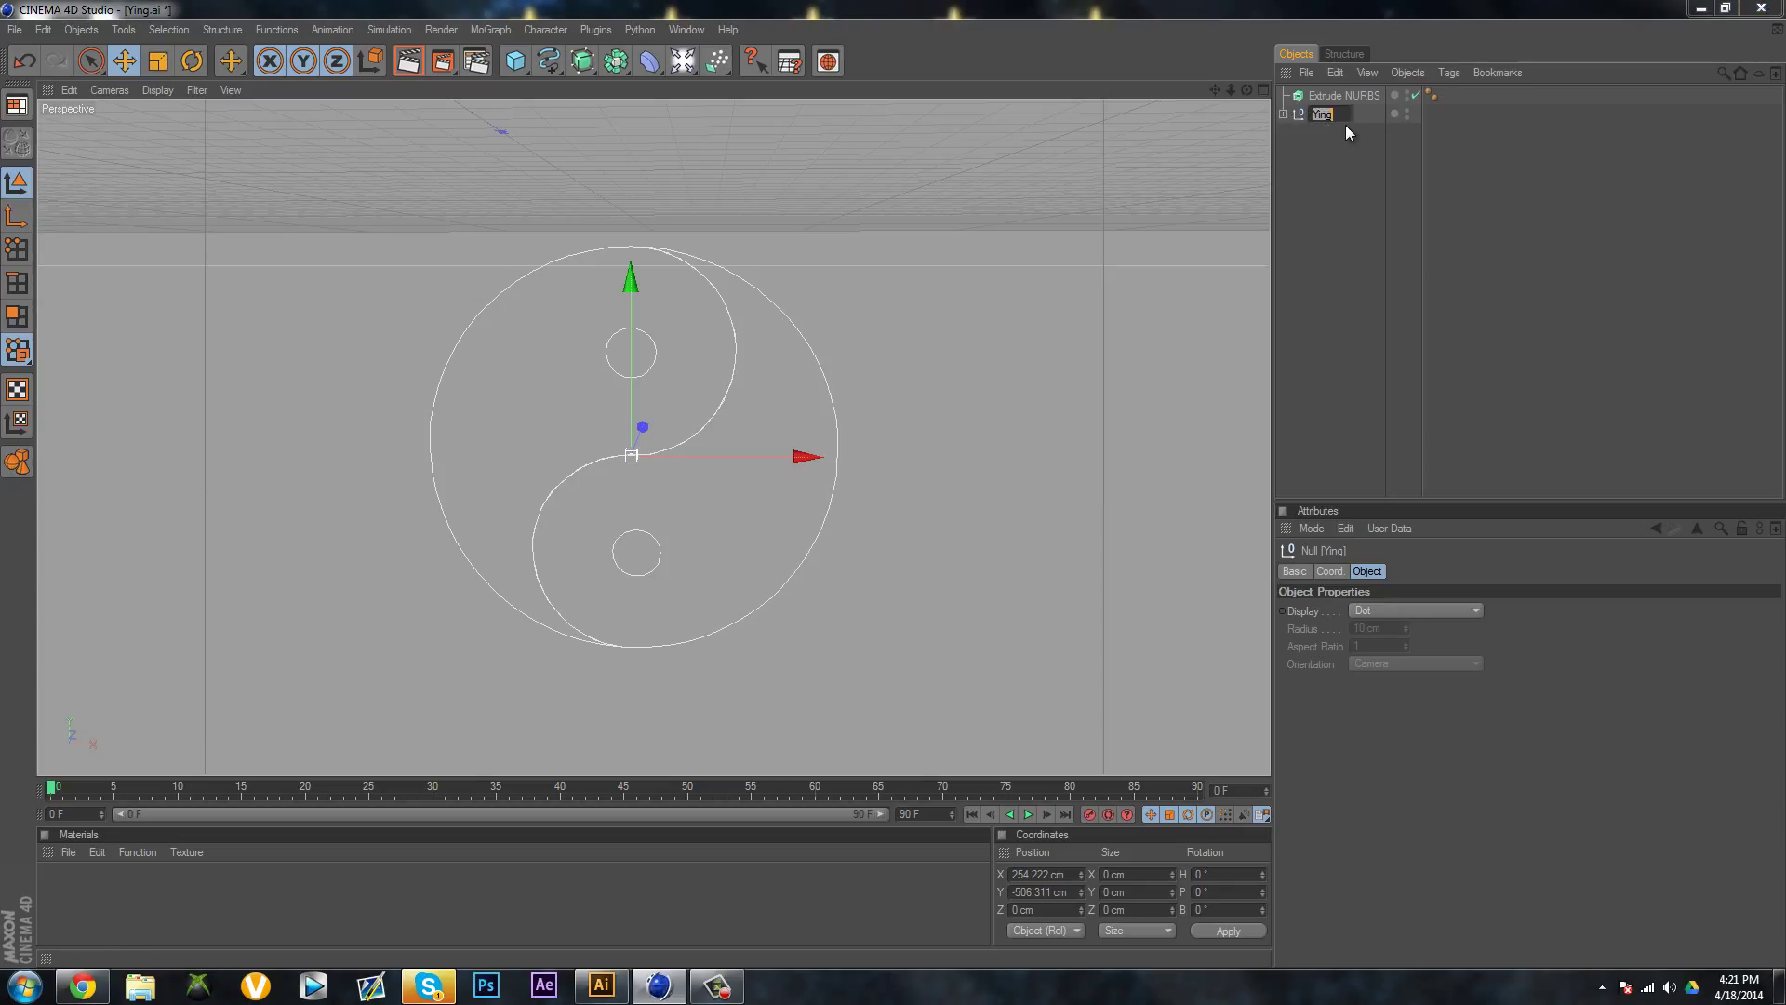
text(Null)
key(Return)
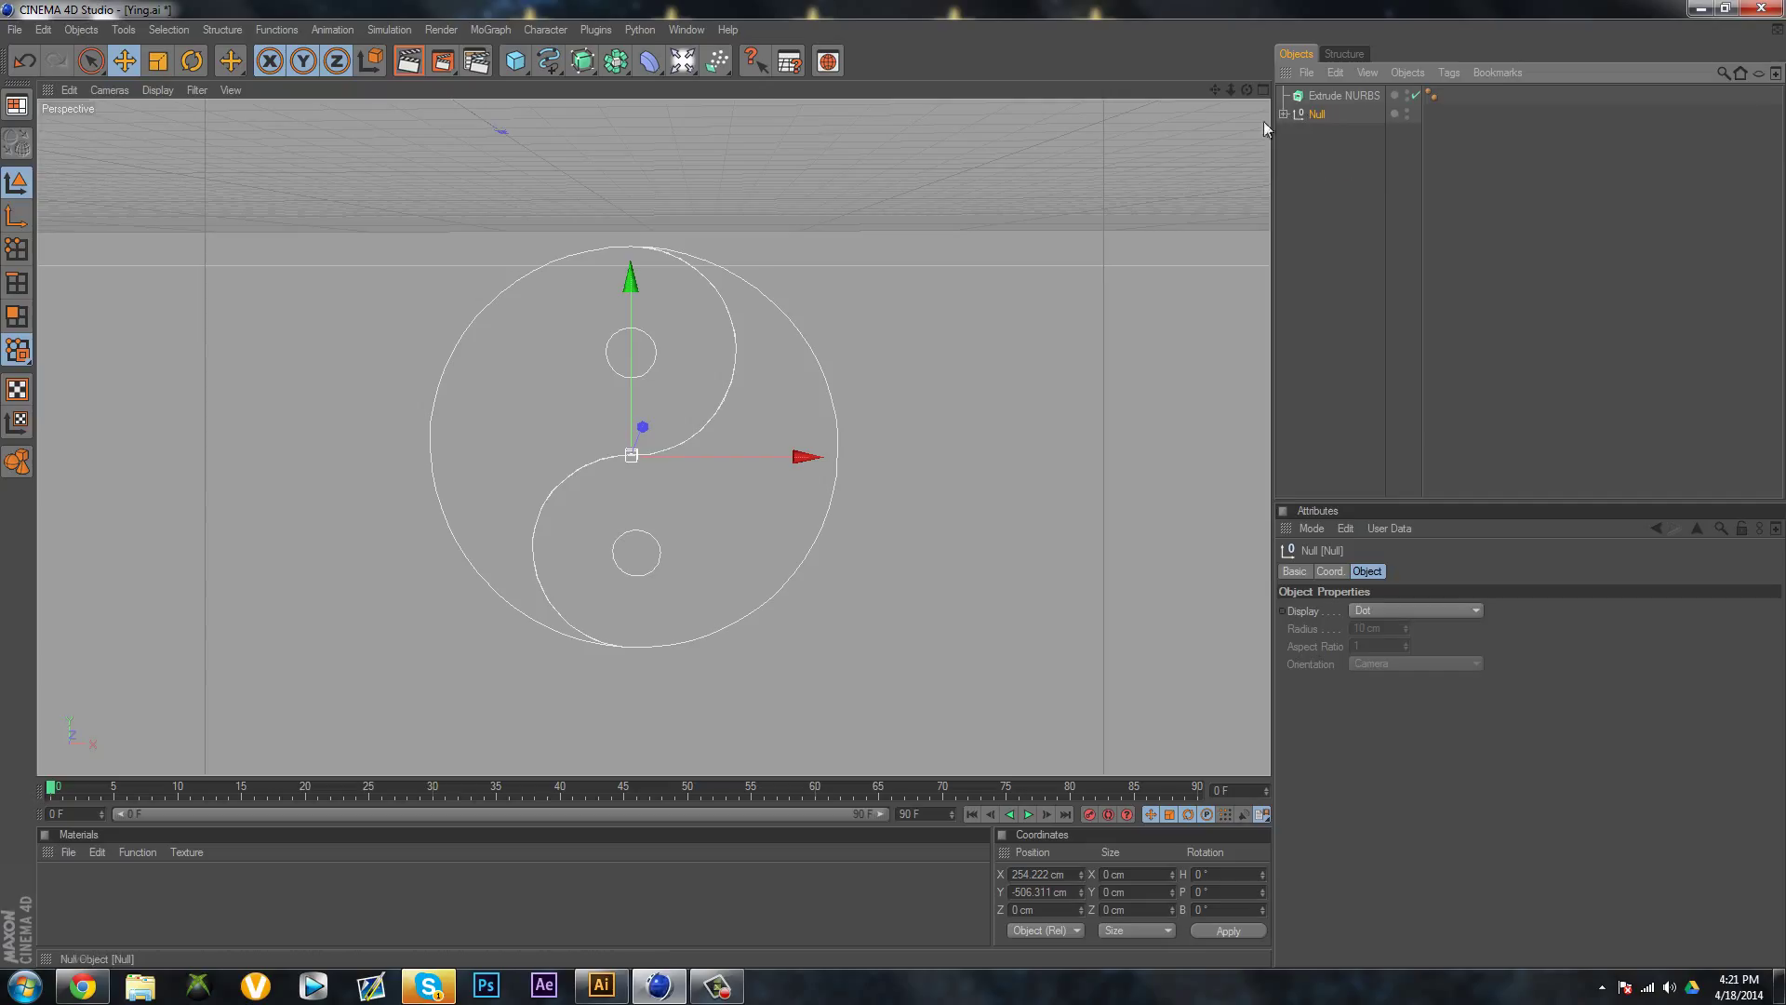
Undo the accidentally added cube and rename Null back to Ying
drag(514, 63, 577, 141)
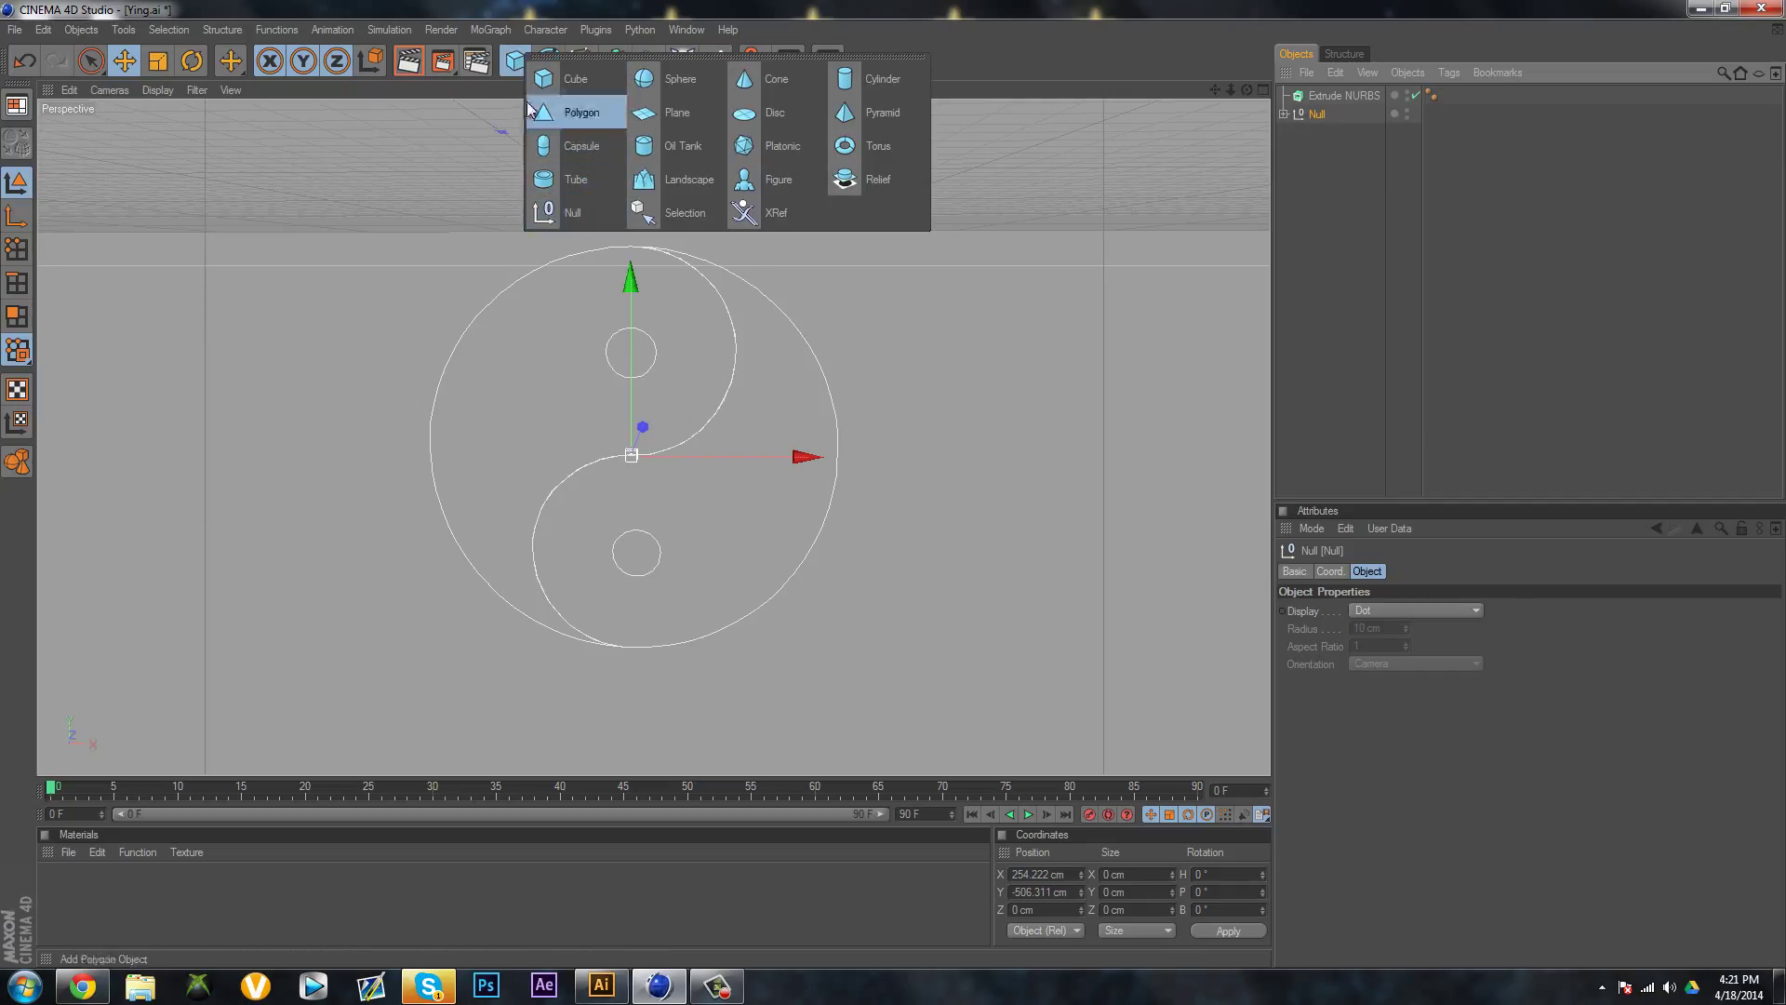
click(575, 78)
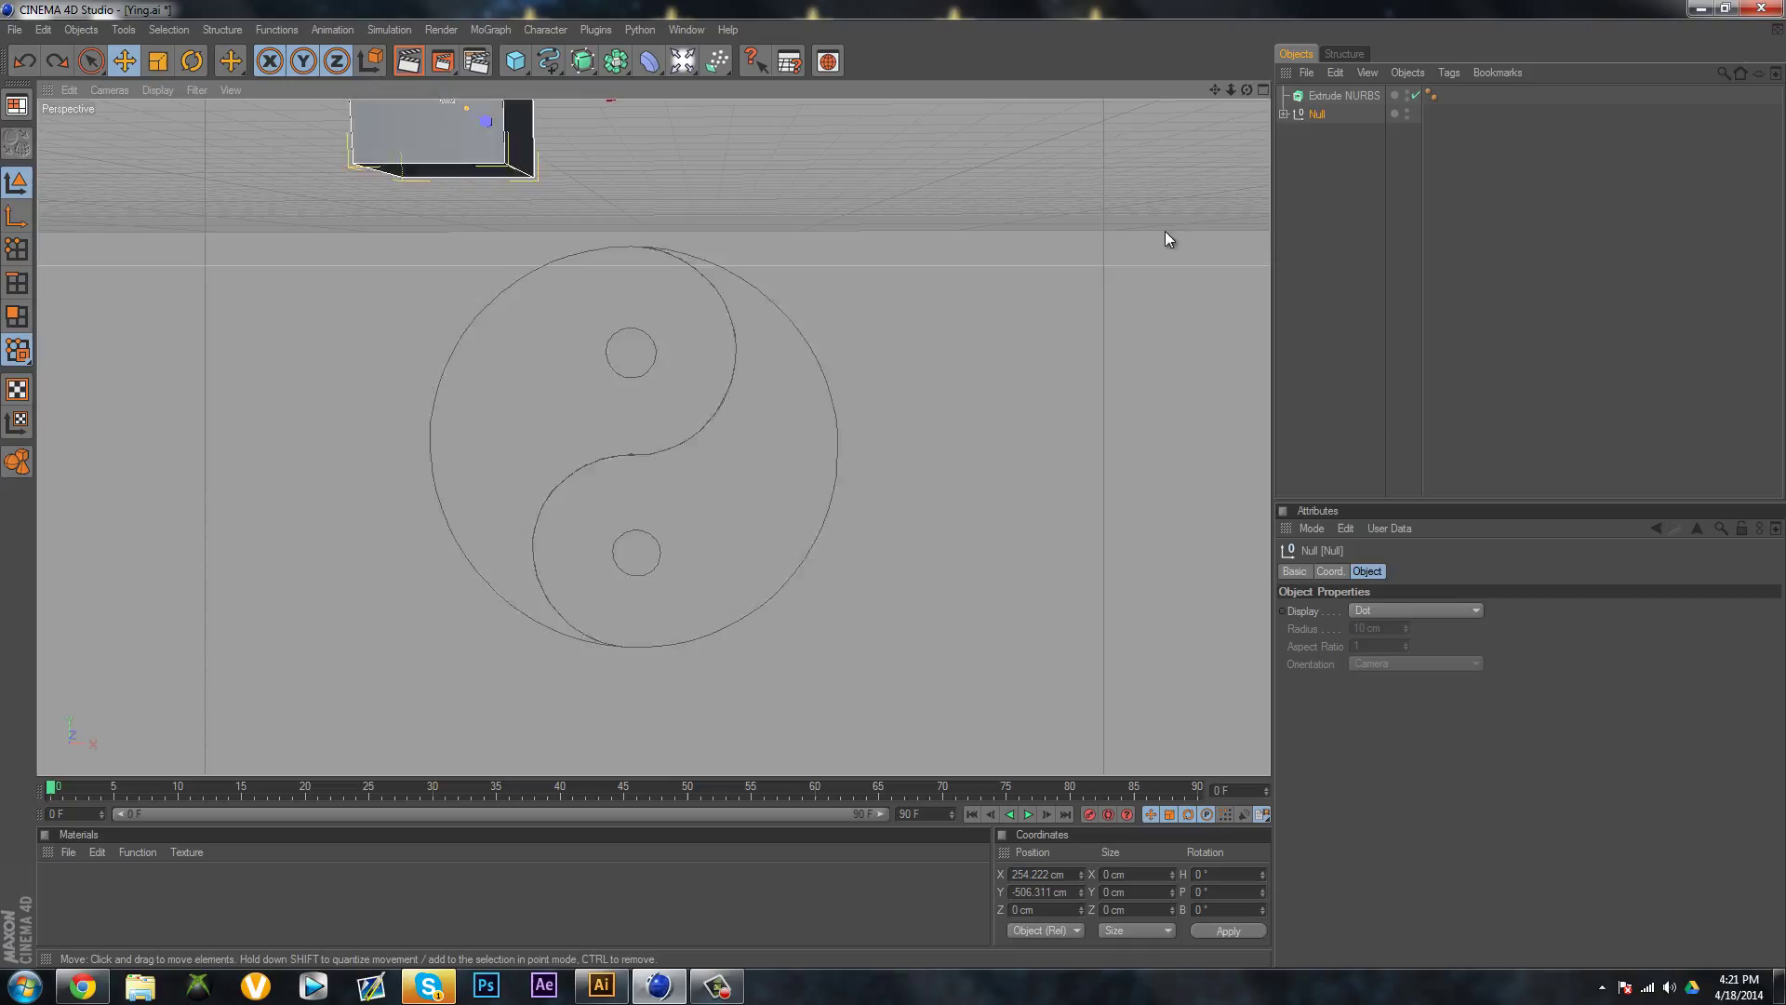
key(ctrl+z)
double_click(1316, 114)
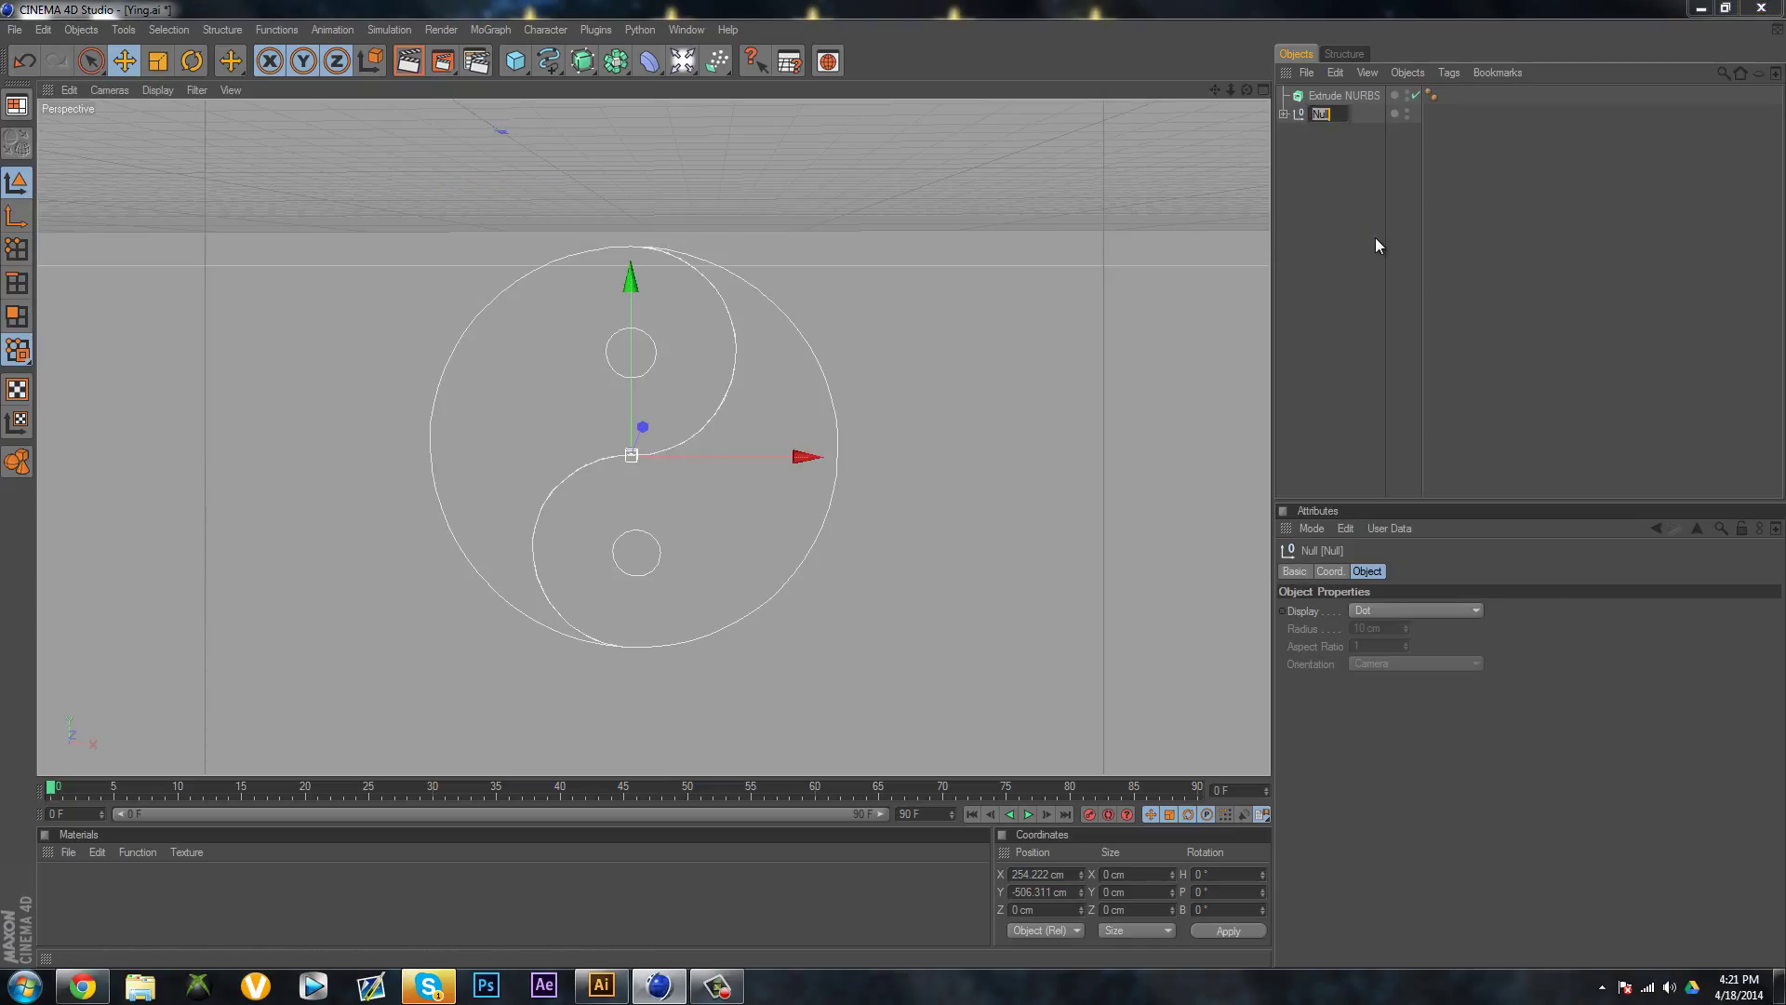
text(Ying)
key(Return)
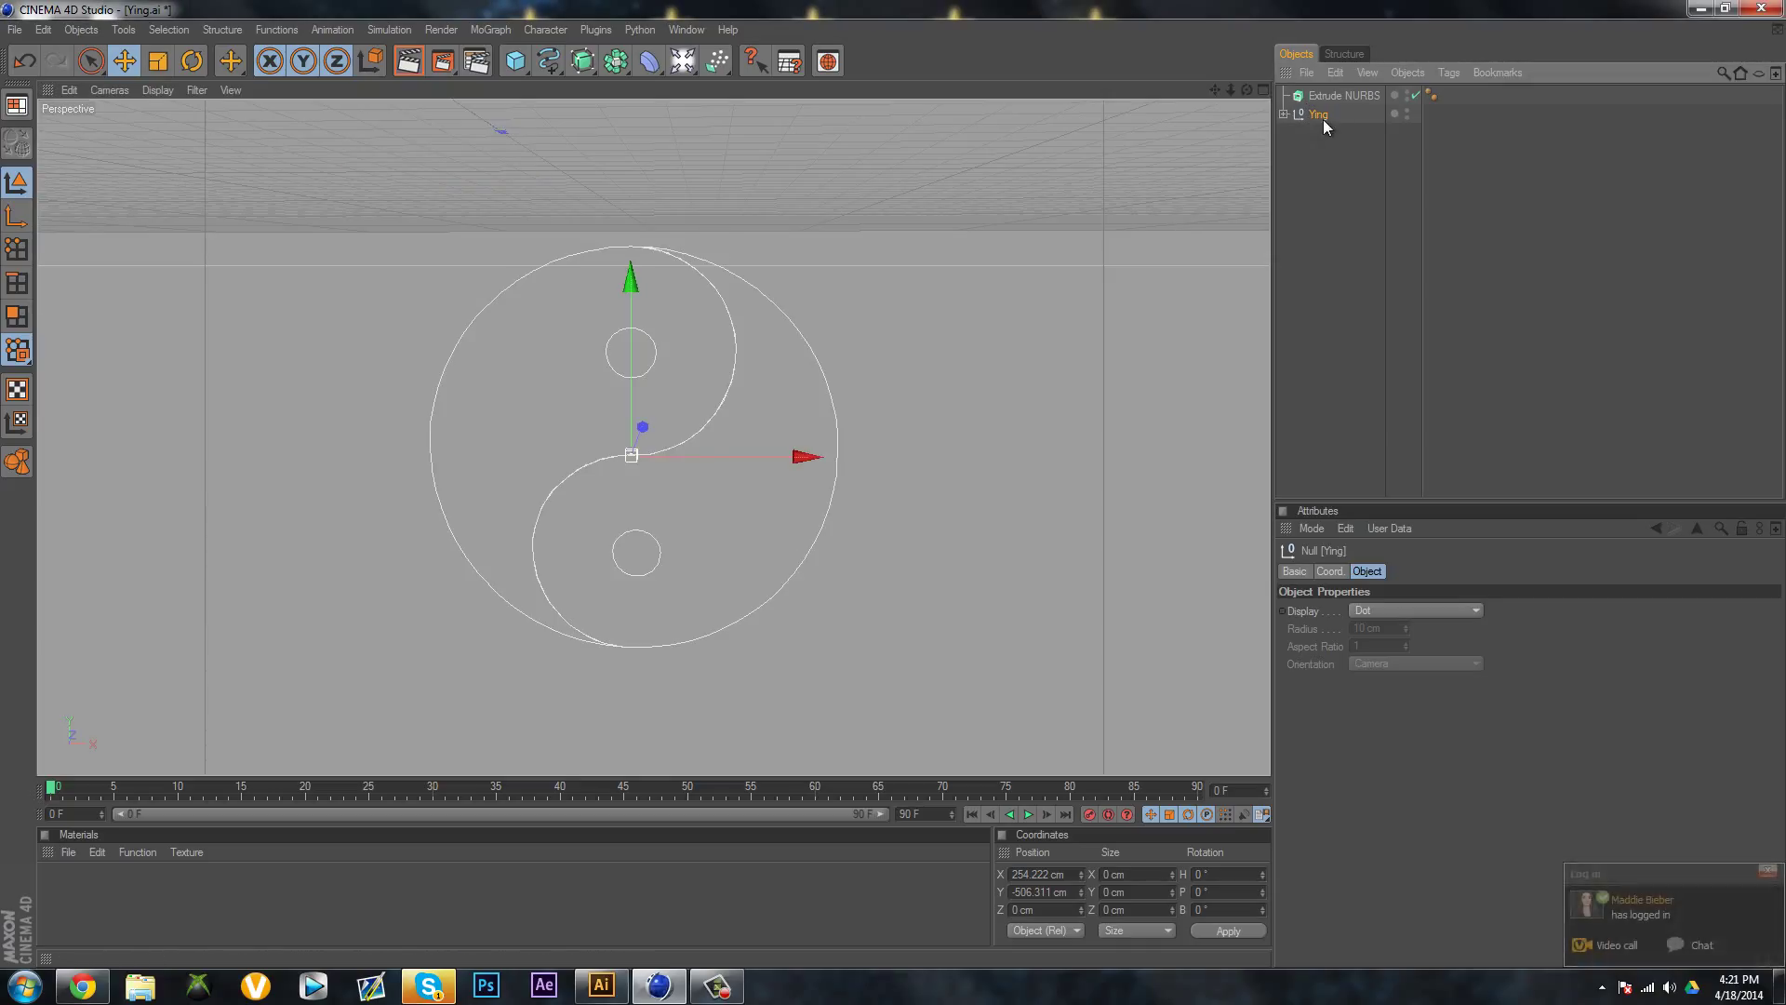
Nest Ying as a child of the Extrude NURBS object
drag(1320, 115, 1330, 97)
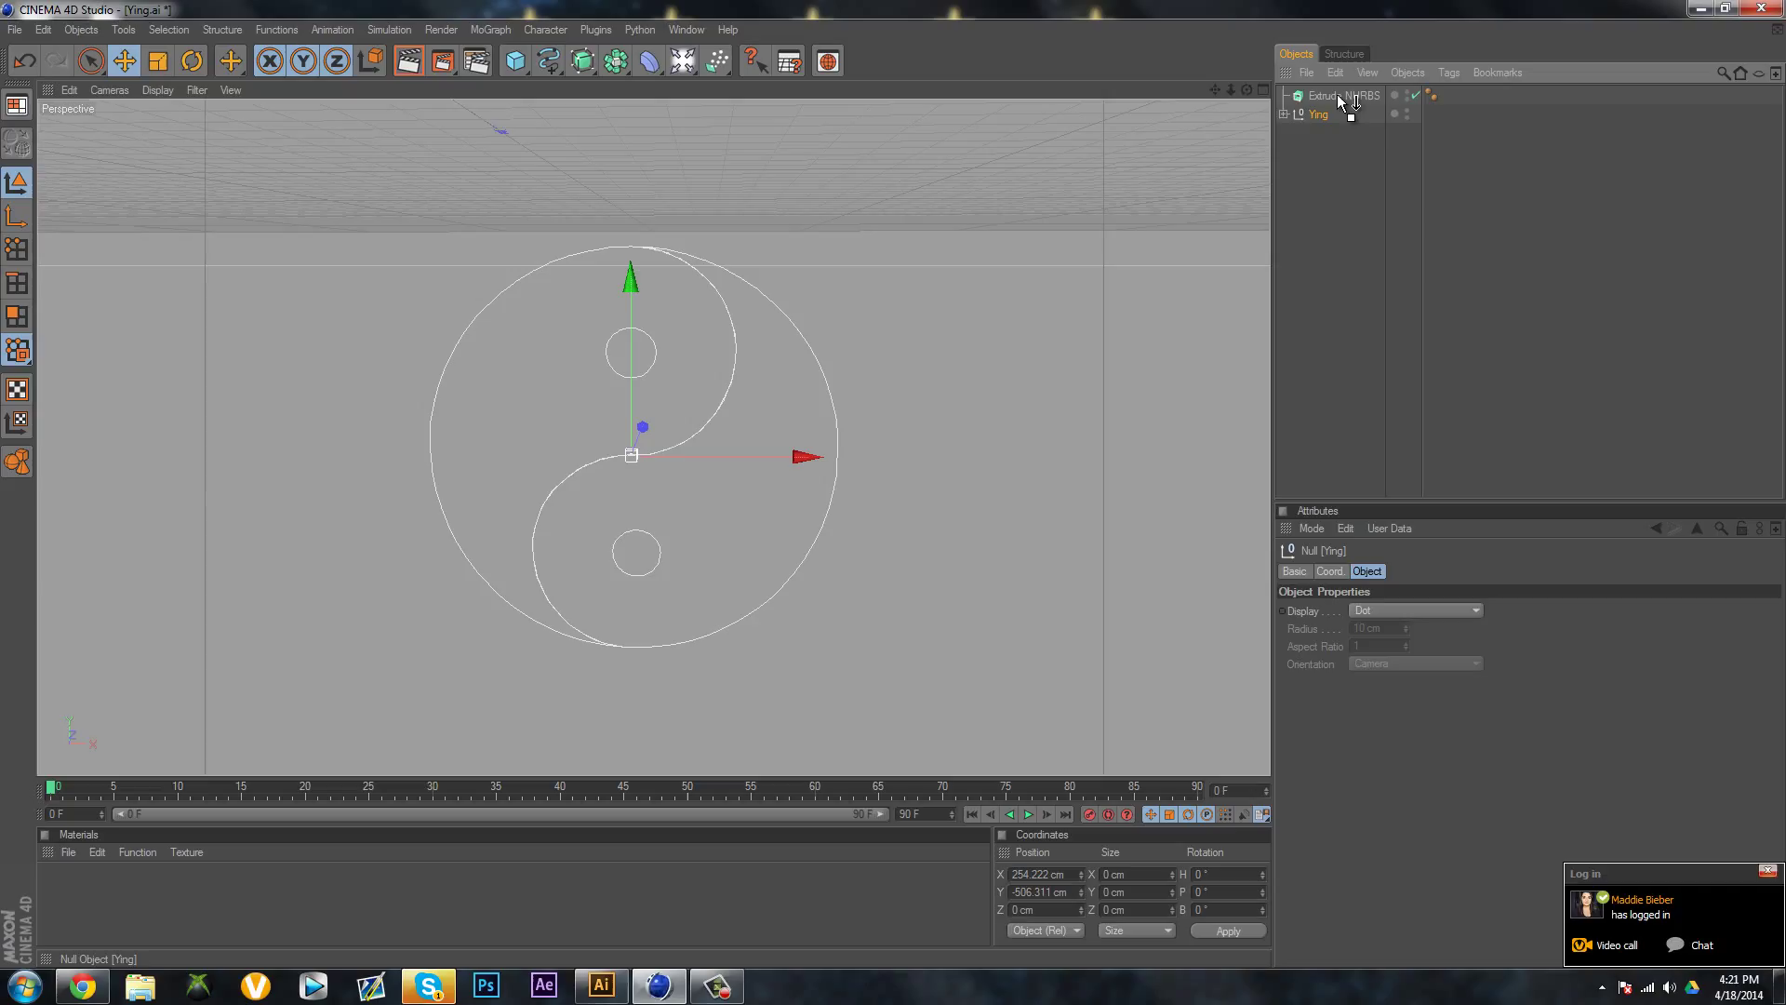
drag(1336, 93, 1337, 96)
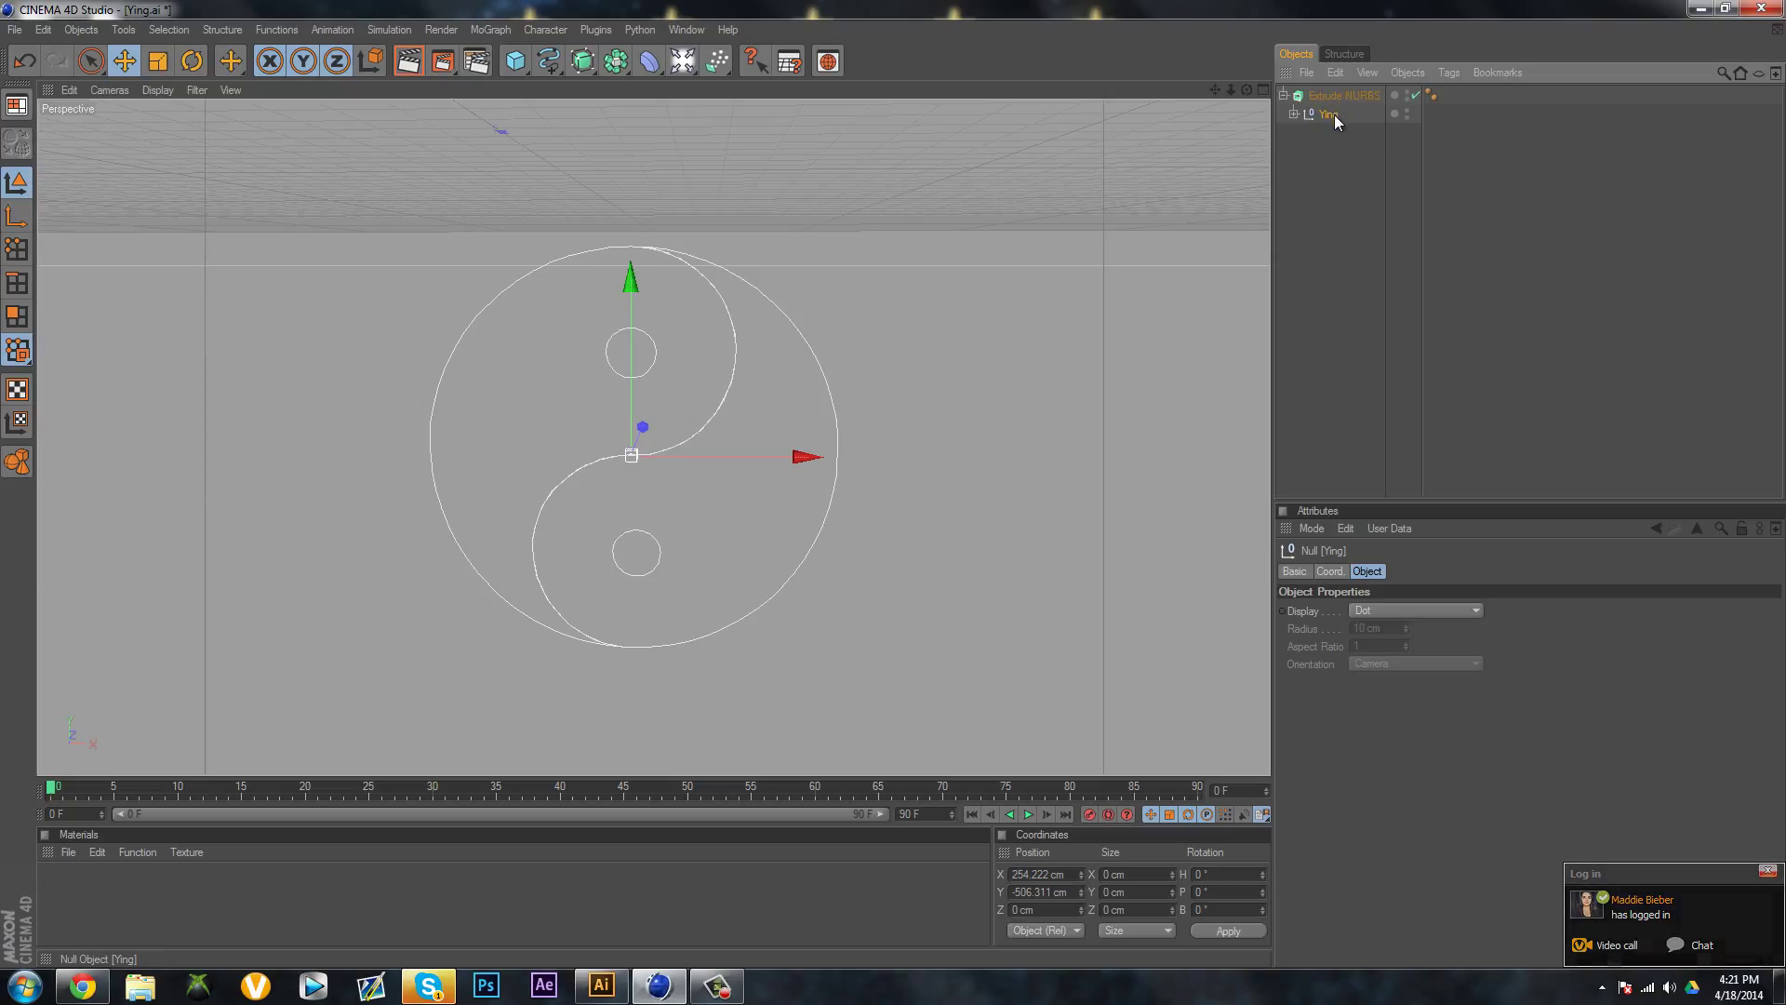
click(1338, 96)
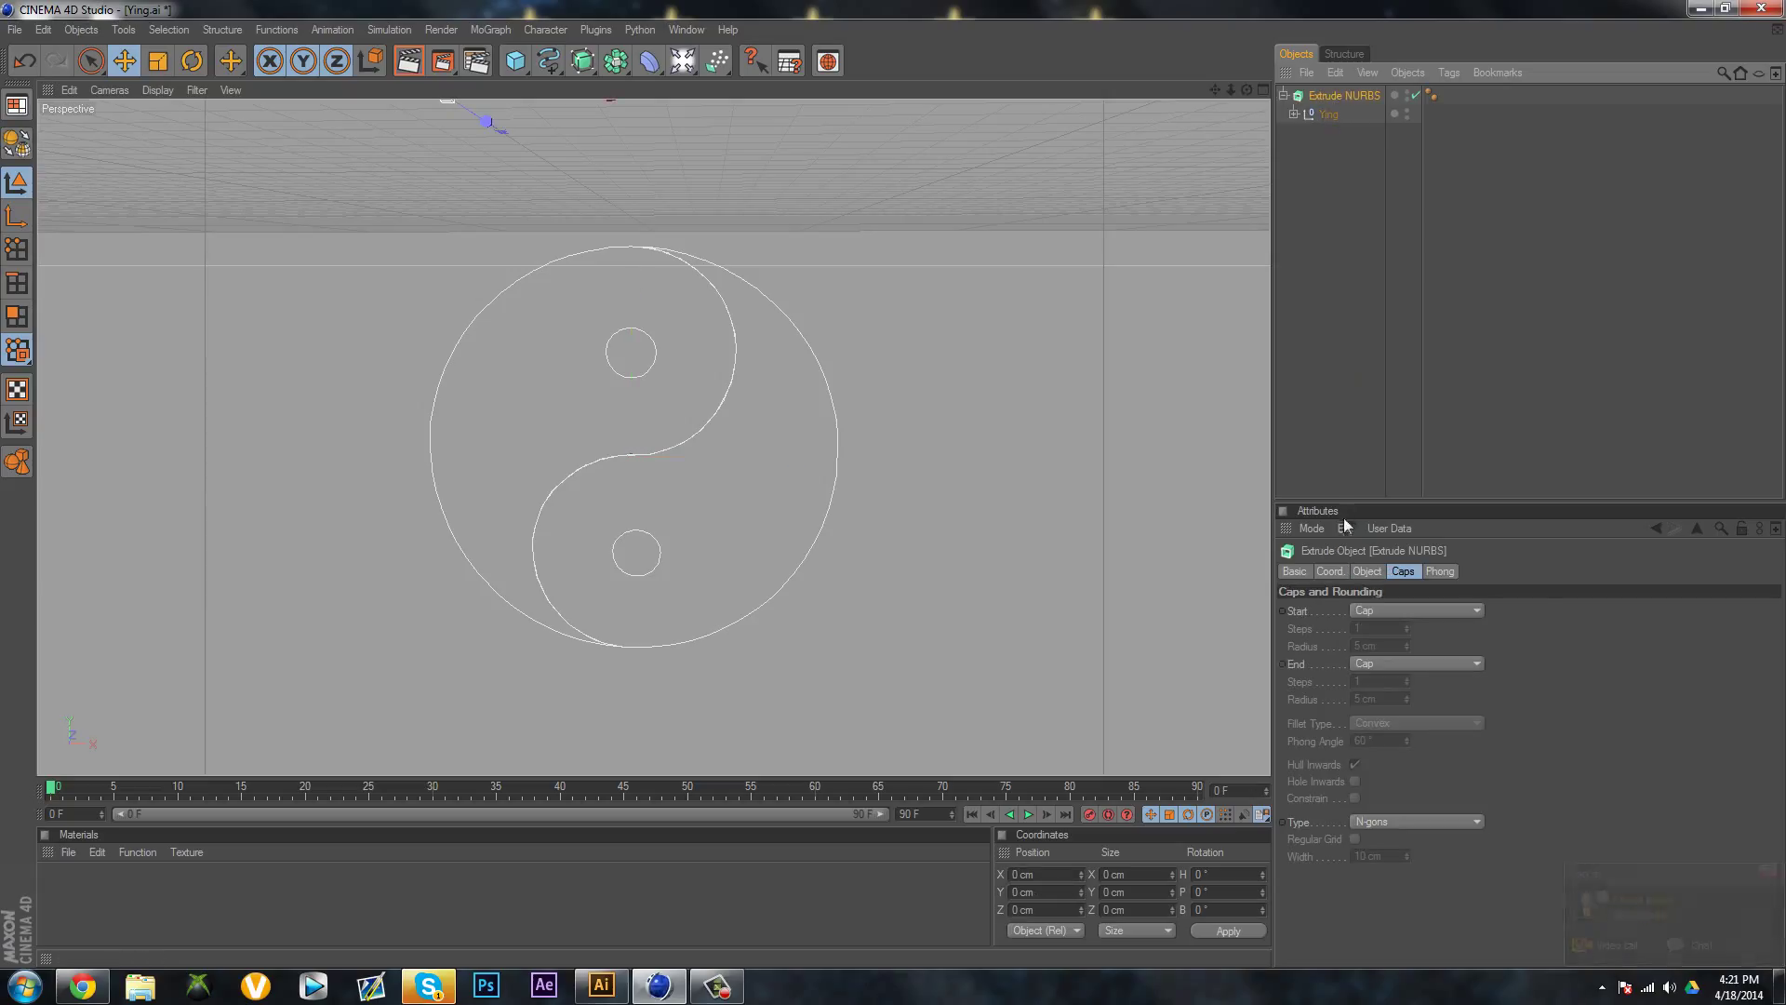
Tick Hierarchical in the Extrude NURBS Object settings and orbit to check the 20 cm extrusion
click(1367, 571)
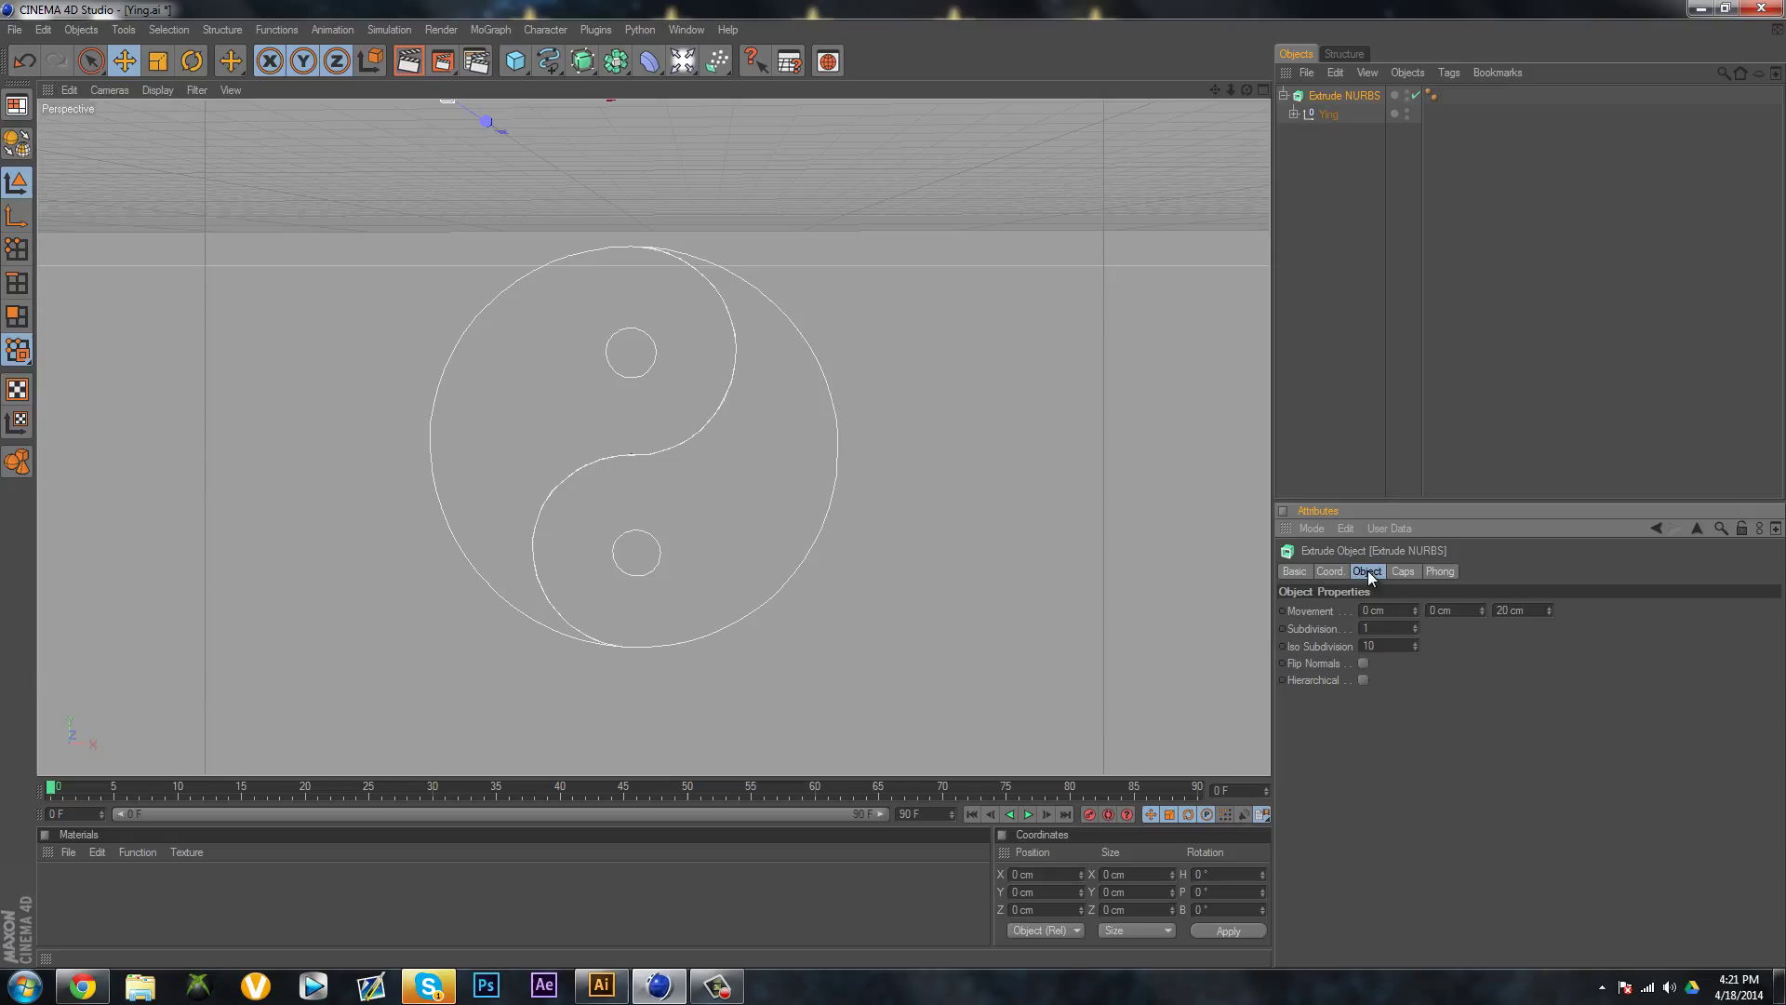
click(1363, 680)
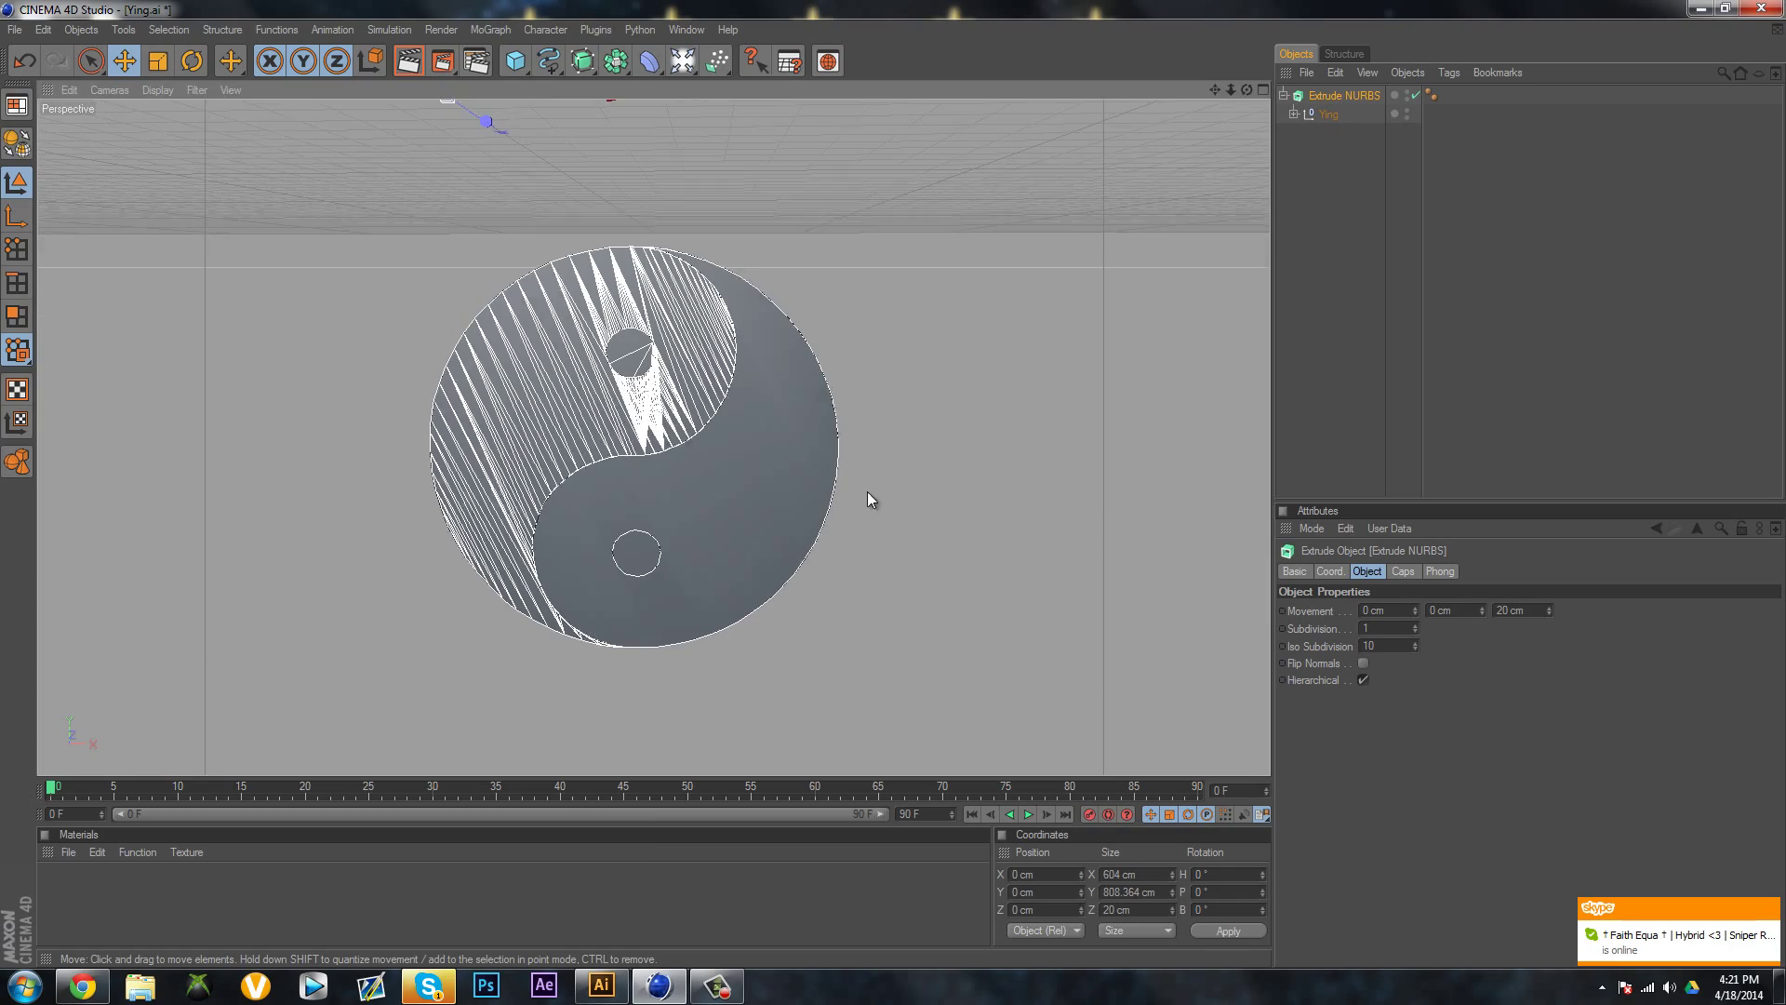
mouse_move(867, 491)
alt+mouse_down()
mouse_move(964, 478)
mouse_move(893, 482)
alt+mouse_up()
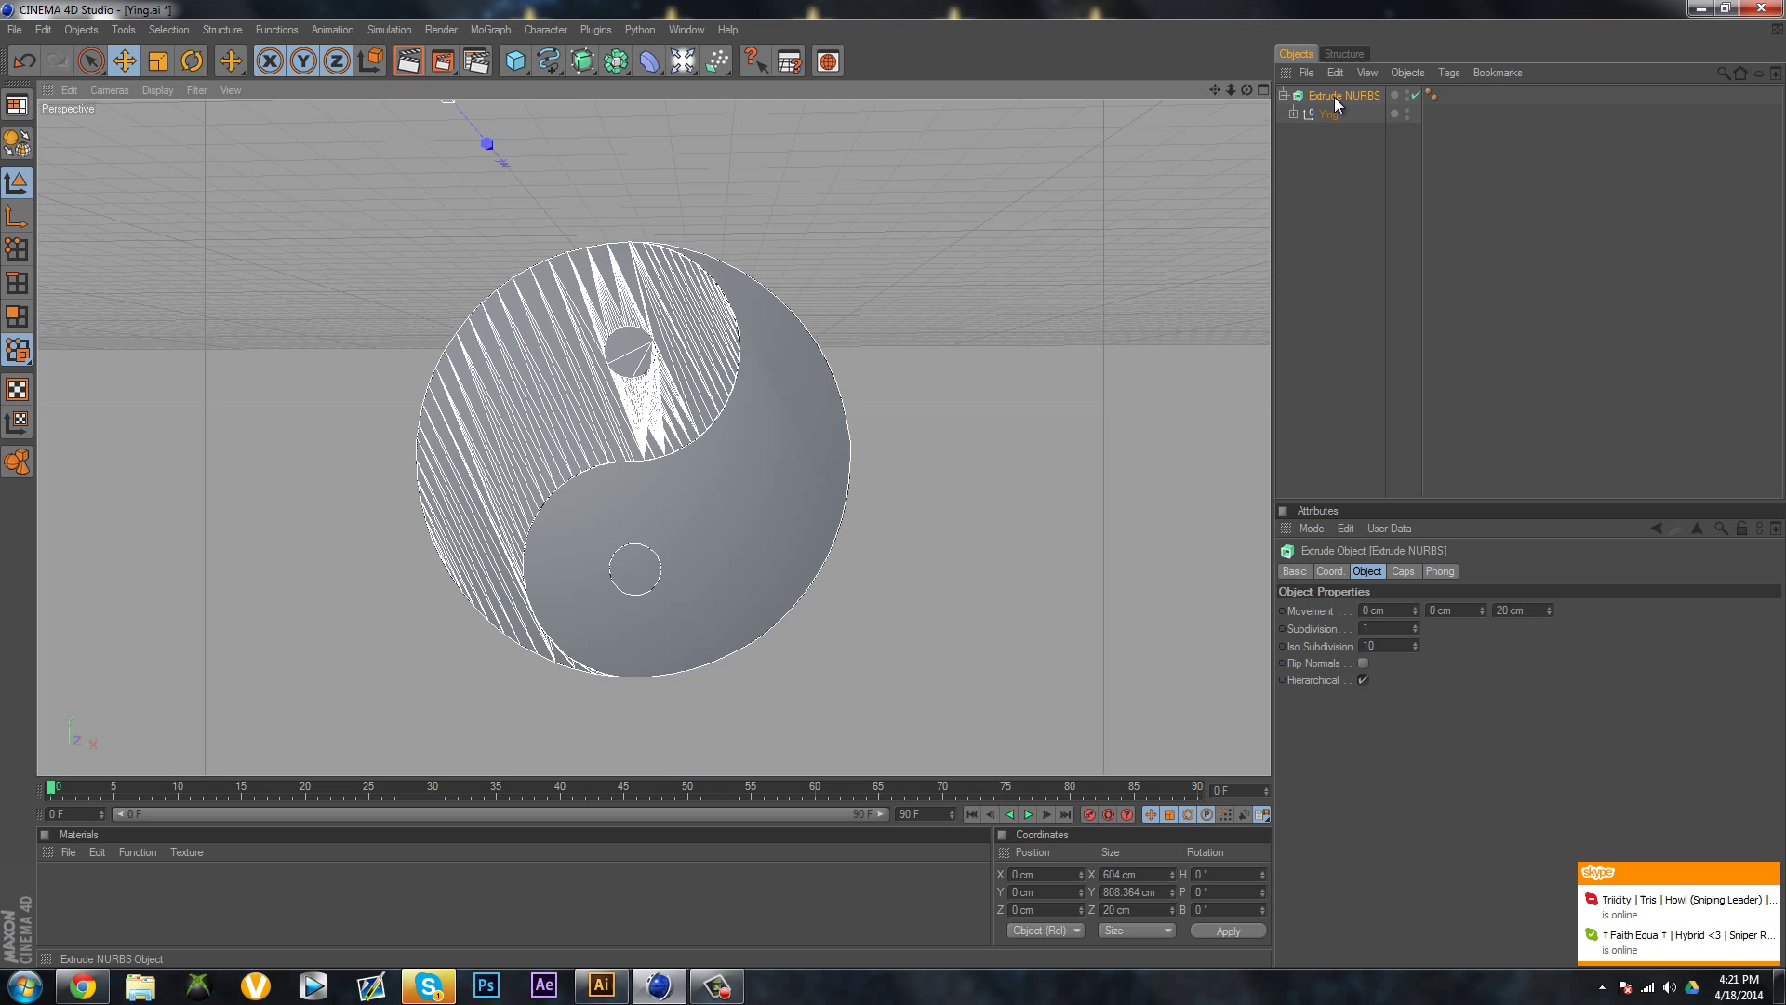
Set Extrude NURBS Movement Z to -211 cm in the enlarged Right view, then return to Perspective
click(1548, 608)
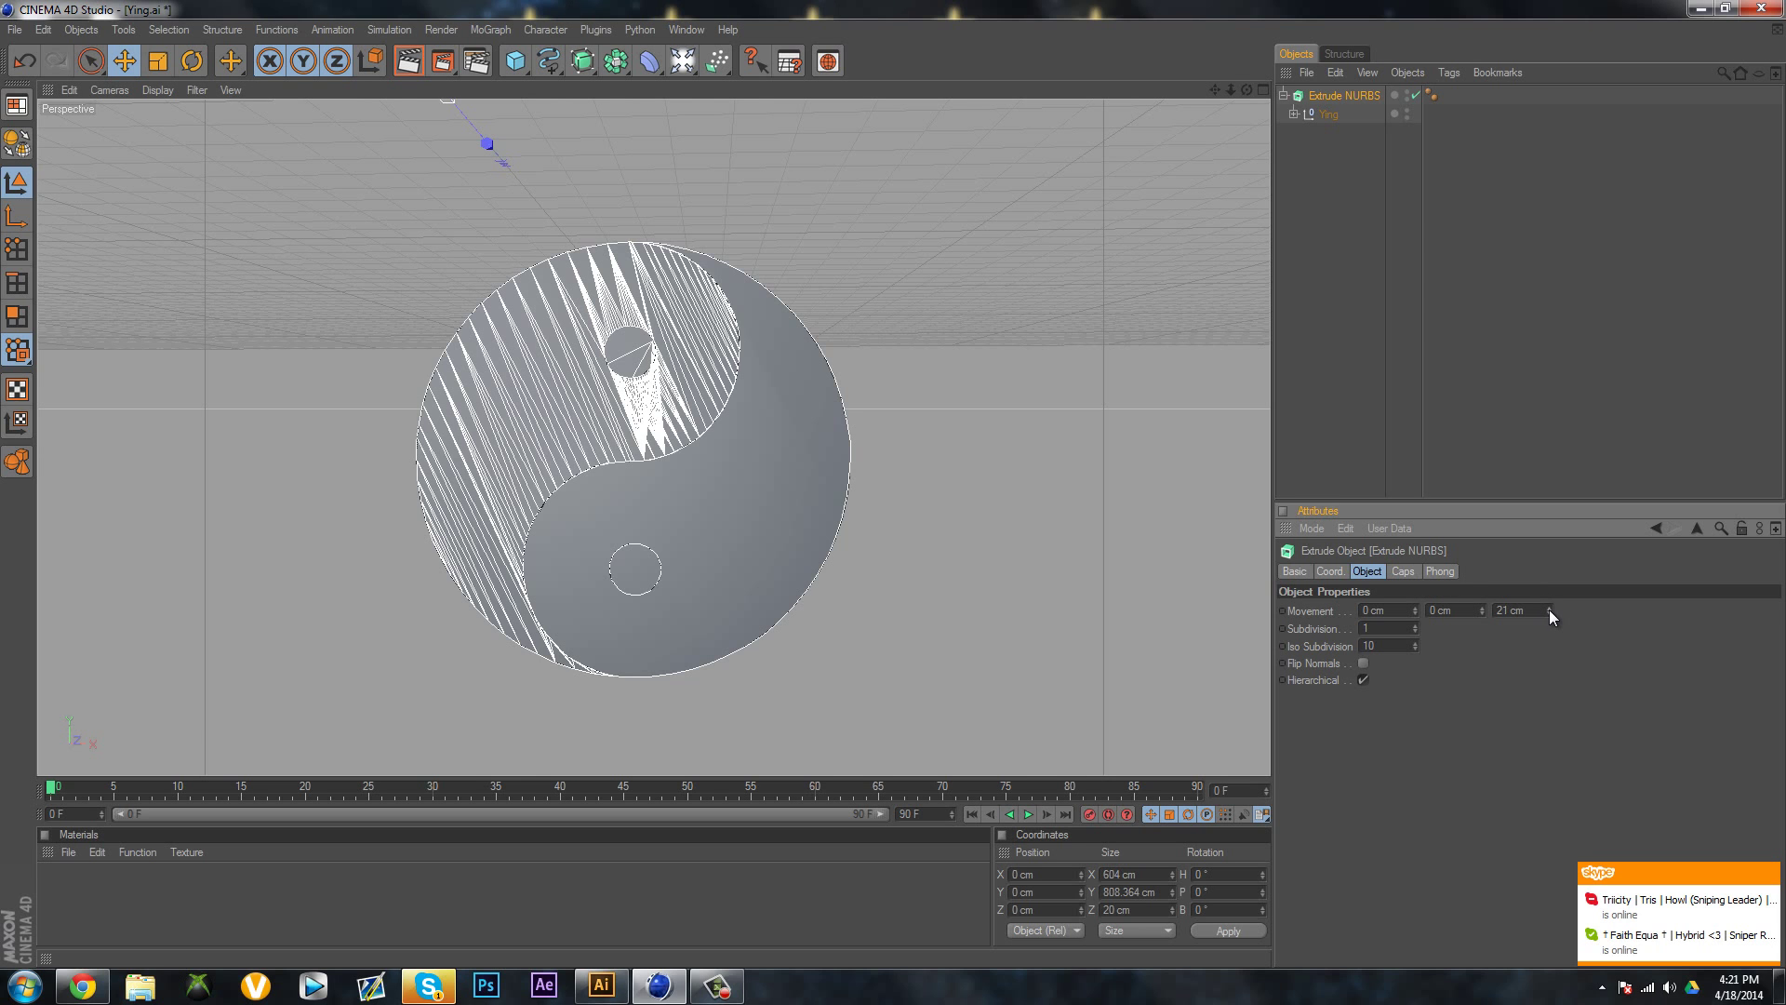
drag(1550, 715, 1400, 555)
middle_click(1085, 449)
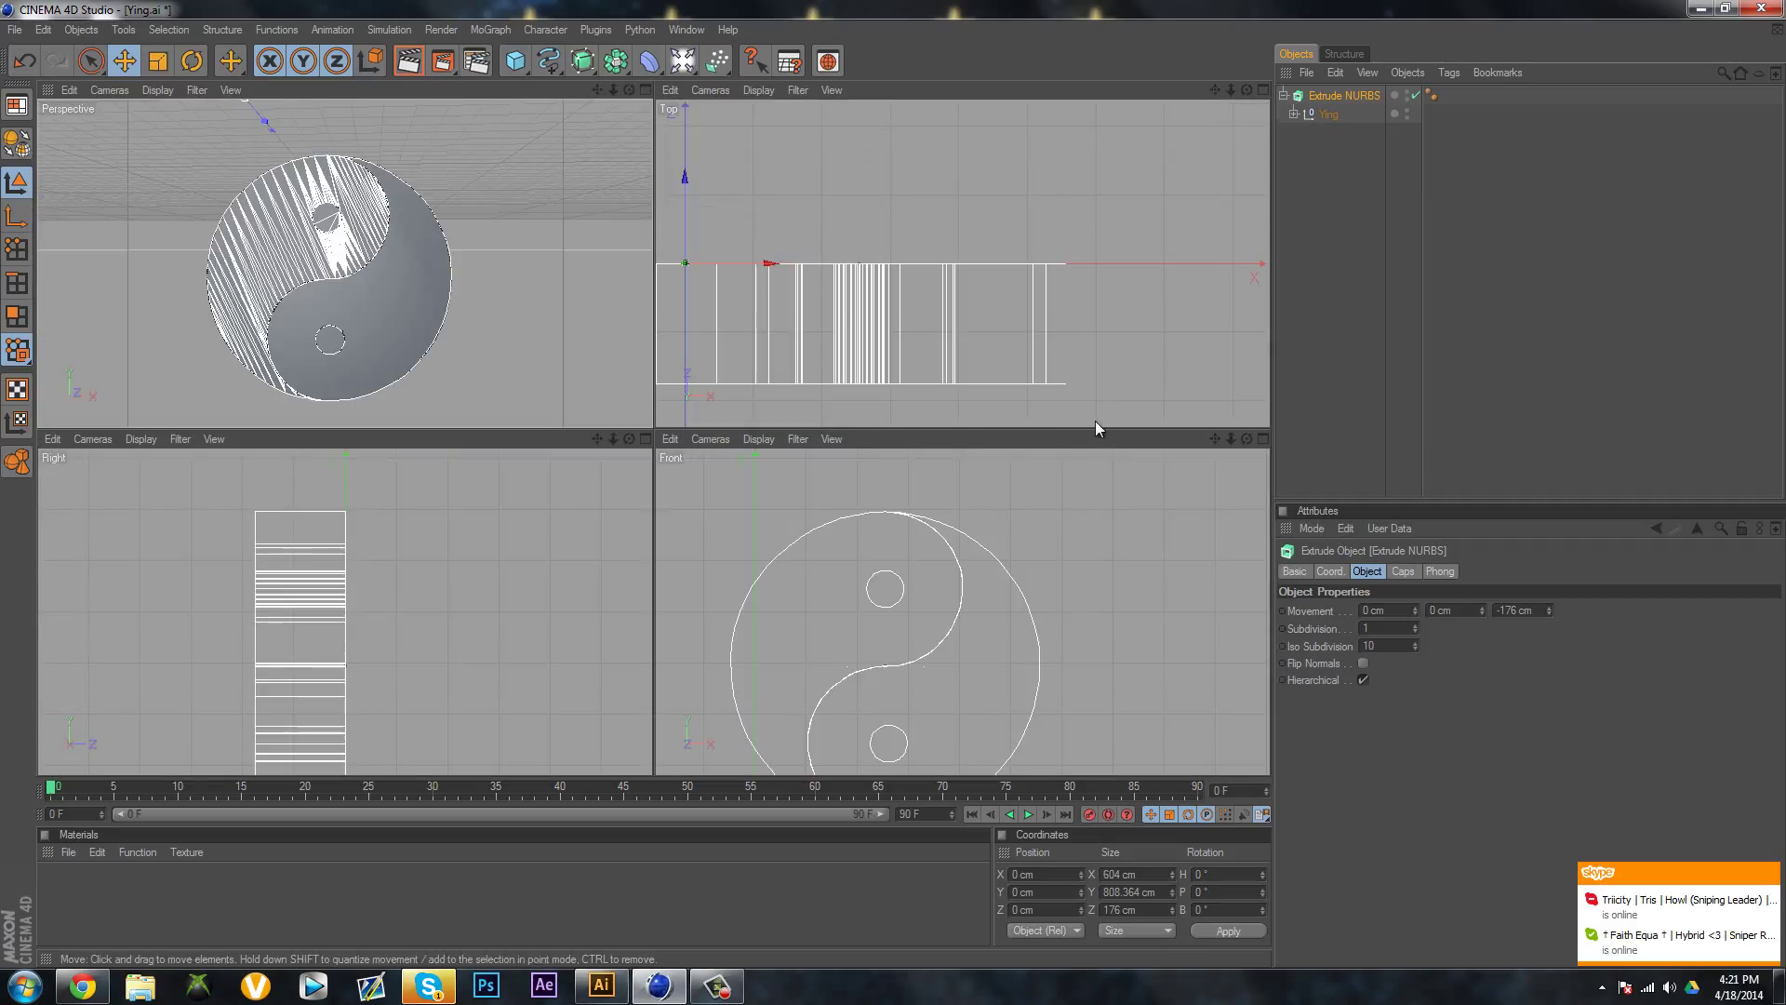
middle_click(413, 620)
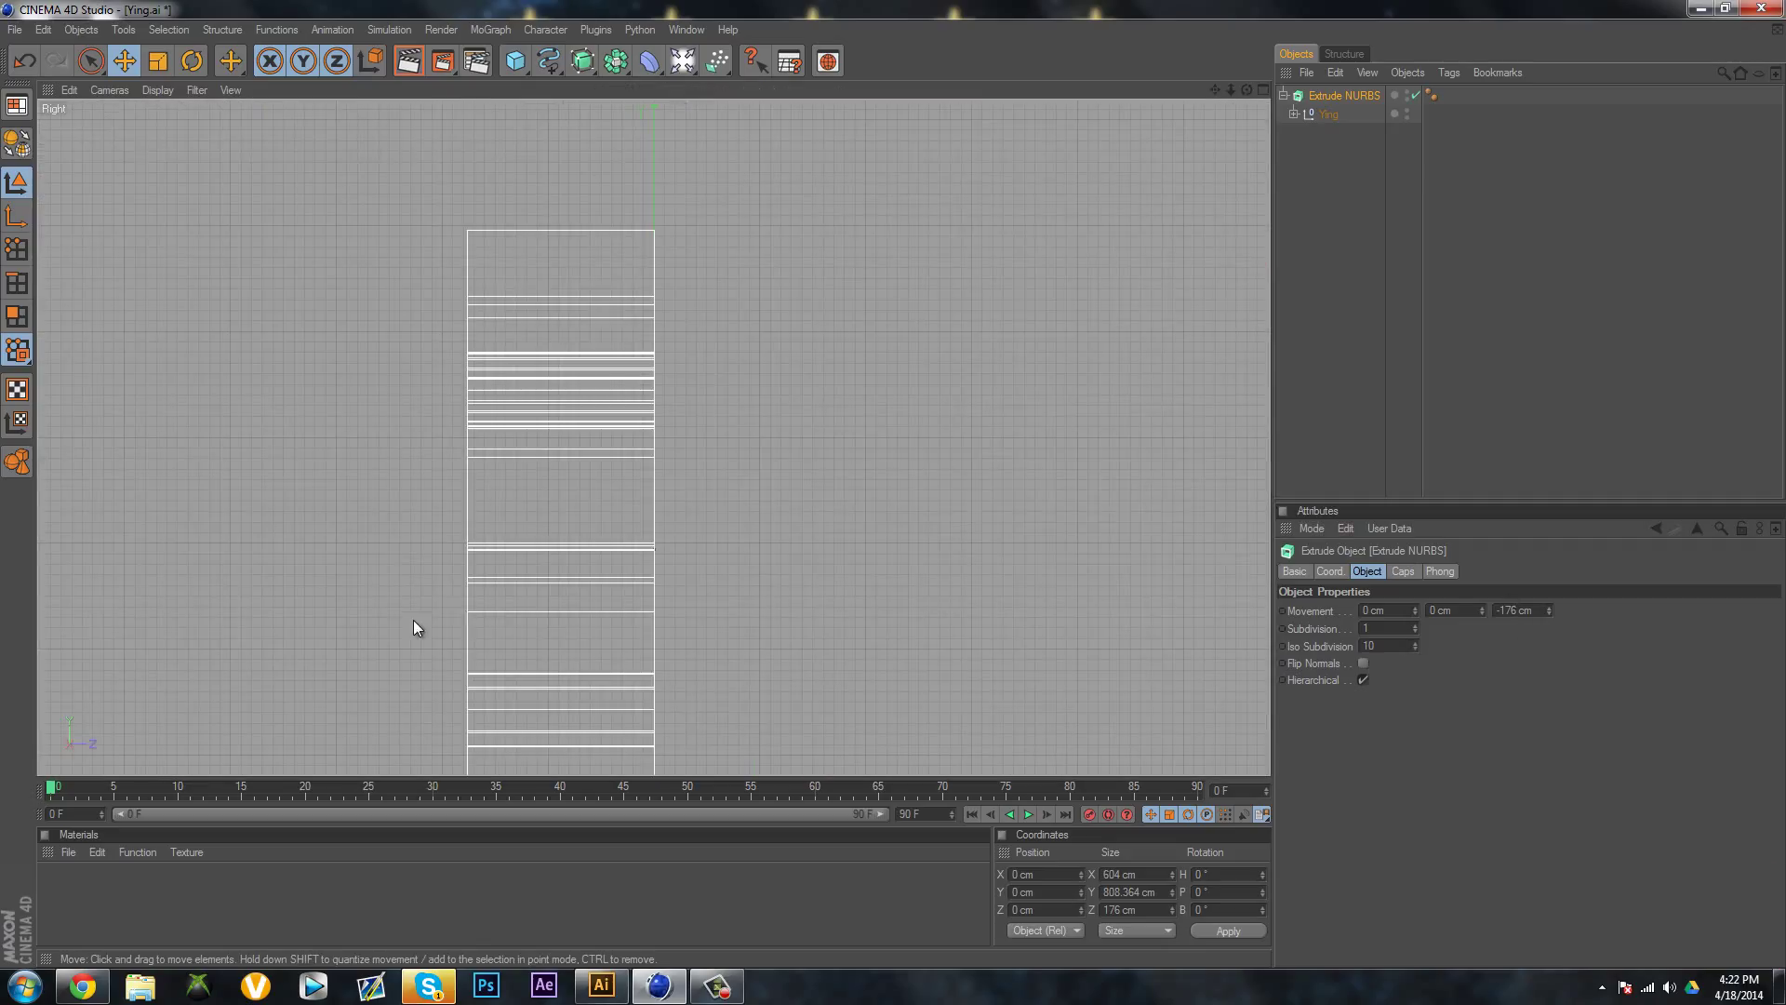
mouse_move(1549, 610)
mouse_down()
mouse_move(1527, 569)
mouse_move(1548, 622)
mouse_up()
middle_click(796, 235)
key(F1)
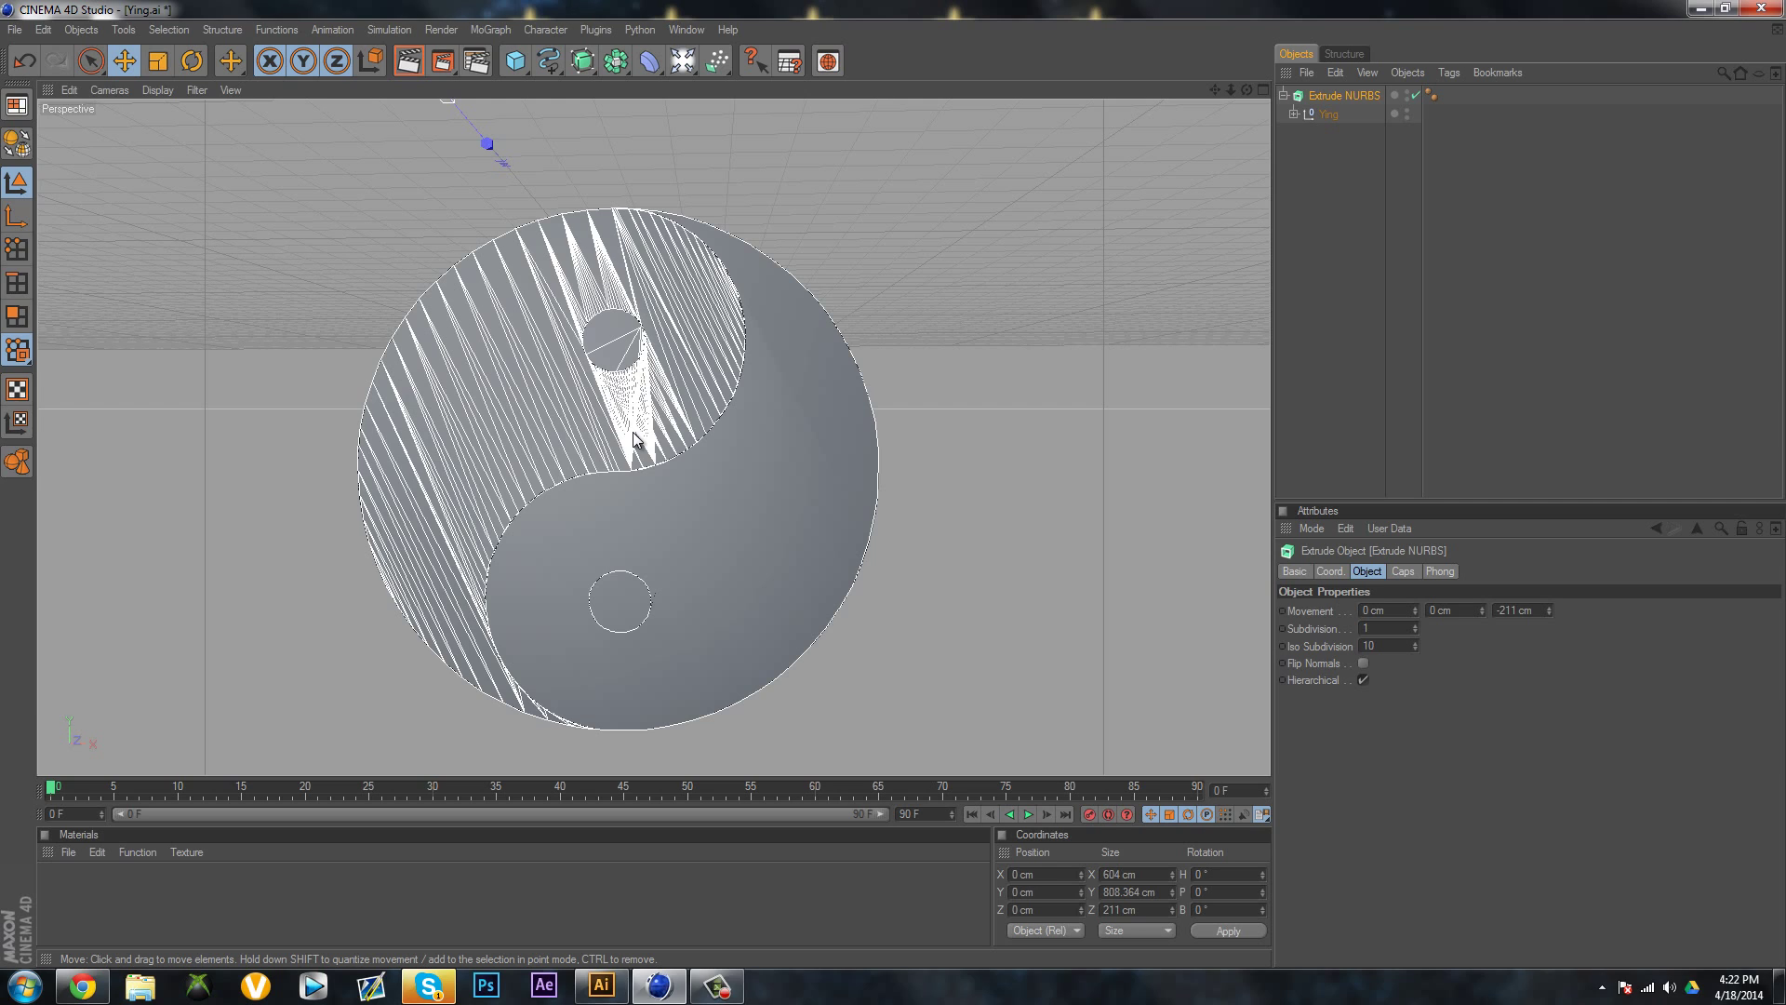
Raise the Ying group slightly and orbit to view the extrusion at an angle
click(1328, 113)
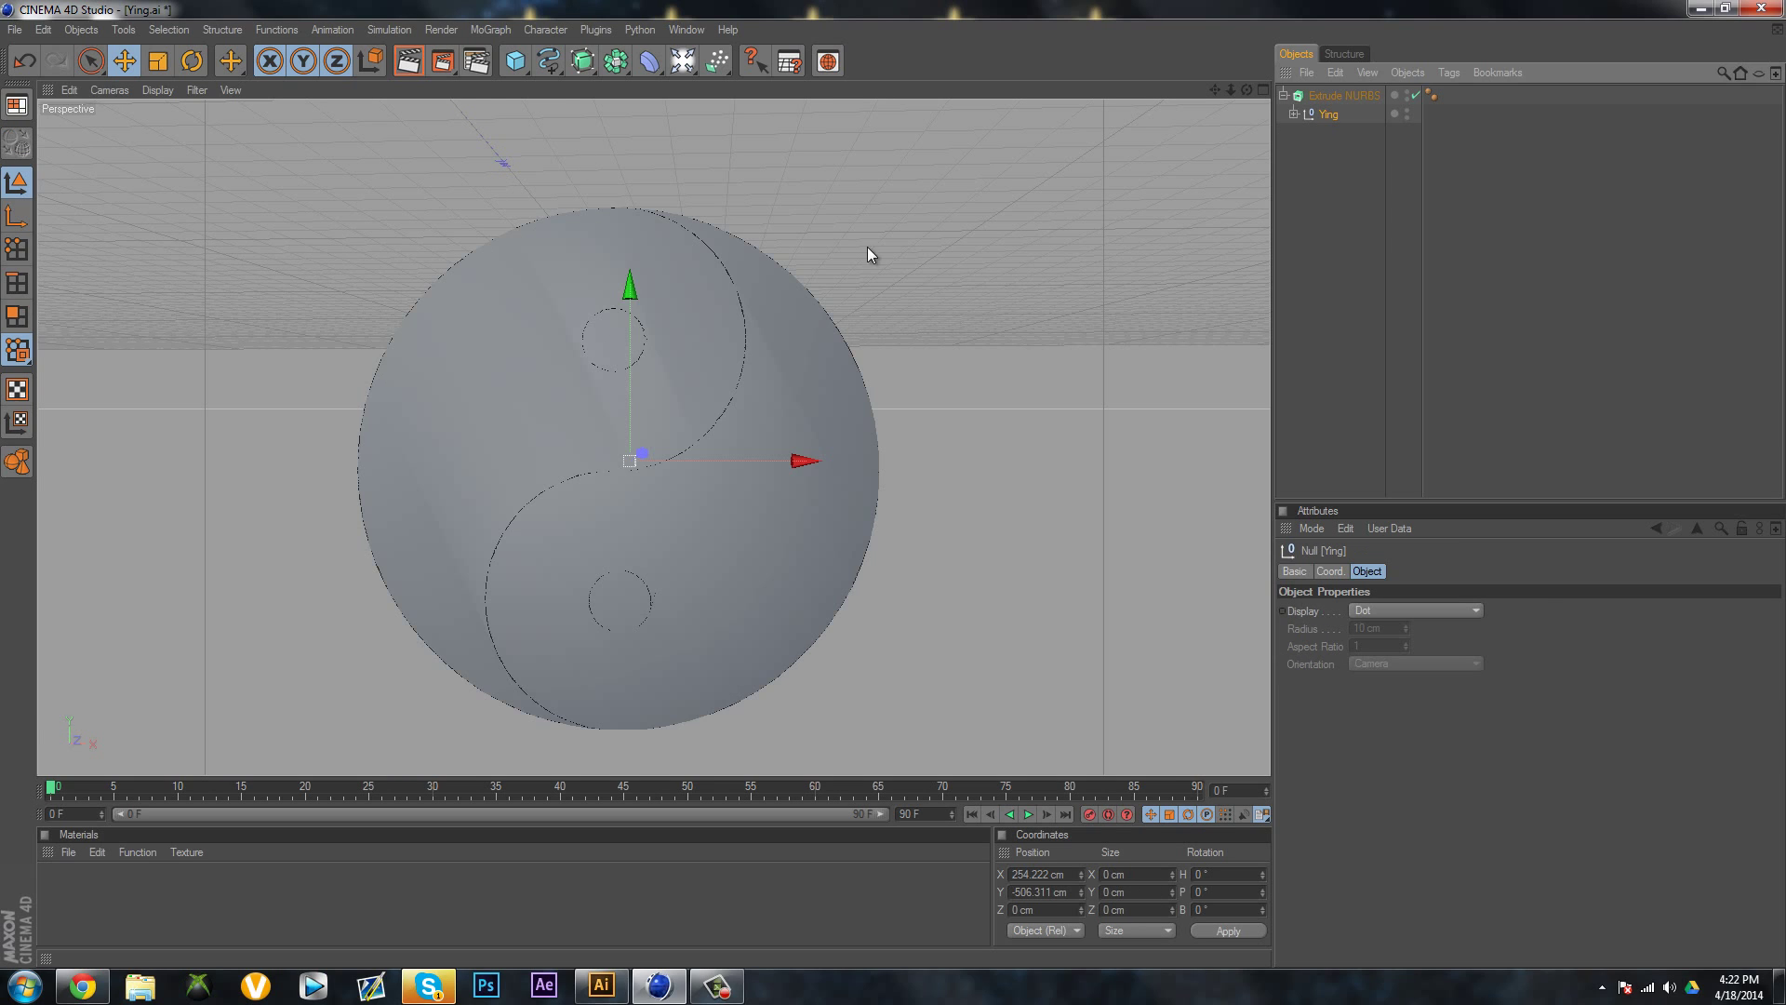
drag(632, 288, 894, 482)
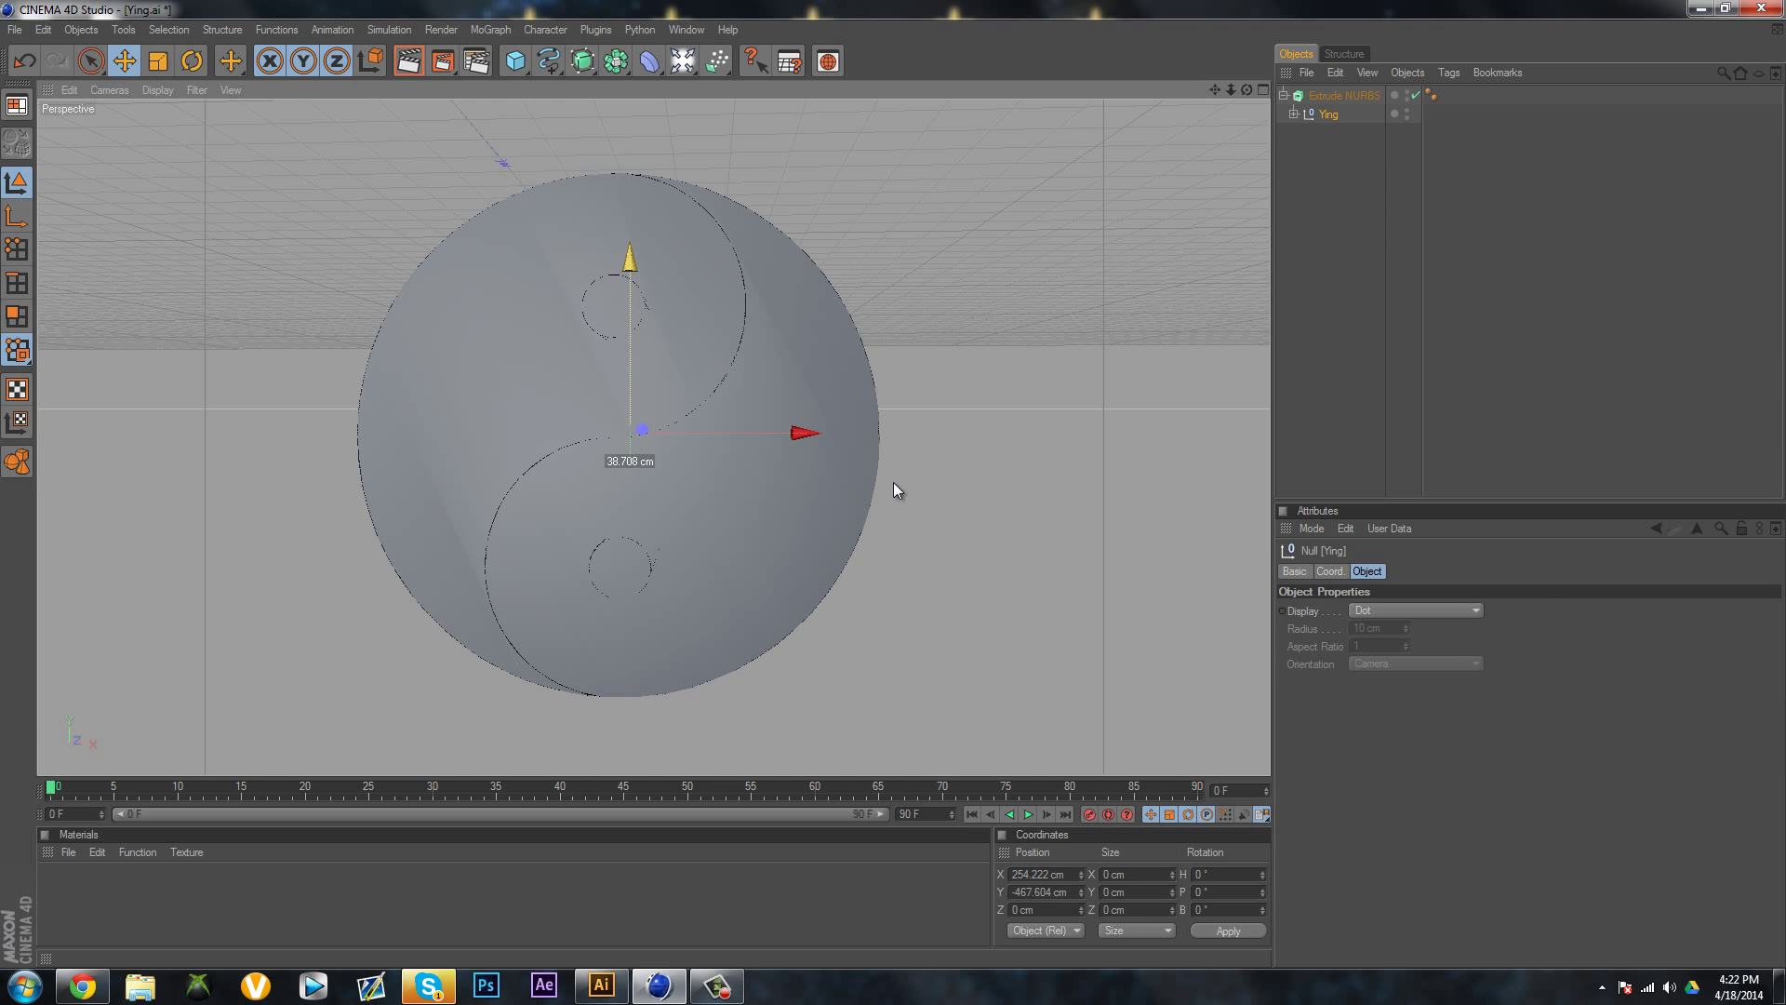
click(1339, 95)
alt+drag(893, 484, 910, 532)
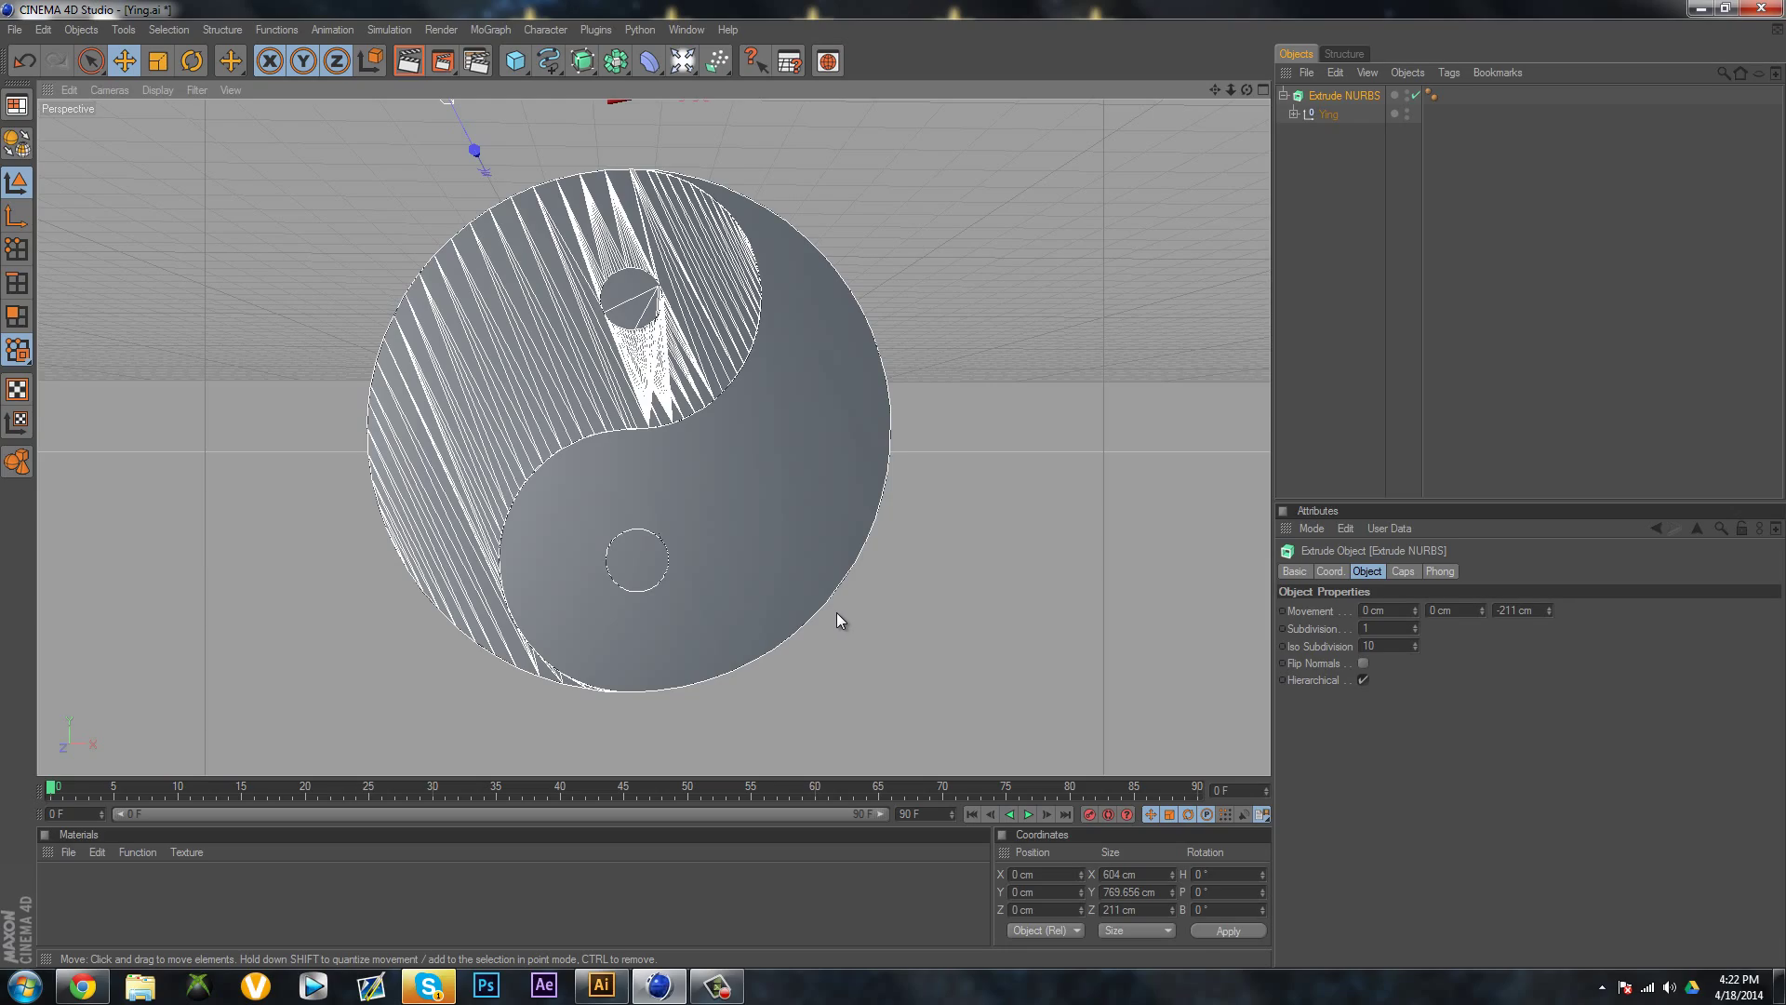
alt+drag(835, 612, 894, 483)
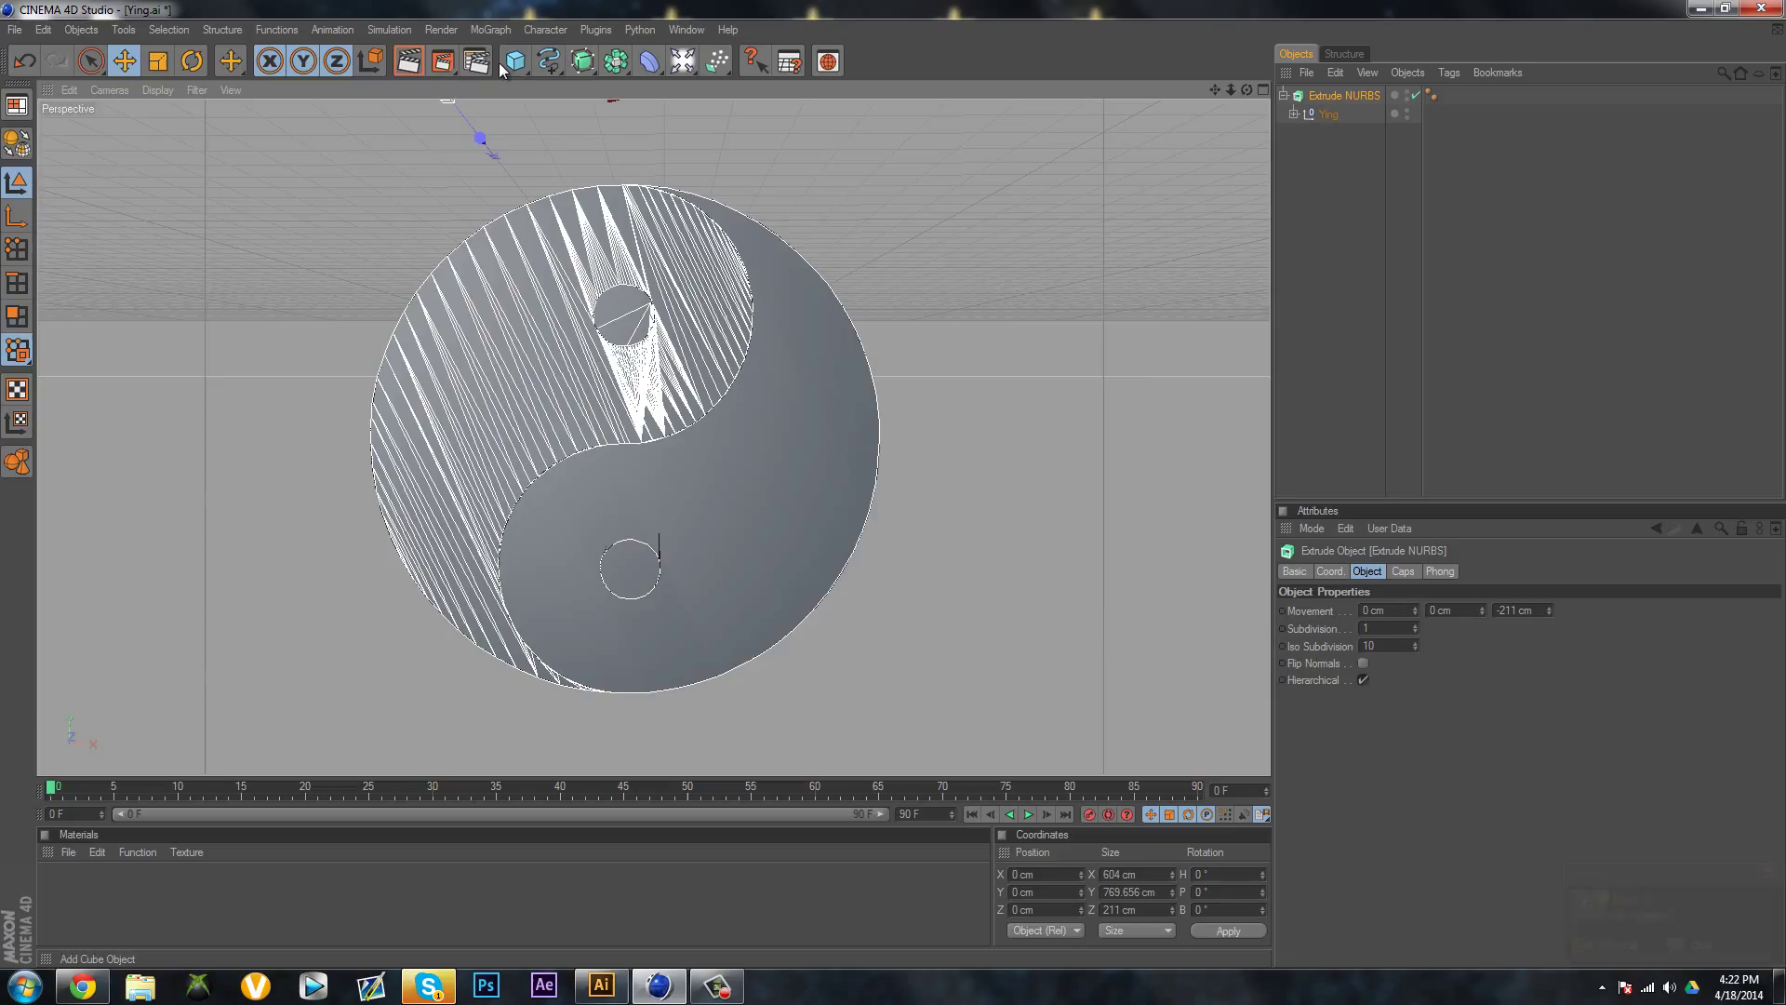
Test-render the active view twice, then undo the last change and reselect Ying
click(408, 62)
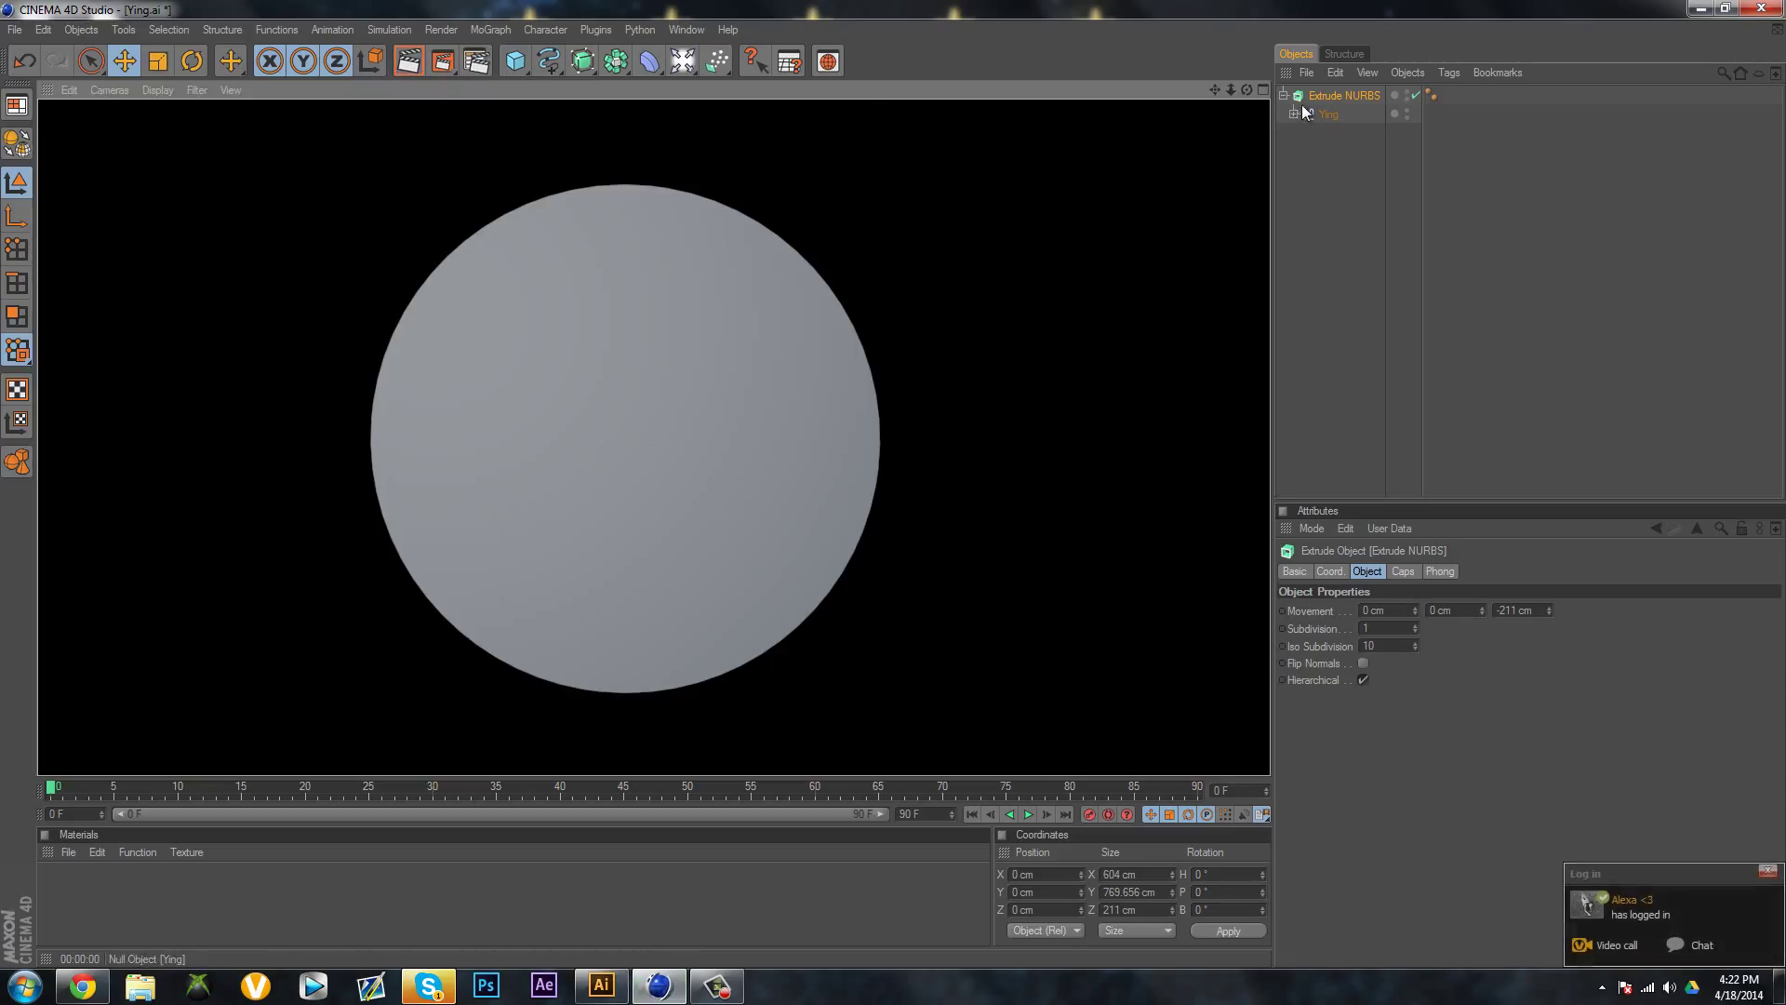
click(1336, 97)
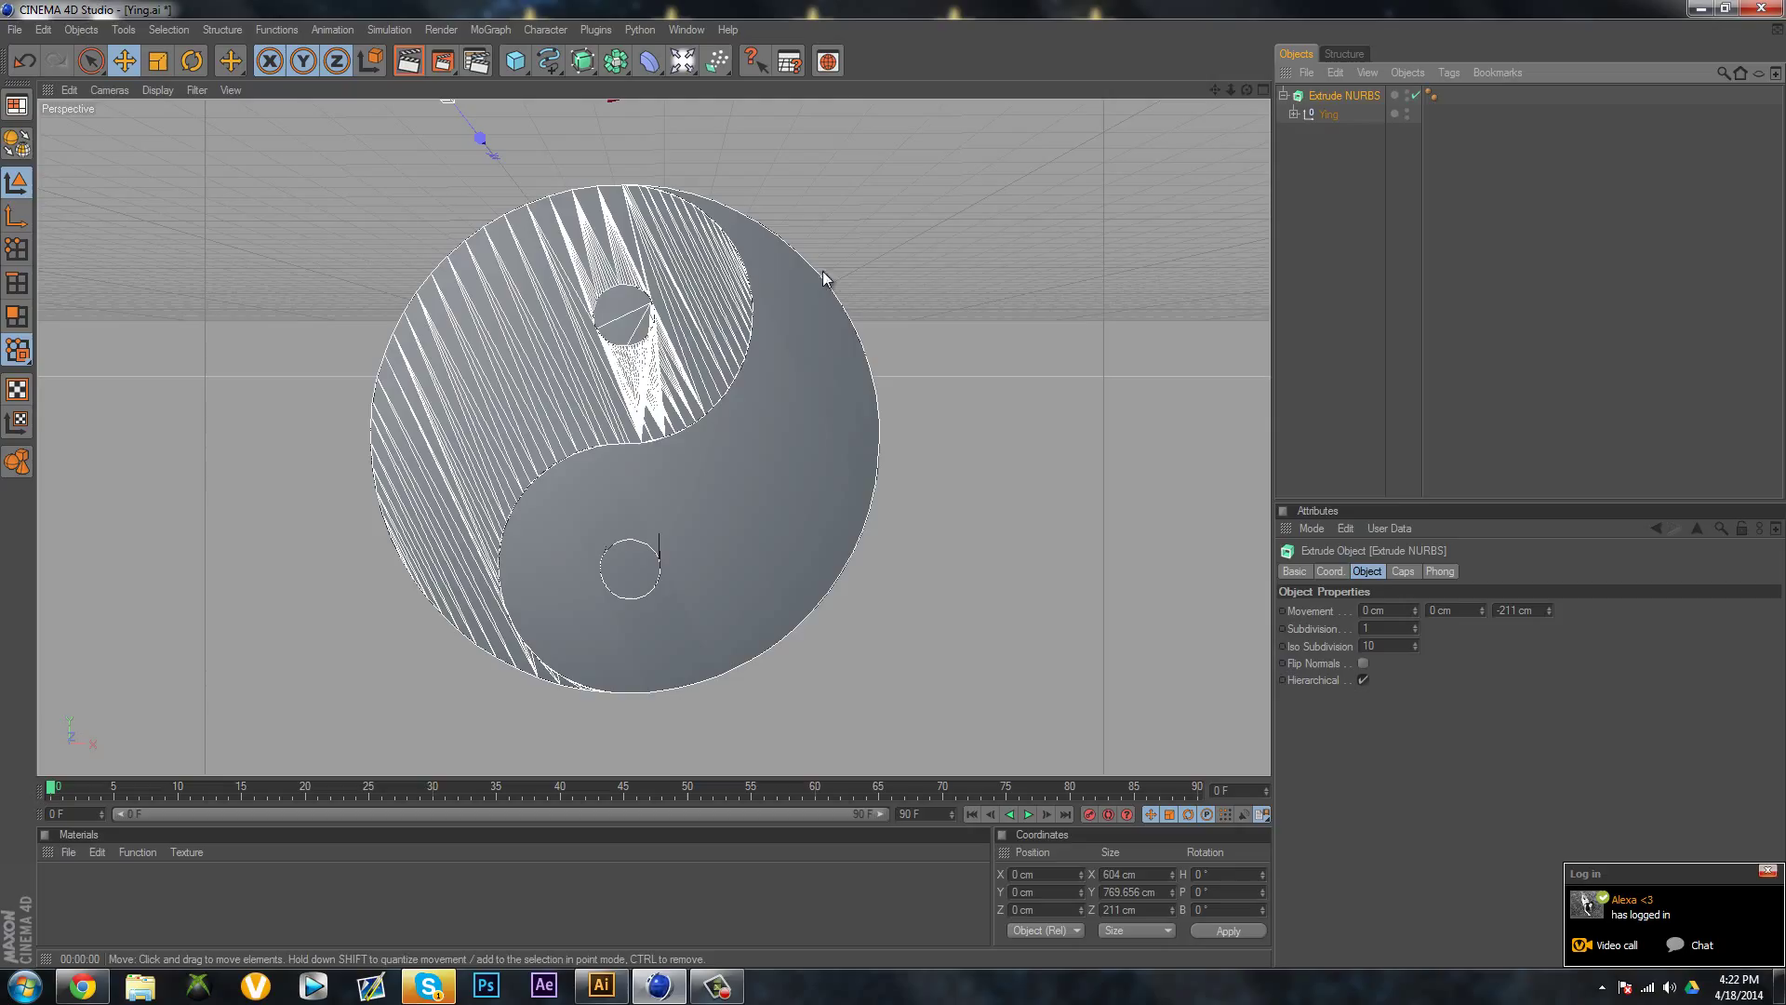
click(408, 61)
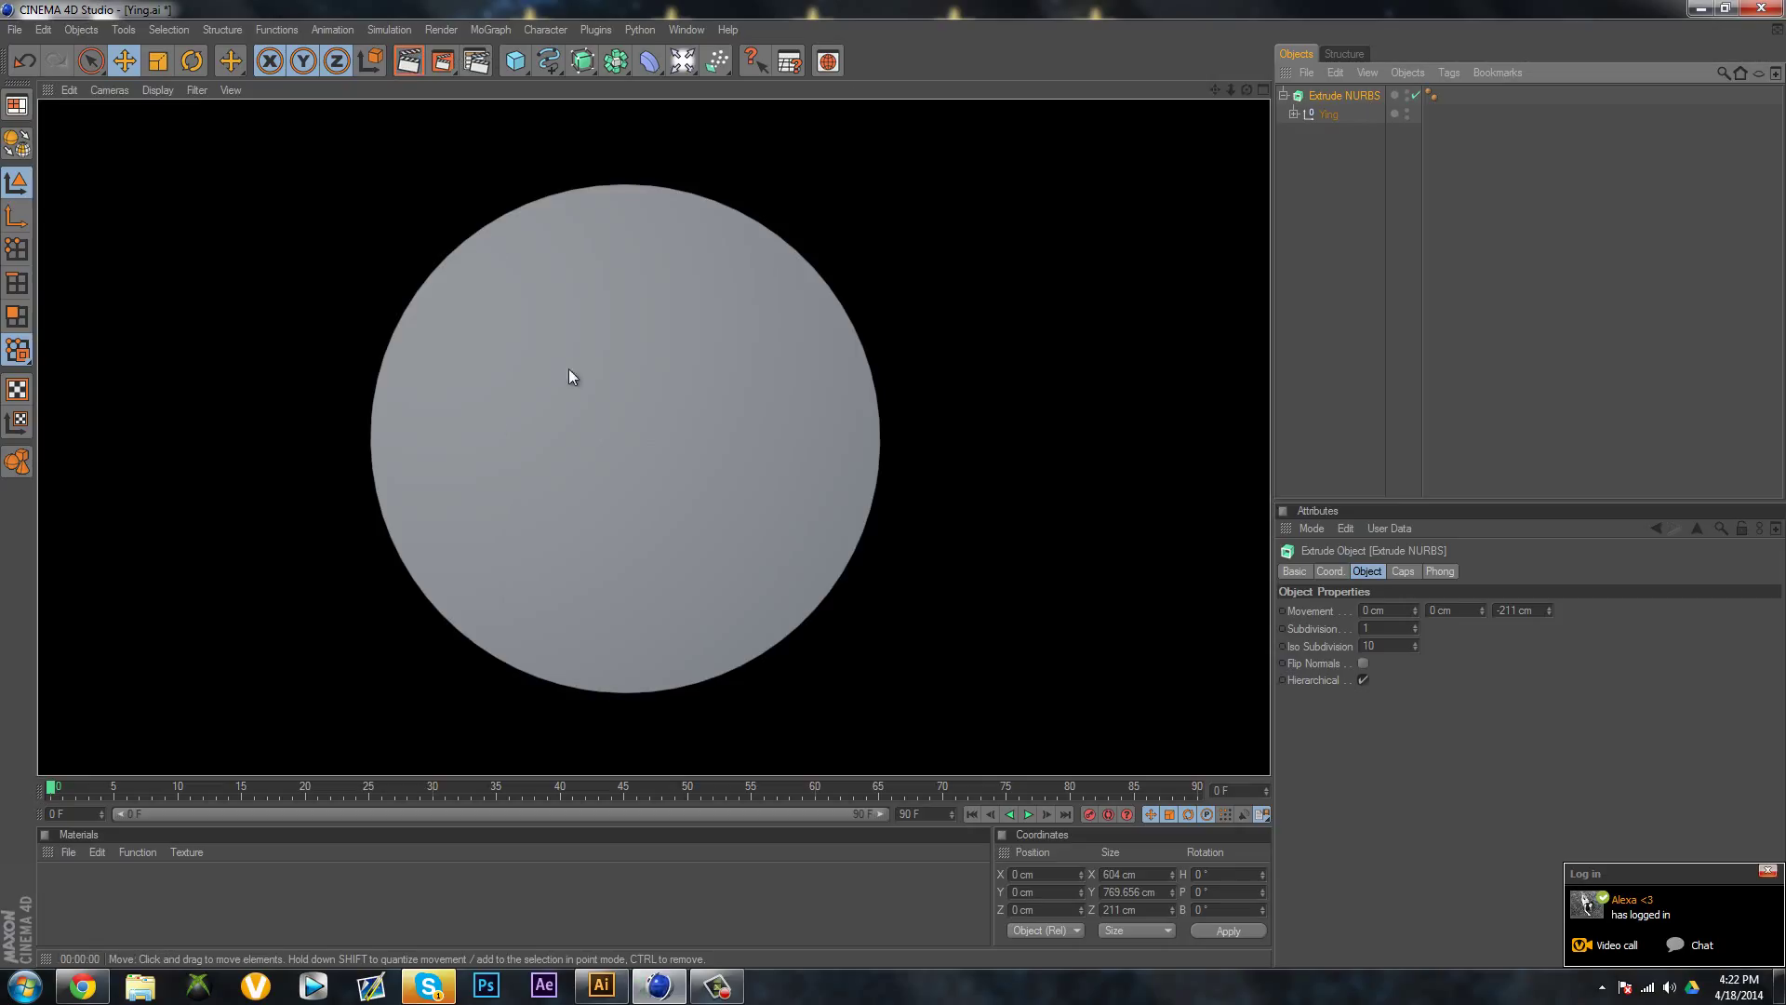
click(545, 346)
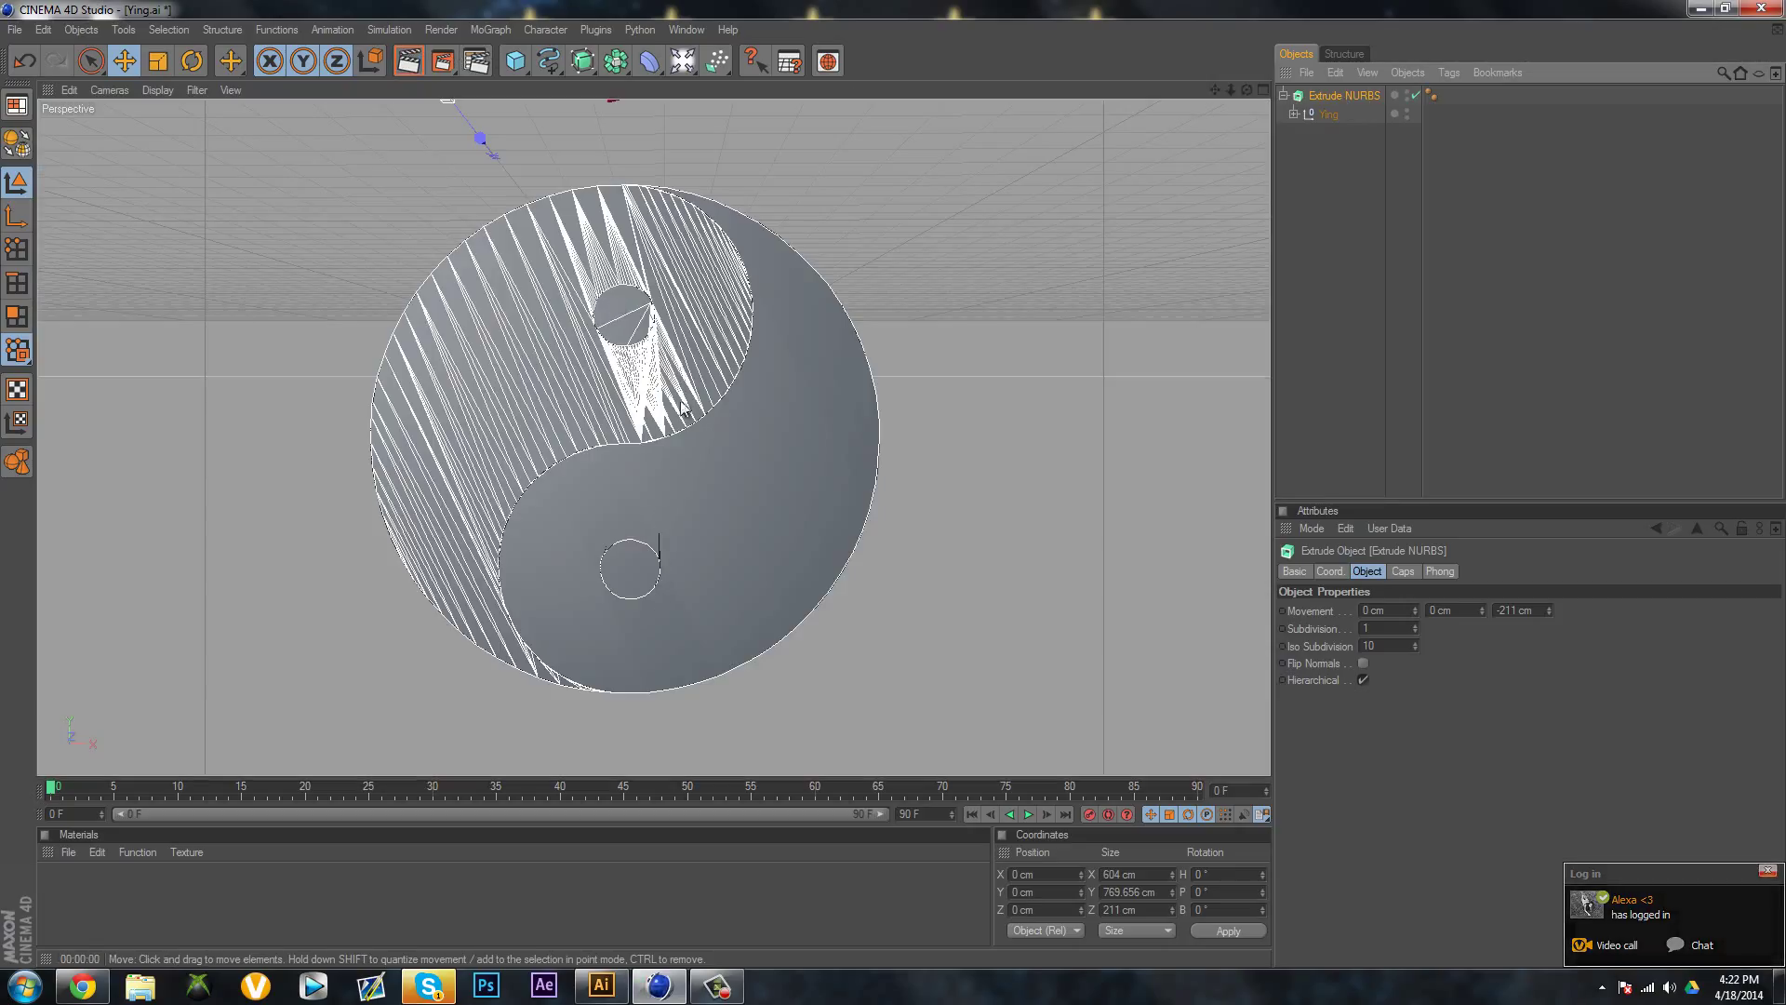
key(ctrl+z)
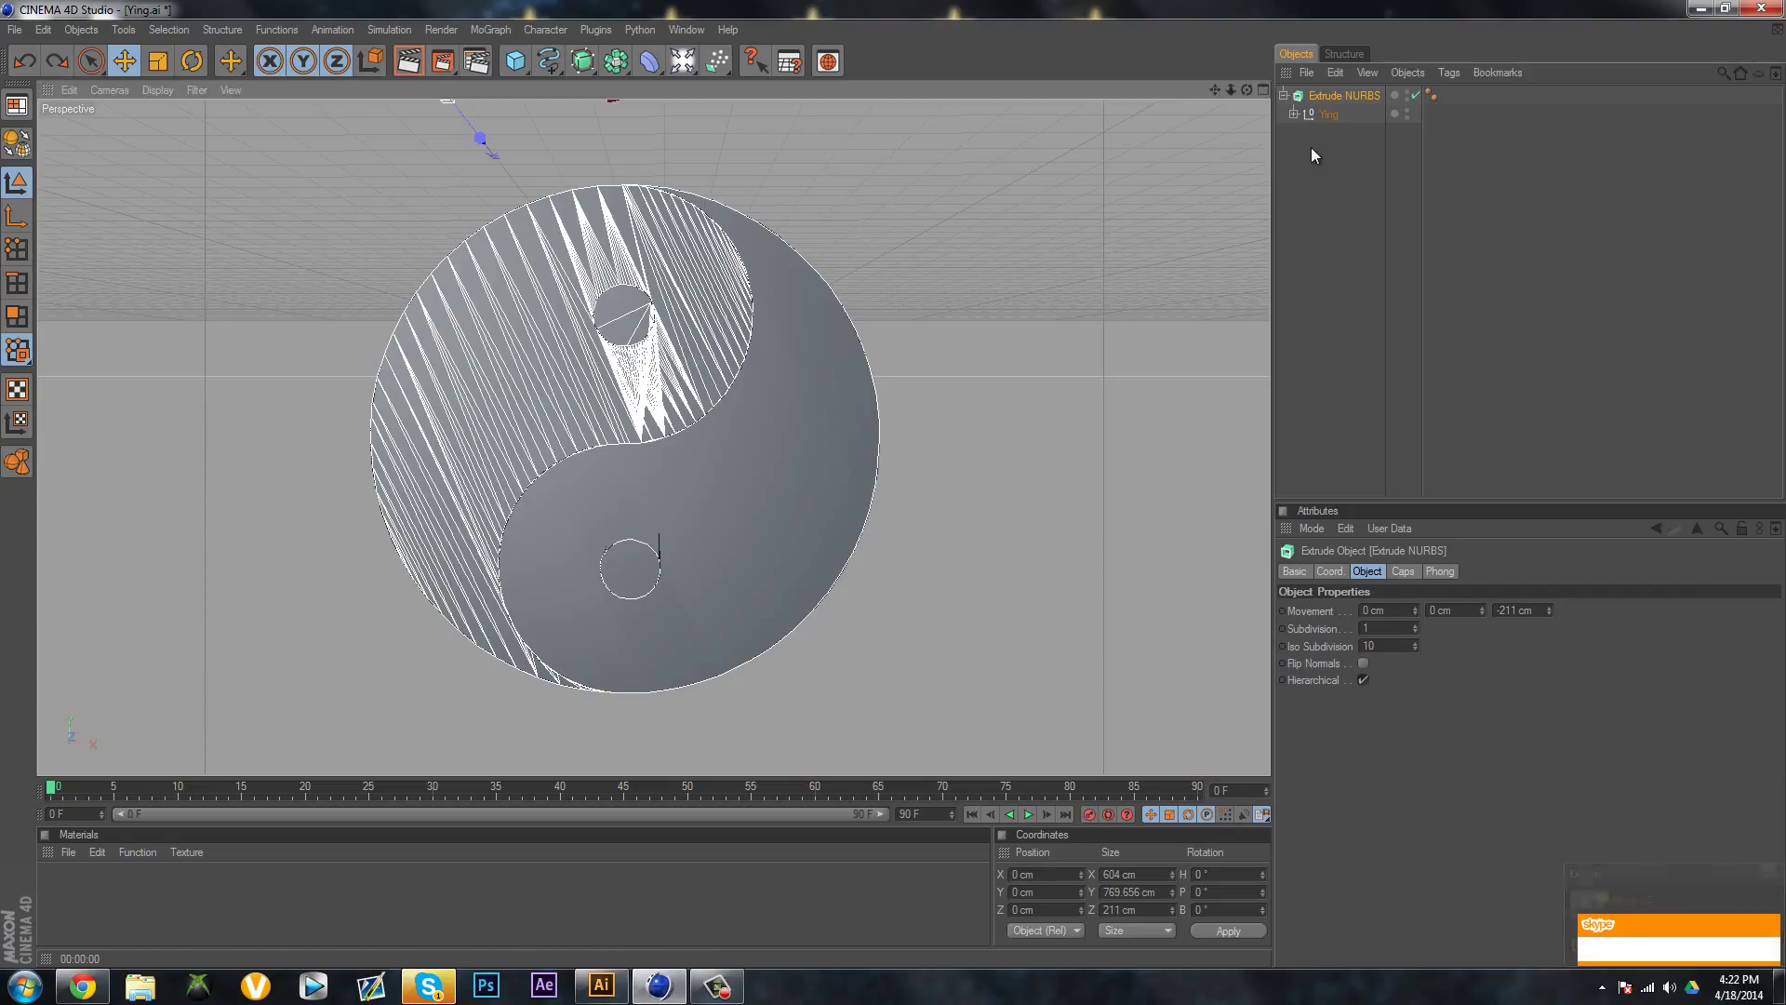
click(1328, 114)
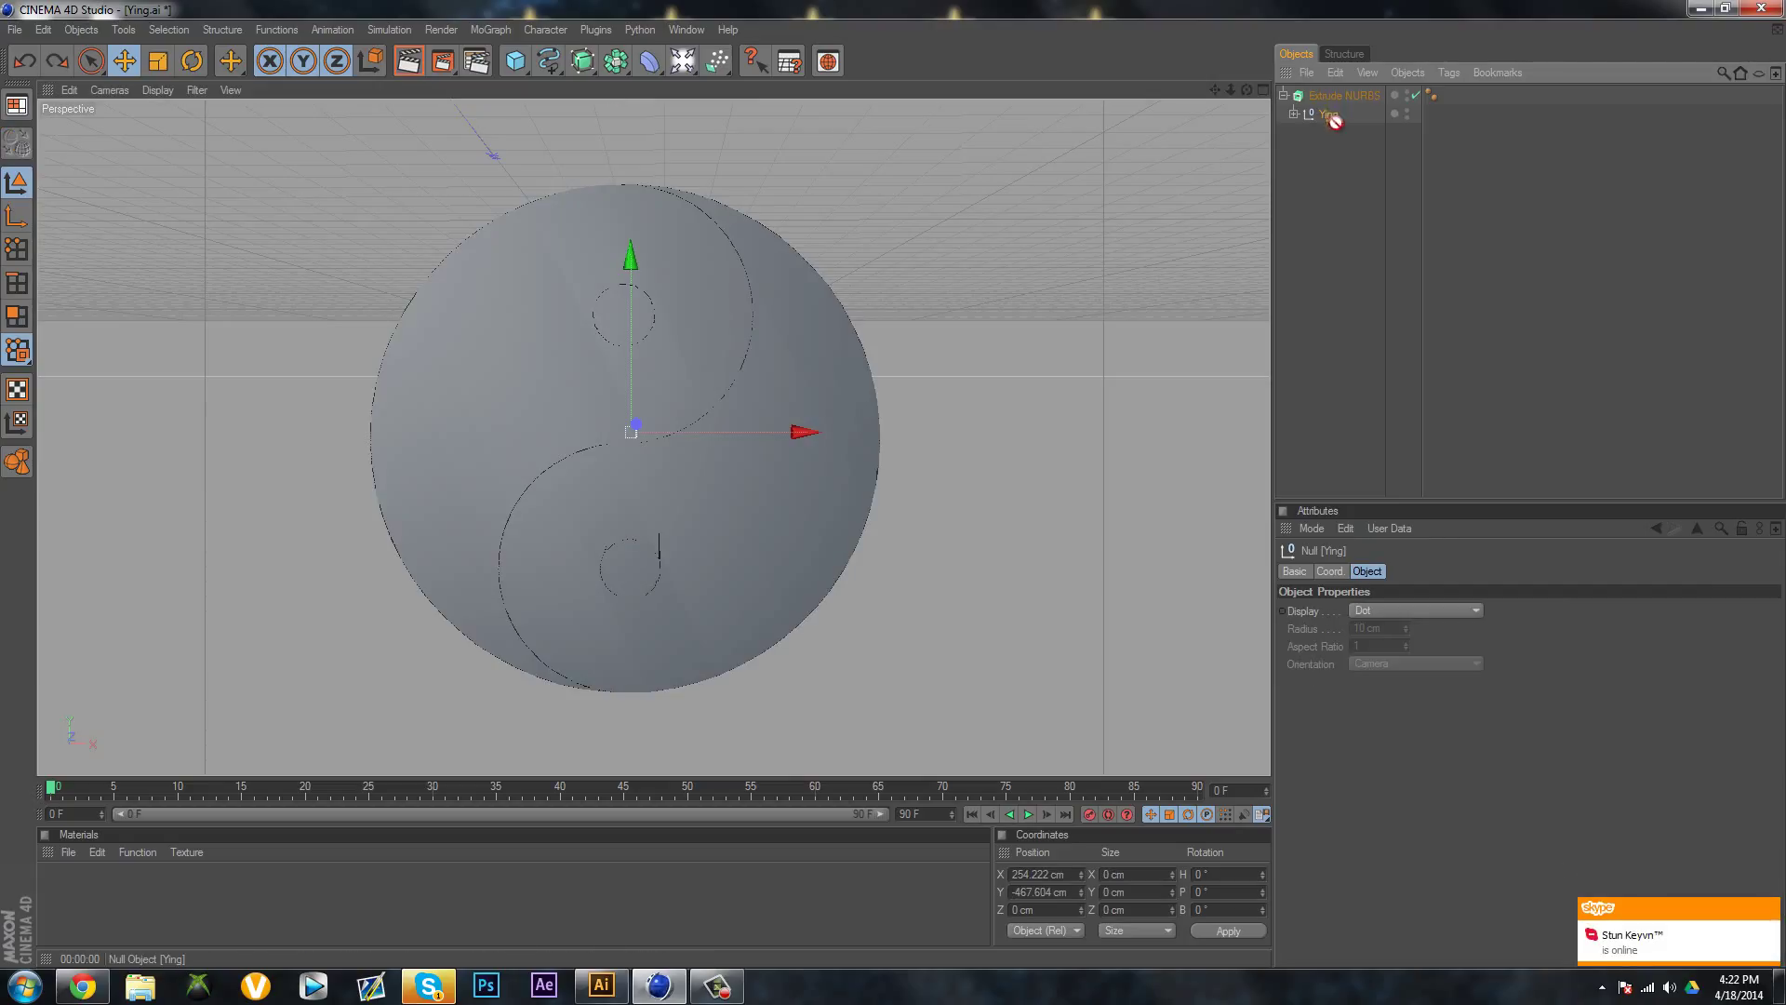
Redo the last change, expand Ying, and paste two copies of Extrude NURBS
key(ctrl+y)
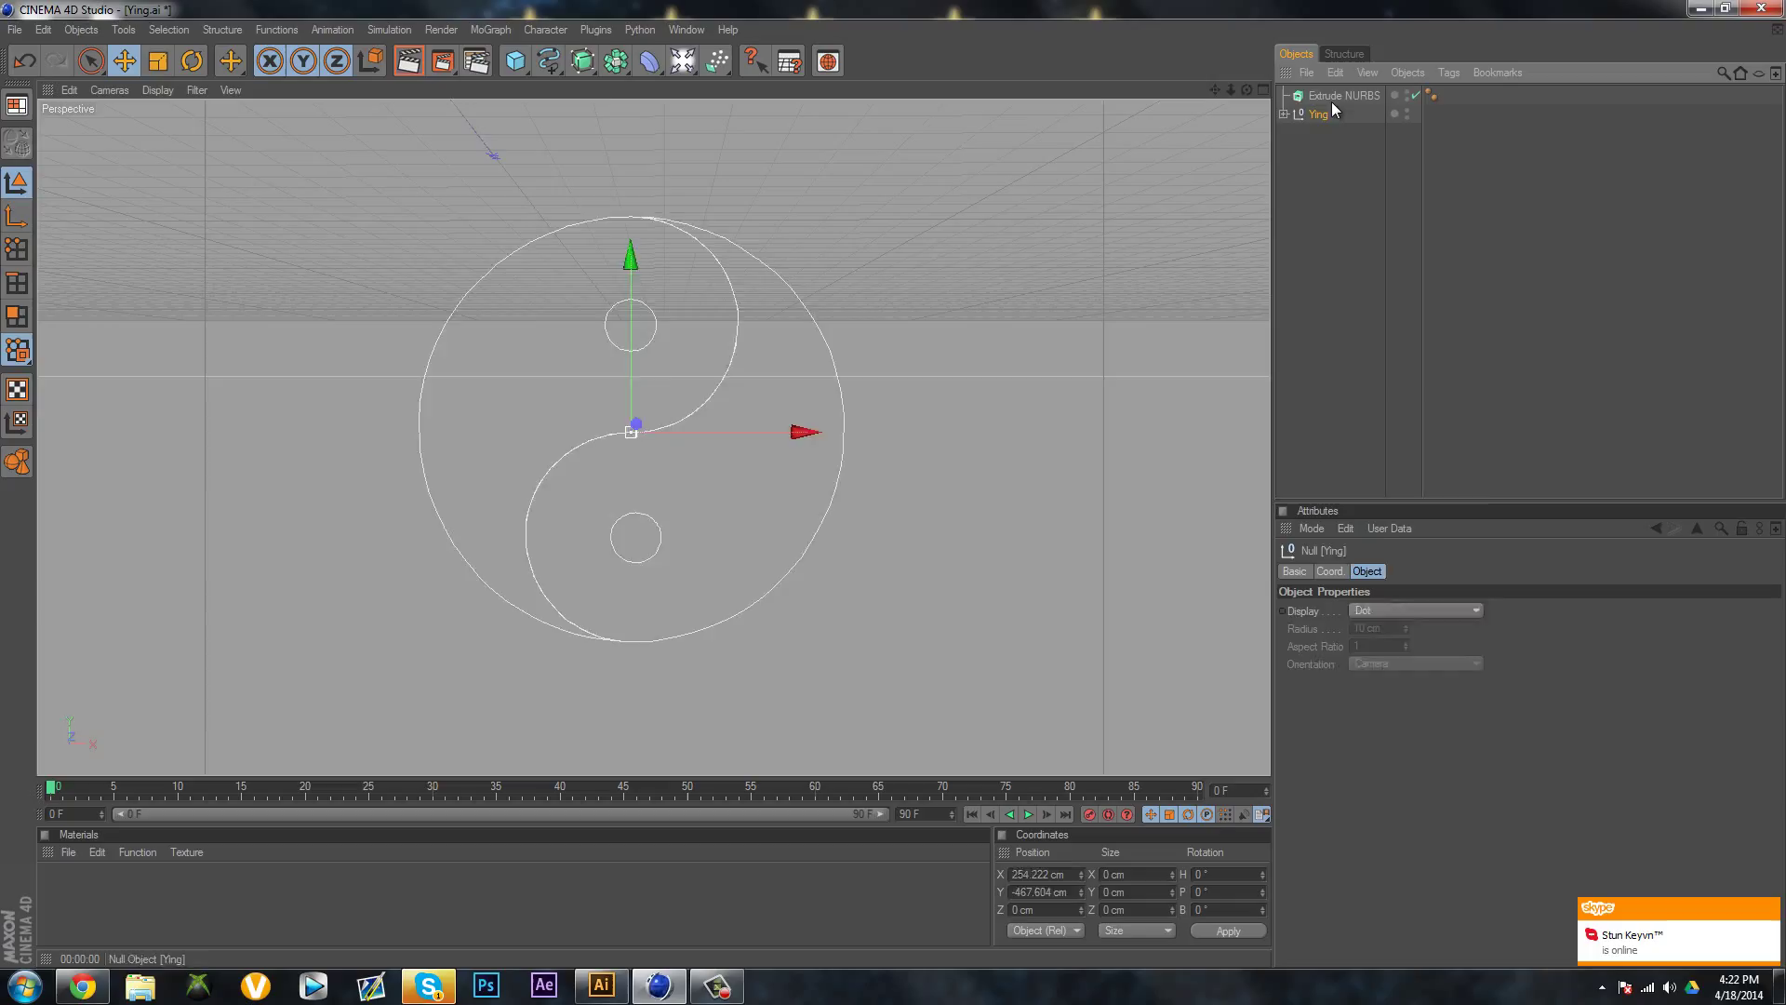
click(1331, 99)
click(1283, 114)
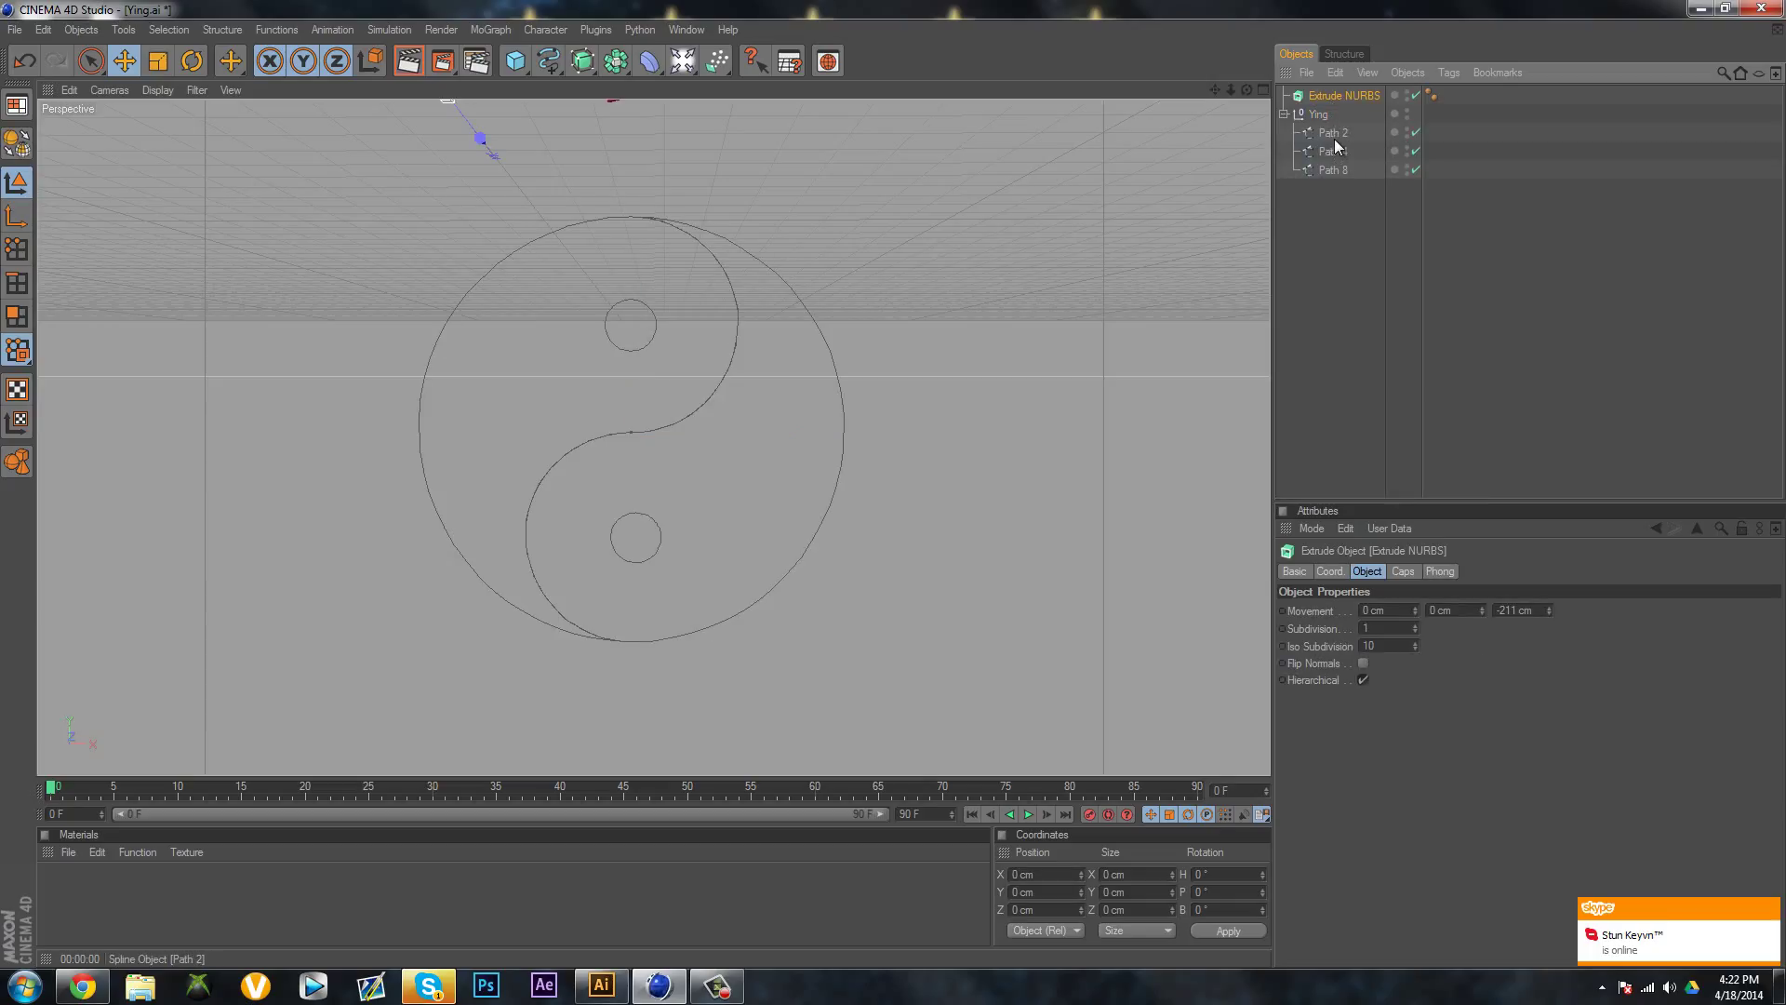
key(ctrl+c)
key(ctrl+v)
key(ctrl+v)
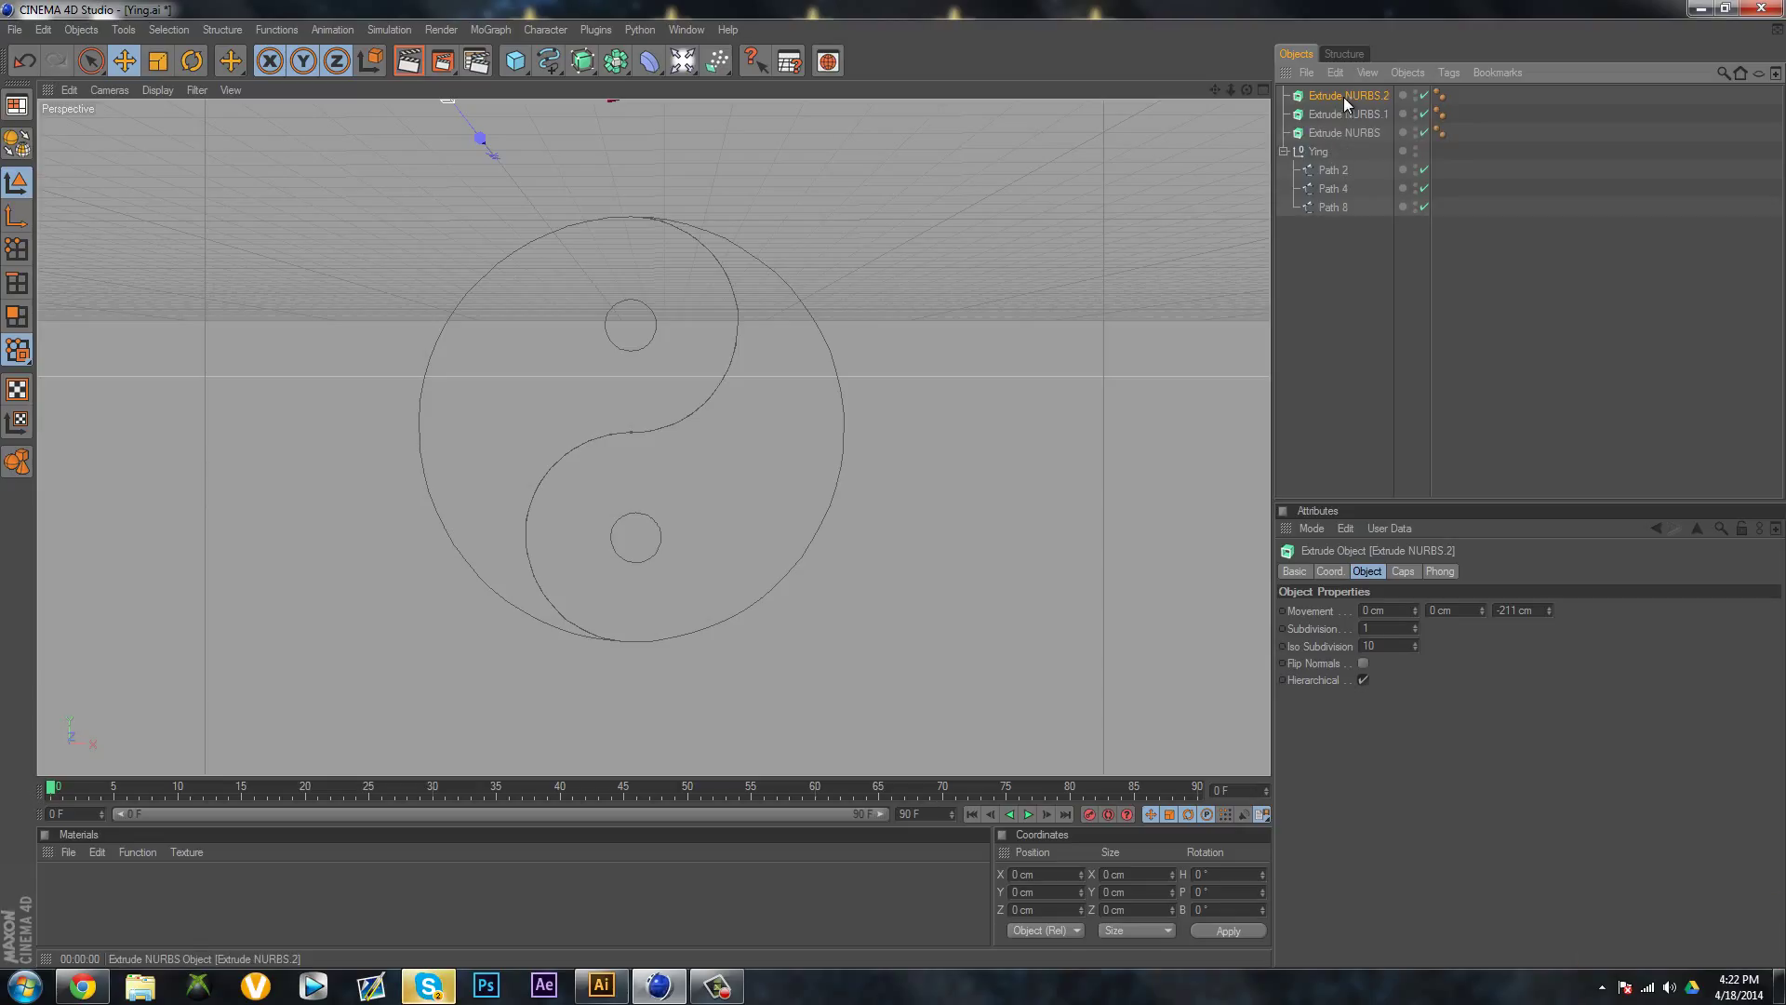
Move Path 2, Path 4 and Path 8 into separate Extrude NURBS objects and collapse them
click(1339, 133)
drag(1335, 169, 1356, 115)
drag(1332, 207, 1354, 95)
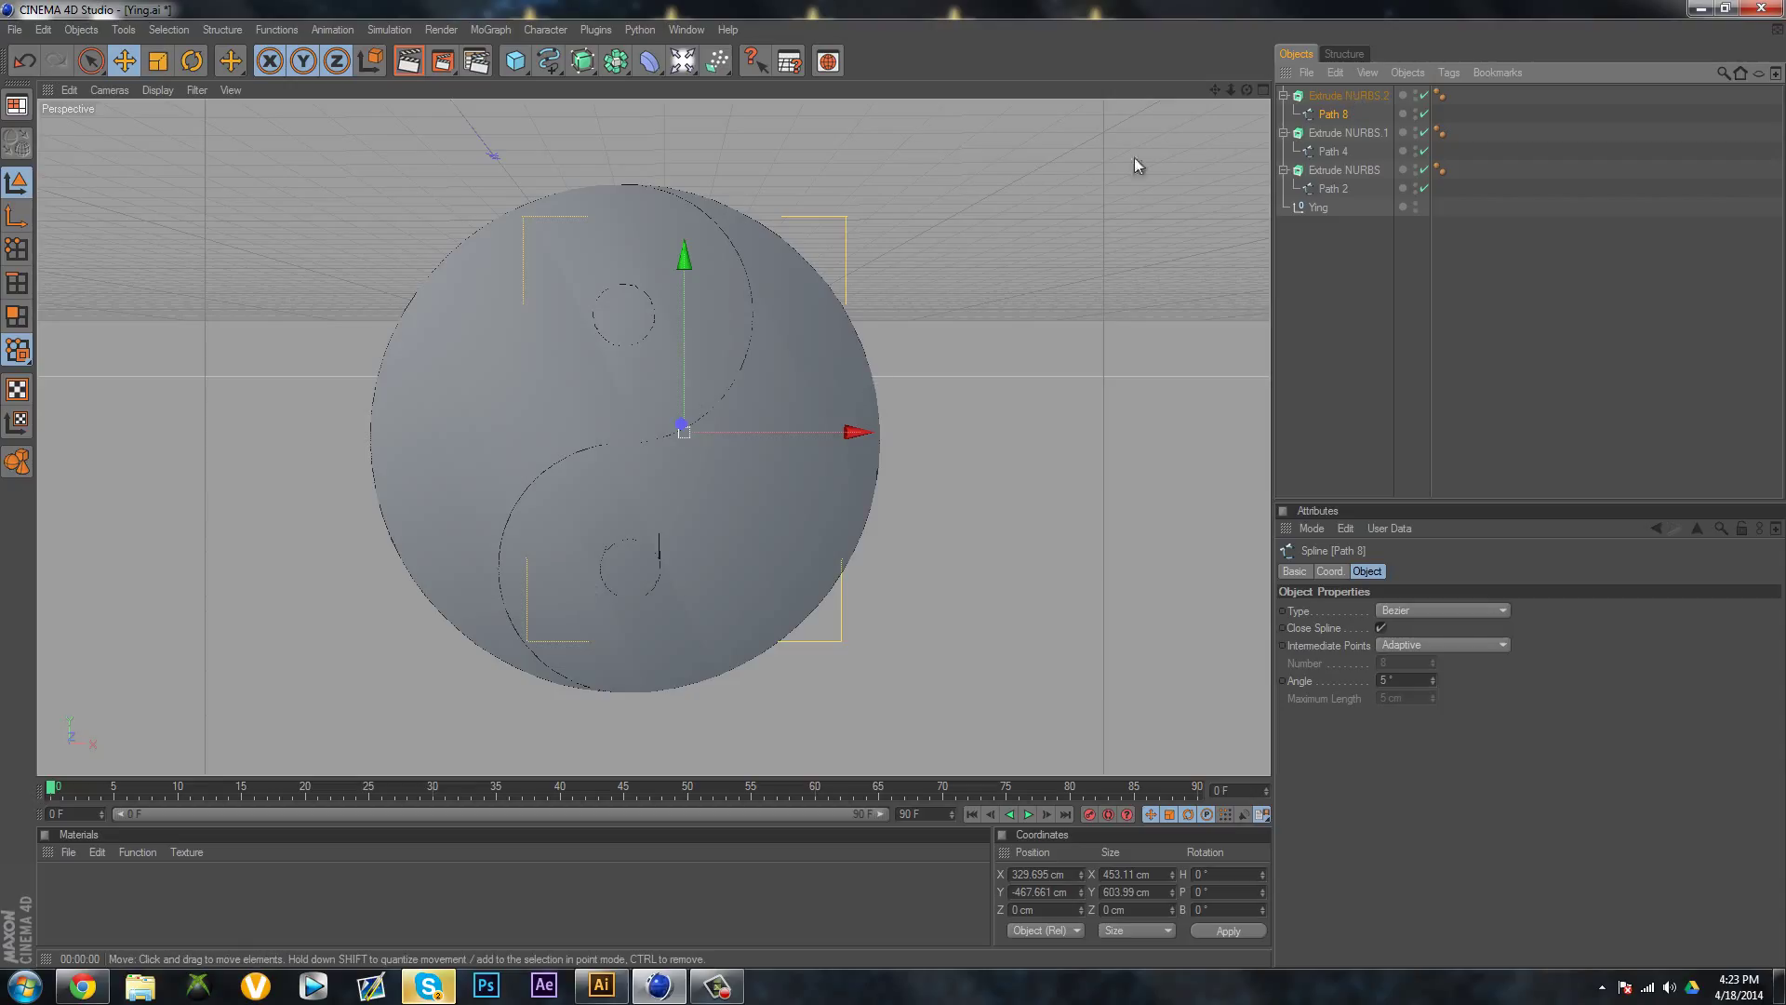
click(1284, 95)
click(1284, 113)
click(1283, 132)
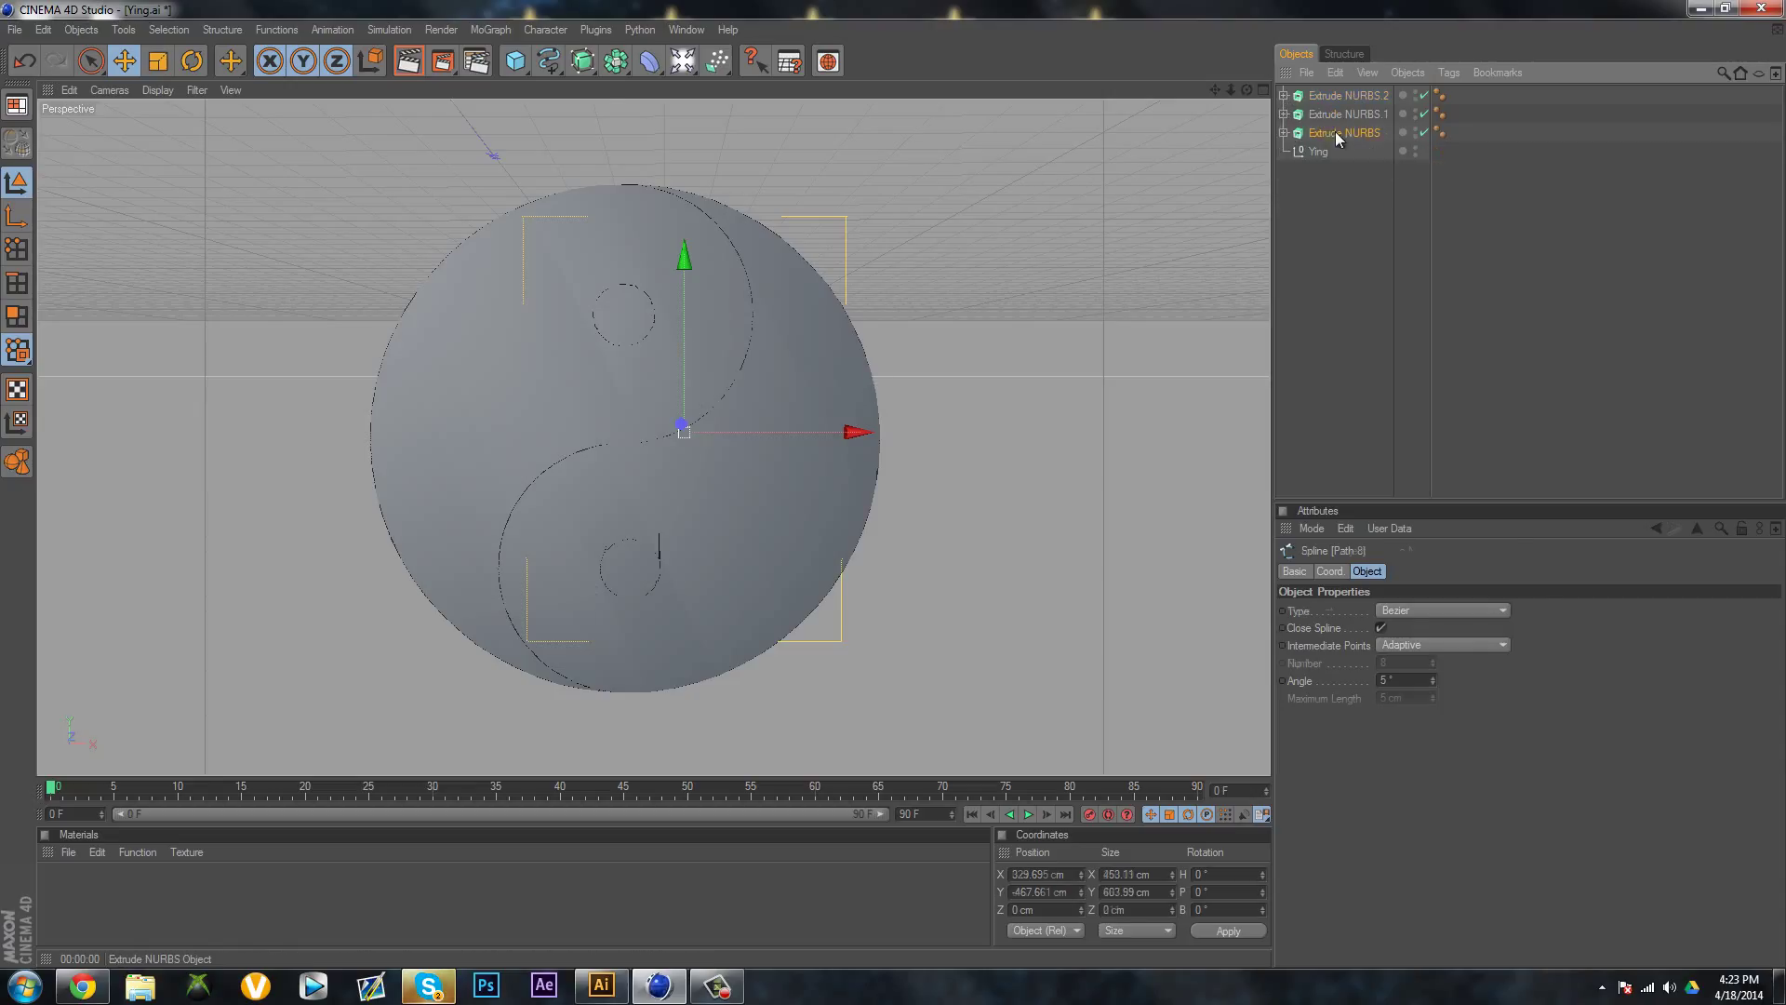
Adjust the first Extrude NURBS object's depth, then delete that object
click(1335, 131)
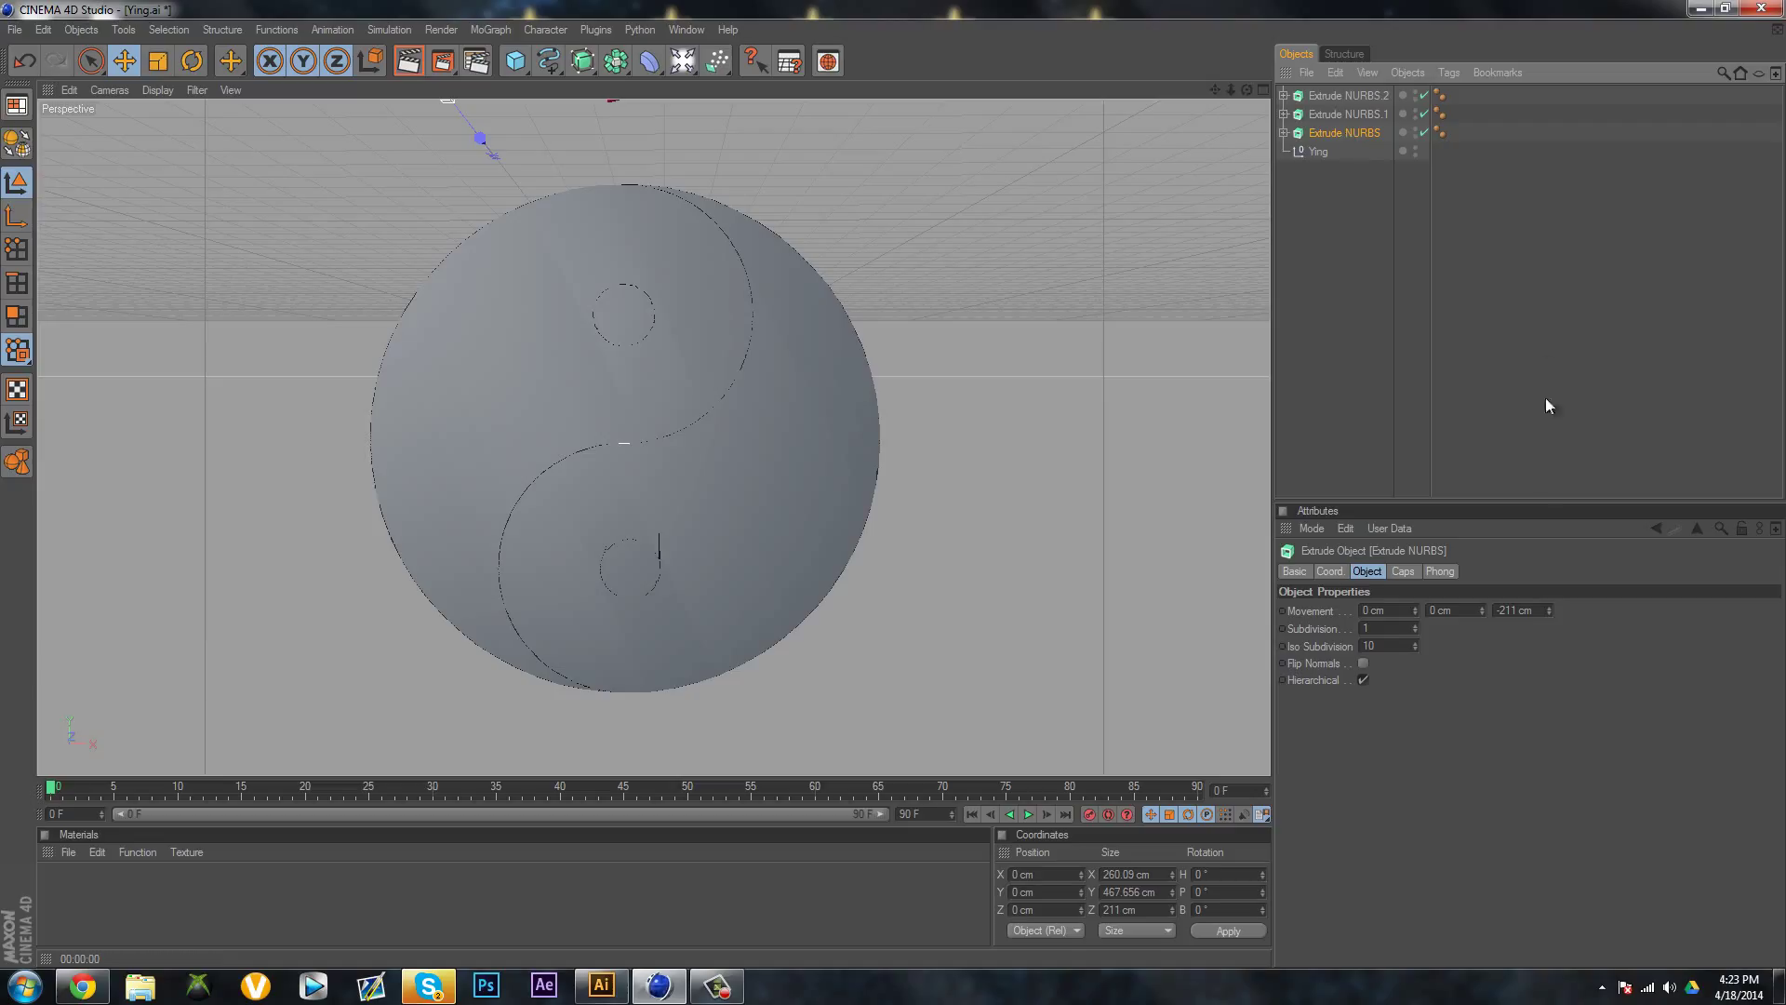
click(1547, 614)
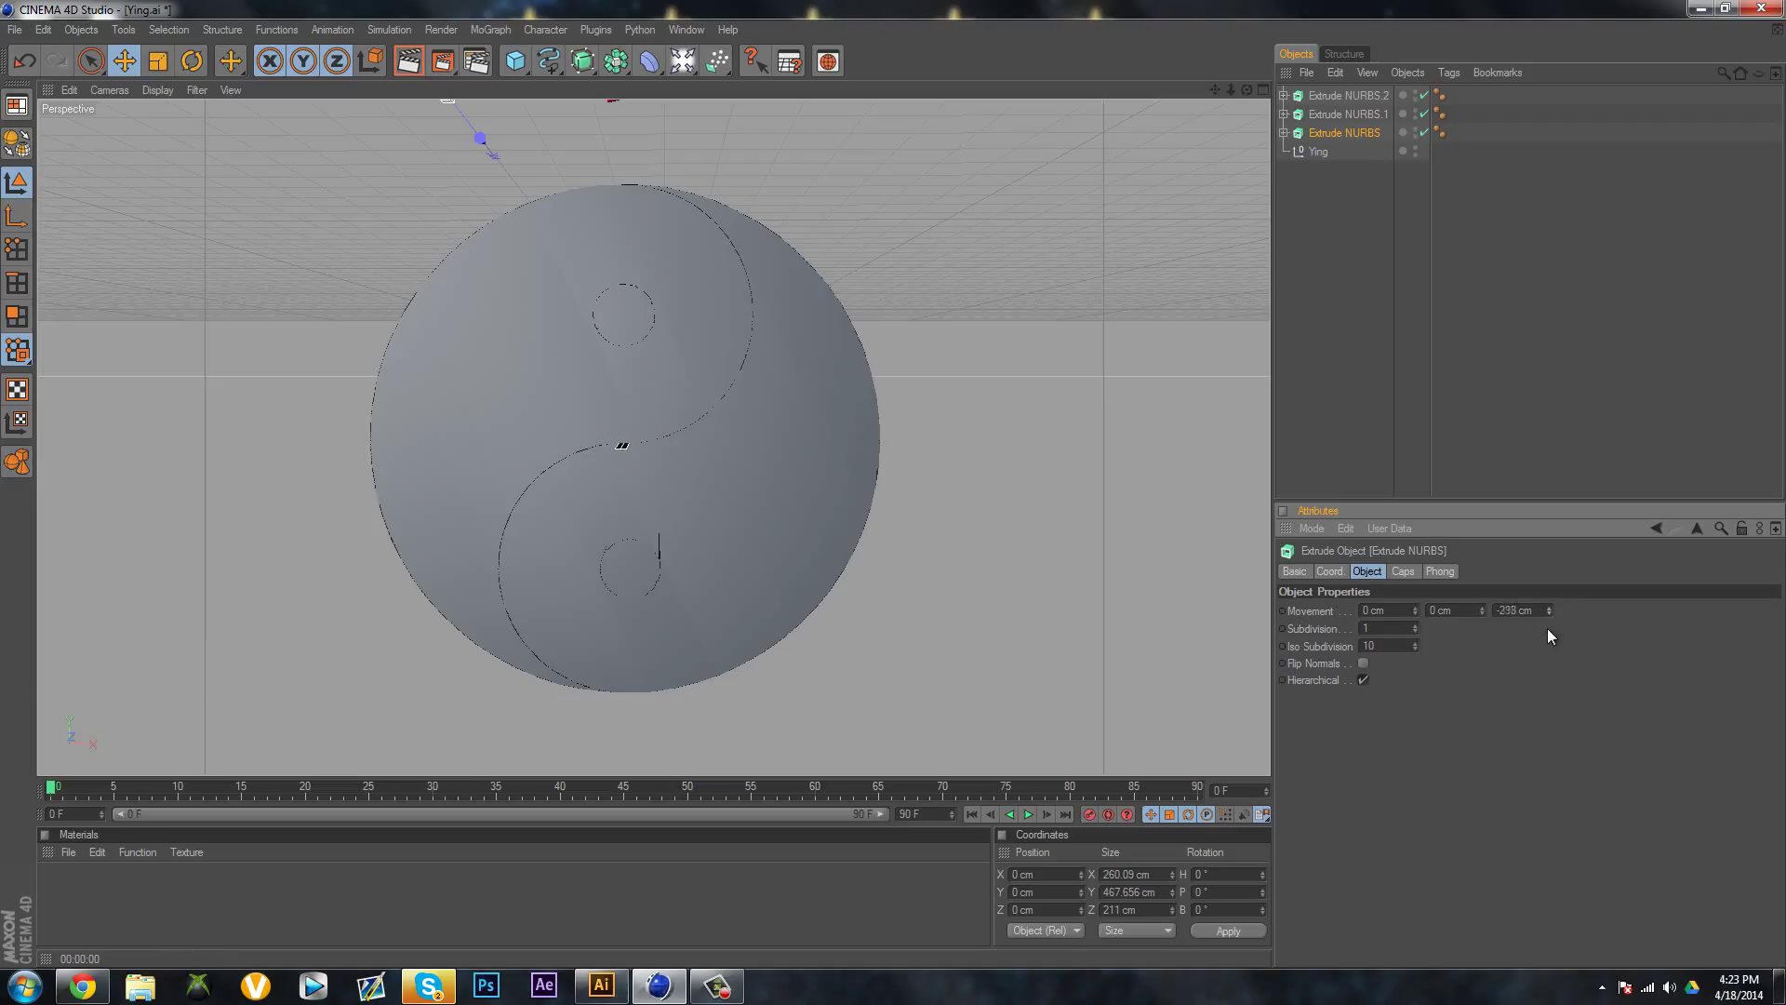
mouse_move(1548, 610)
mouse_down()
mouse_move(1533, 636)
mouse_move(1548, 538)
mouse_move(1578, 493)
mouse_move(1515, 705)
mouse_move(1550, 587)
mouse_up()
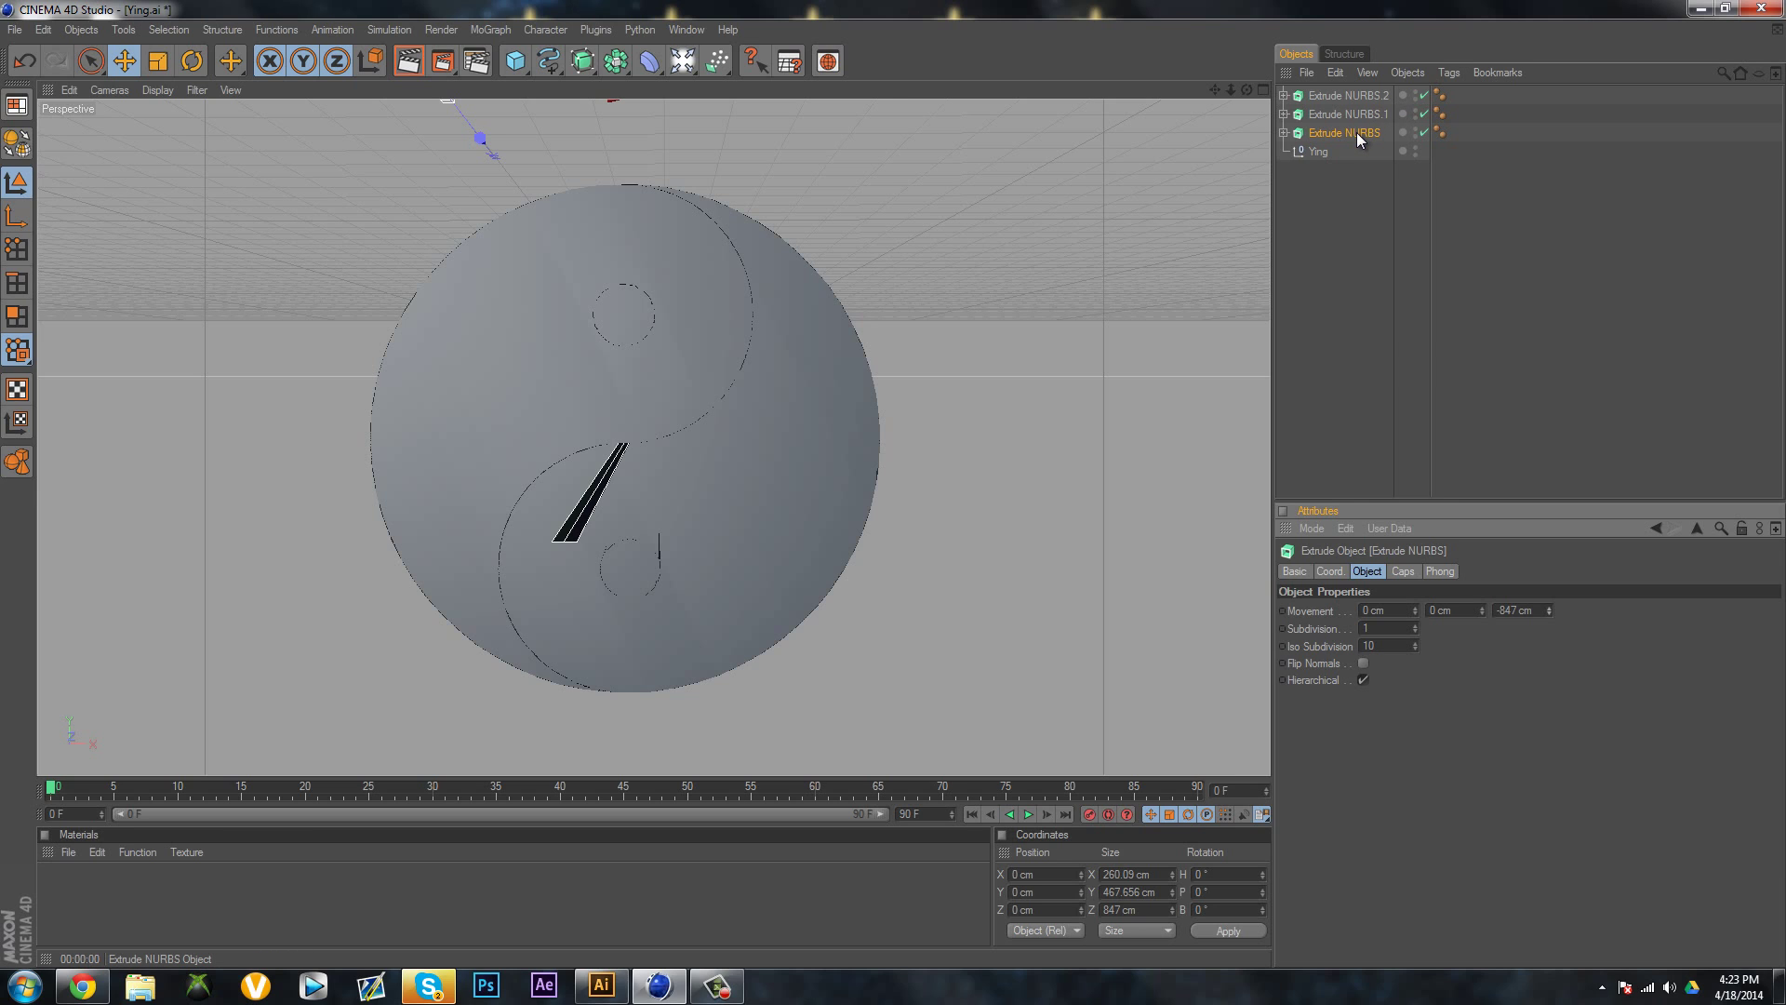
key(Delete)
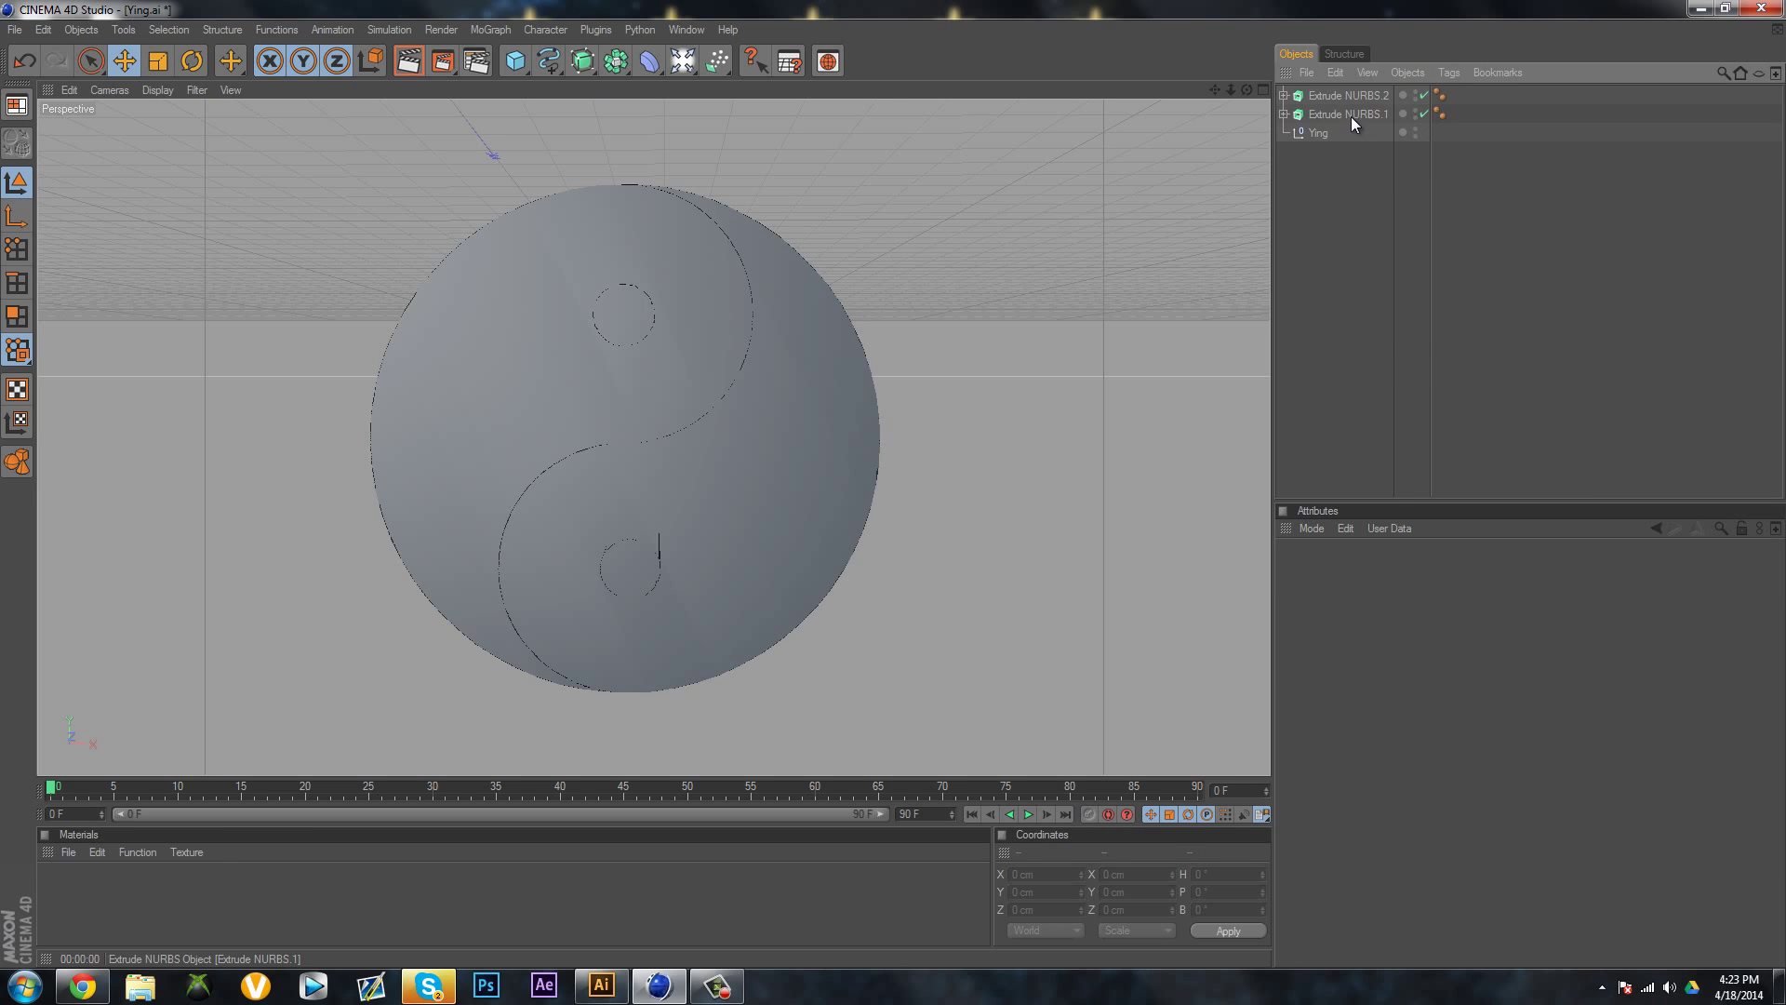
Set Extrude NURBS.1 Movement Z to -285 cm and bring up Ying.ai in Illustrator
click(1351, 114)
drag(1547, 603, 1548, 582)
drag(1521, 729, 1540, 695)
drag(1549, 604, 1550, 610)
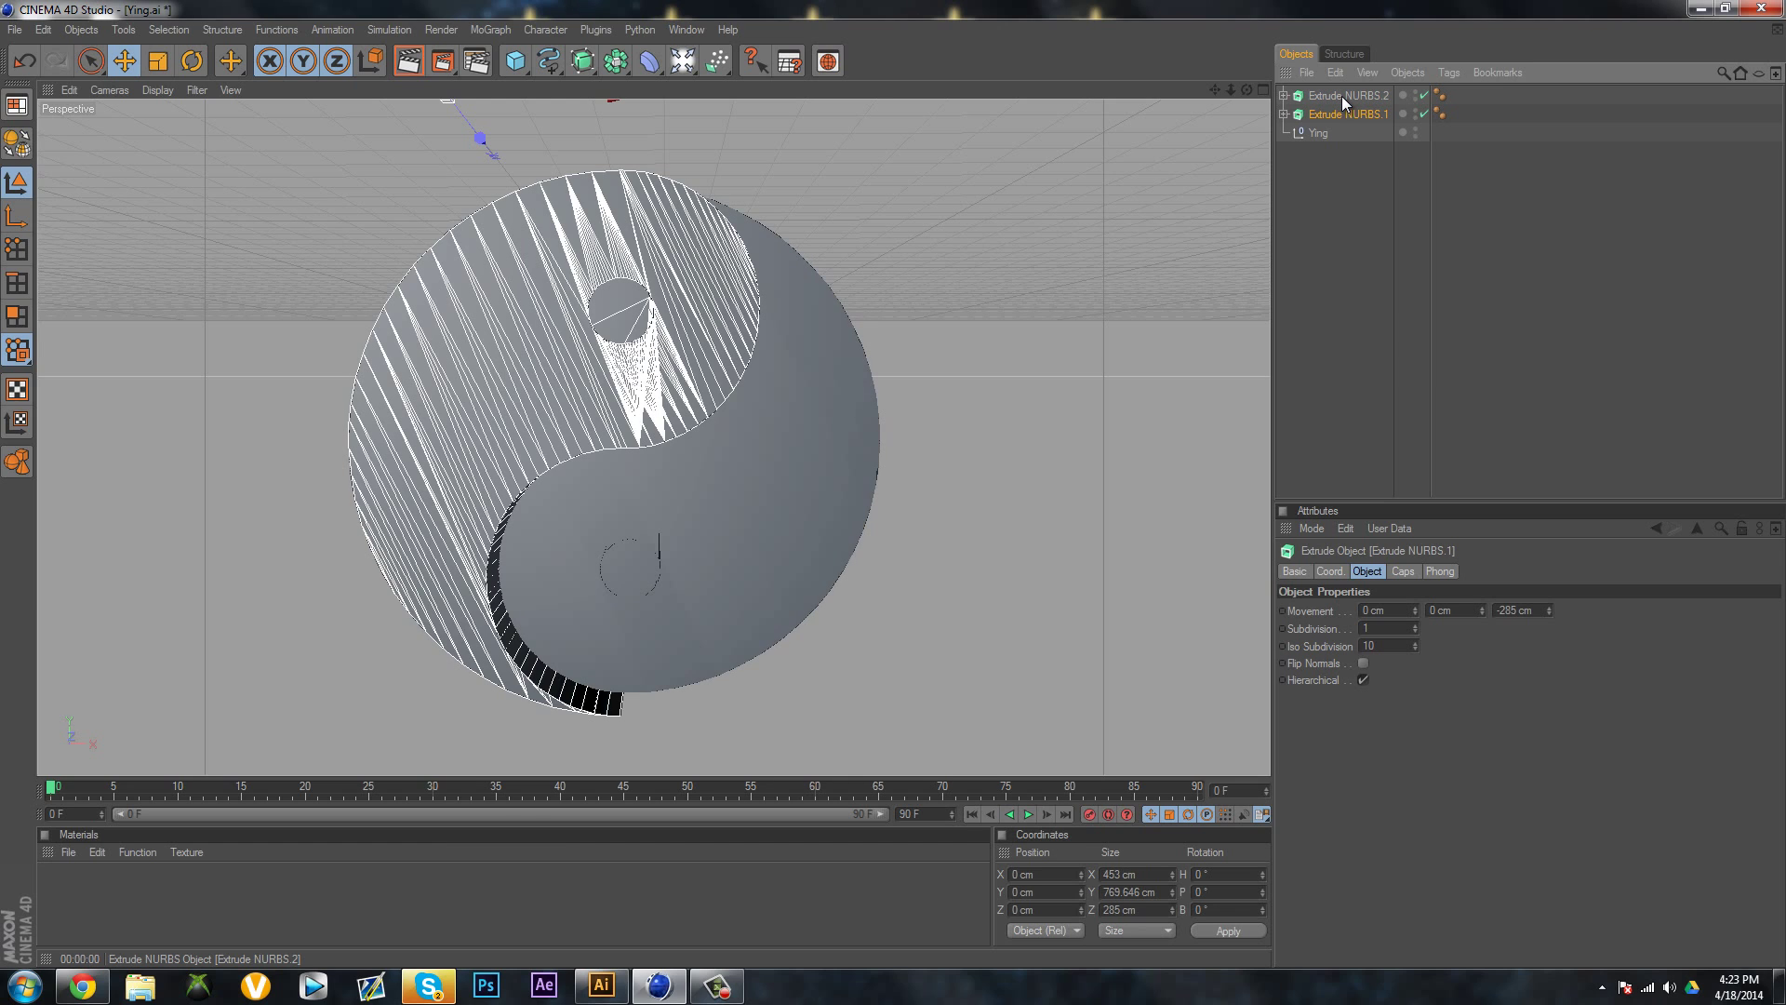
click(600, 985)
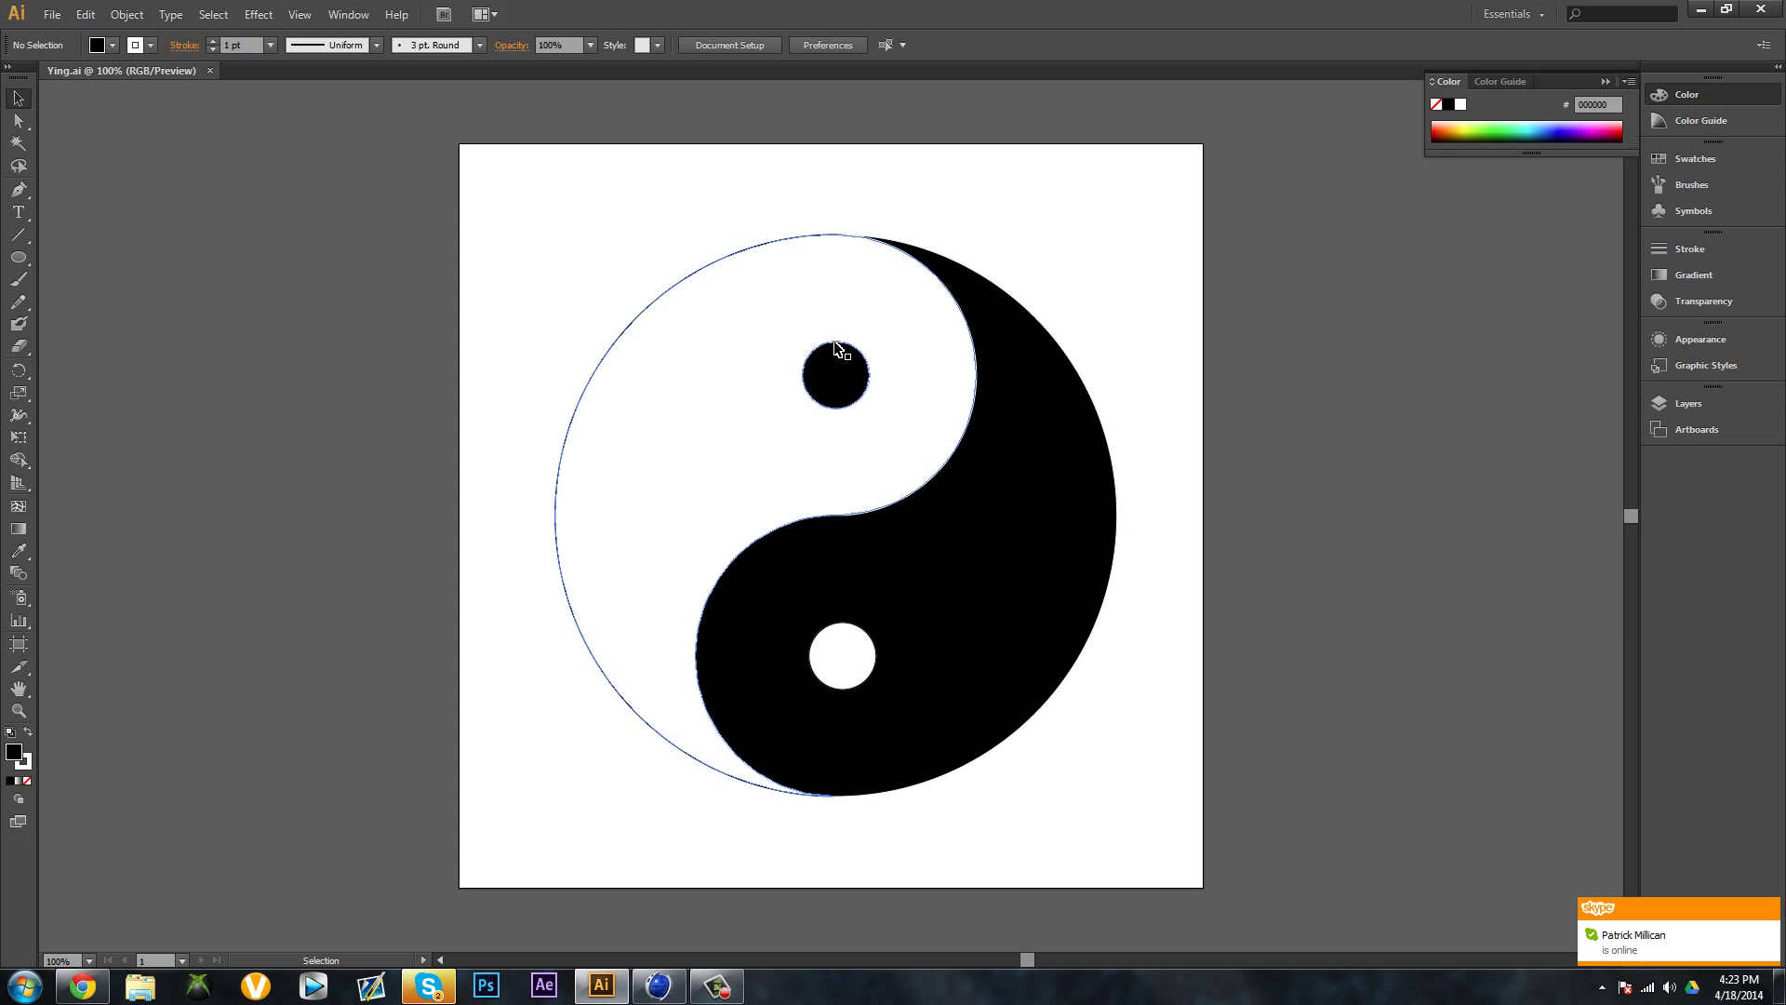
Inspect the small black circle in Ying.ai, then minimize Illustrator back to Cinema 4D
click(845, 369)
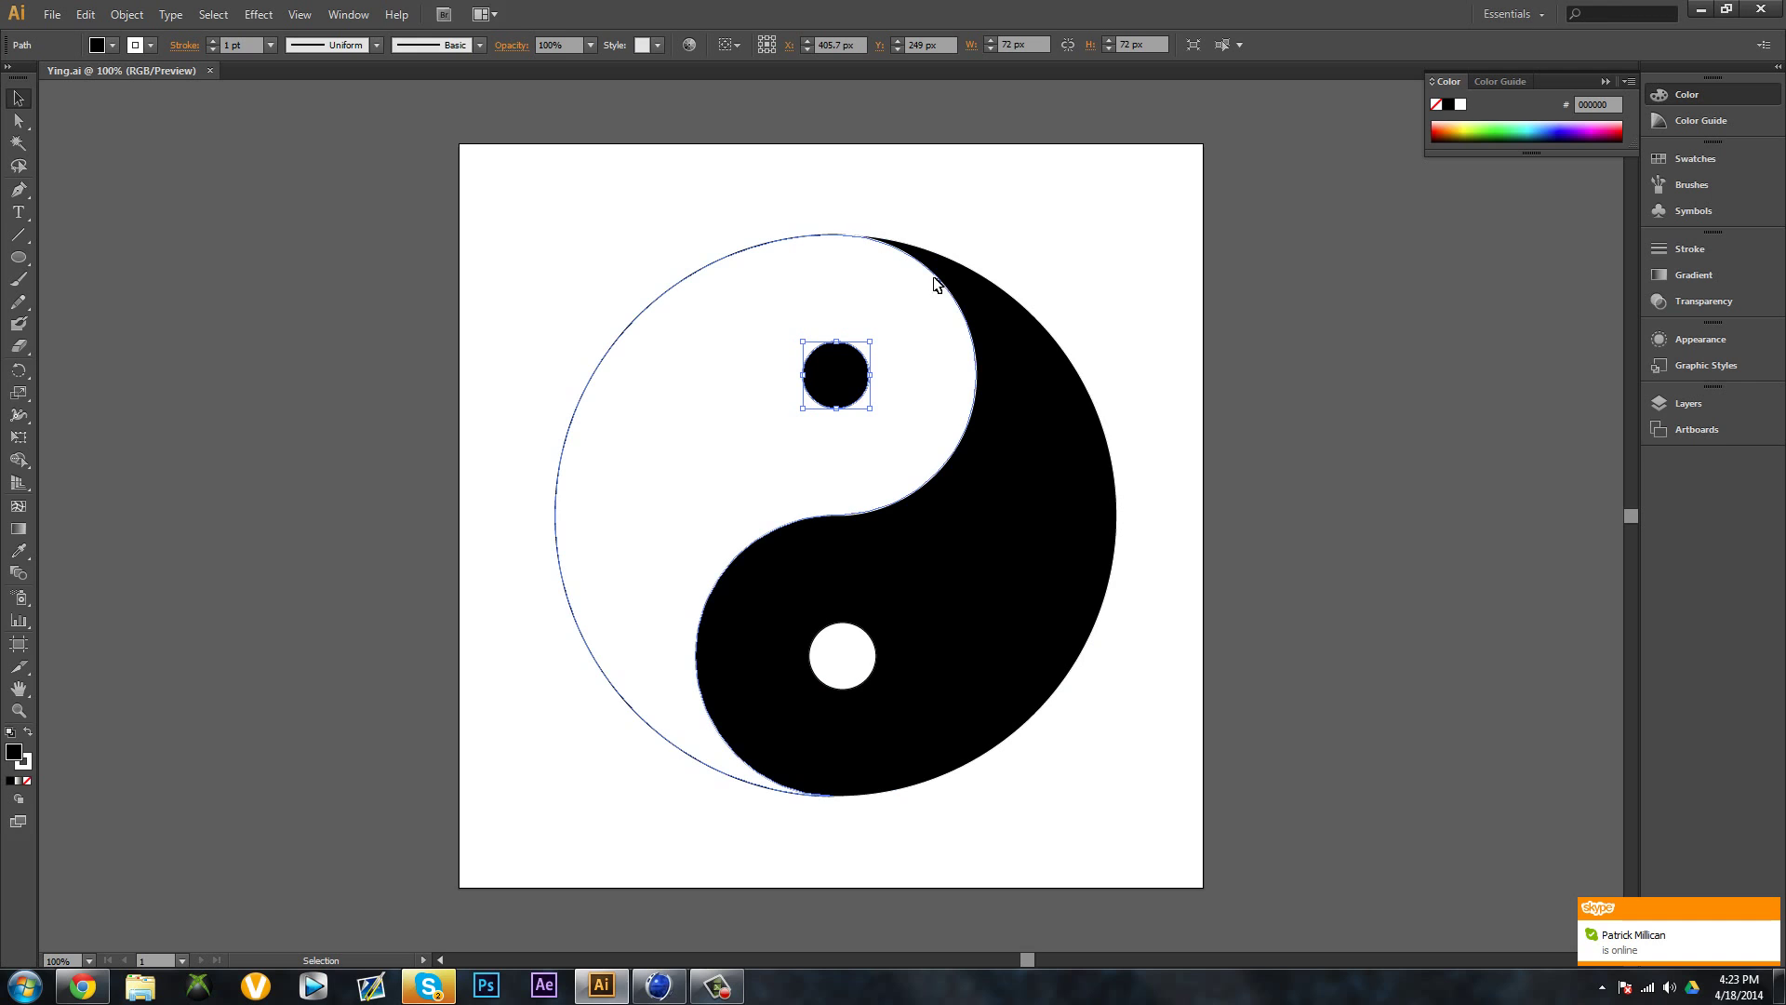
click(1712, 9)
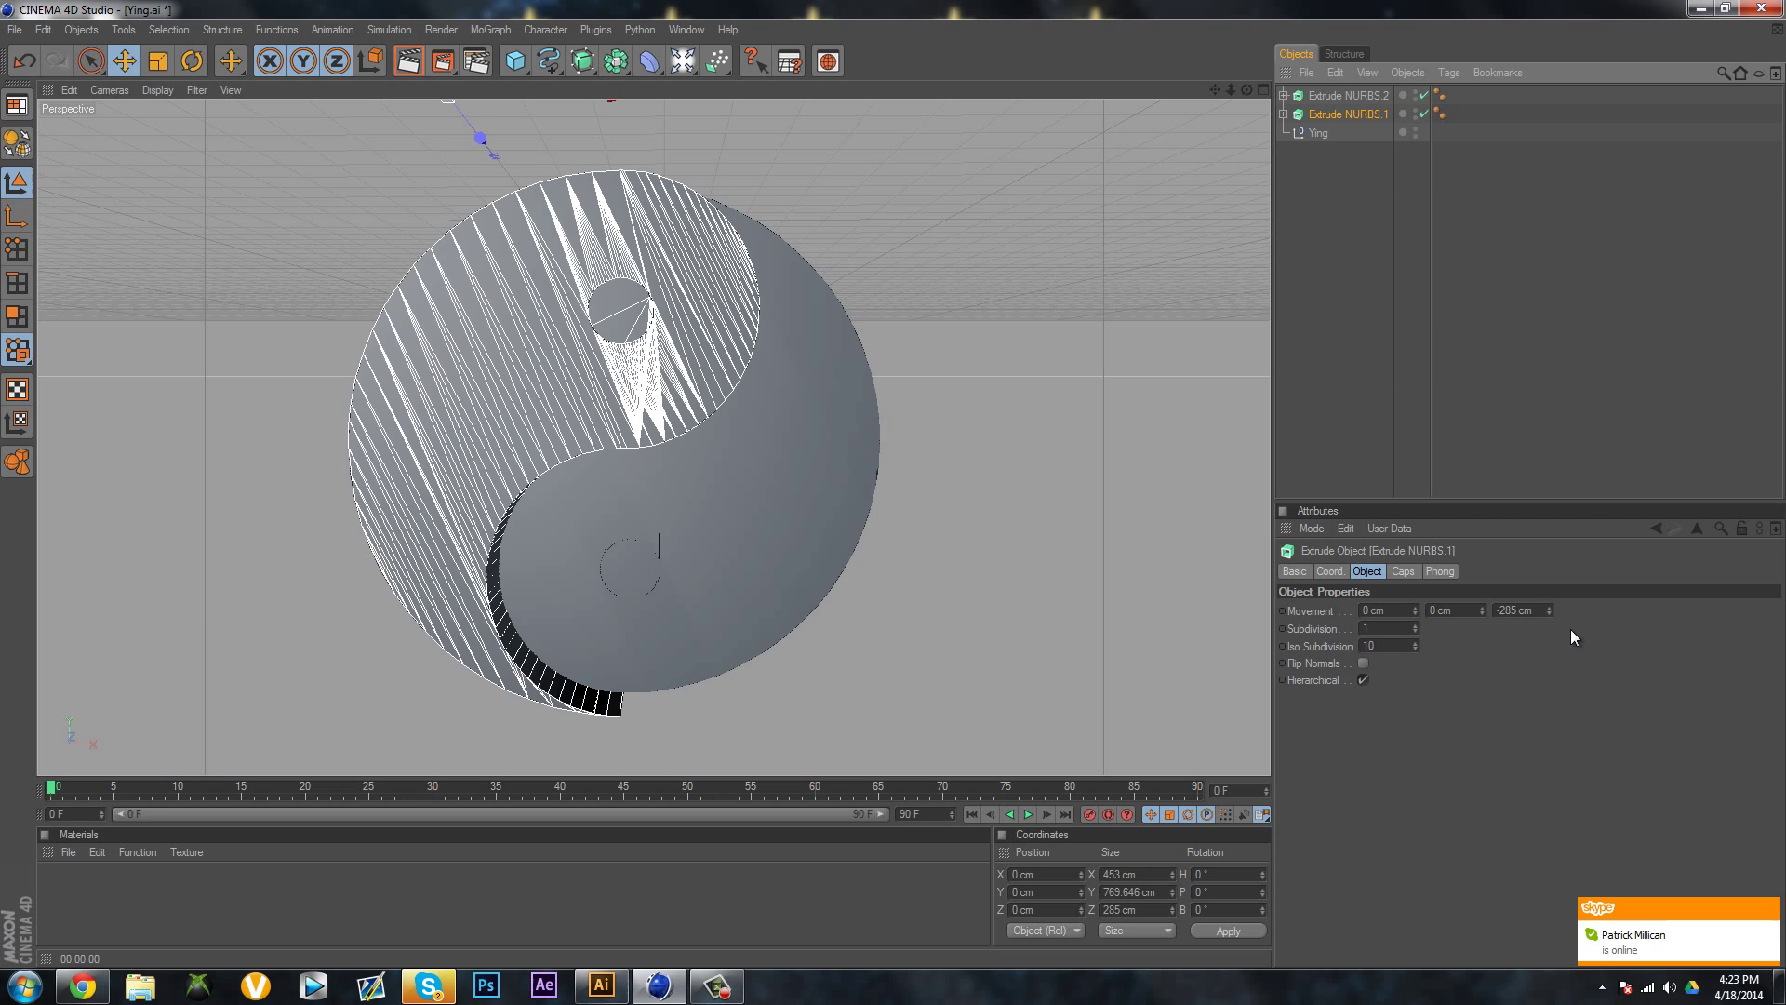
Set Extrude NURBS.1 movement to -263, 221, -390 cm and zoom out to inspect
drag(1549, 609, 1470, 655)
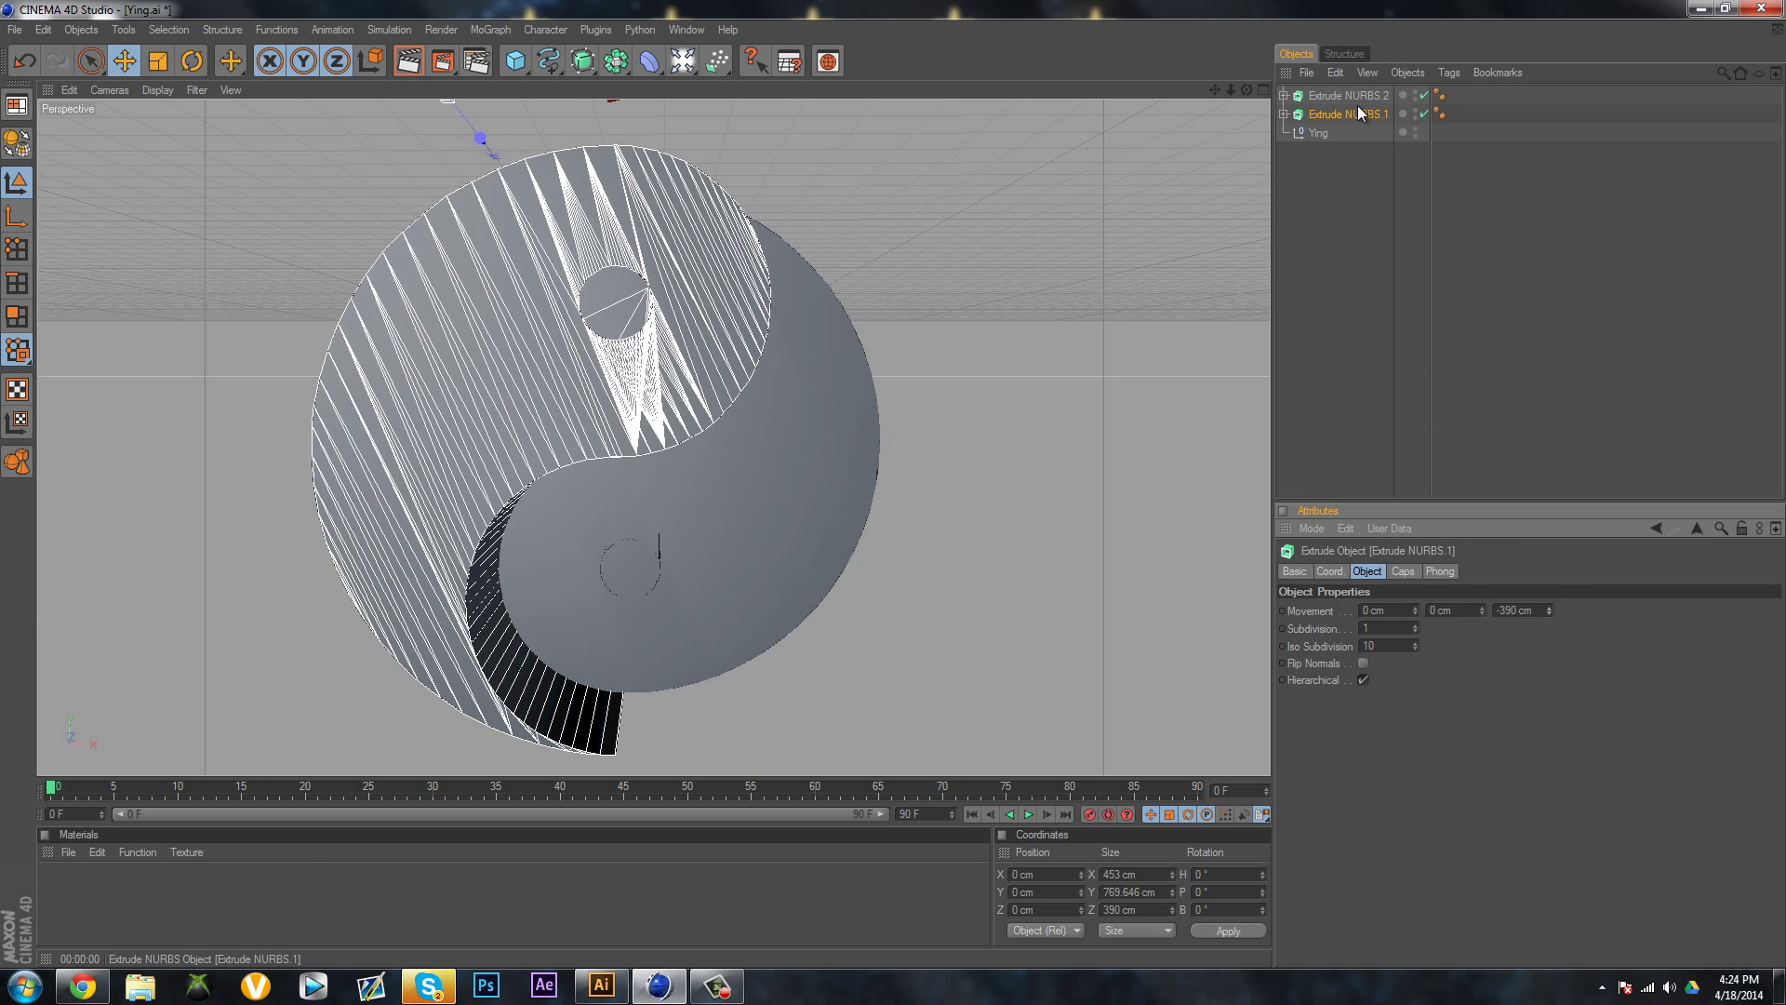
drag(1482, 608, 1413, 611)
scroll(1179, 516, down, 3)
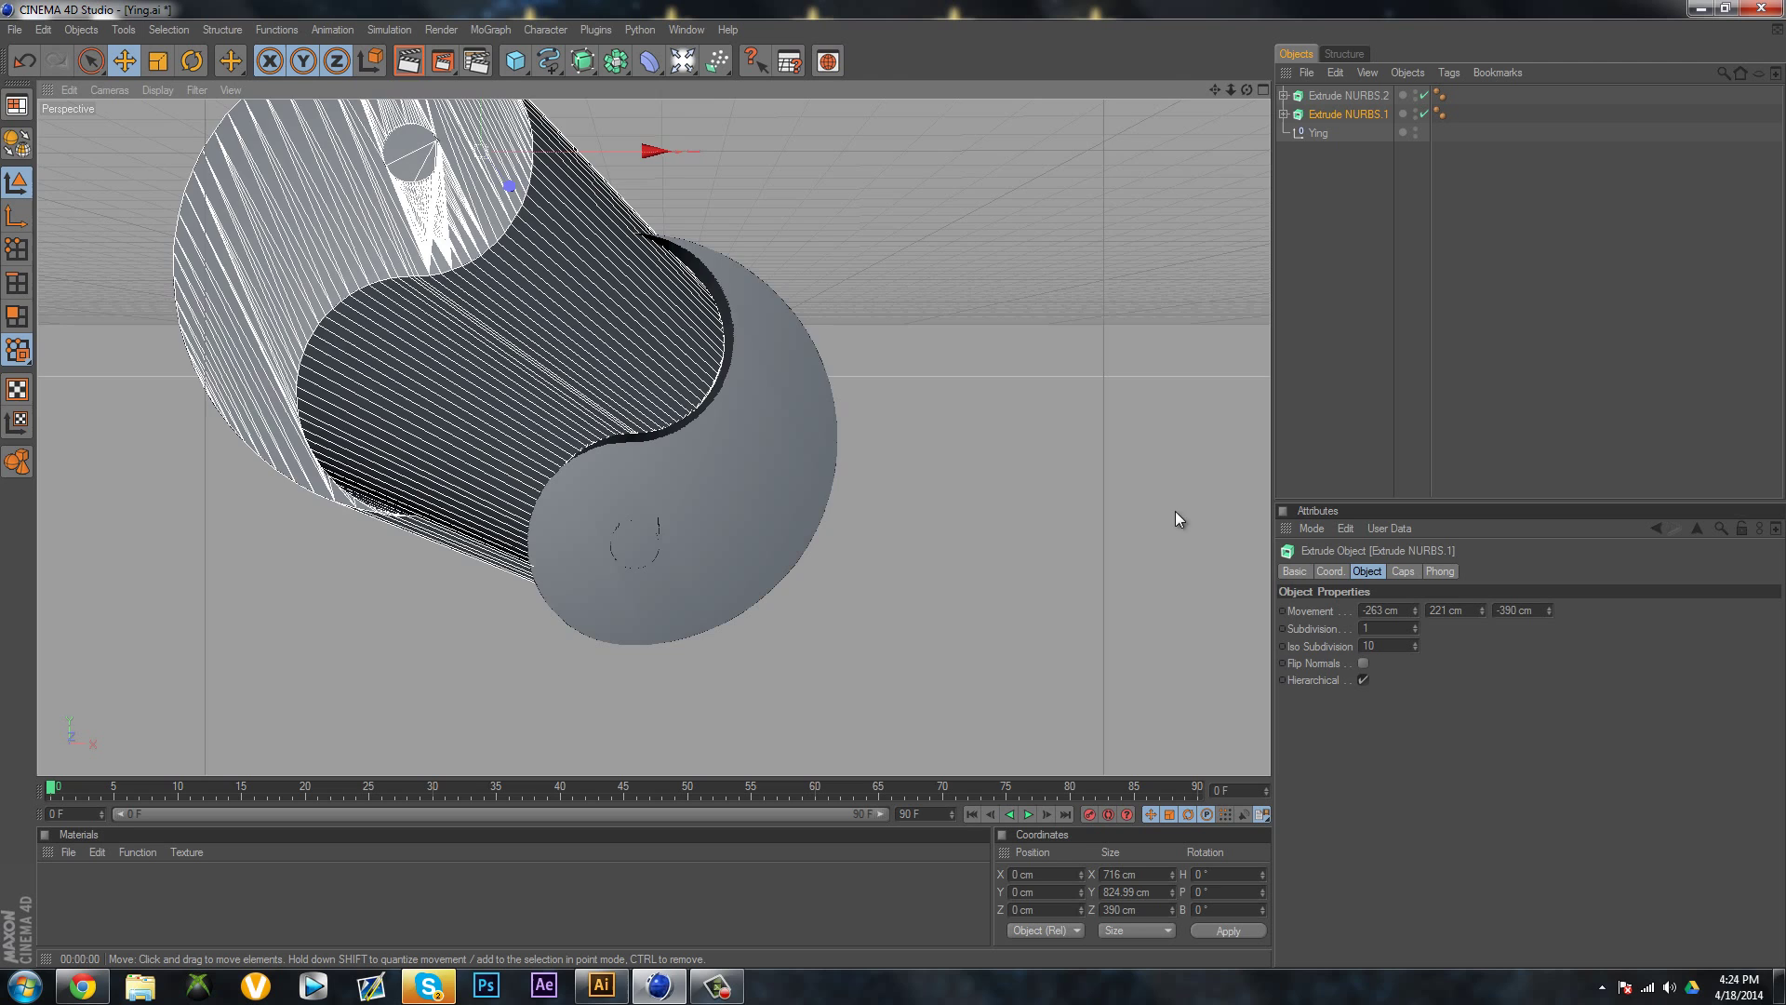
alt+drag(1179, 518, 524, 191)
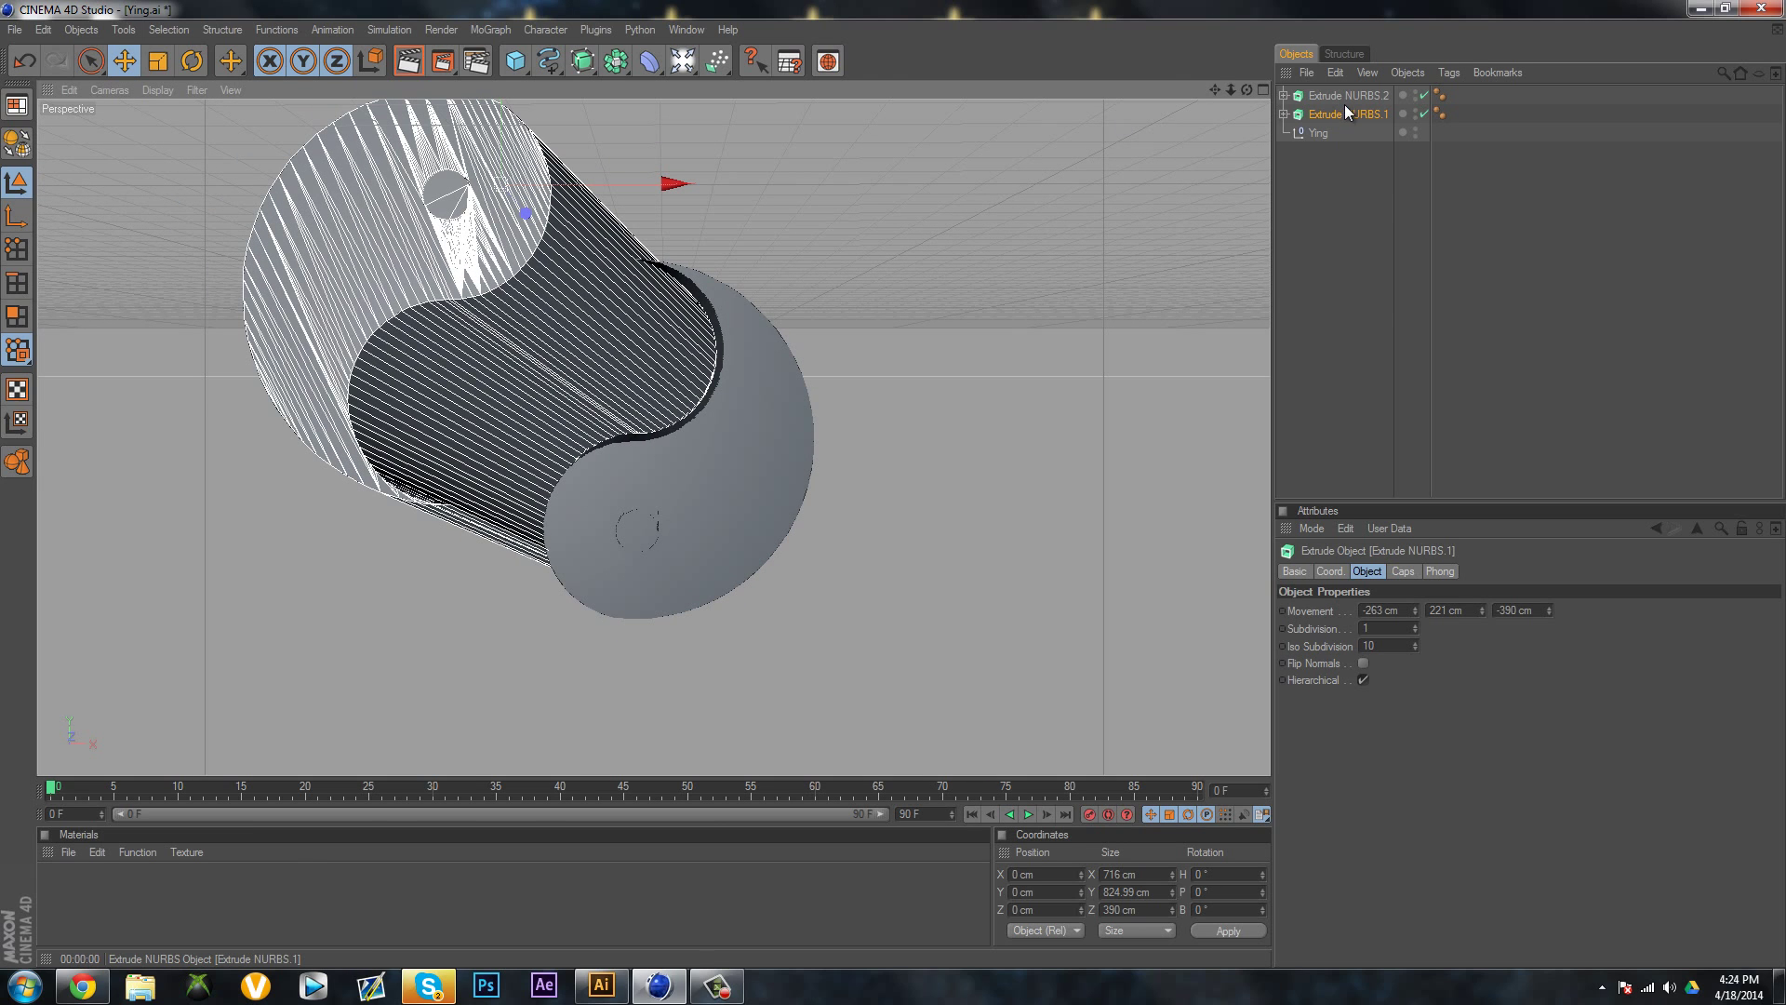
Move the Ying group and both extrusions to X 43.841 cm, Y -135.702 cm
click(1319, 135)
drag(630, 240, 895, 484)
drag(1320, 87, 1295, 125)
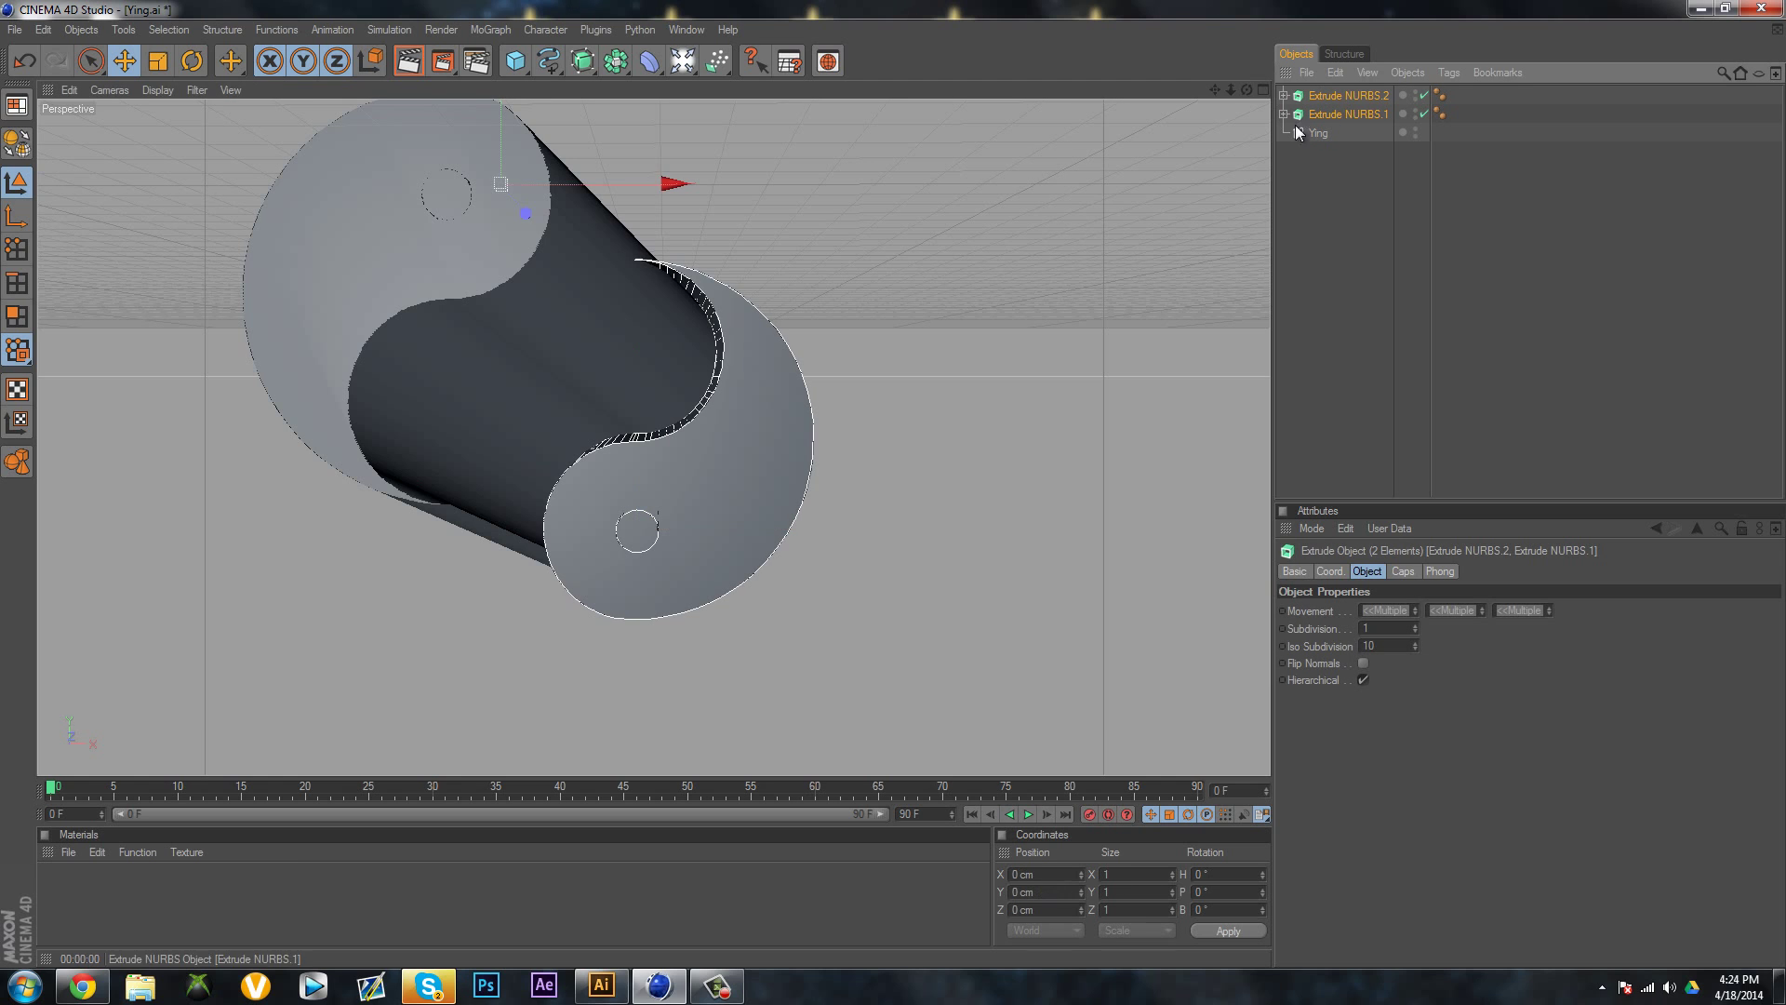
drag(503, 139, 617, 184)
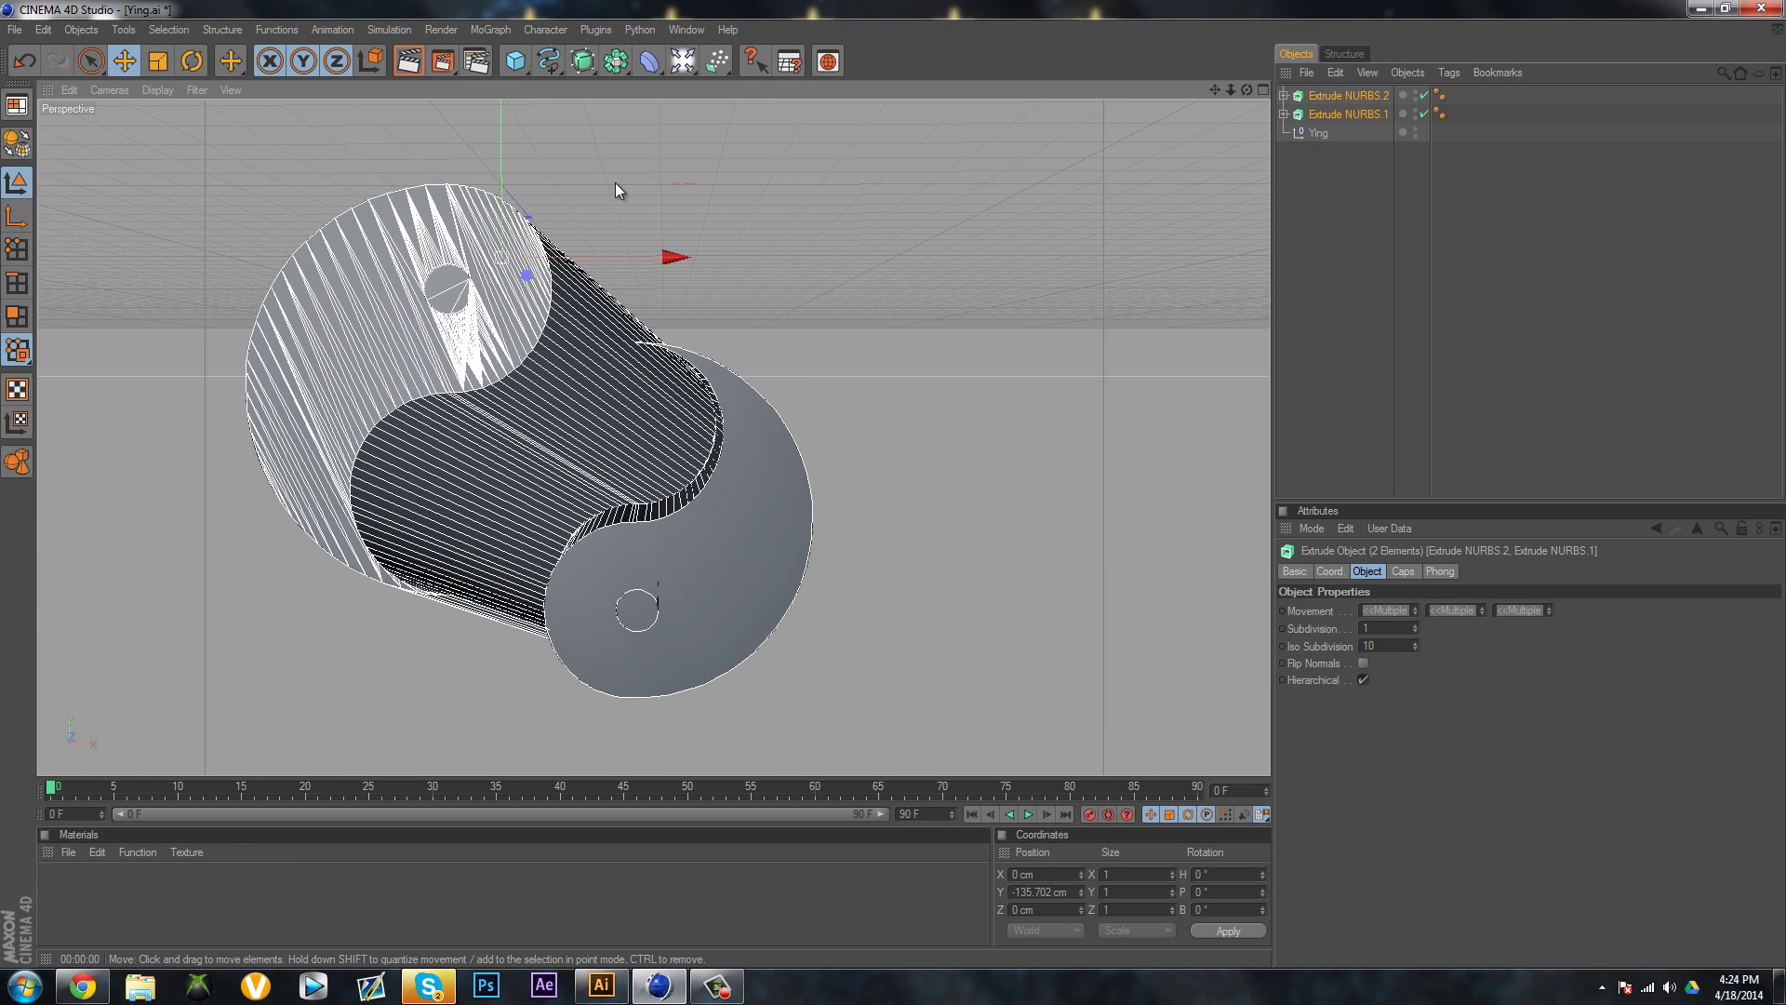
drag(685, 258, 695, 257)
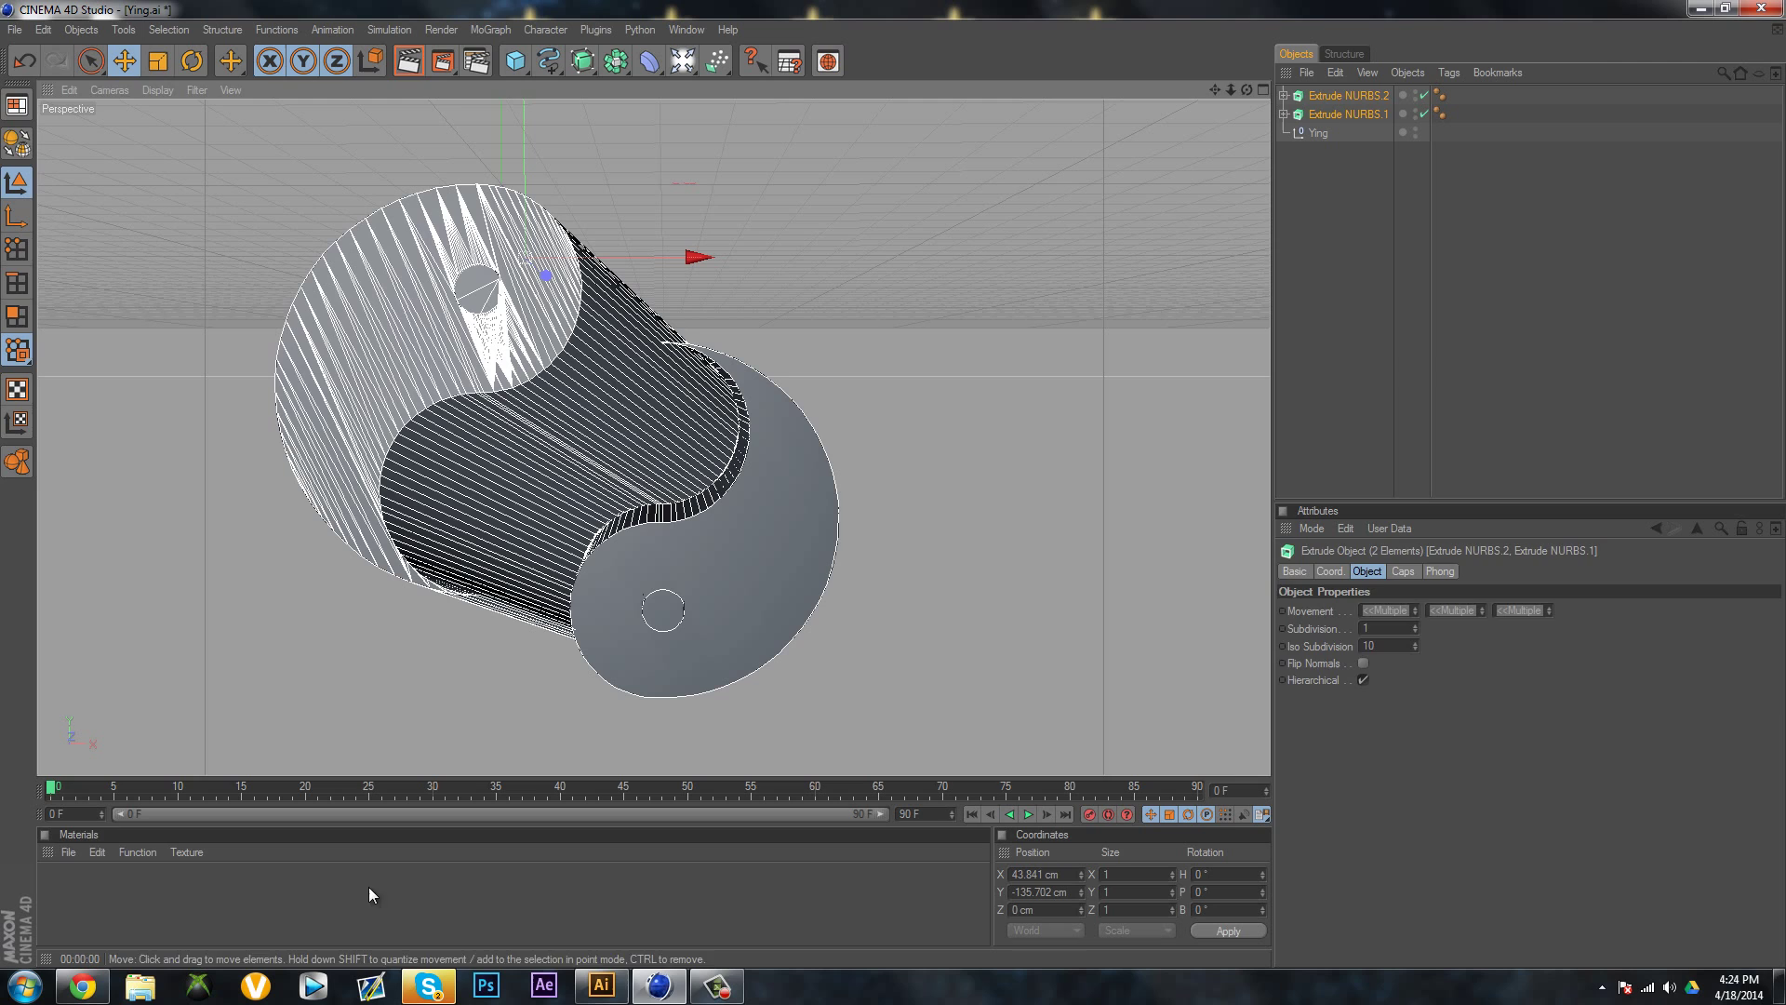
Create a new material Mat and set its colour to red
double_click(309, 884)
double_click(58, 884)
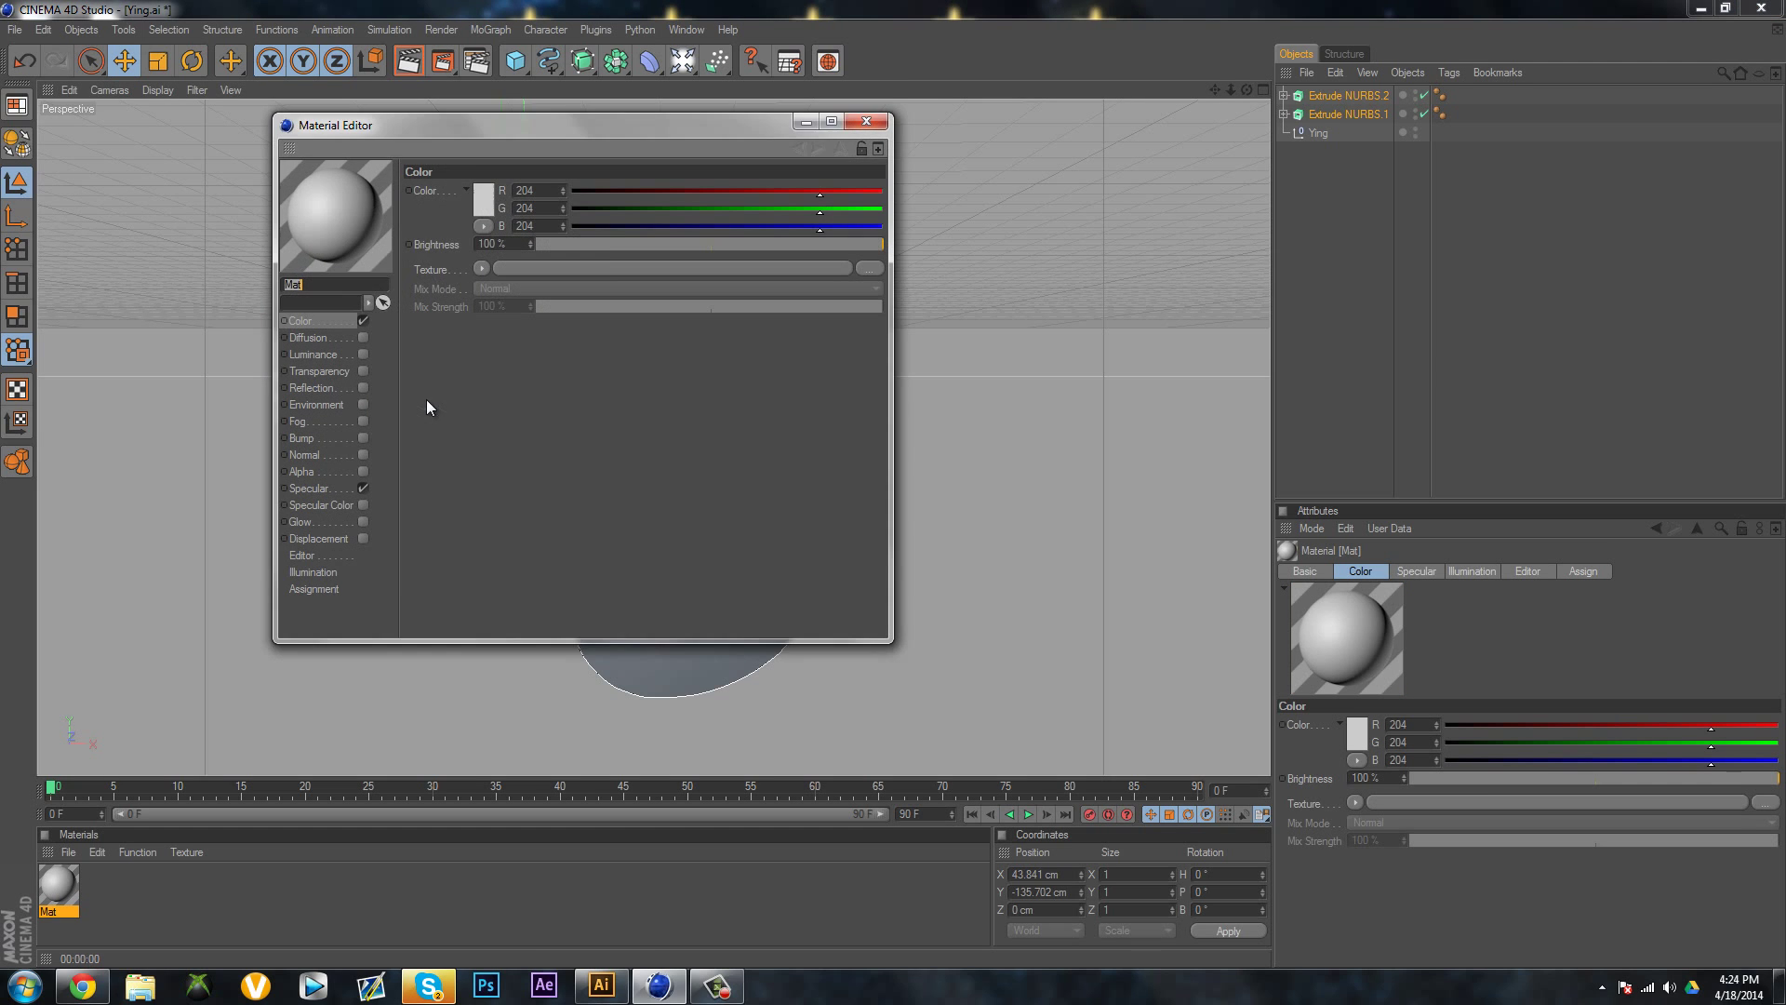
click(482, 197)
click(466, 283)
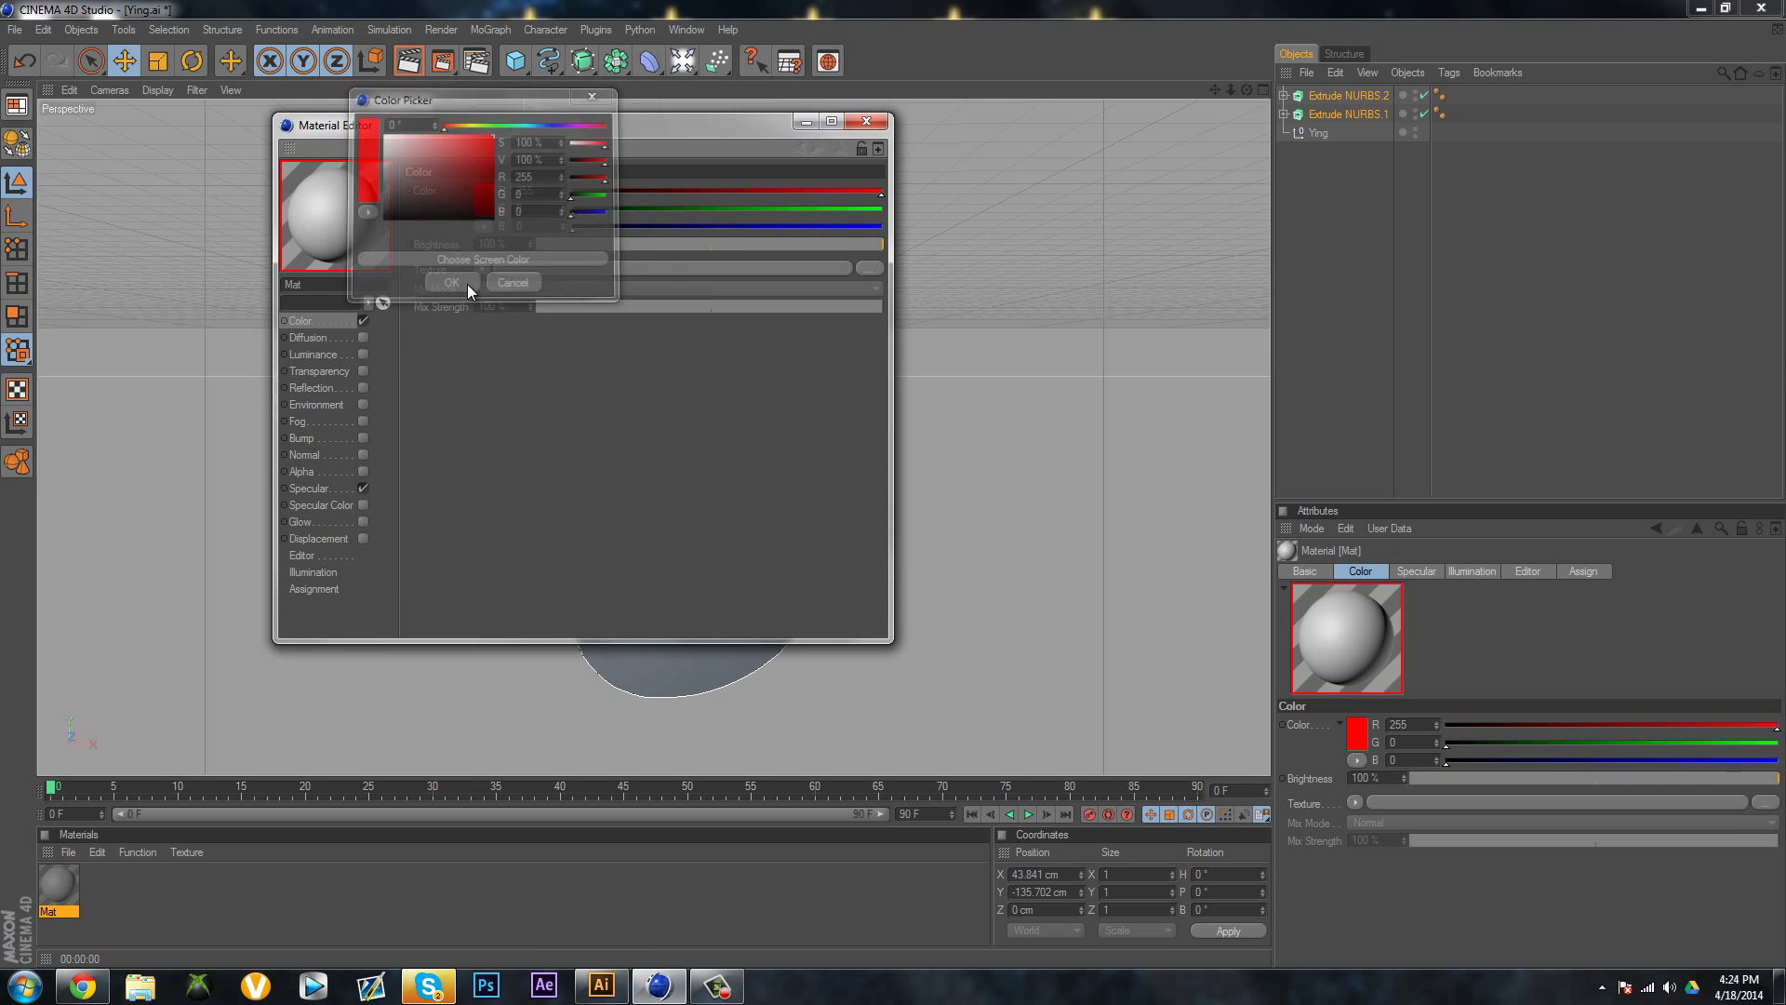
Create a second material Mat.1 with a saturated blue colour
double_click(184, 915)
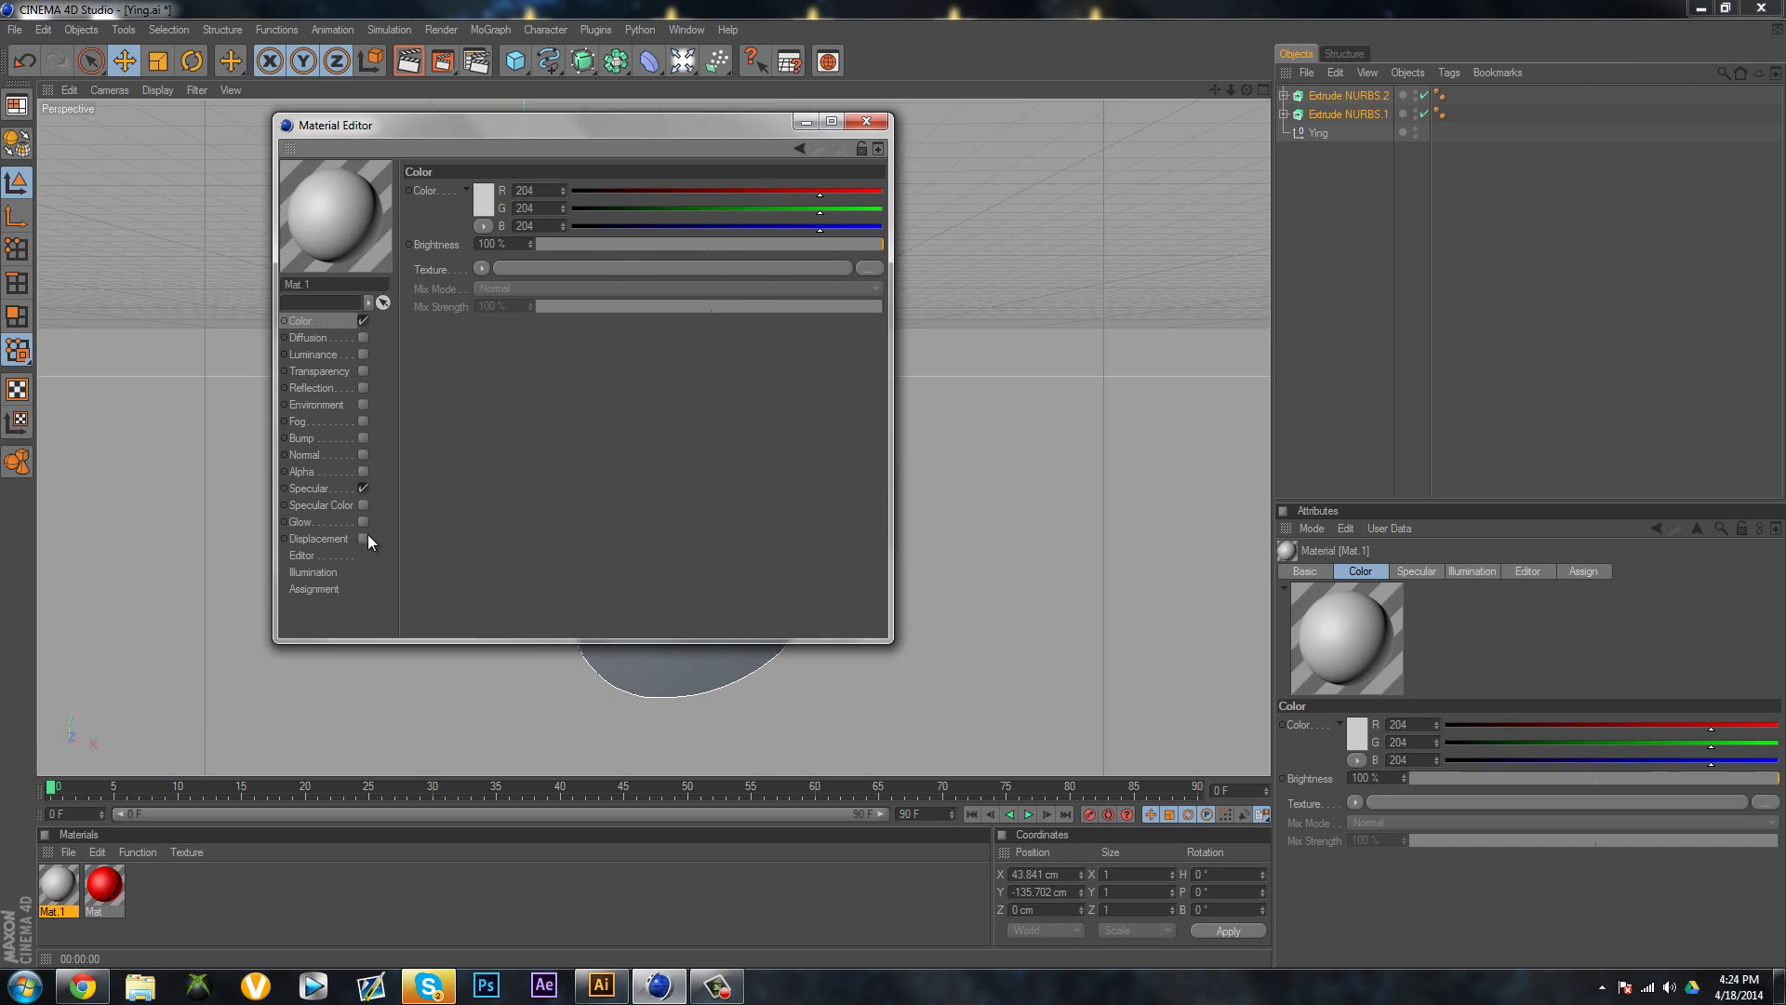
click(483, 212)
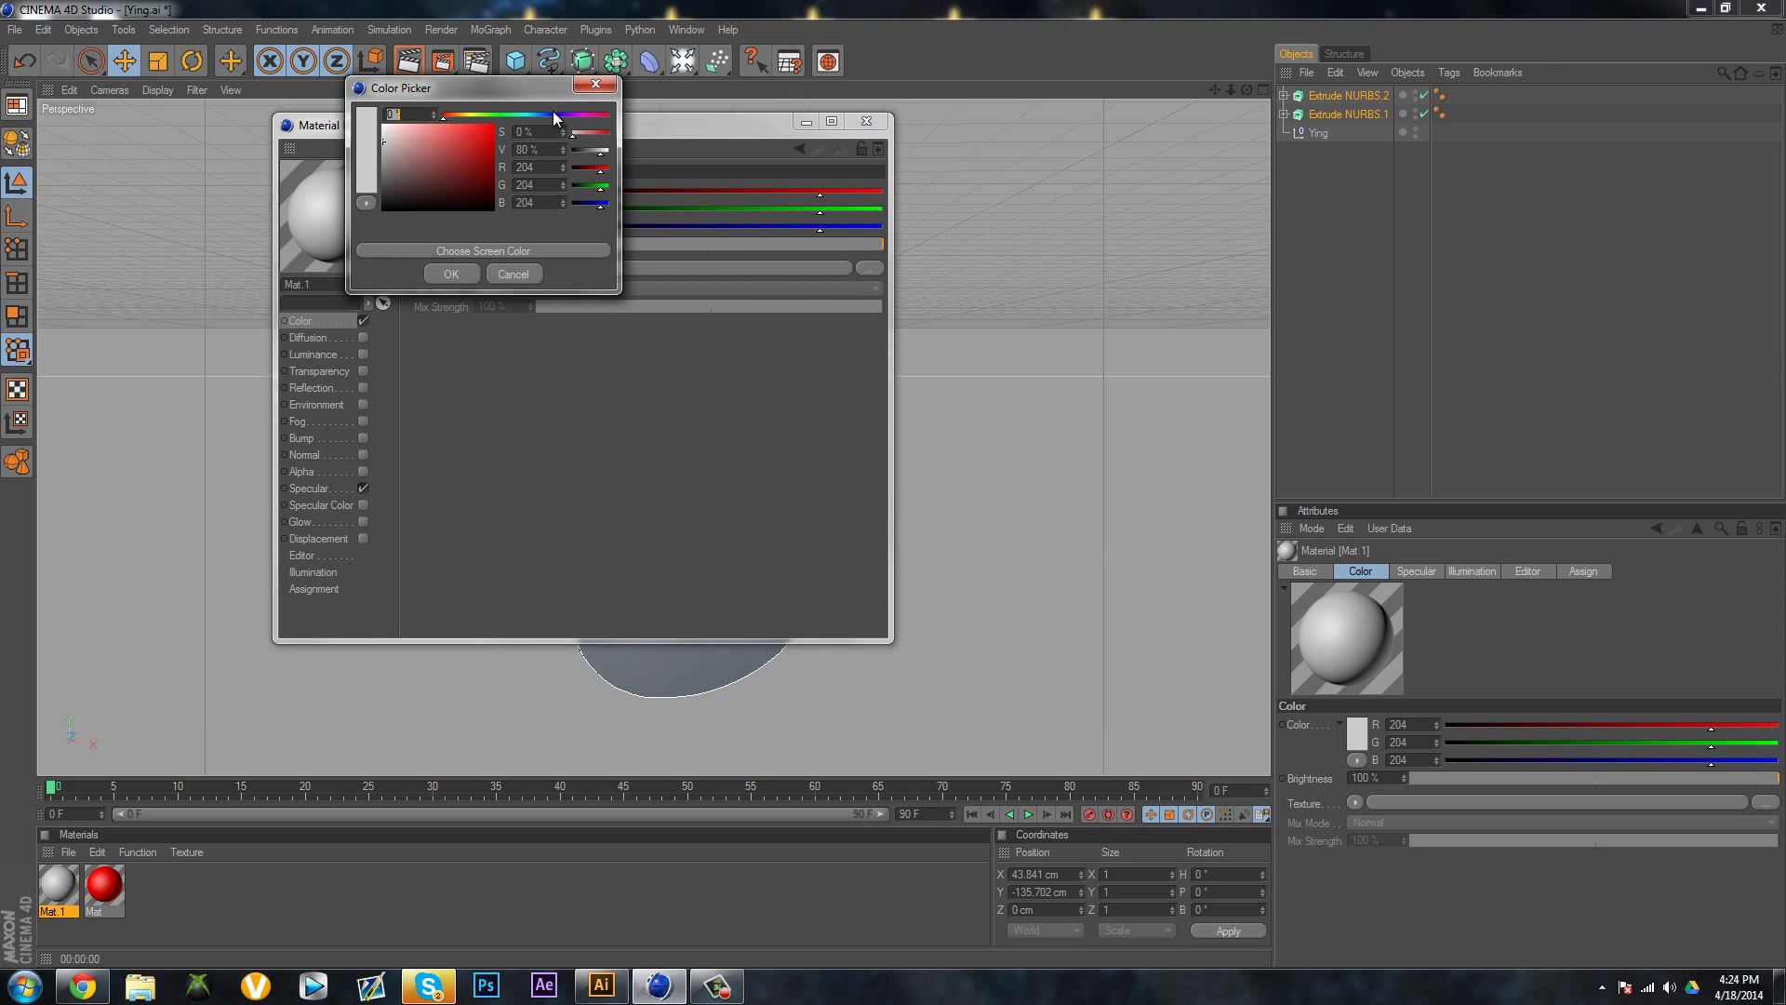
click(554, 113)
drag(448, 145, 498, 120)
click(452, 274)
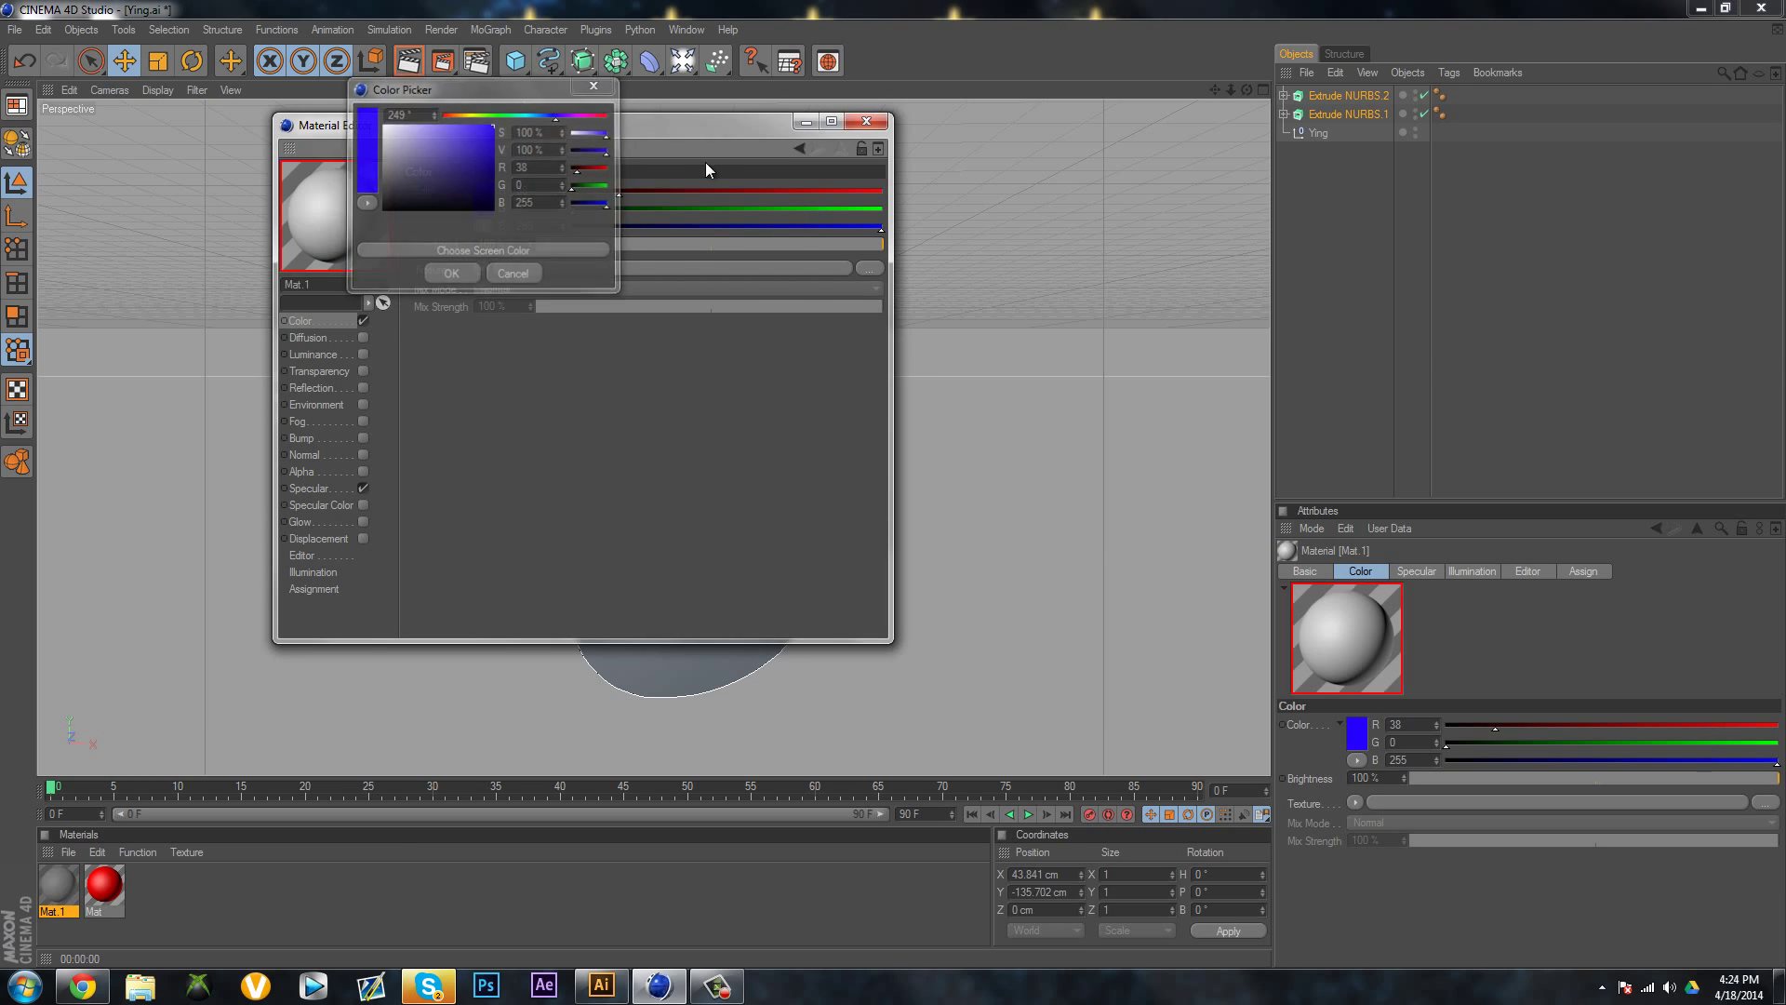
click(866, 121)
Apply red Mat to Extrude NURBS.2 and blue Mat.1 to Extrude NURBS.1, then render
drag(102, 884, 413, 442)
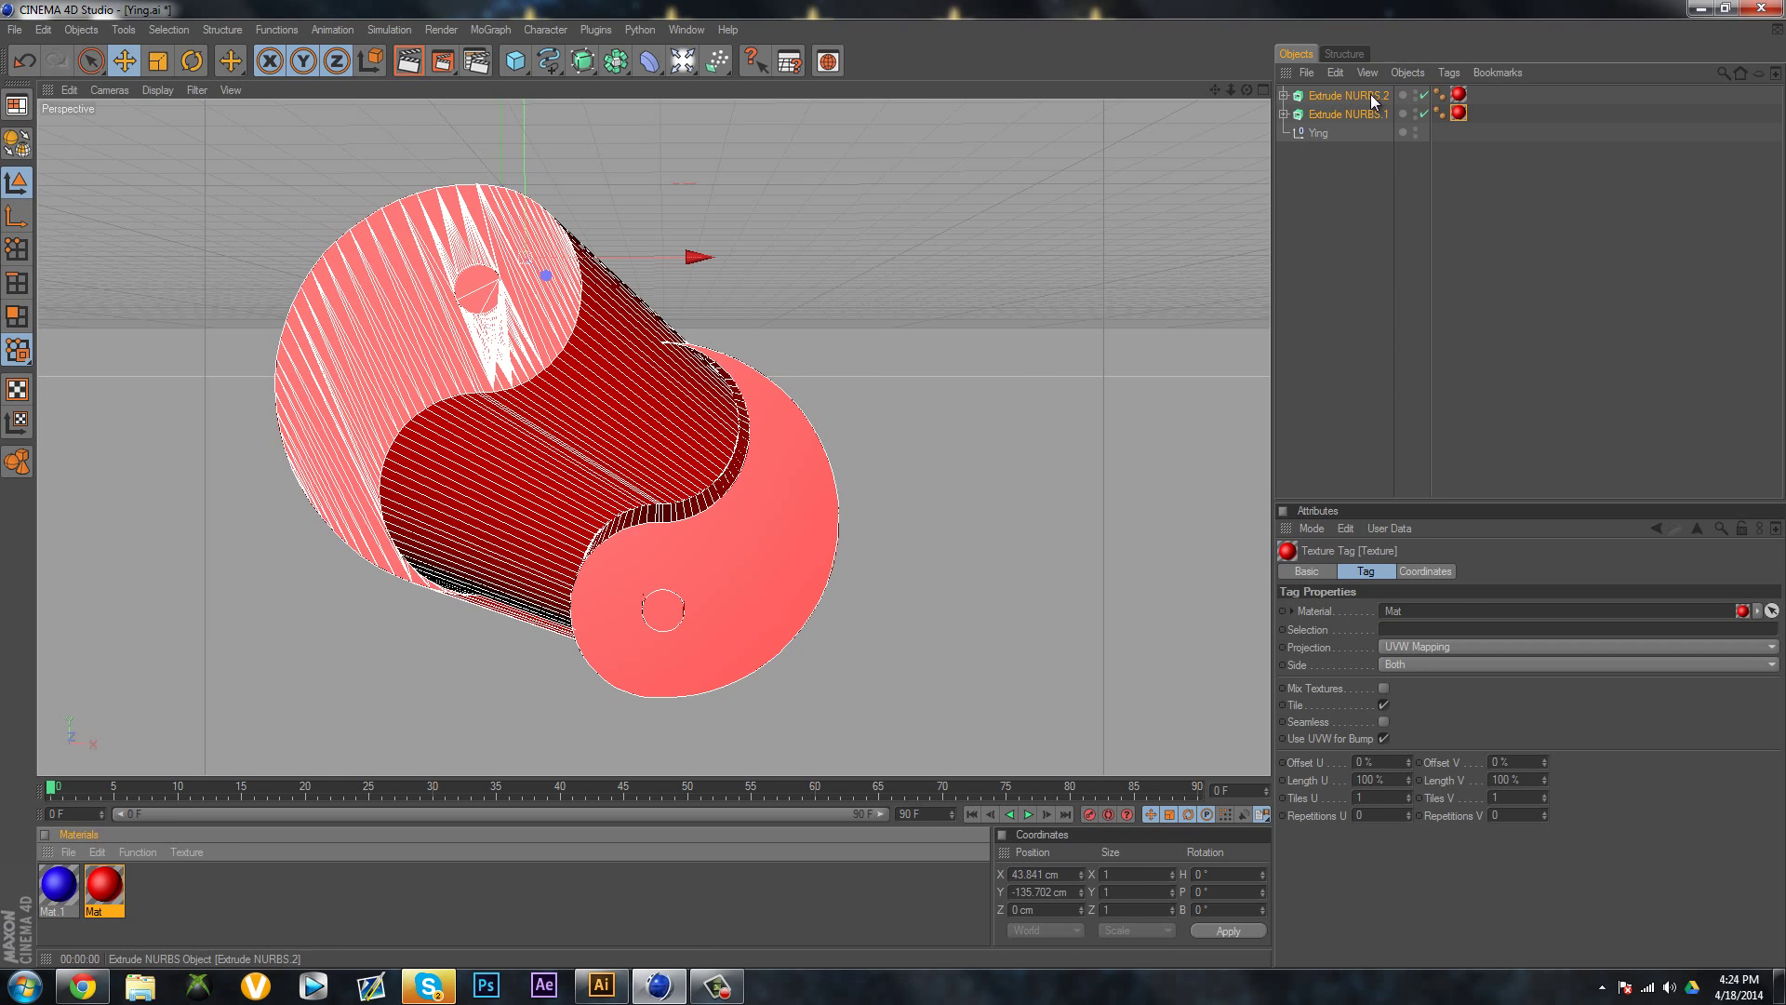
click(1458, 113)
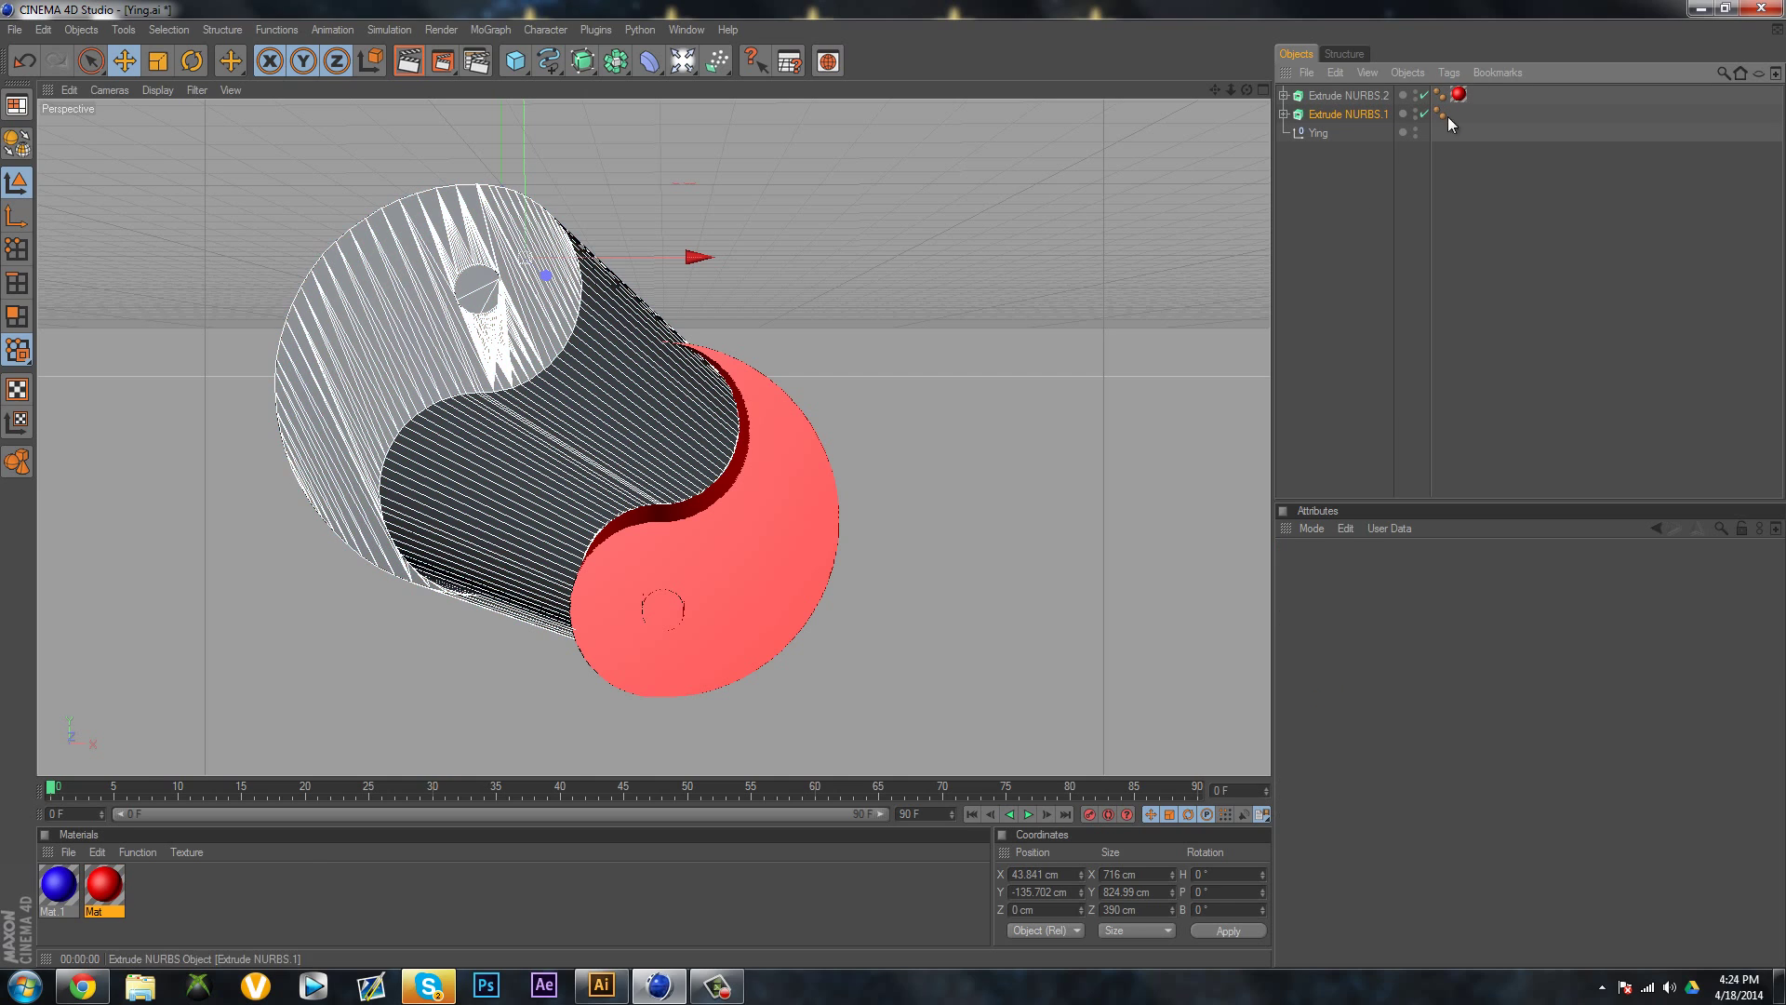
key(Delete)
drag(72, 898, 374, 427)
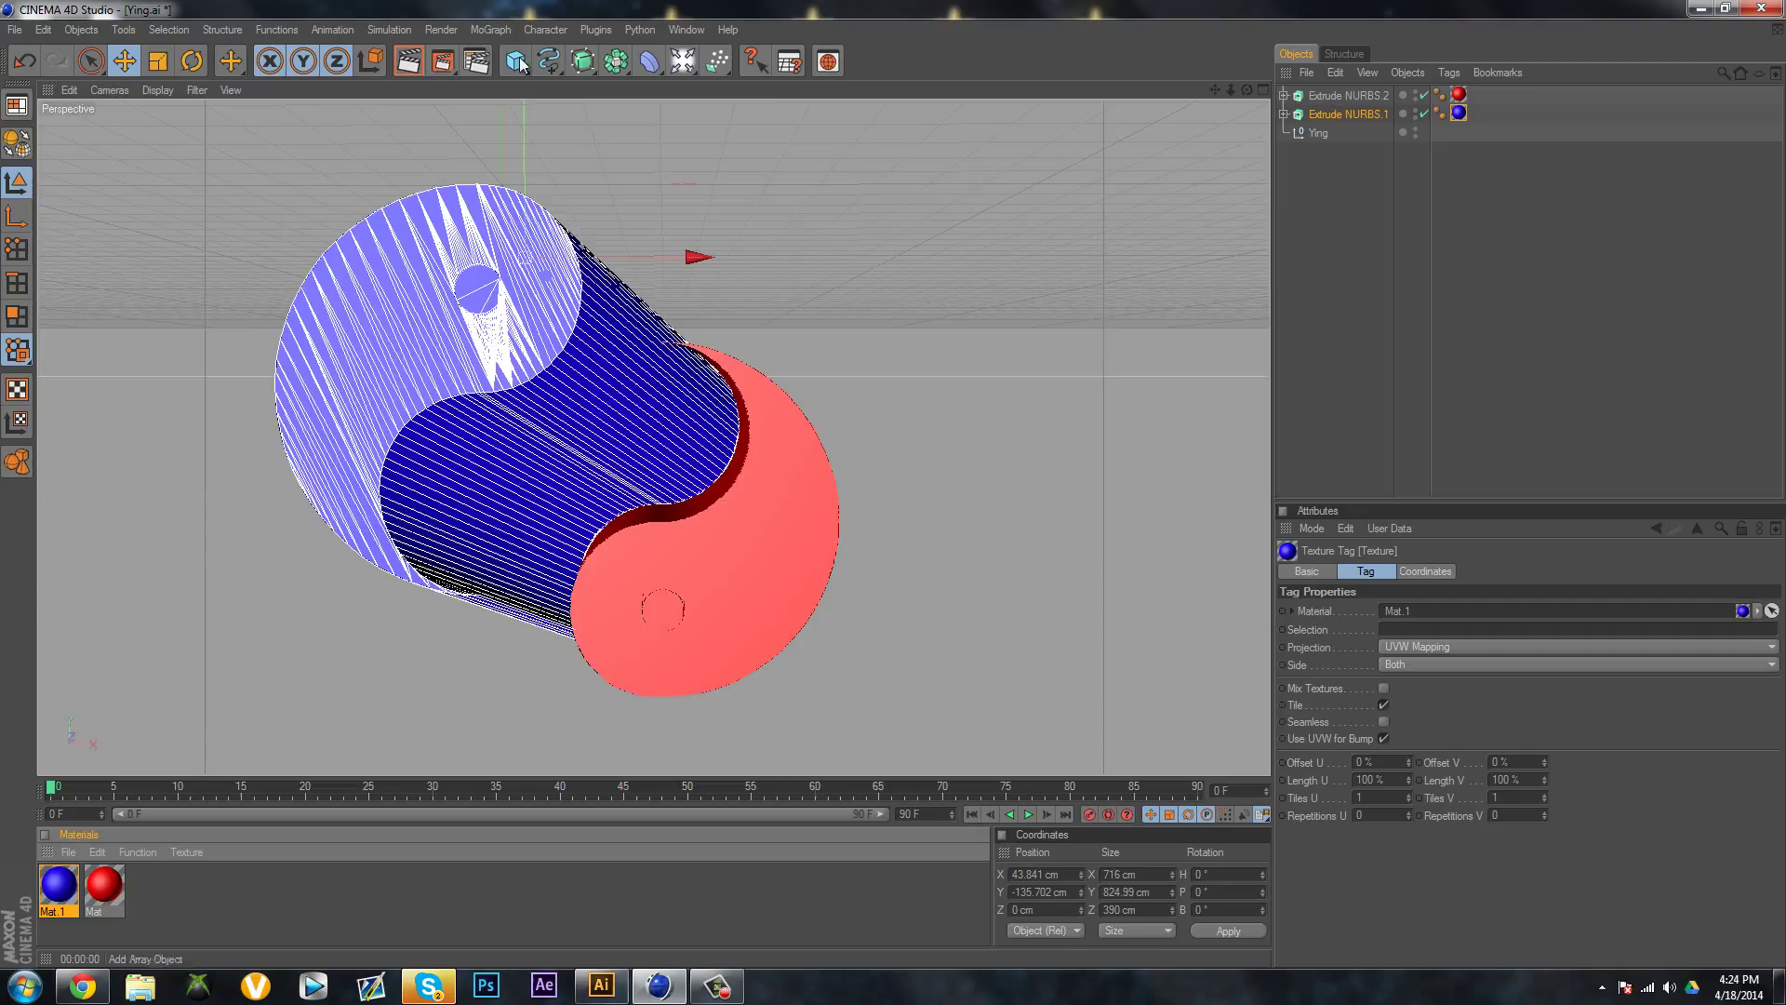
click(408, 60)
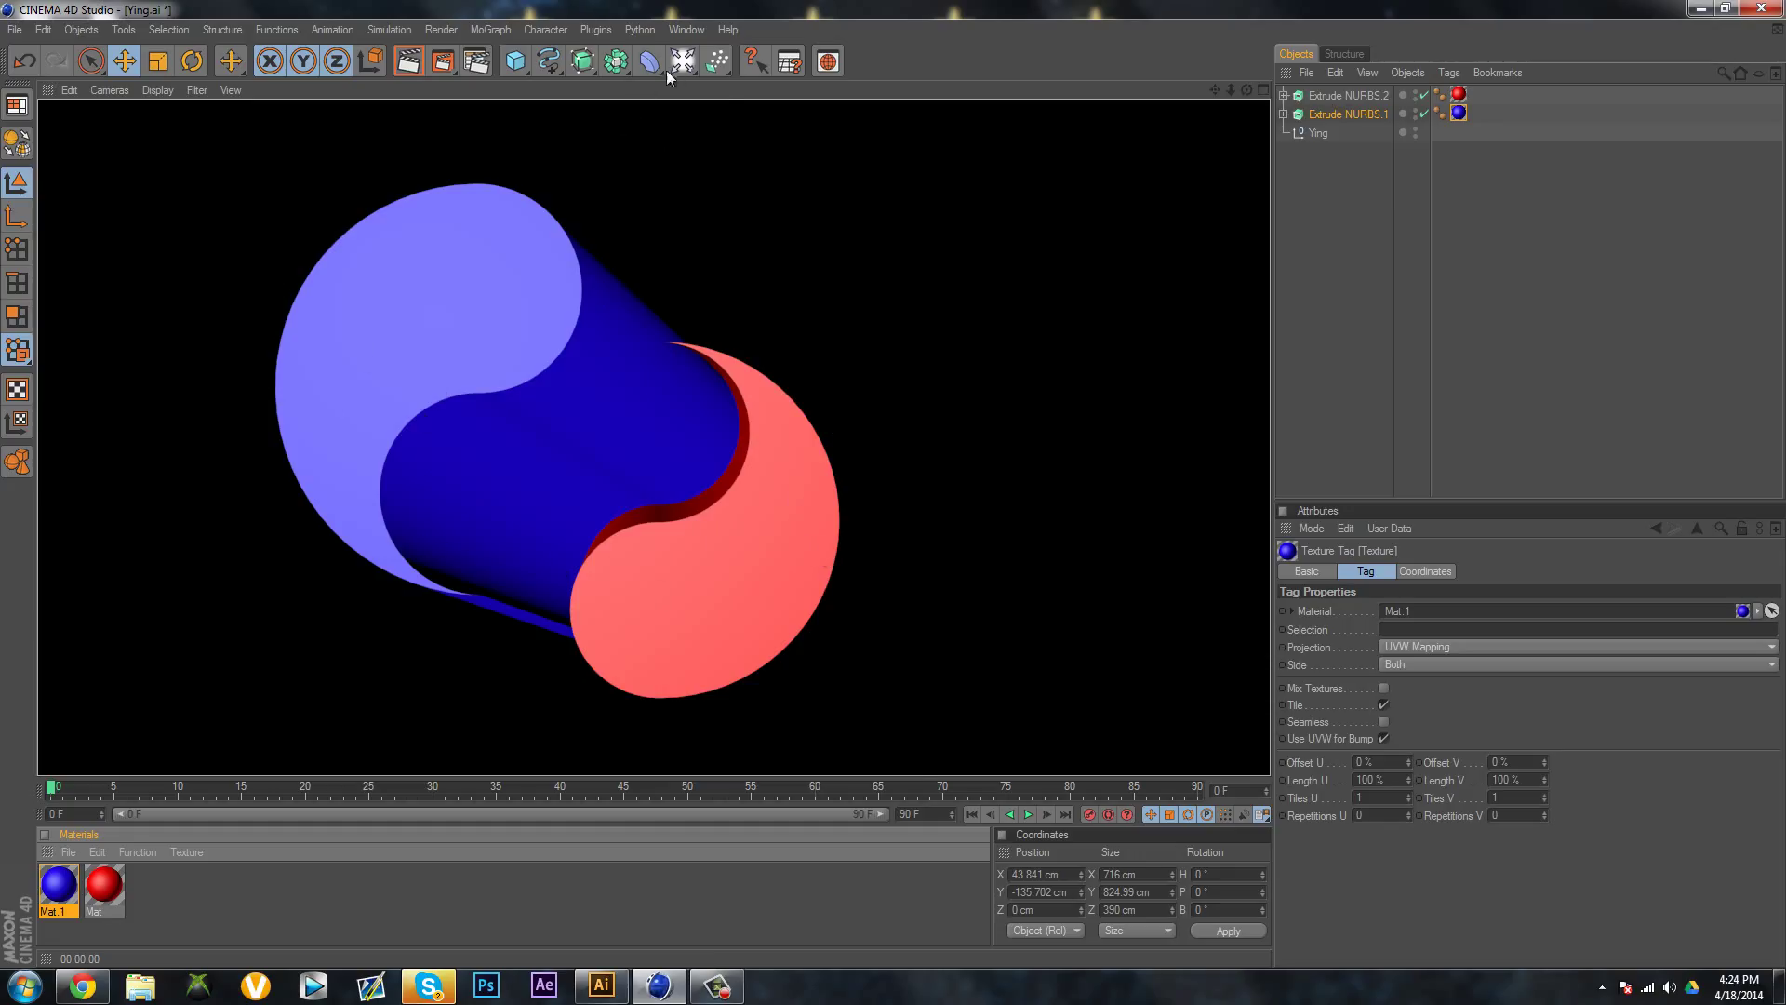
Add a Light, place it at the logo's centre, push it far back in depth, and test-render
drag(717, 61, 730, 69)
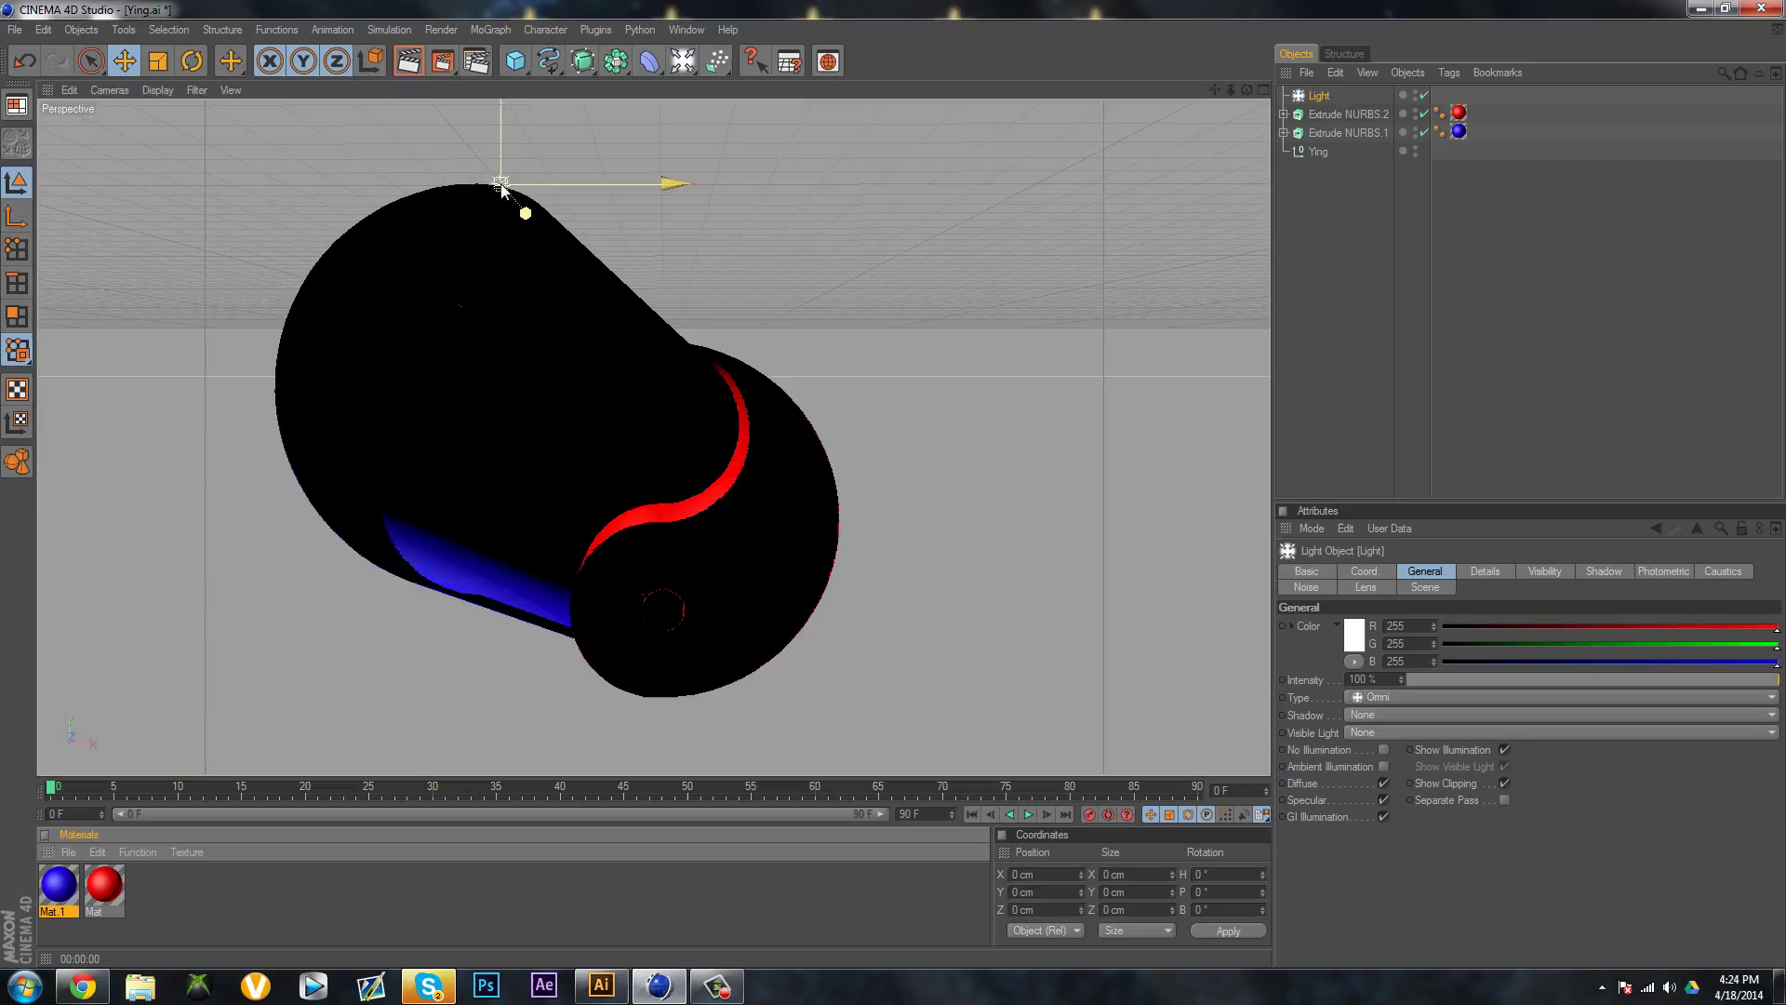
drag(661, 316, 895, 487)
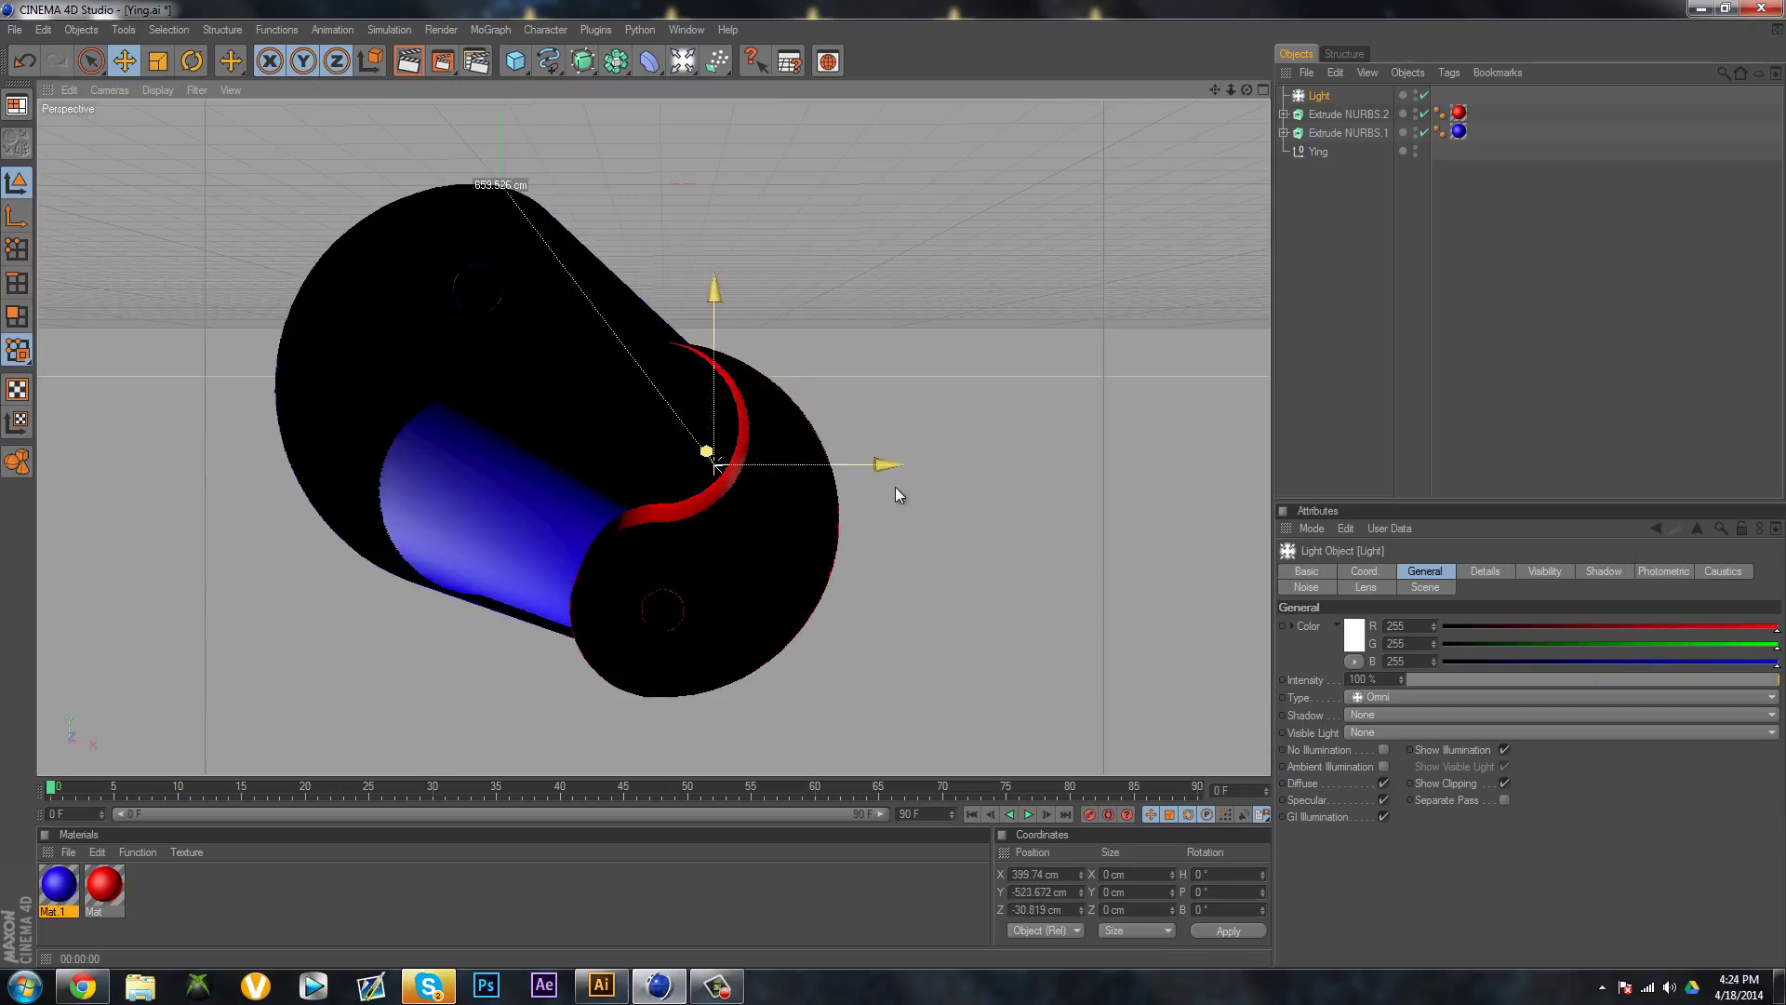
click(408, 61)
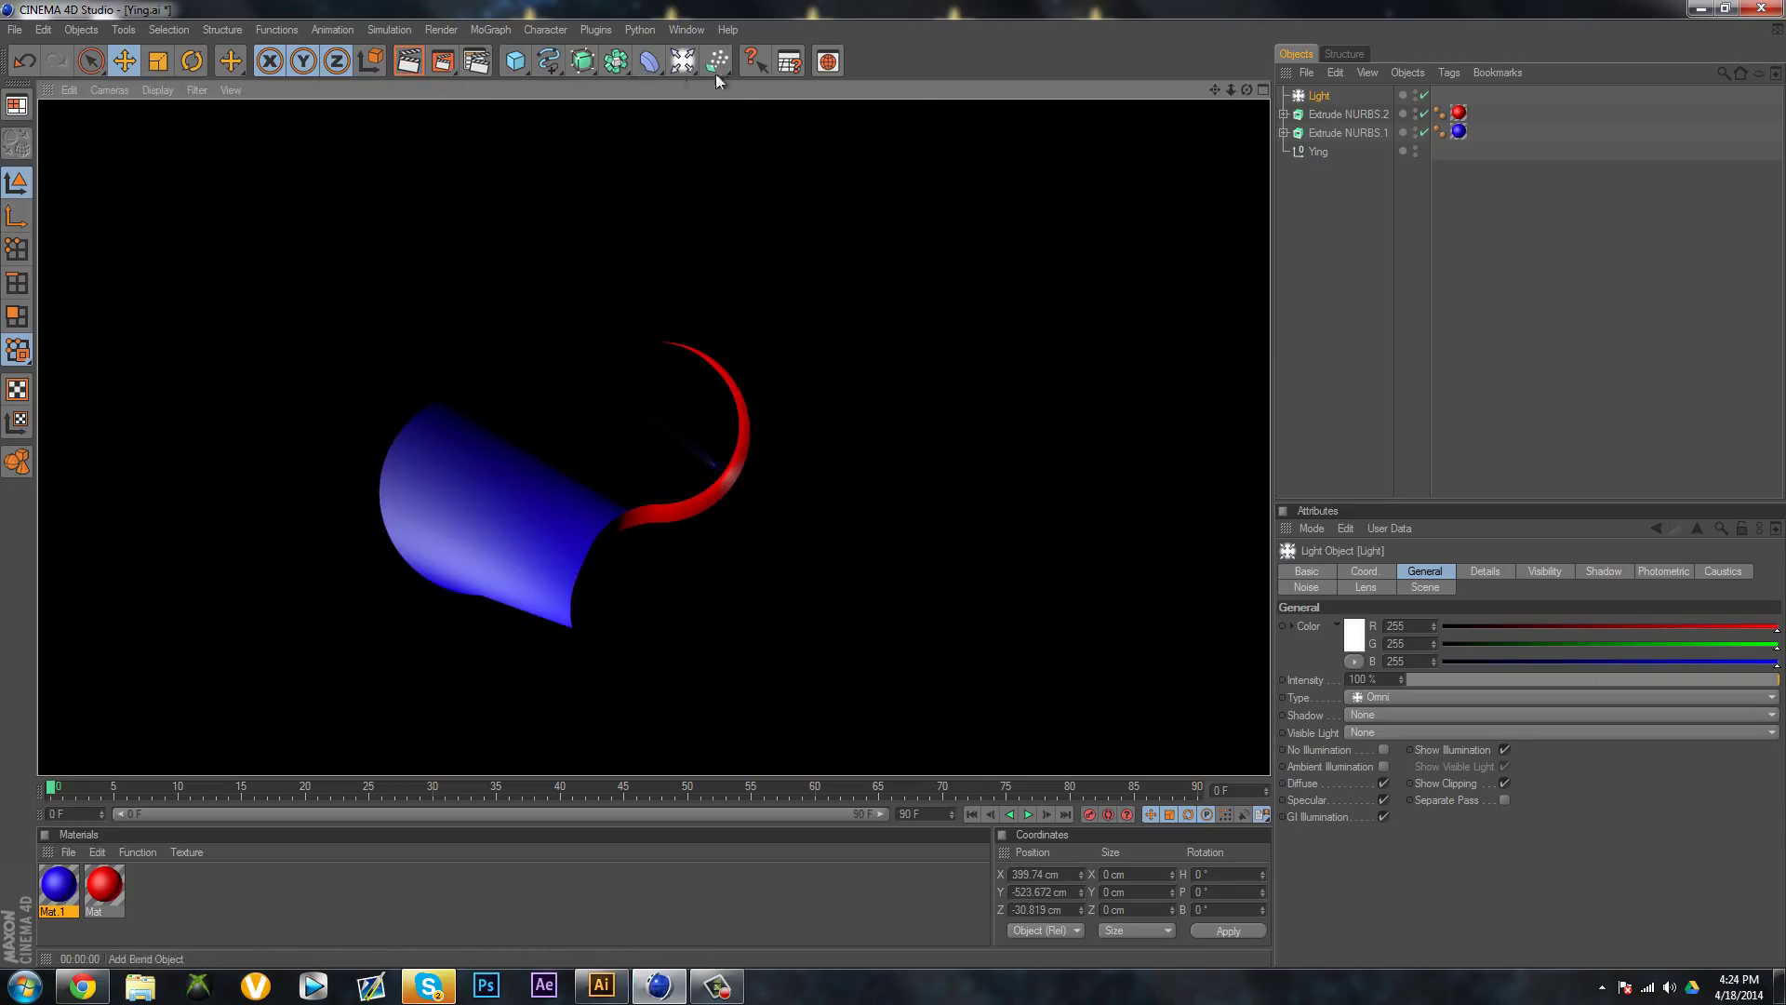
click(776, 394)
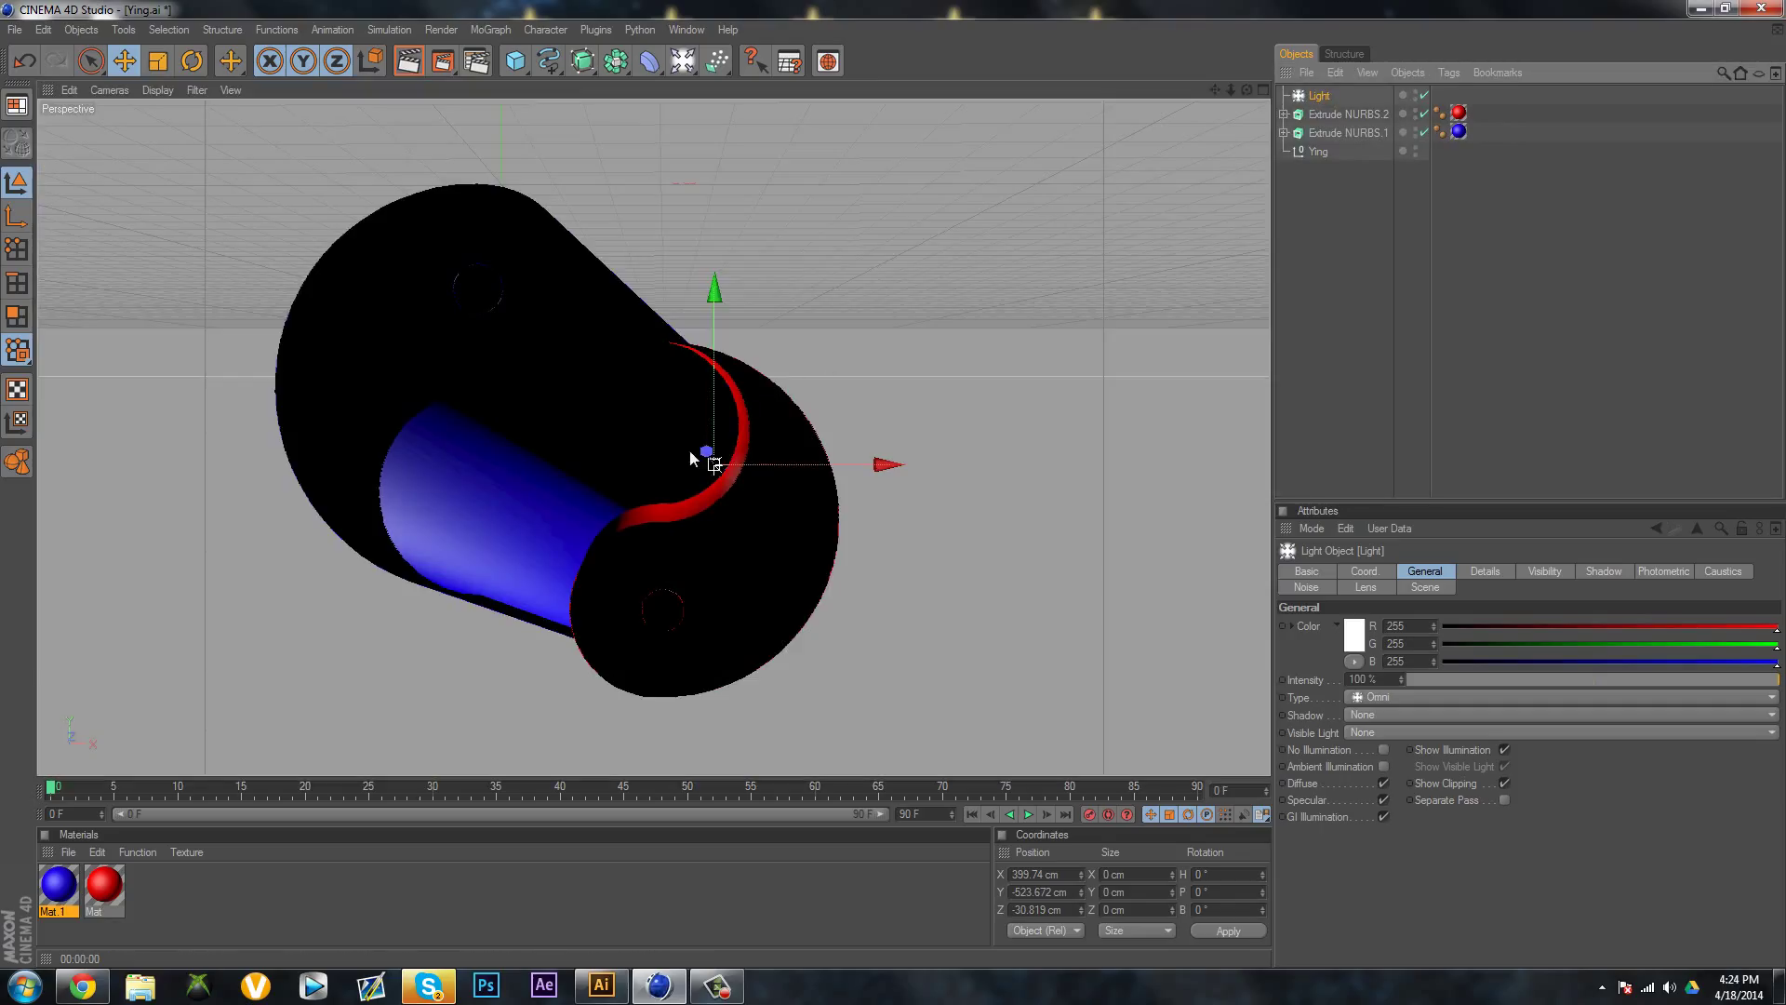
drag(705, 452, 899, 497)
middle_click(651, 396)
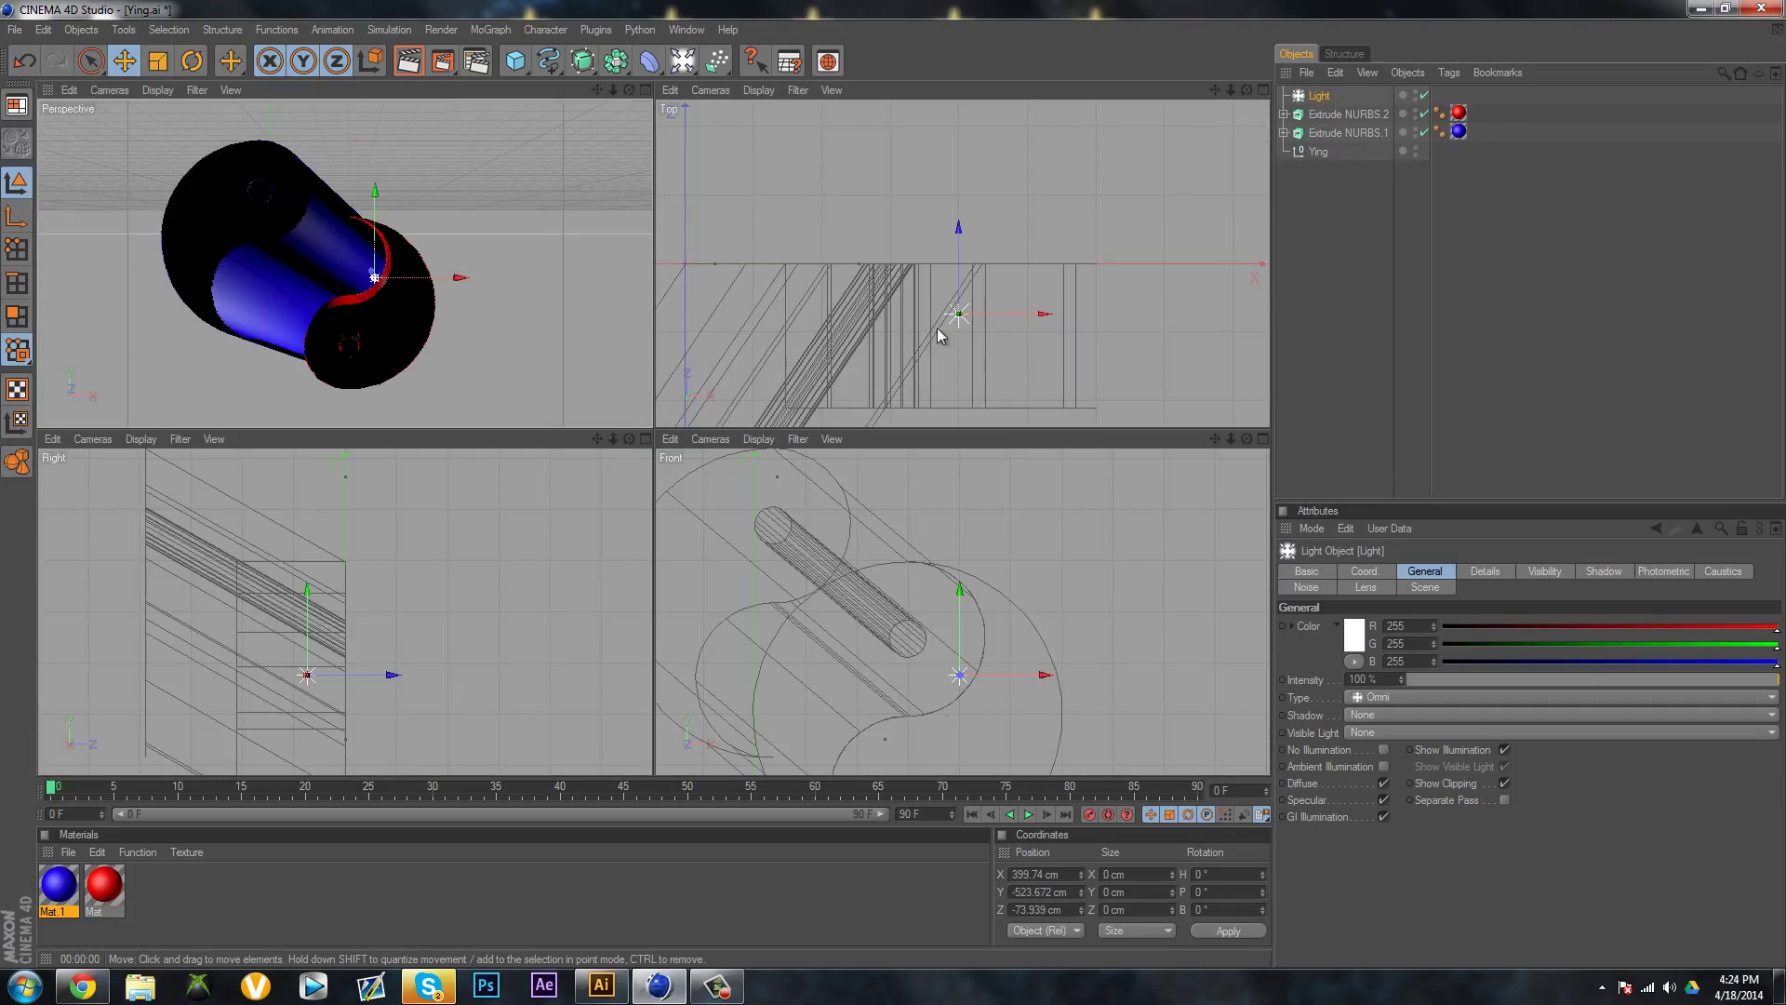
drag(958, 243, 893, 428)
middle_click(414, 188)
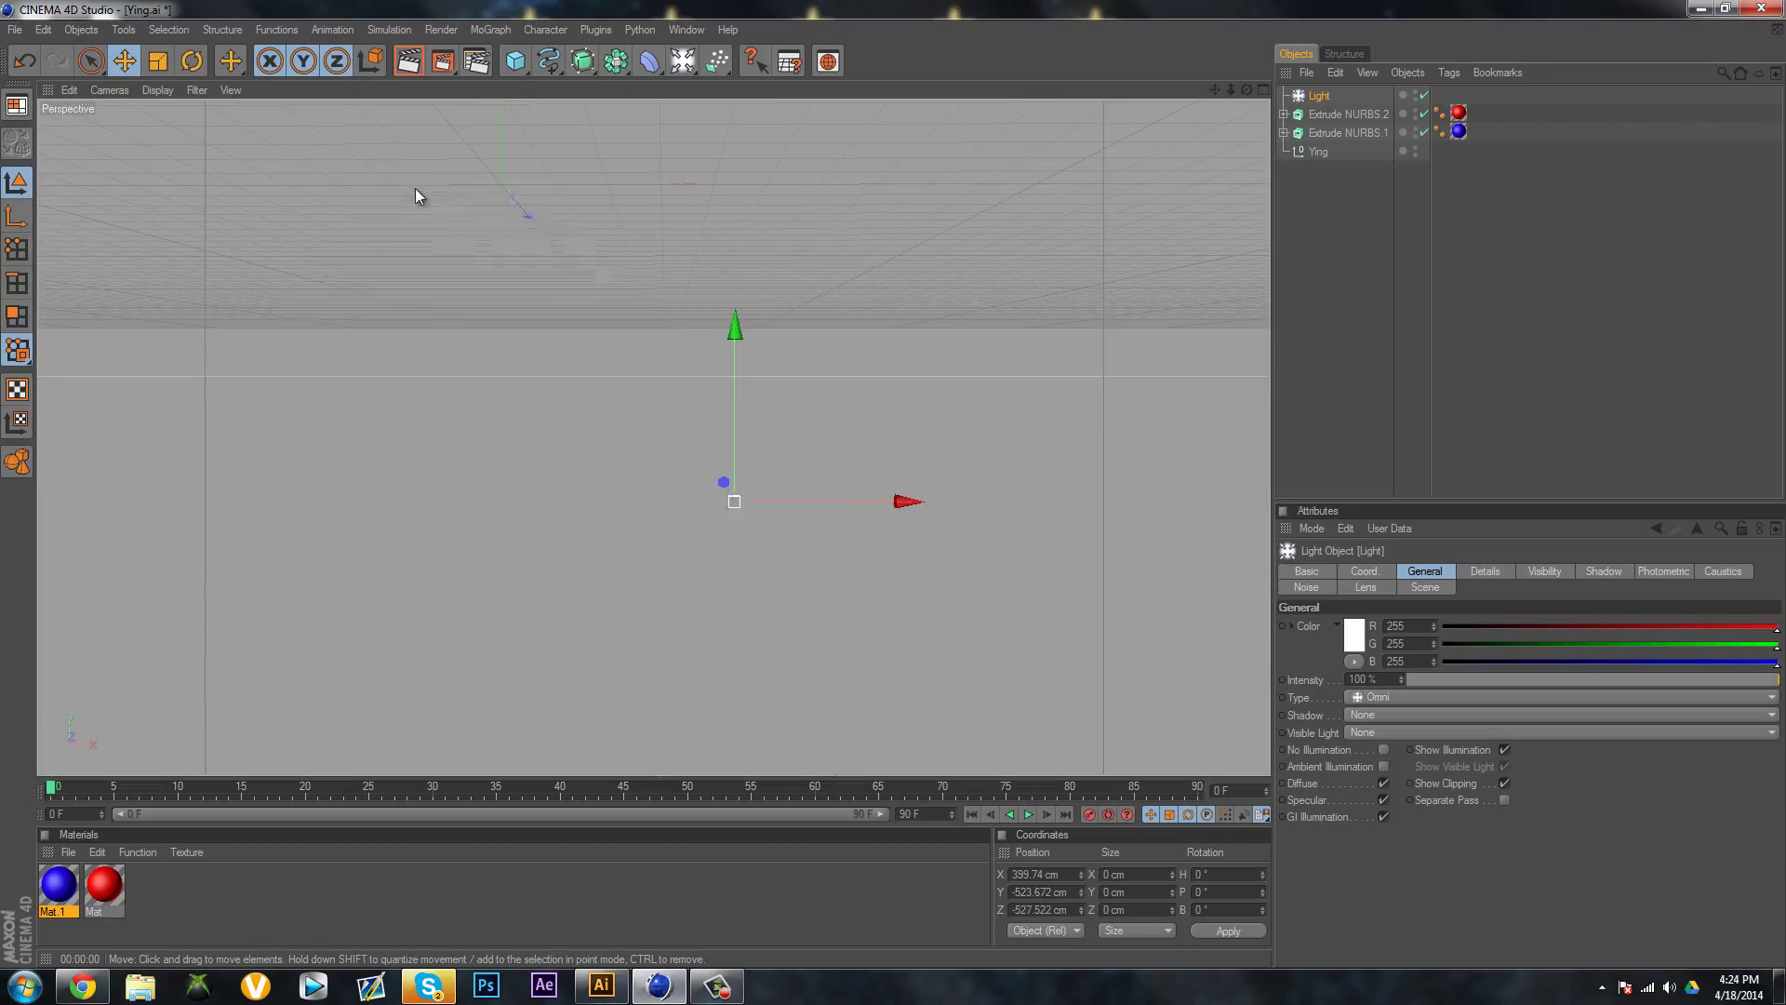
key(ctrl+r)
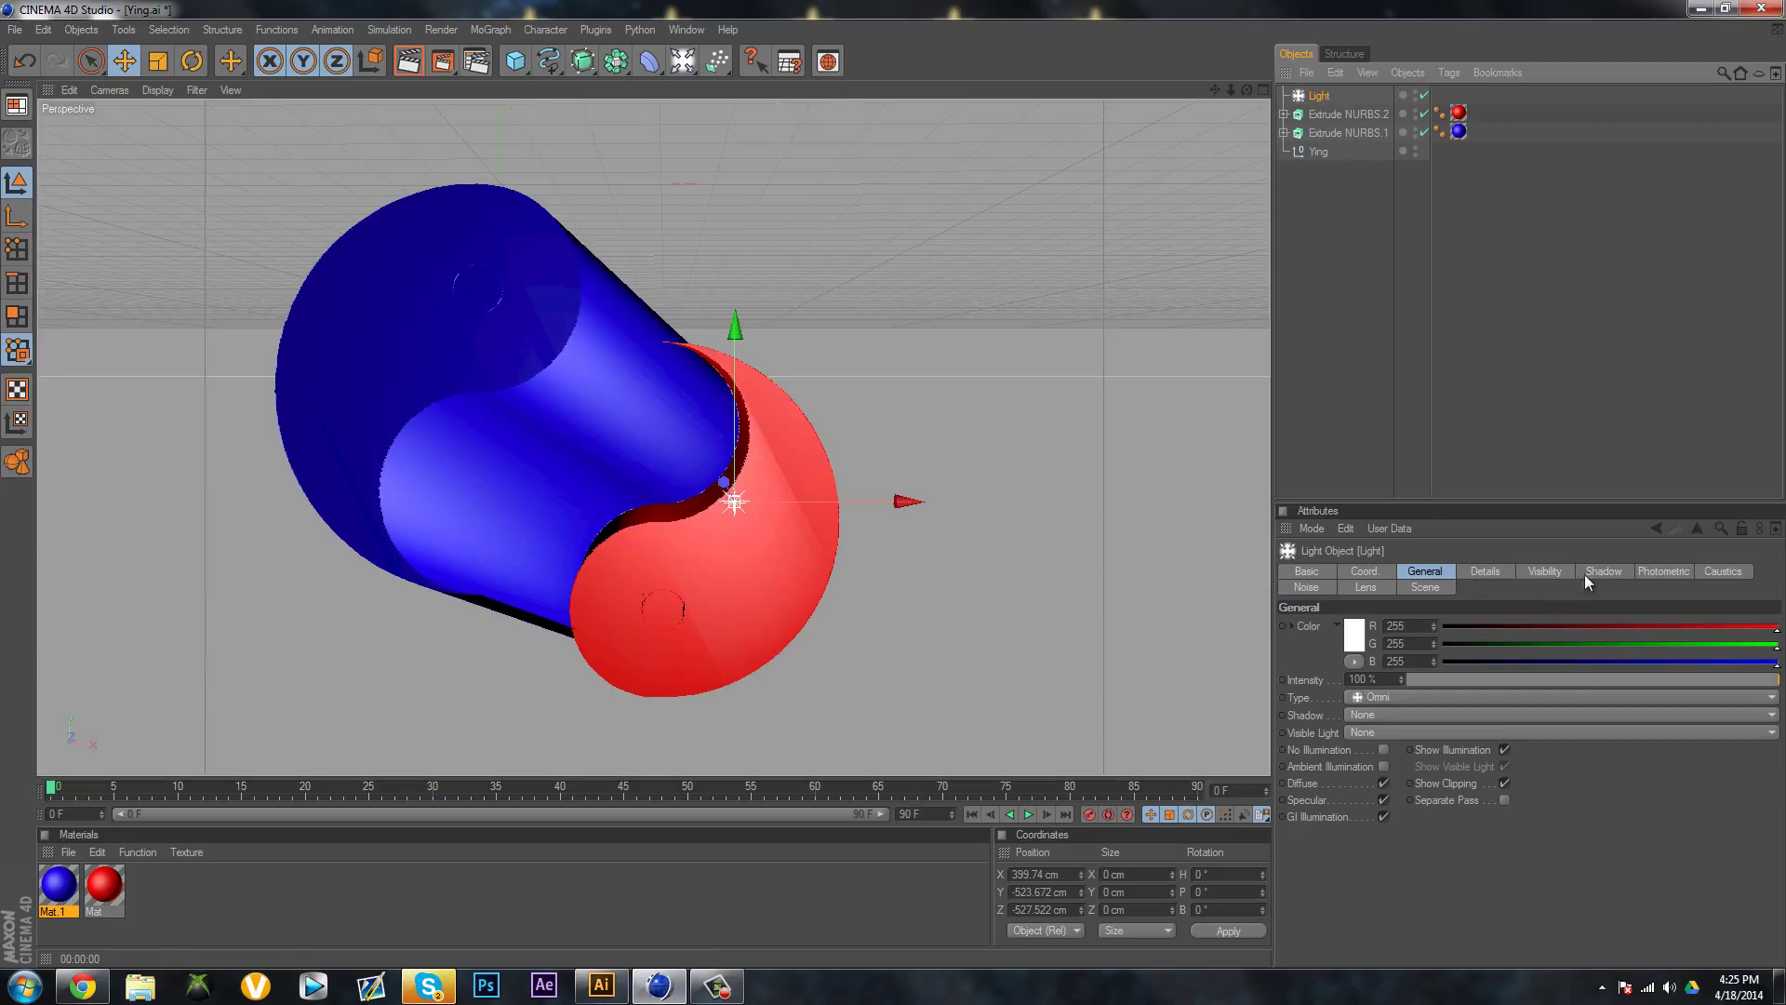
Set the light's shadows to Shadow Maps (Soft) at 80% density and render to check
click(1587, 577)
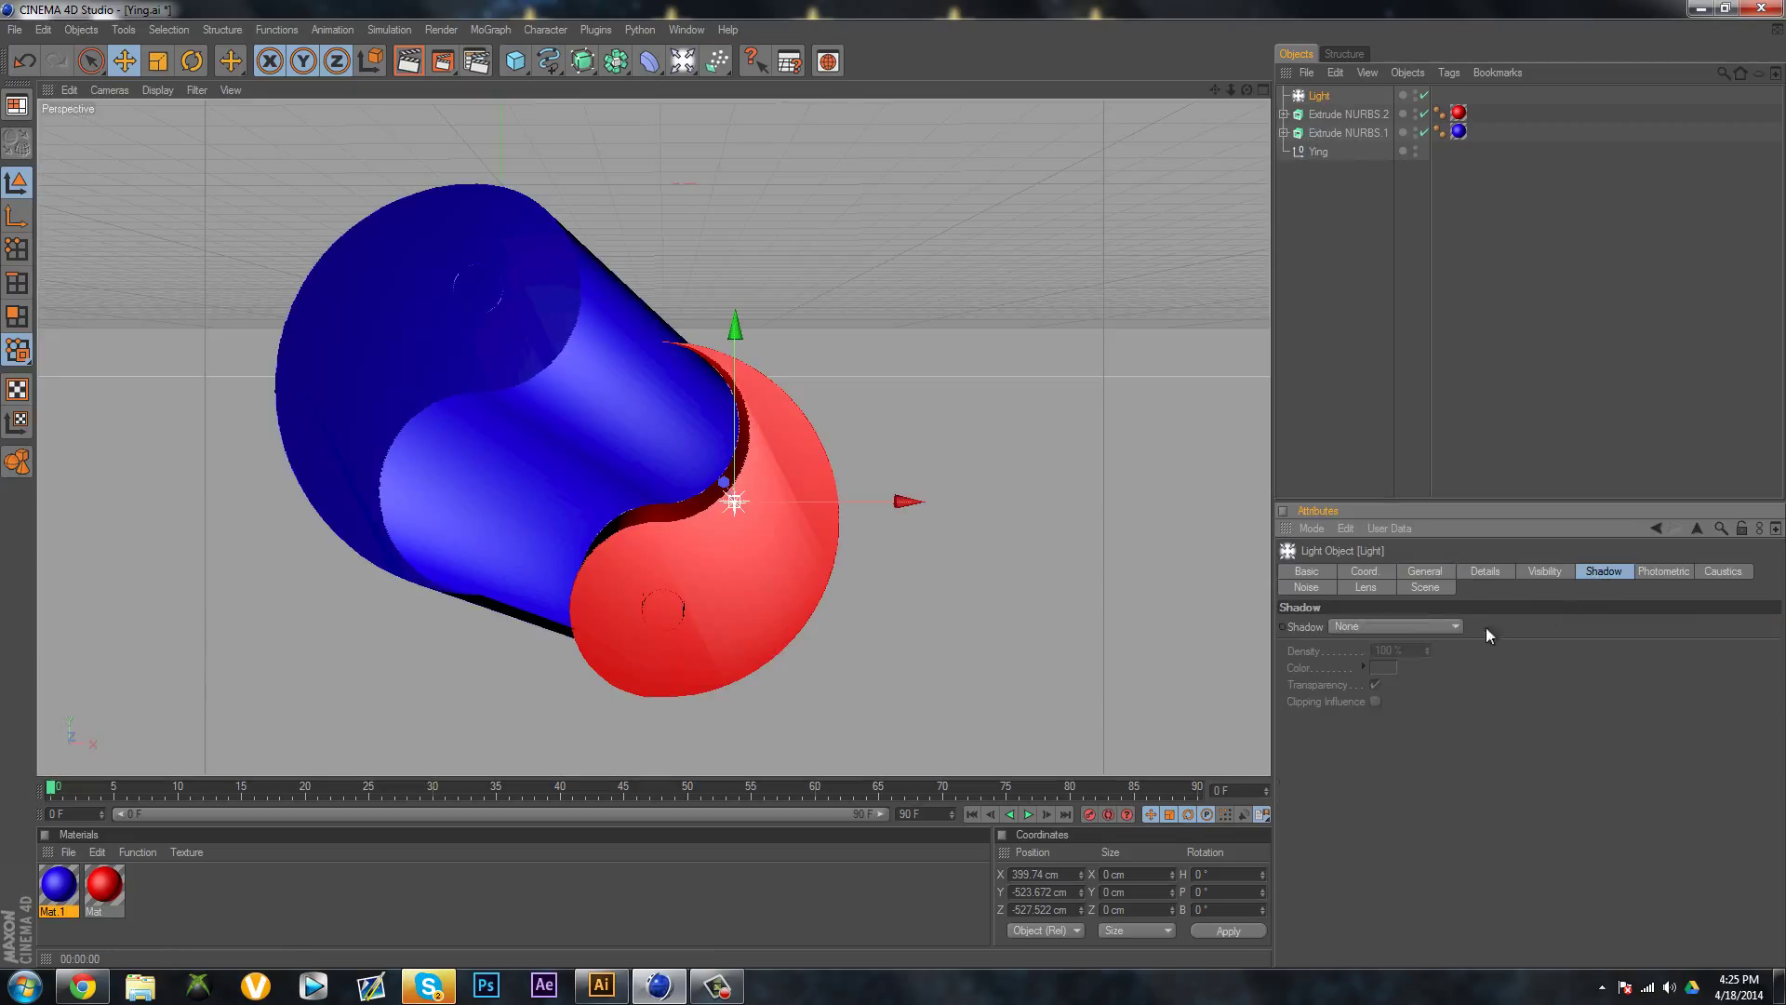
click(1425, 623)
click(1408, 657)
text(80)
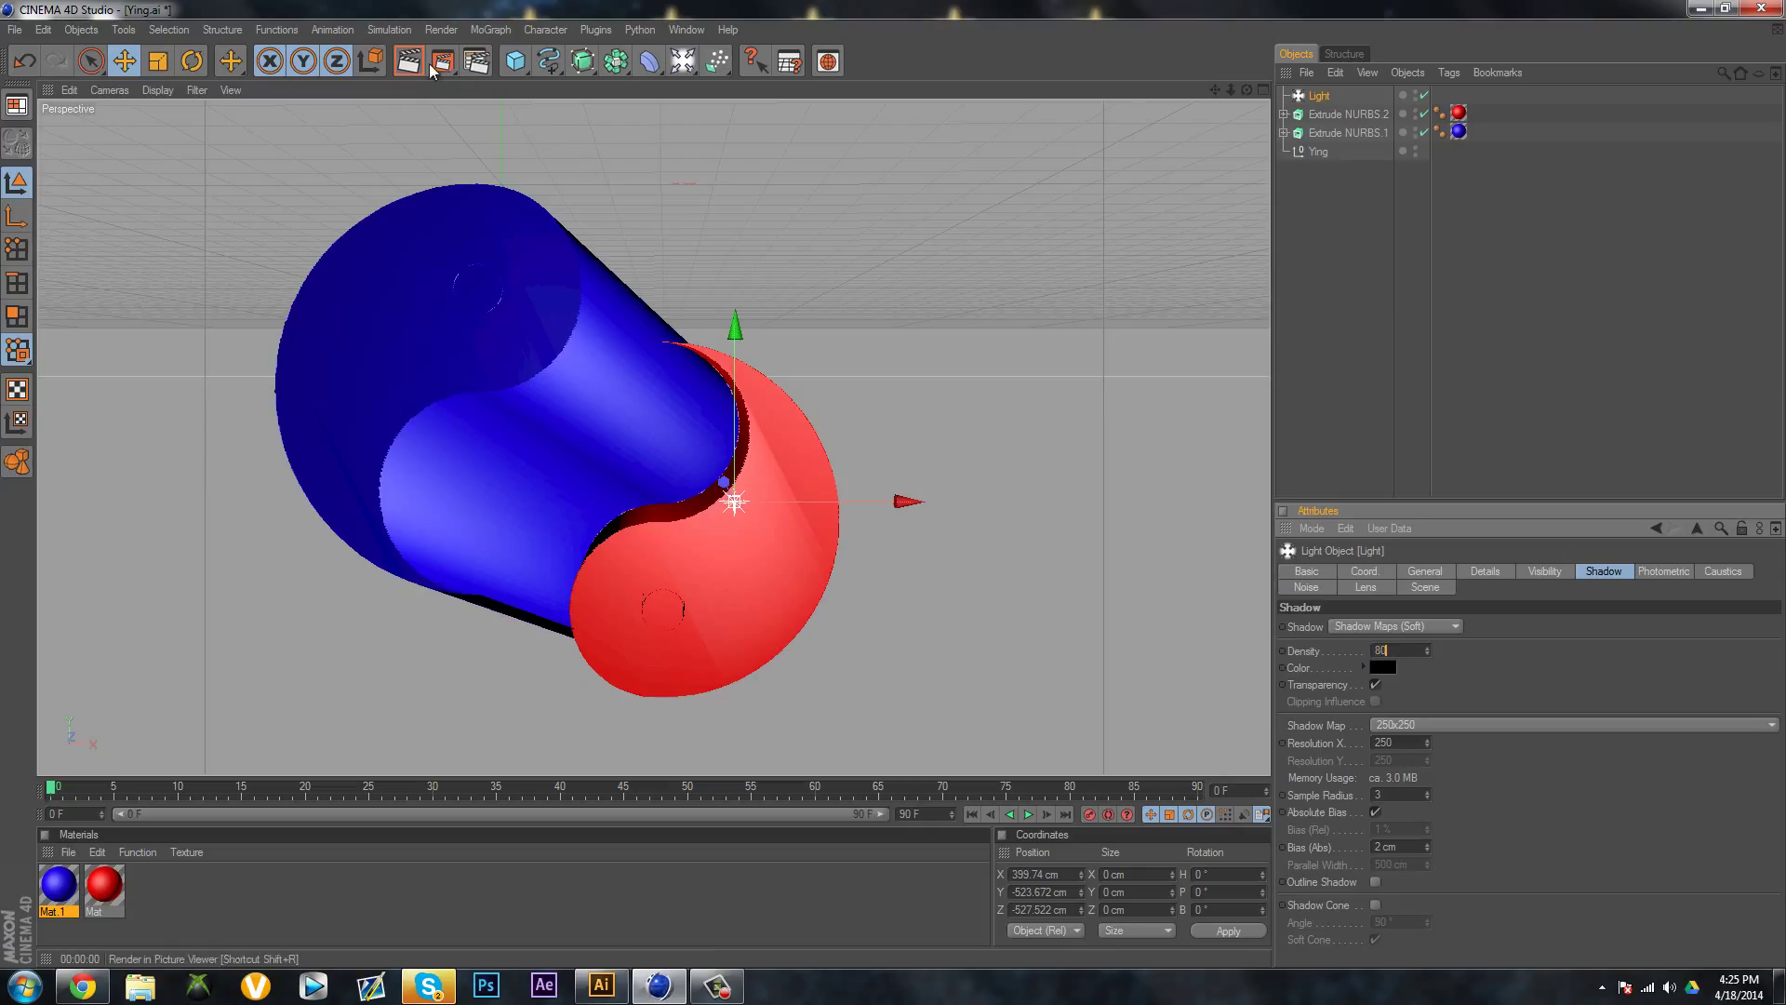
key(Return)
click(421, 65)
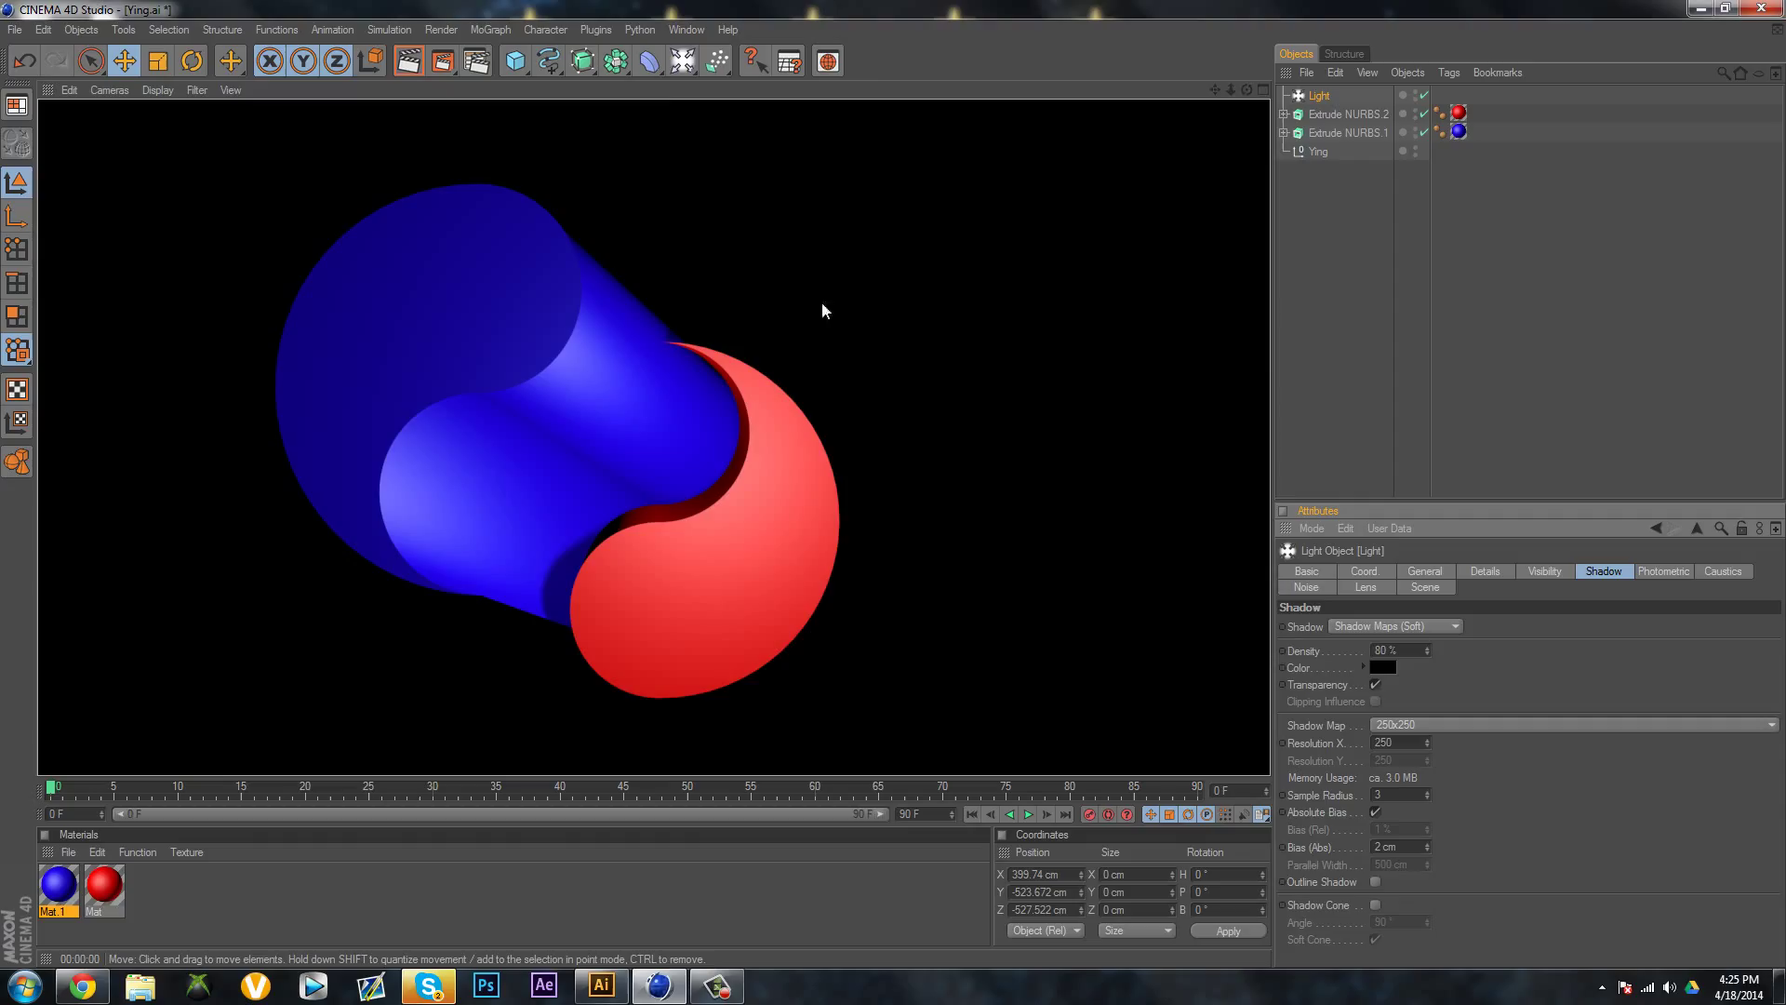
Add a Background object and apply a new white (255/255/255) material Mat.2 to it
drag(685, 65, 843, 268)
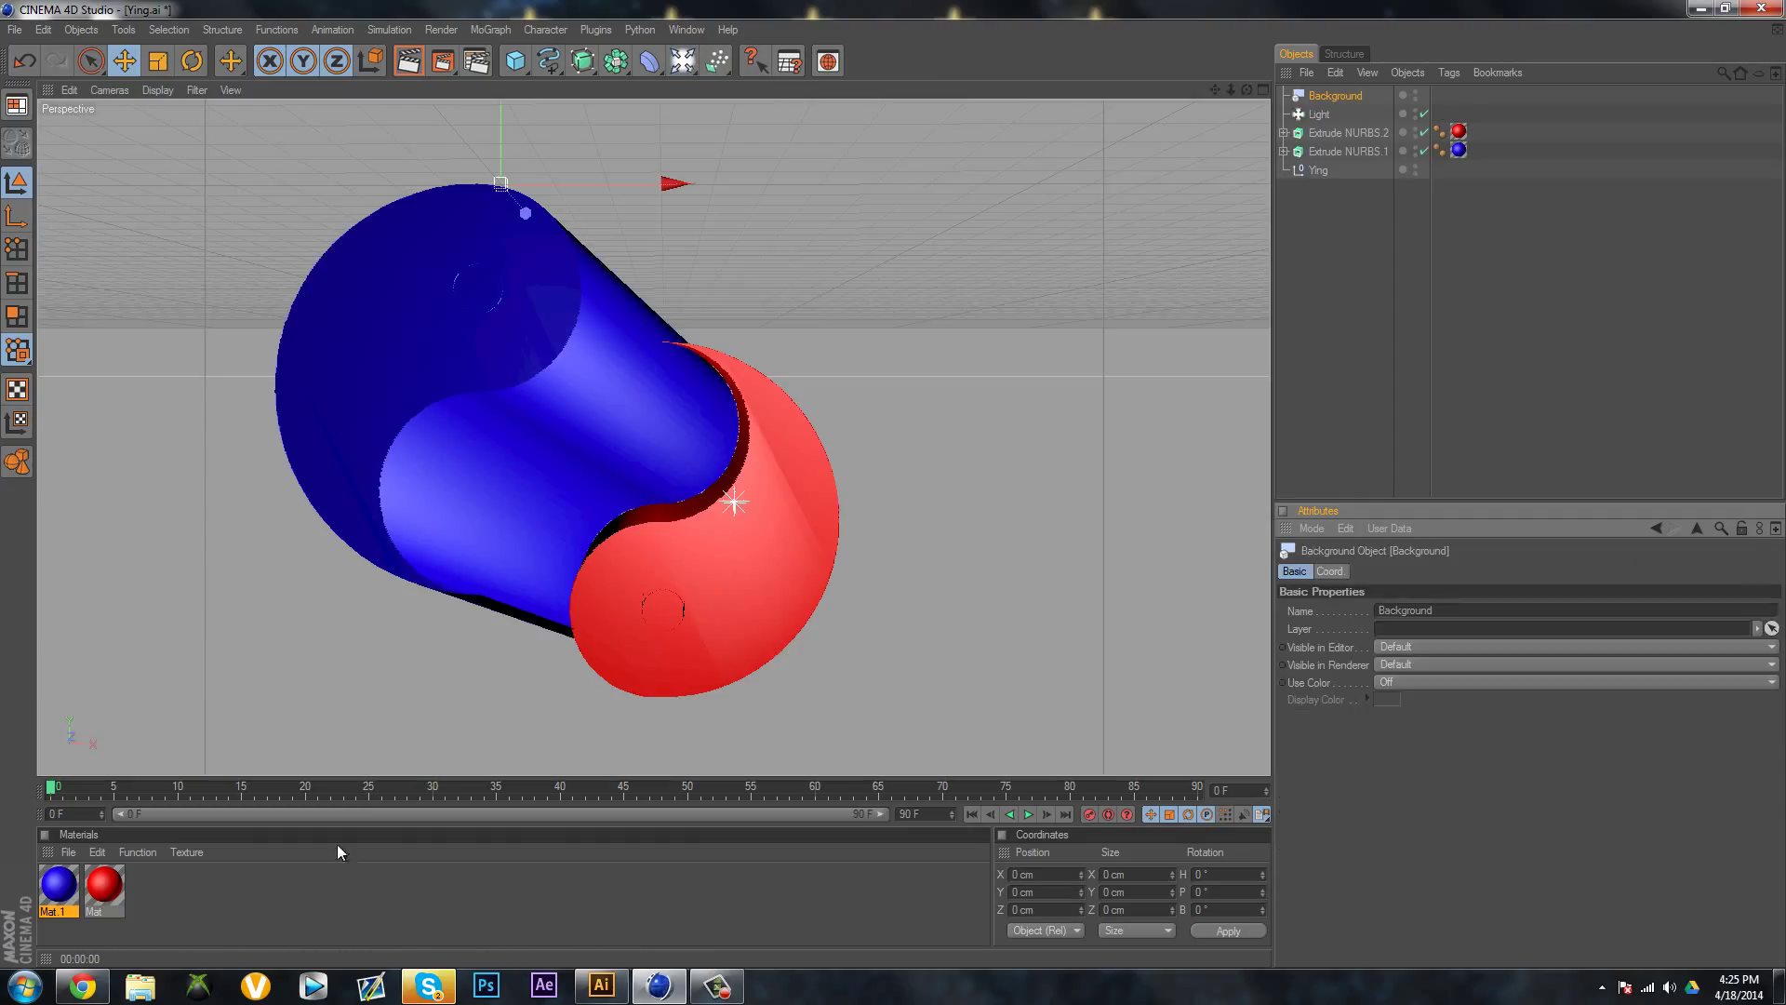
double_click(243, 910)
double_click(65, 890)
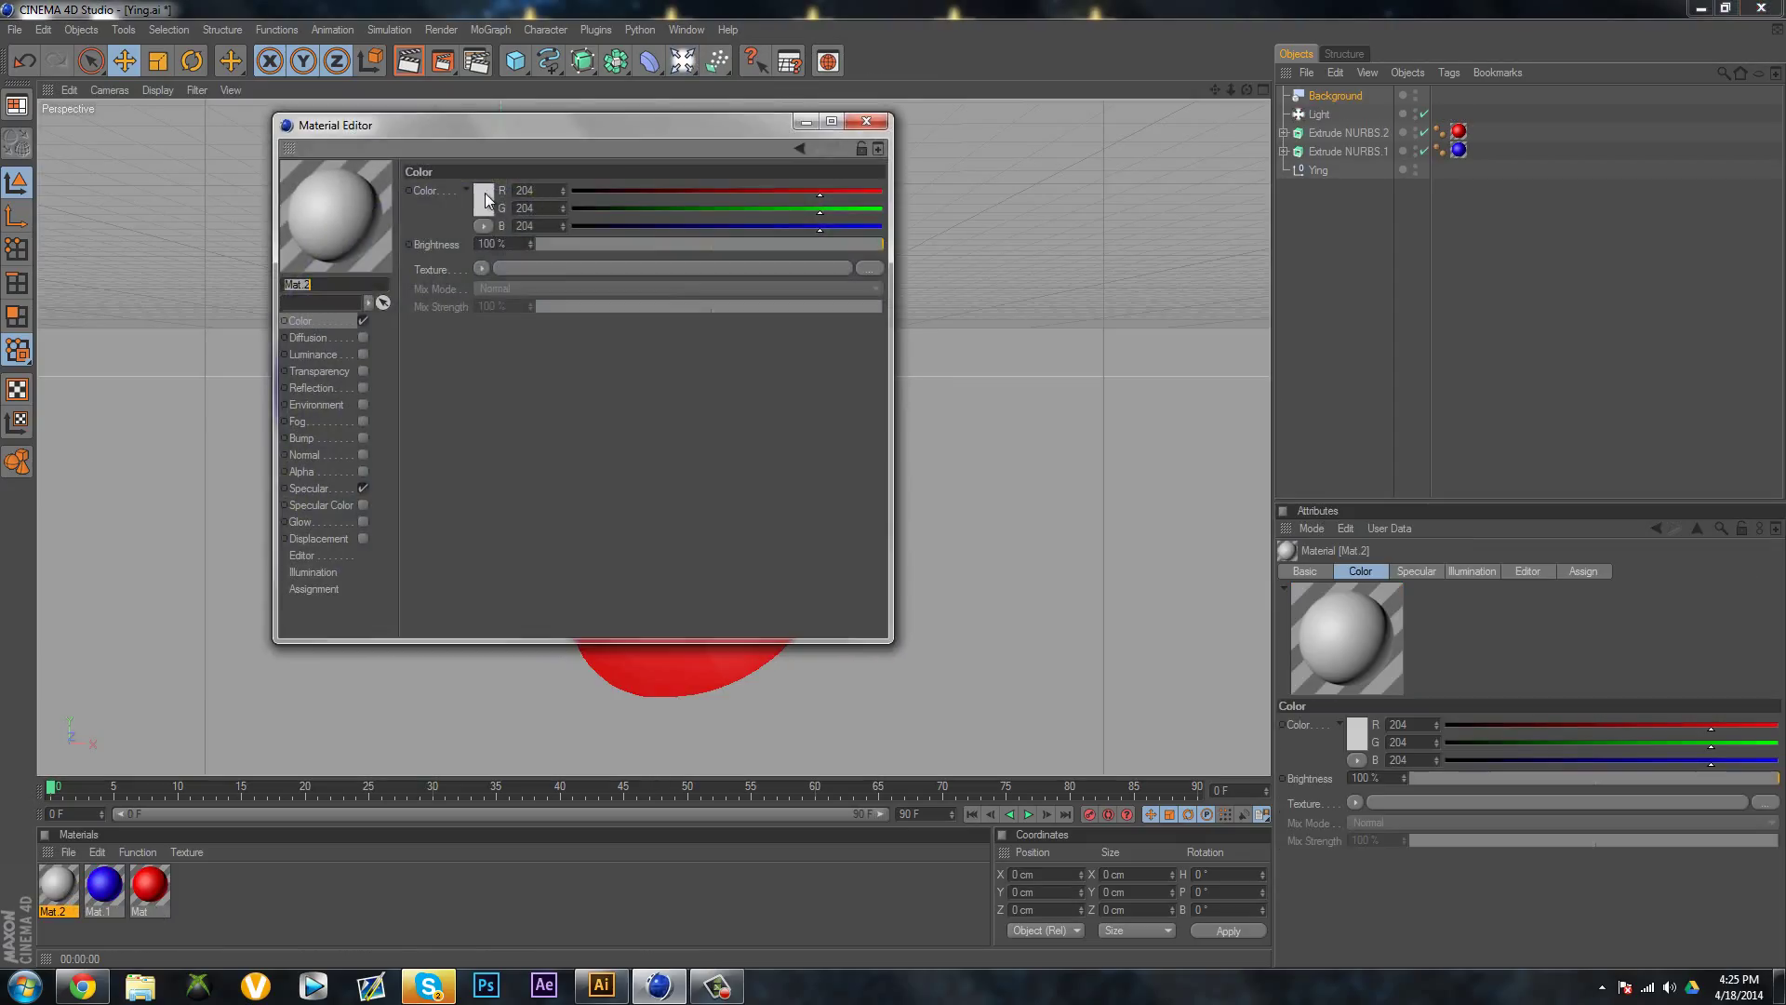
click(478, 200)
click(468, 281)
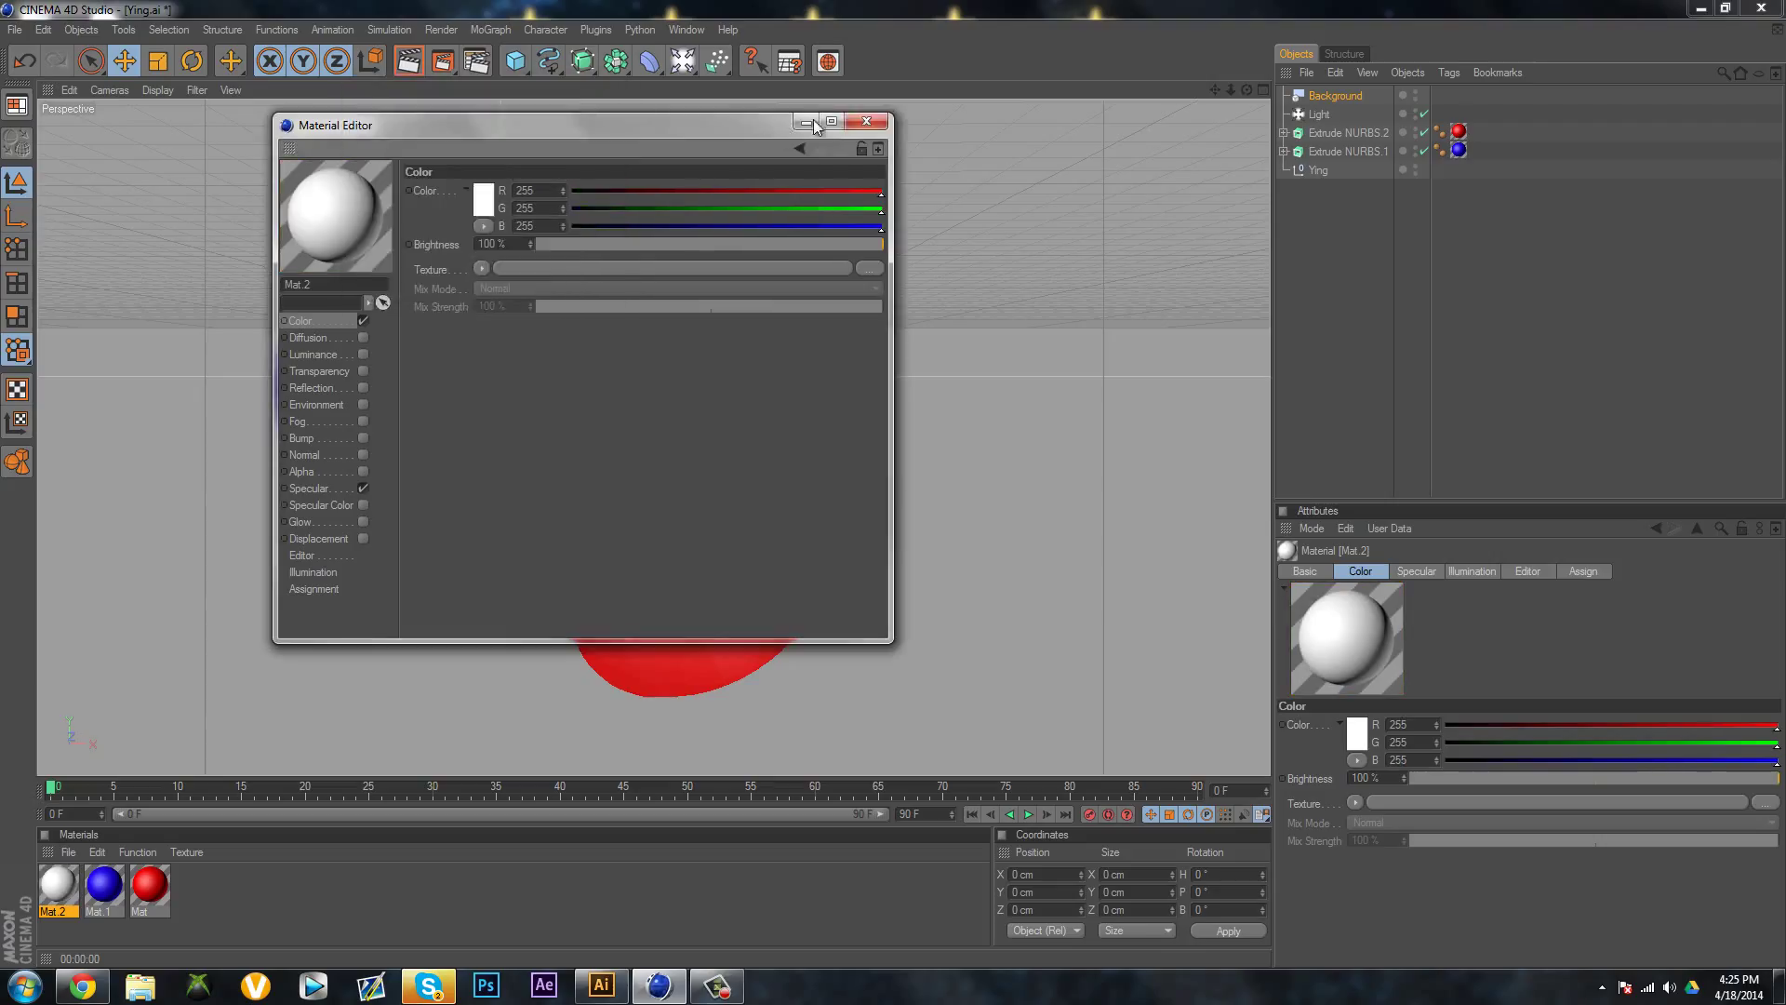
click(866, 121)
drag(58, 888, 1330, 97)
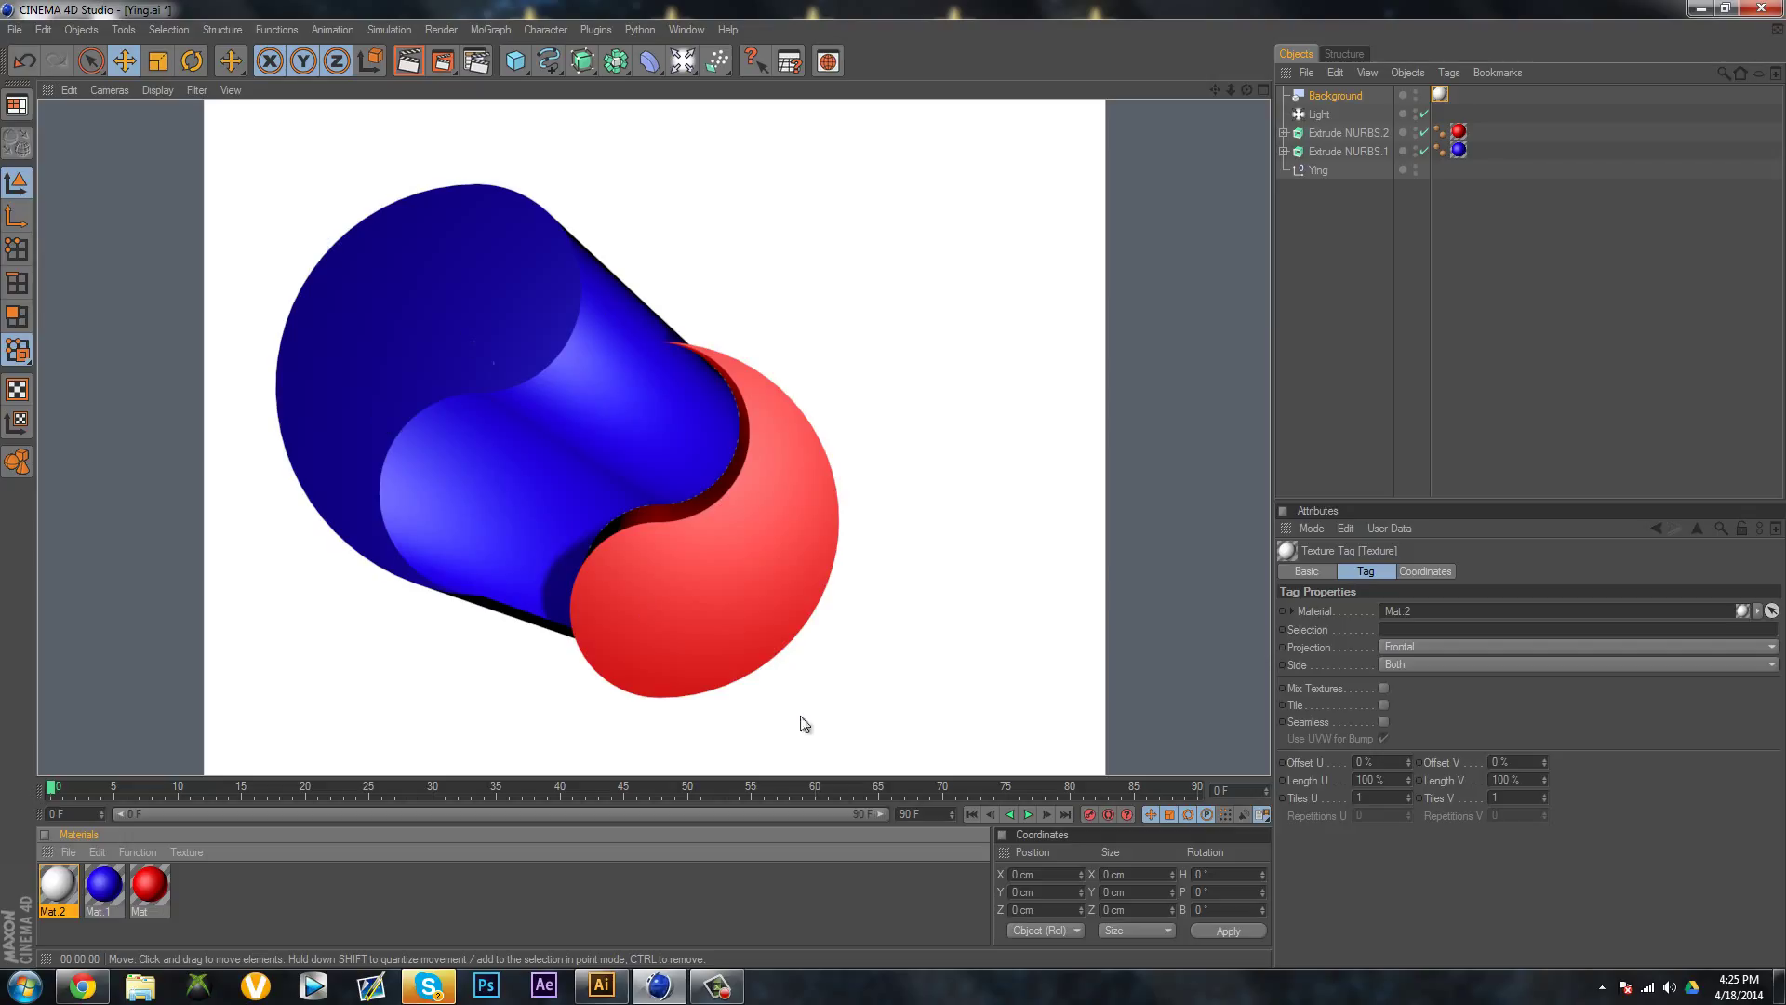
click(878, 809)
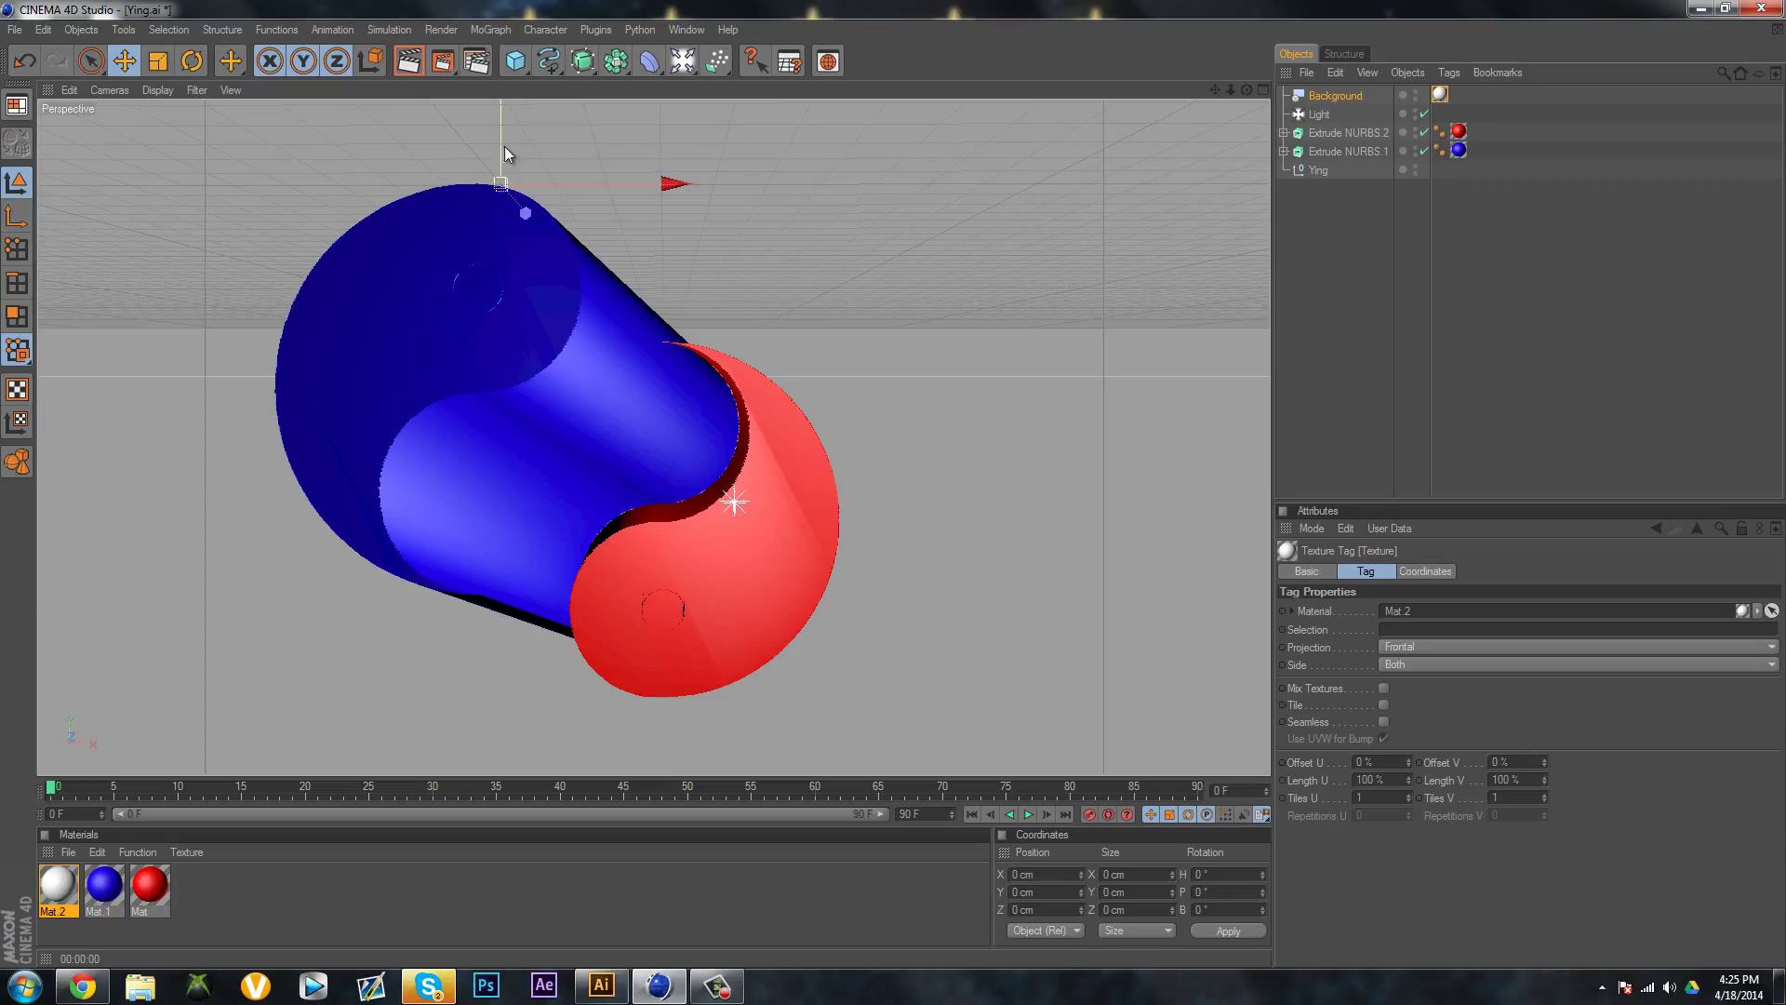
Drag the Background object down and right to X 63.955 cm, Y -466.26 cm
drag(501, 141, 889, 521)
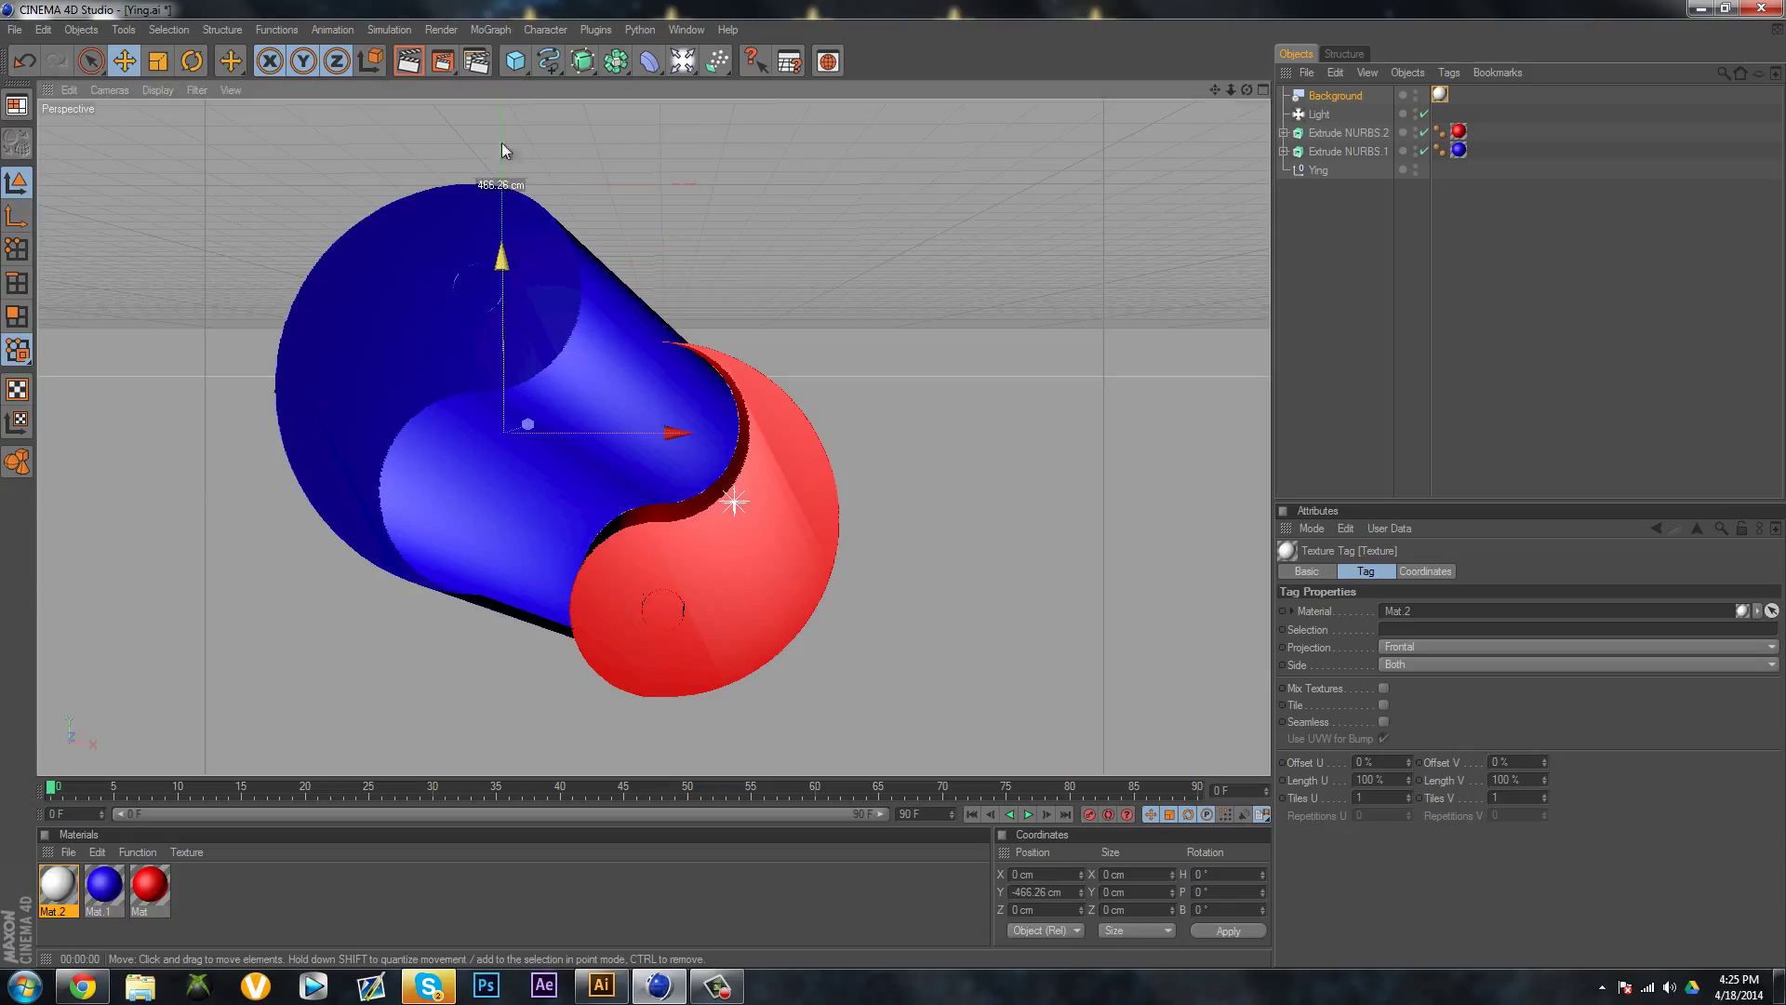
drag(655, 431, 677, 437)
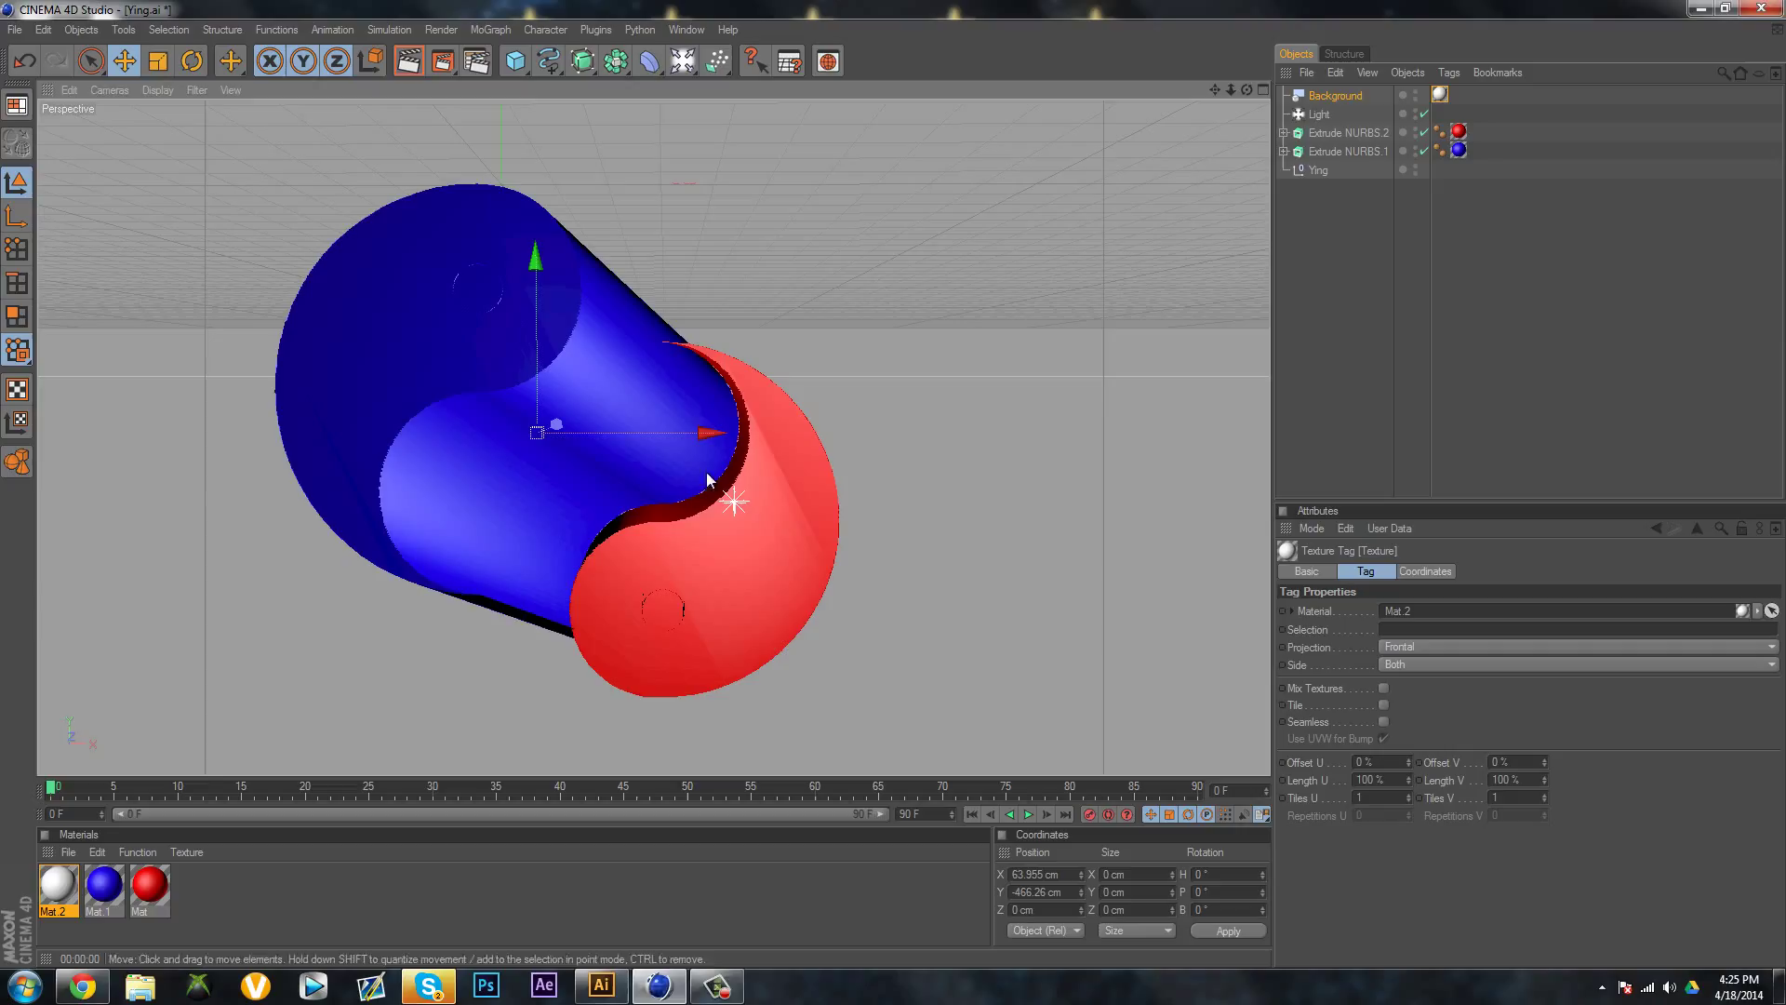